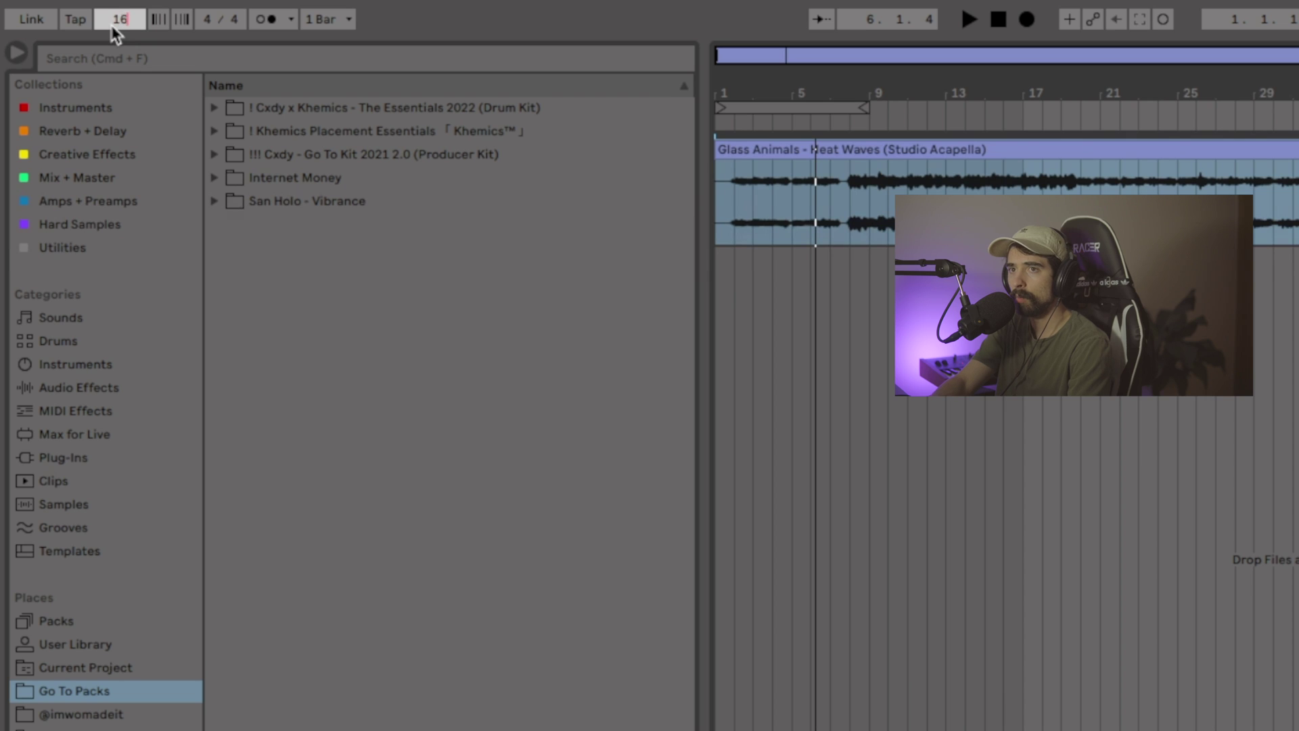
# Set the project tempo to 162 BPM and play the acapella from the start and from bar 100 to check its timing
pyautogui.press('Return')
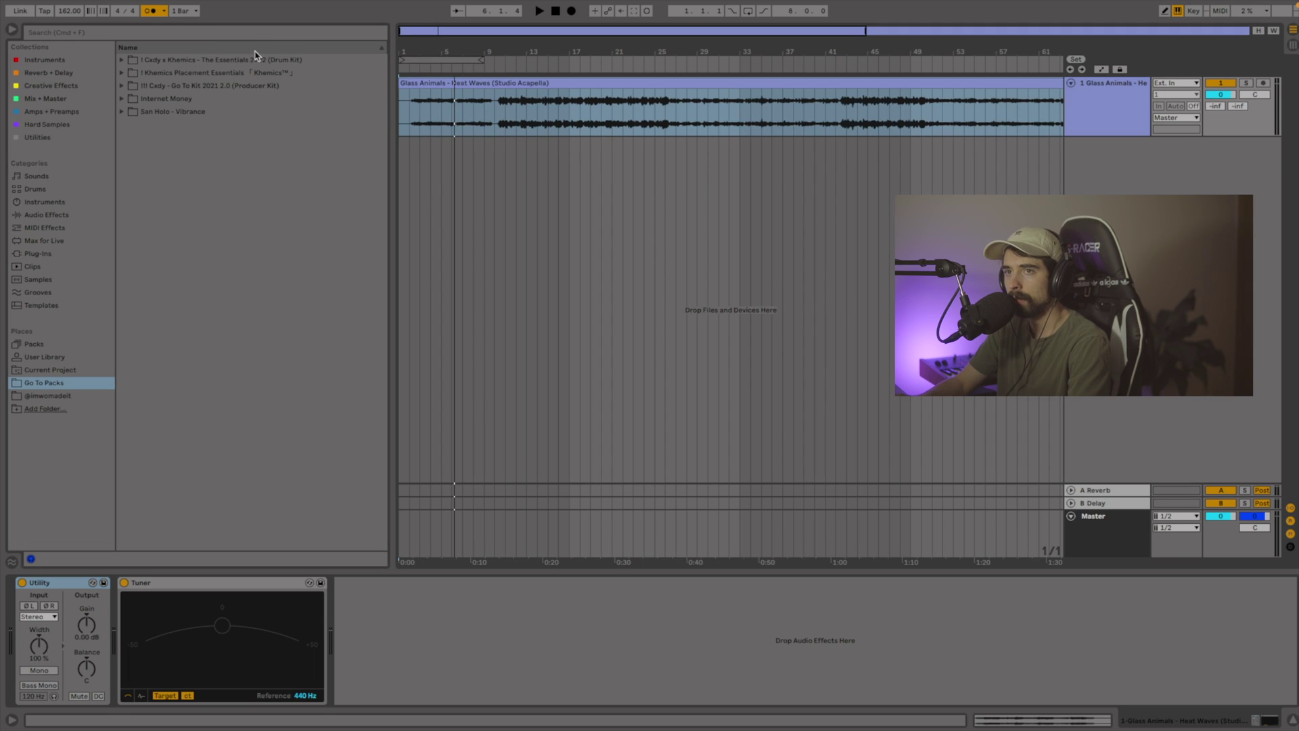
pyautogui.click(402, 115)
pyautogui.press('space')
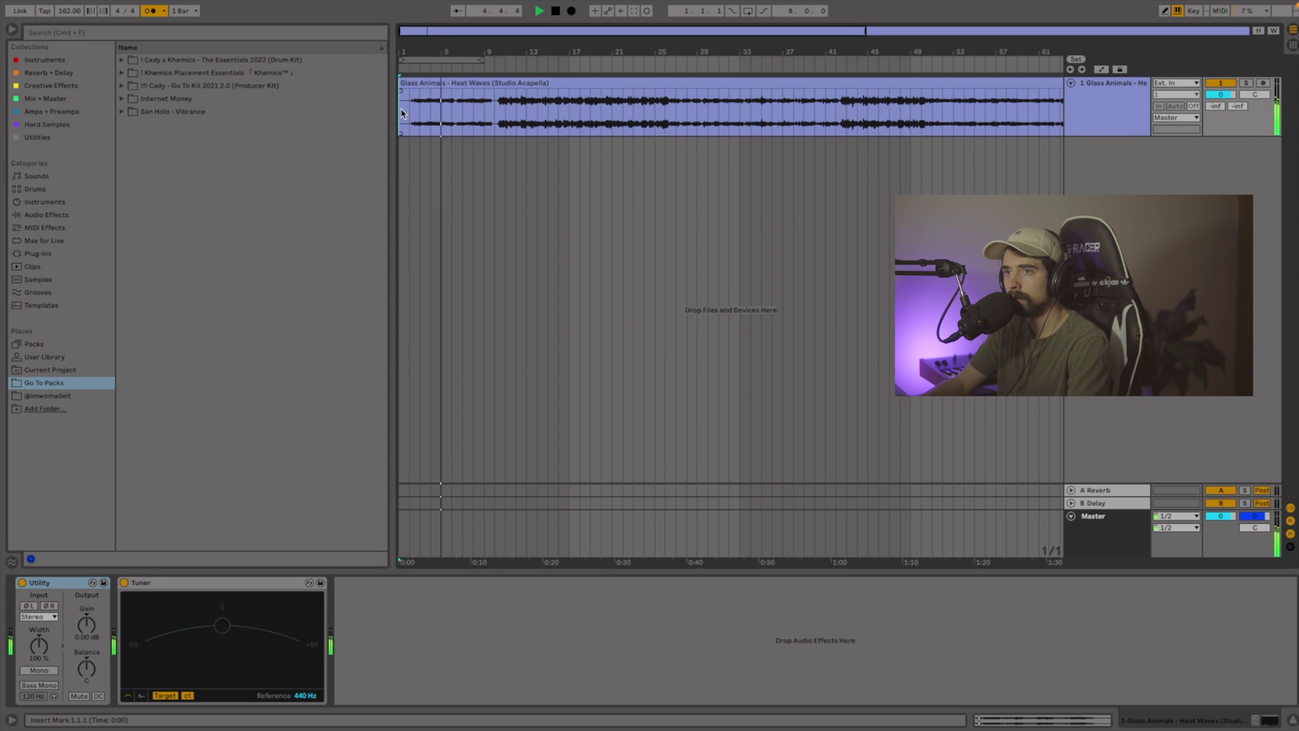
pyautogui.press('space')
pyautogui.hscroll(10, 864, 398)
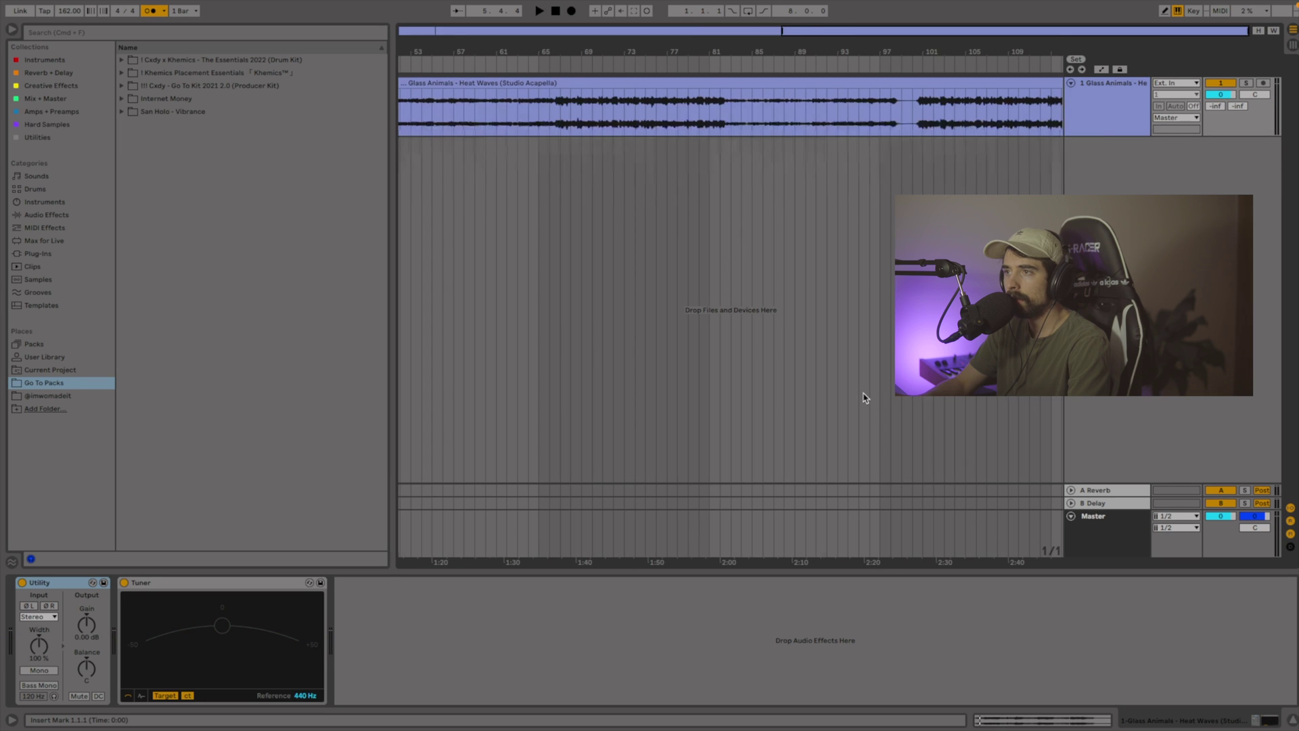
pyautogui.press('space')
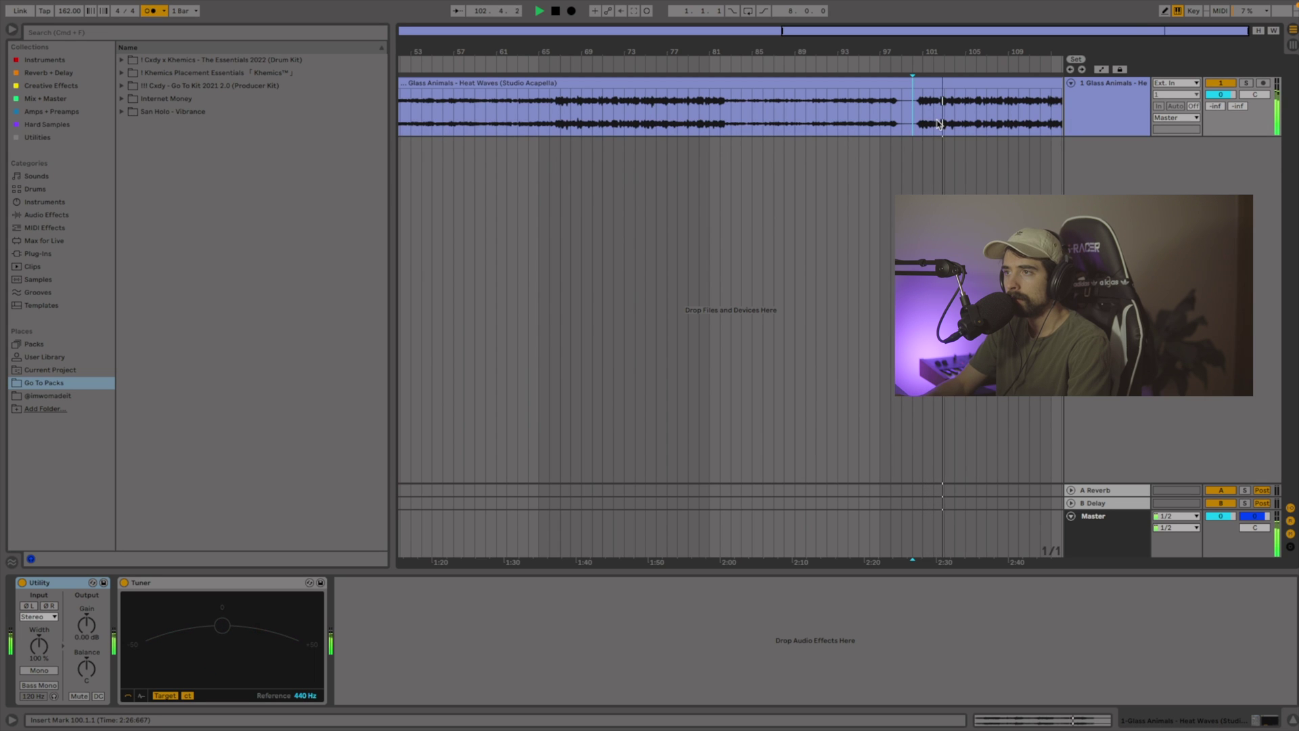
pyautogui.press('space')
# Open the Heat Waves acapella clip and enable Warp at a clip tempo of 162 BPM
pyautogui.press('-')
pyautogui.doubleClick(906, 94)
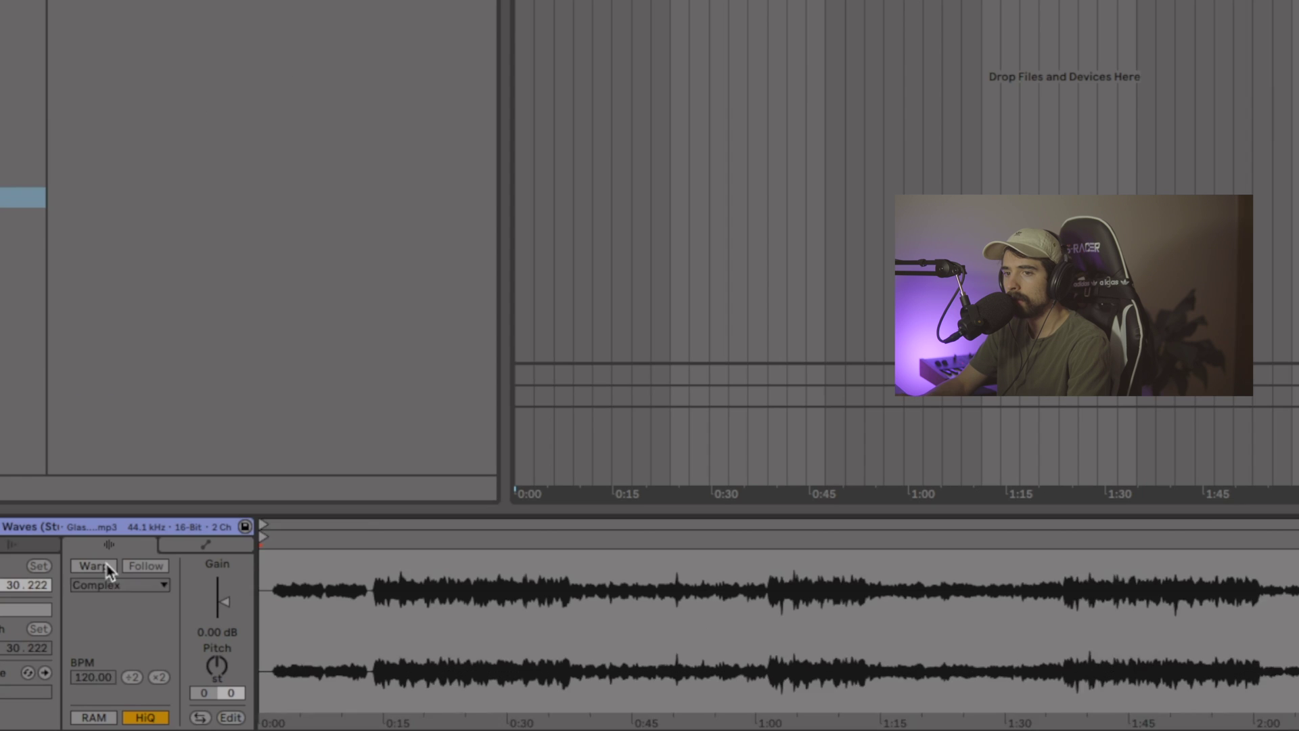
pyautogui.click(145, 605)
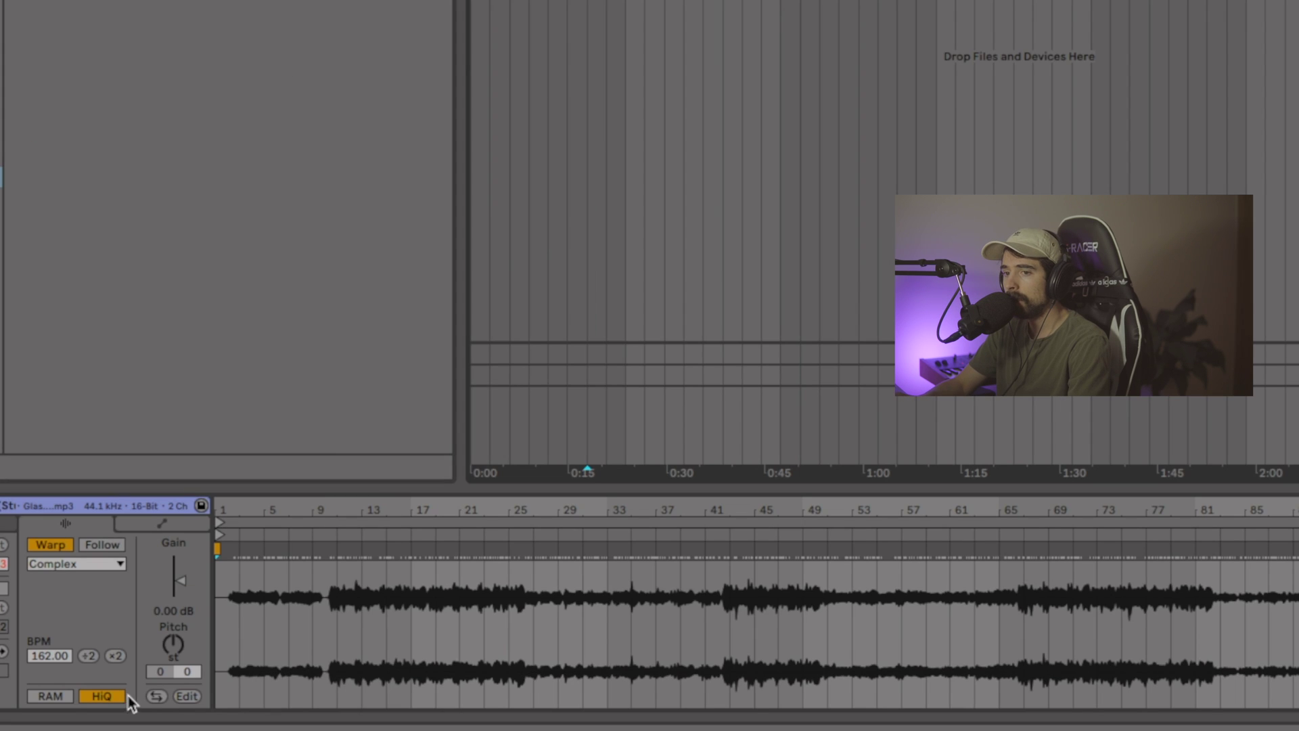
# Try transposing the acapella clip to +4 and -2 semitones, and set its warp mode to Complex Pro
pyautogui.press('space')
pyautogui.moveTo(174, 647); pyautogui.dragTo(174, 631)
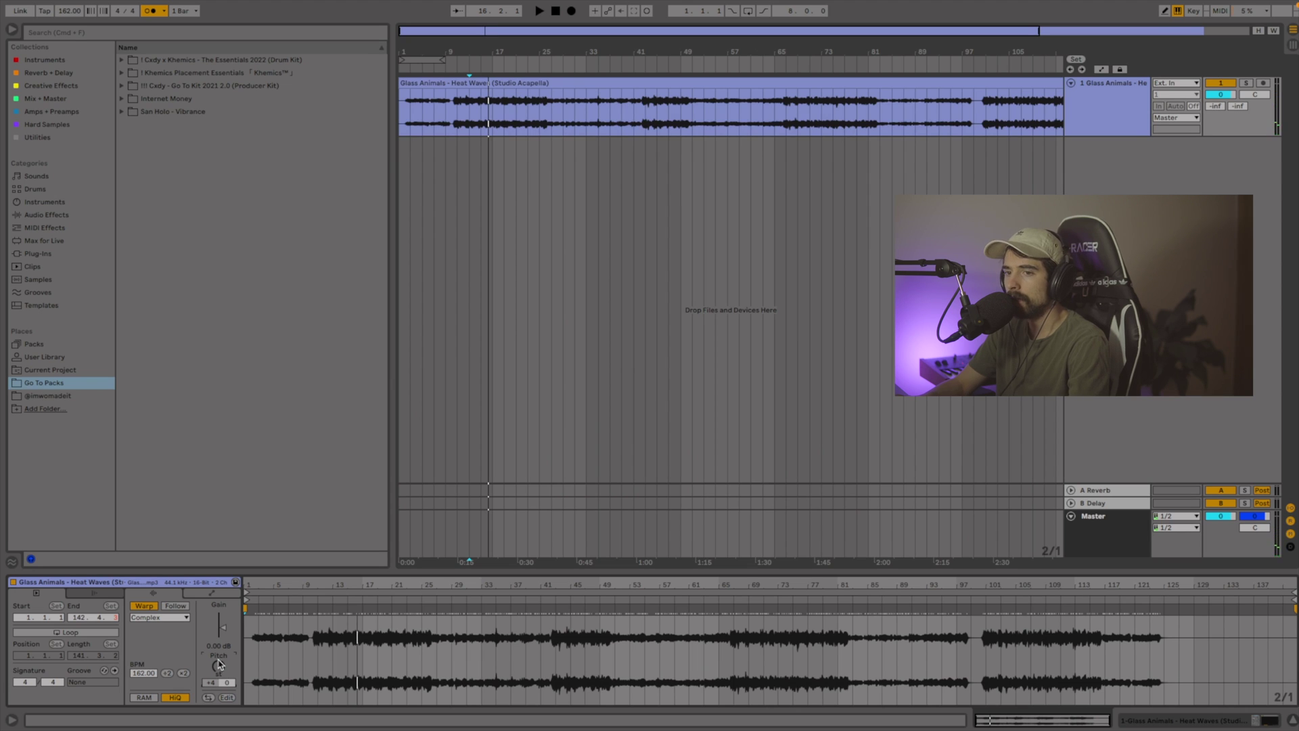
pyautogui.press('space')
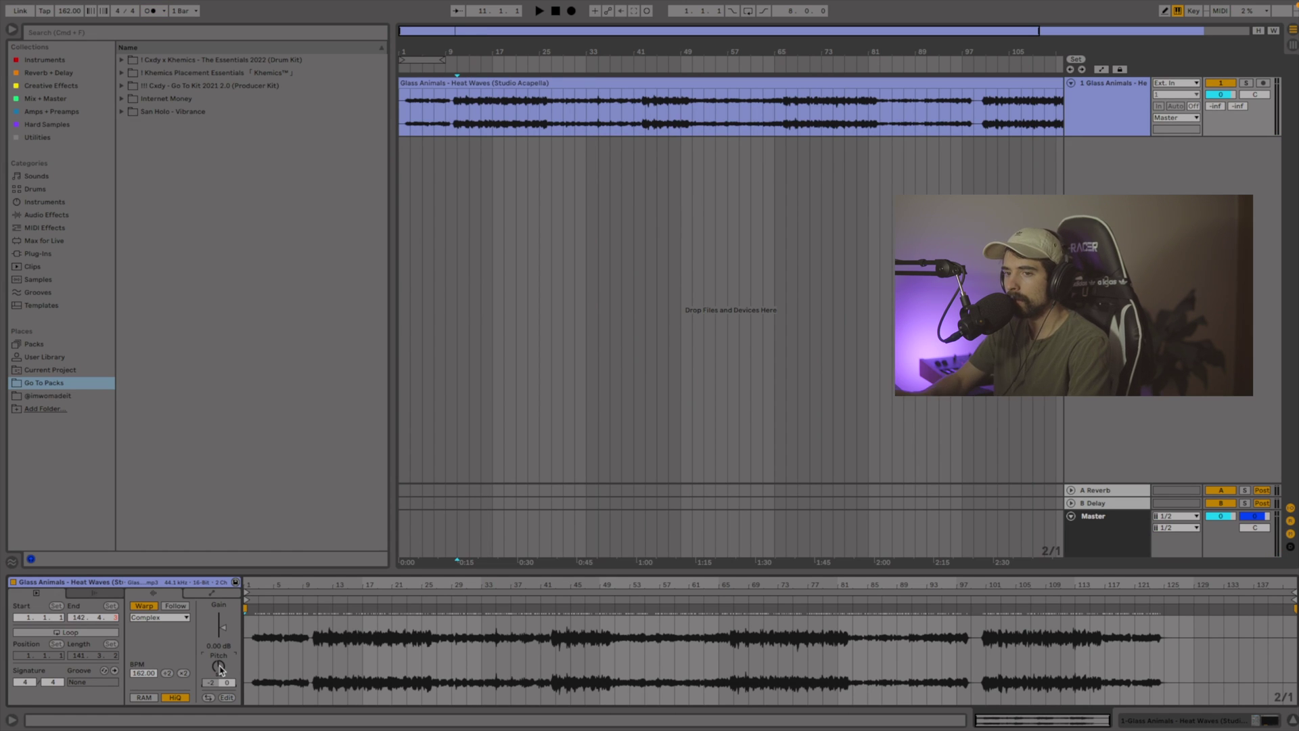
pyautogui.click(161, 618)
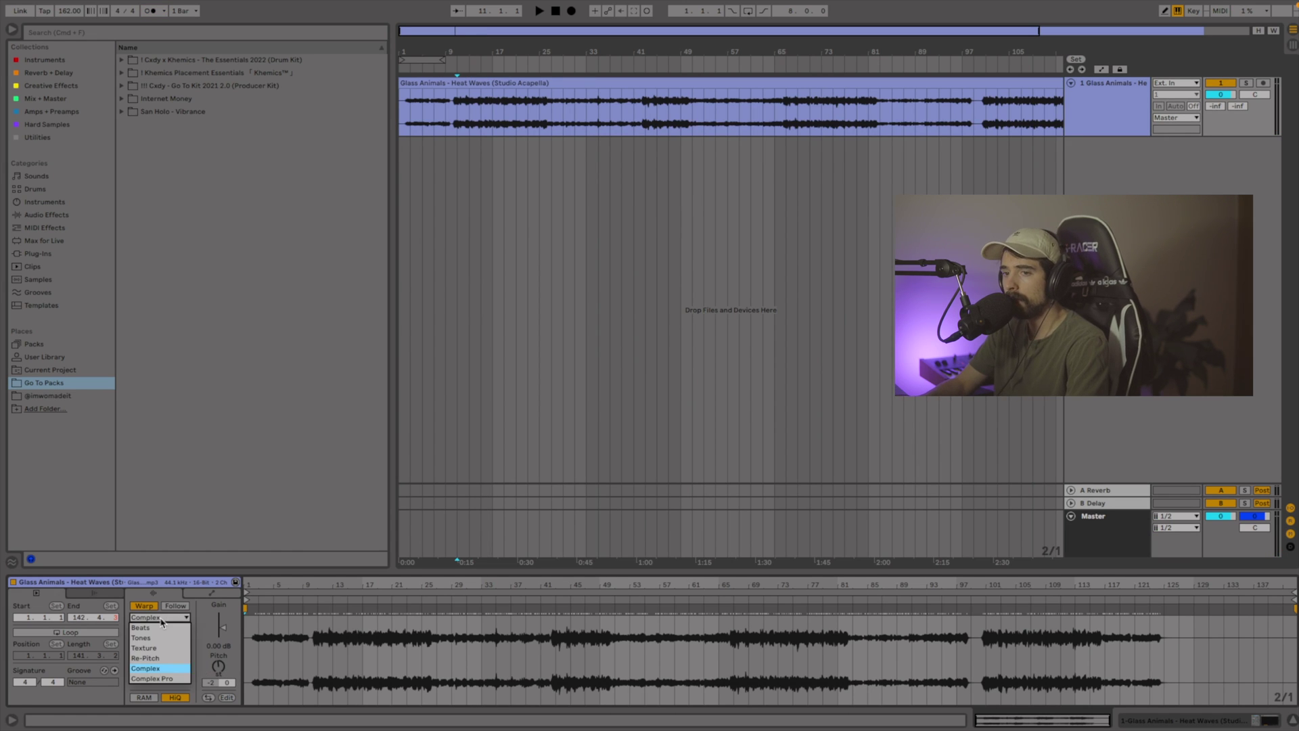
pyautogui.click(160, 678)
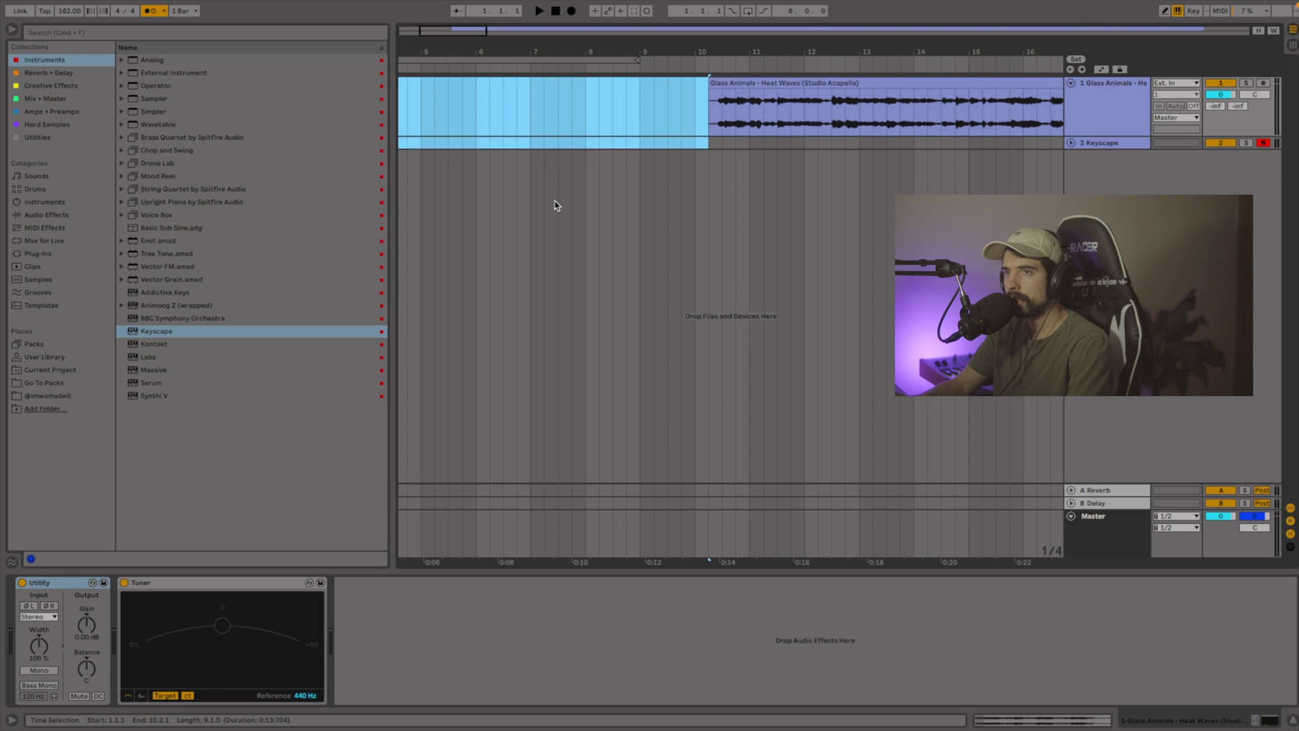
# Move the trimmed acapella clip to the start of the timeline at bar 1
pyautogui.scroll(-3, 555, 205)
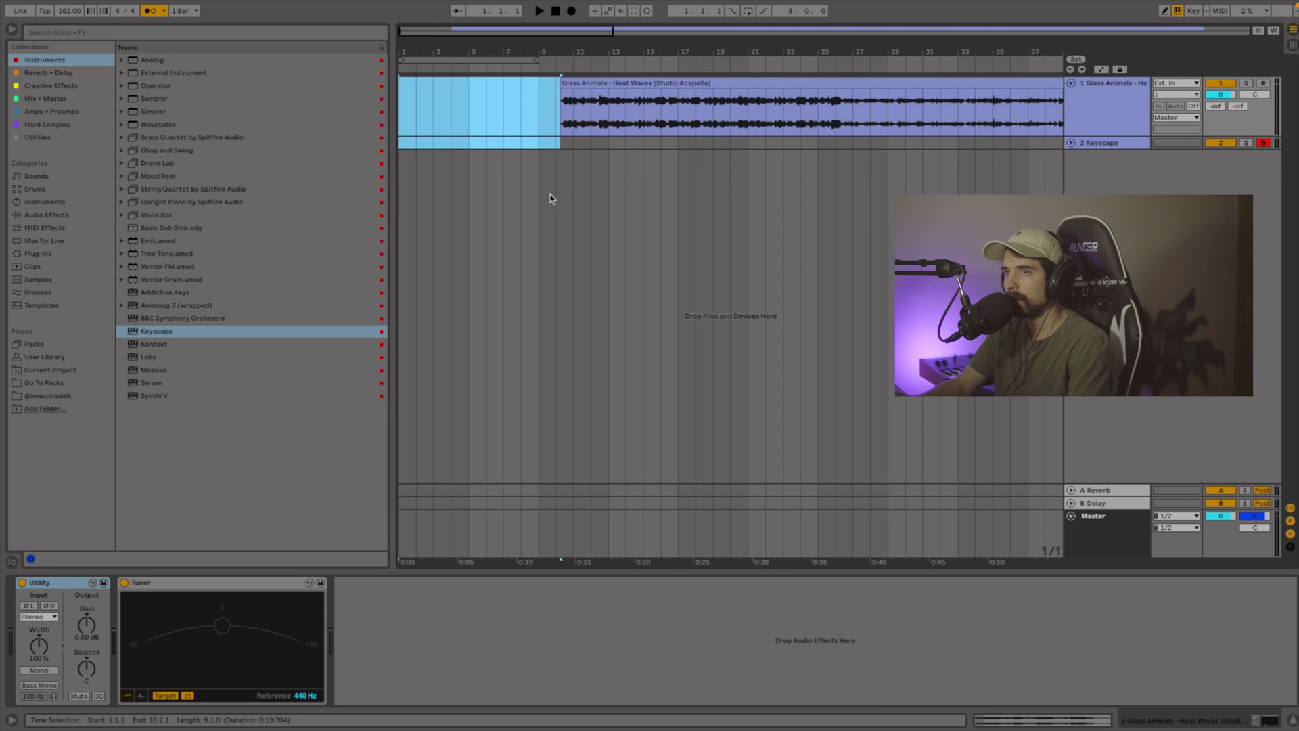
pyautogui.click(577, 86)
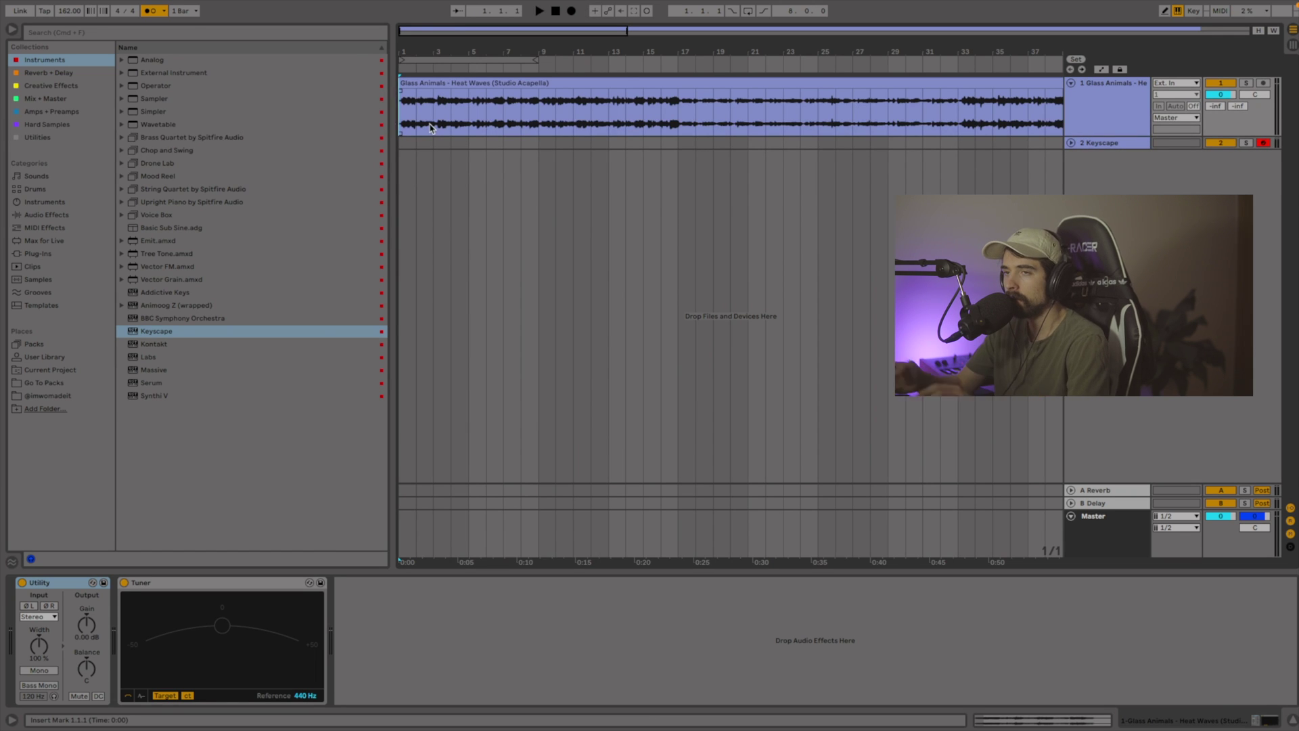
# Insert an empty eight-bar MIDI clip at bar 1 on the Keyscape track and enlarge its note editor
pyautogui.click(539, 144)
pyautogui.rightClick(440, 144)
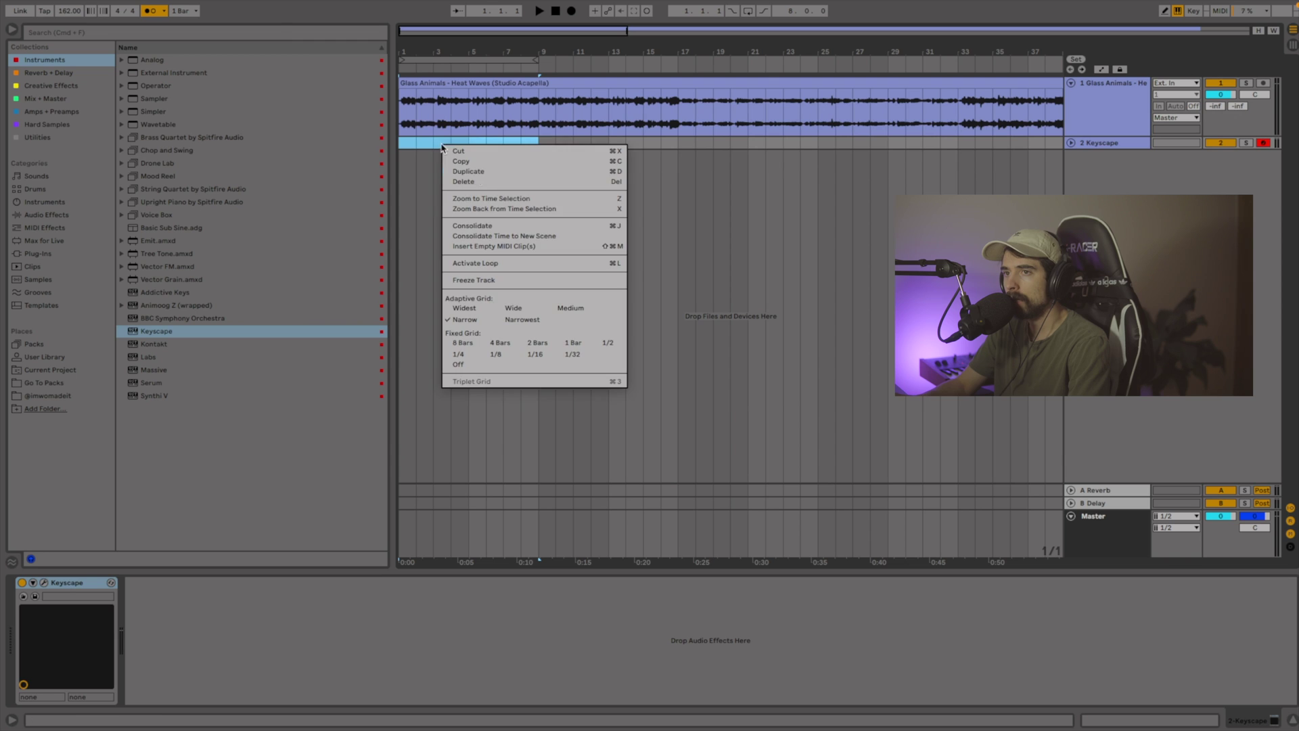
pyautogui.click(474, 199)
pyautogui.moveTo(533, 569); pyautogui.dragTo(501, 151)
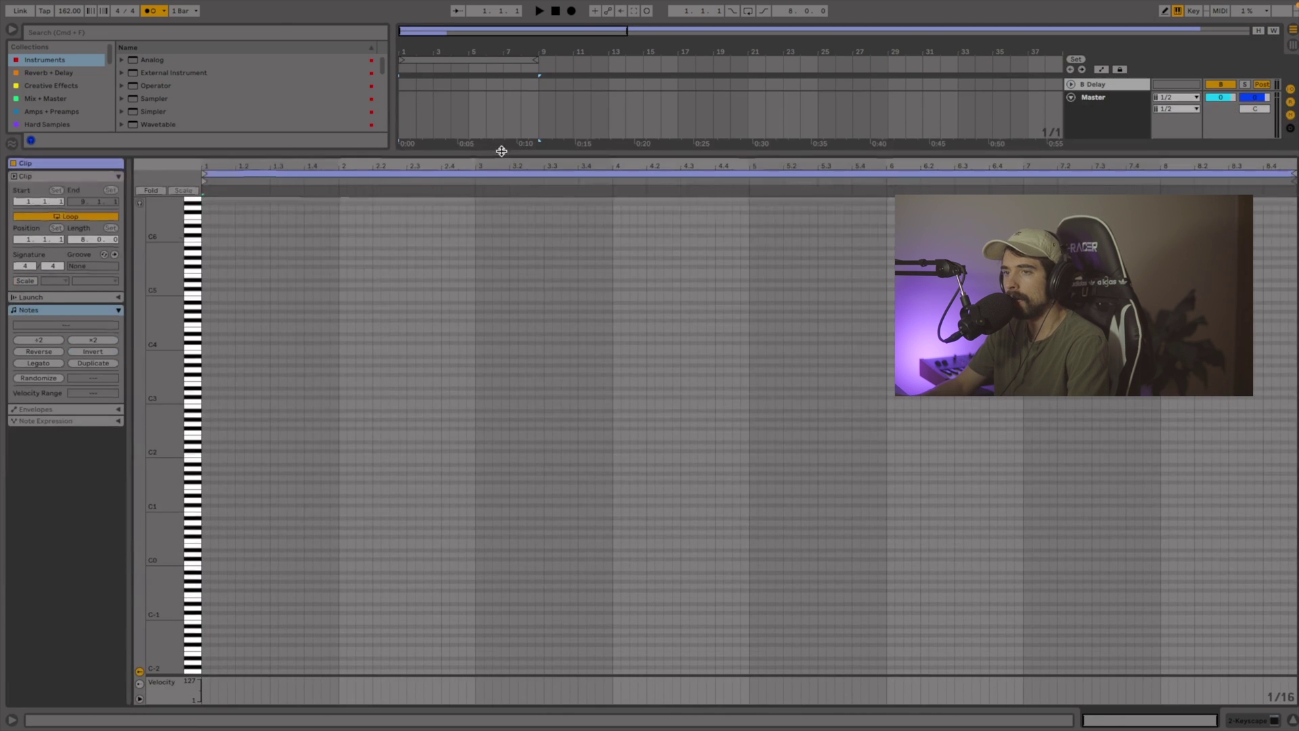
# Set the MIDI clip's scale to A Major and show only the notes in that scale
pyautogui.click(24, 280)
pyautogui.click(54, 280)
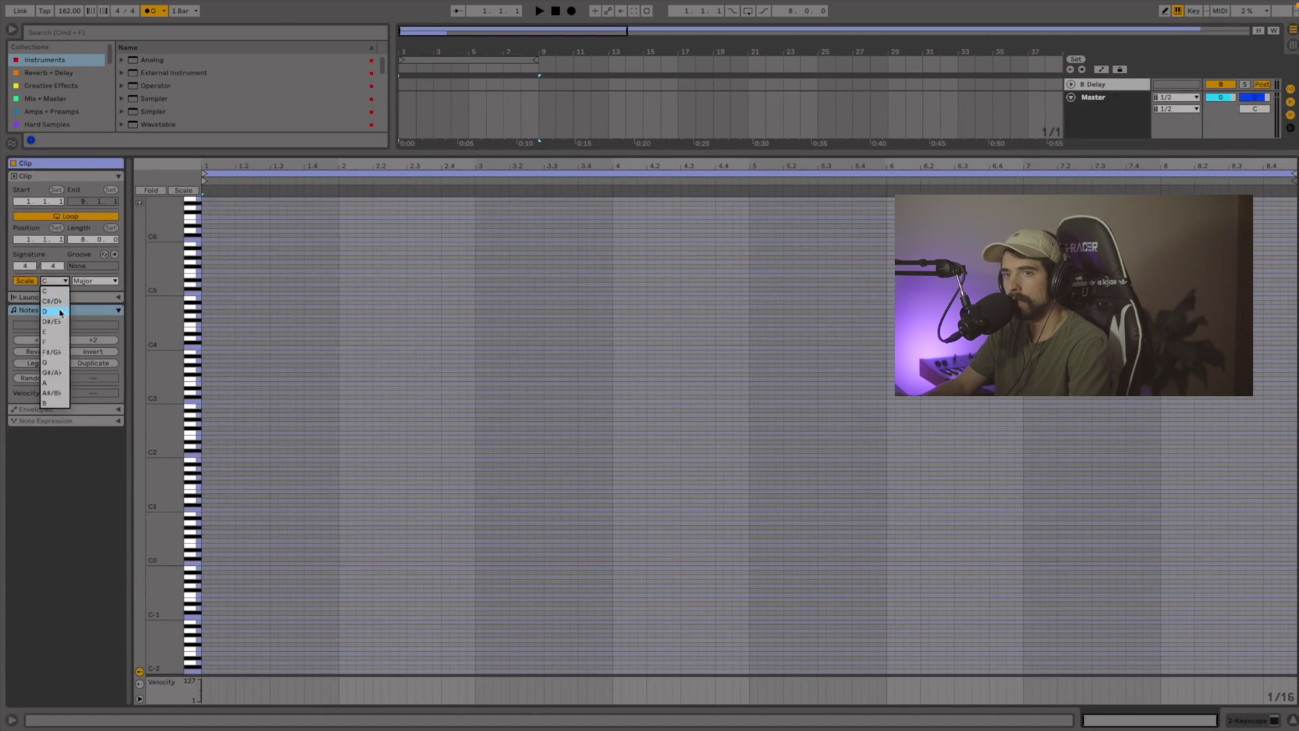
pyautogui.click(54, 383)
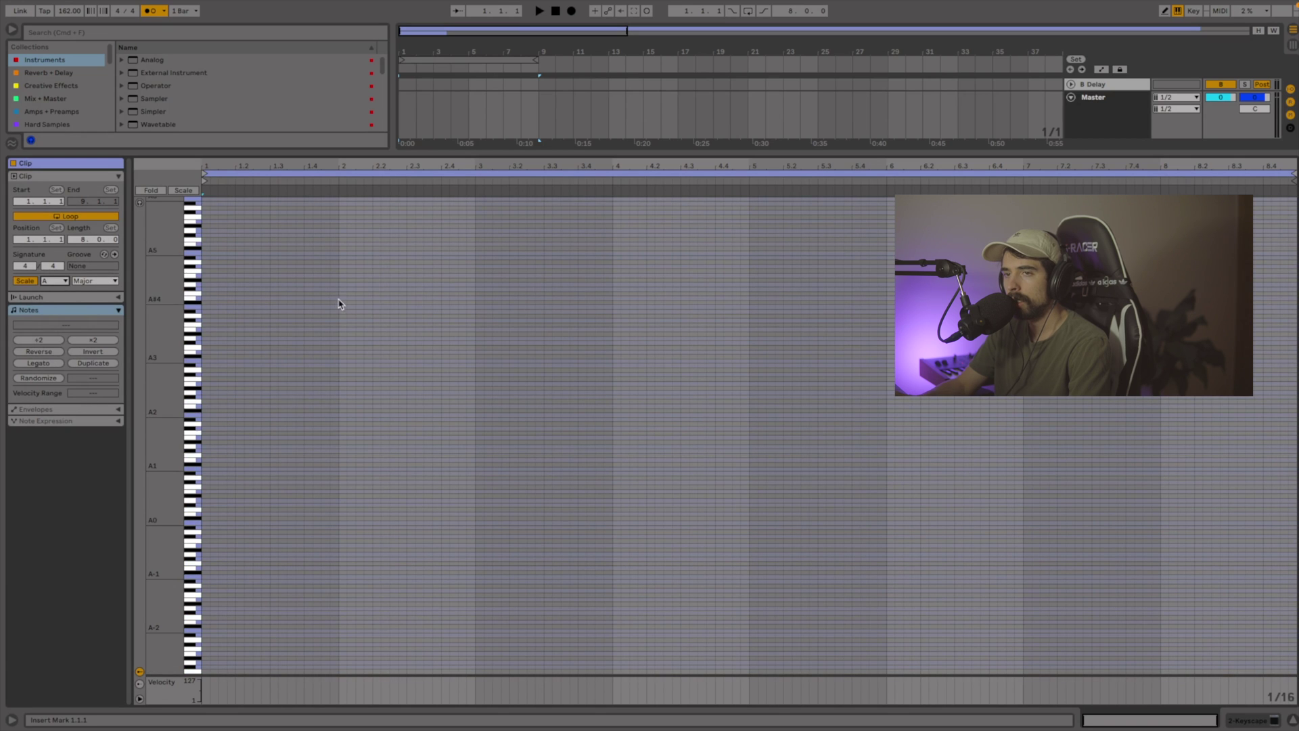
pyautogui.click(186, 192)
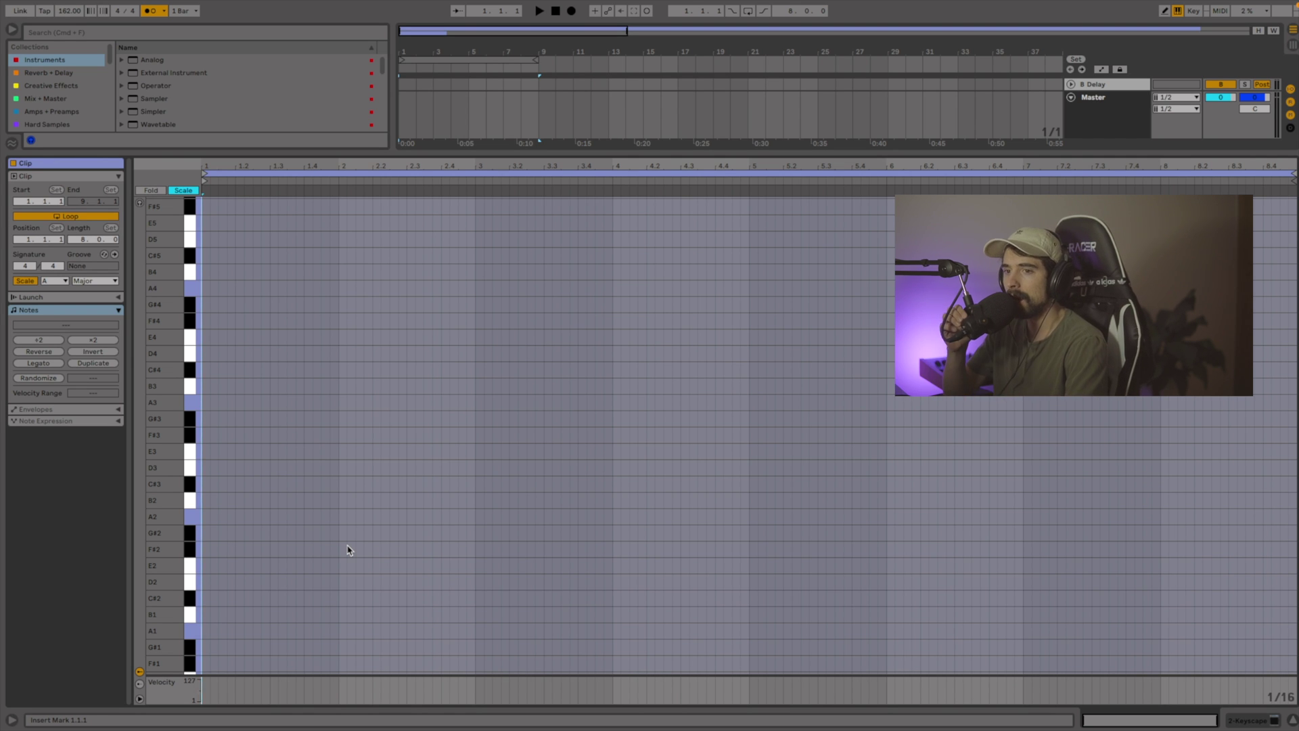
# Write one-bar bass notes F#1, D1, A1, E1, D1, A1, F#1, E1, play them back, and duplicate them two octaves higher
pyautogui.doubleClick(204, 468)
pyautogui.moveTo(206, 467); pyautogui.dragTo(341, 462)
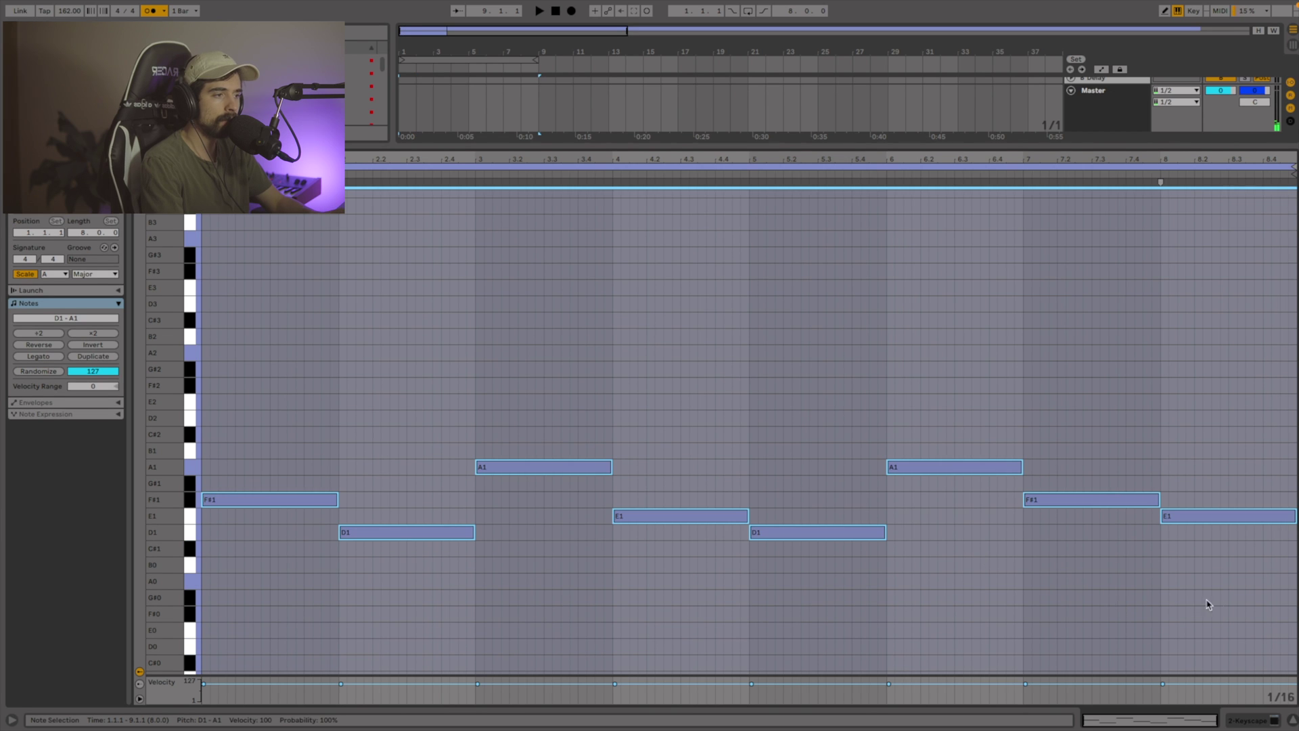
pyautogui.moveTo(1208, 605); pyautogui.dragTo(214, 307)
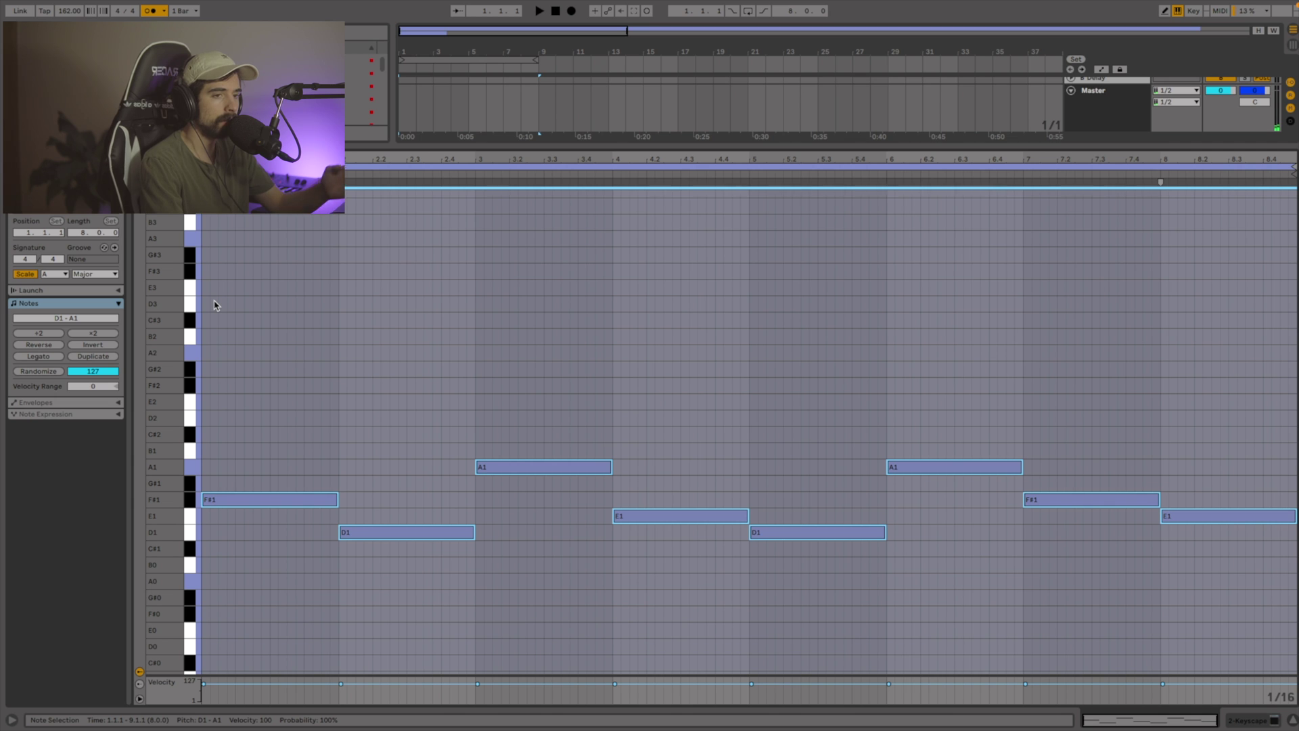
pyautogui.press('space')
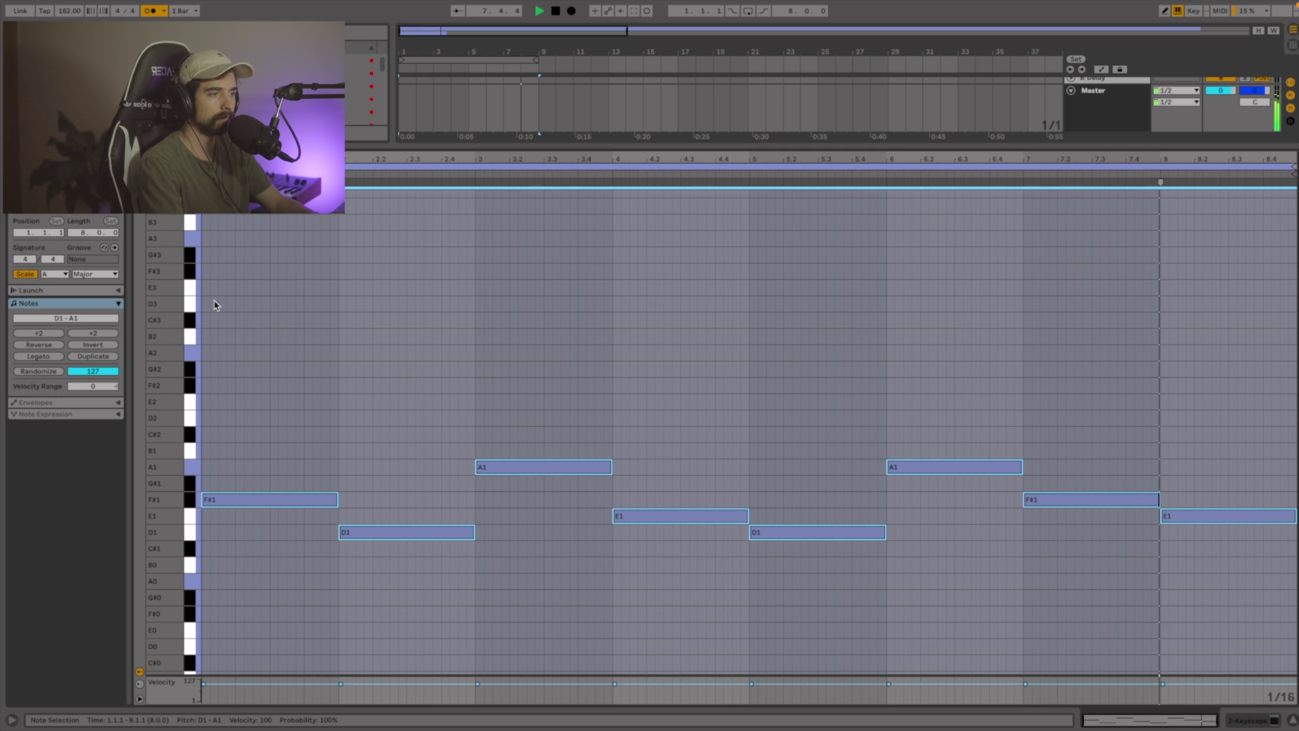
pyautogui.press('space')
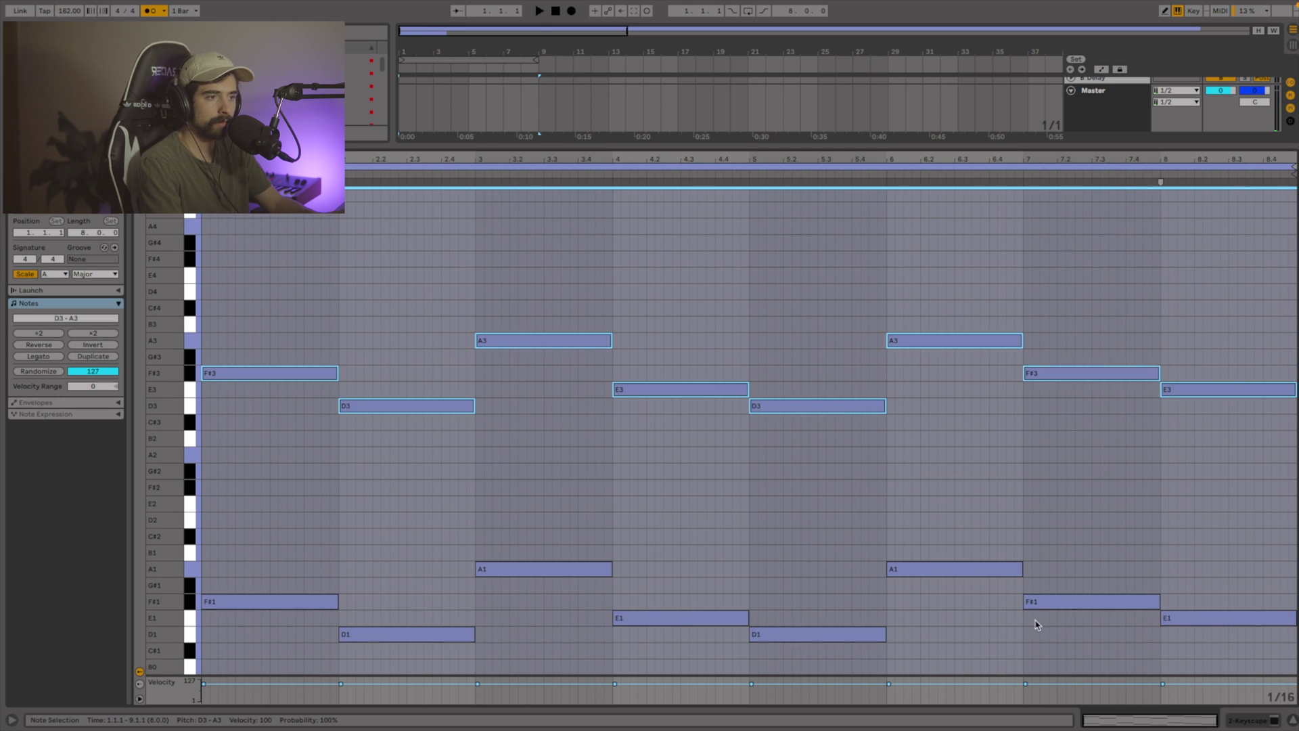
# Build a one-bar triad on each upper root note by adding its third and fifth, and play the progression
pyautogui.click(206, 343)
pyautogui.click(207, 310)
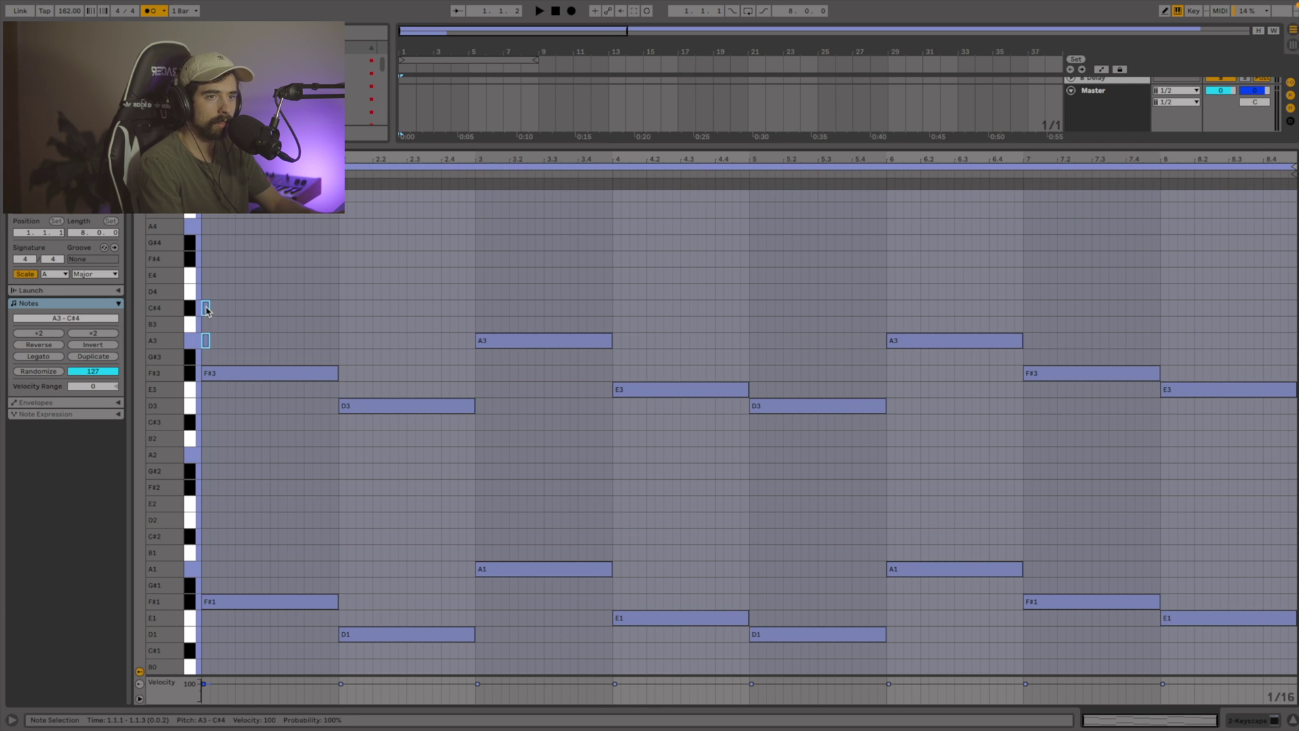
pyautogui.moveTo(209, 308); pyautogui.dragTo(337, 311)
pyautogui.moveTo(433, 341); pyautogui.dragTo(1205, 335)
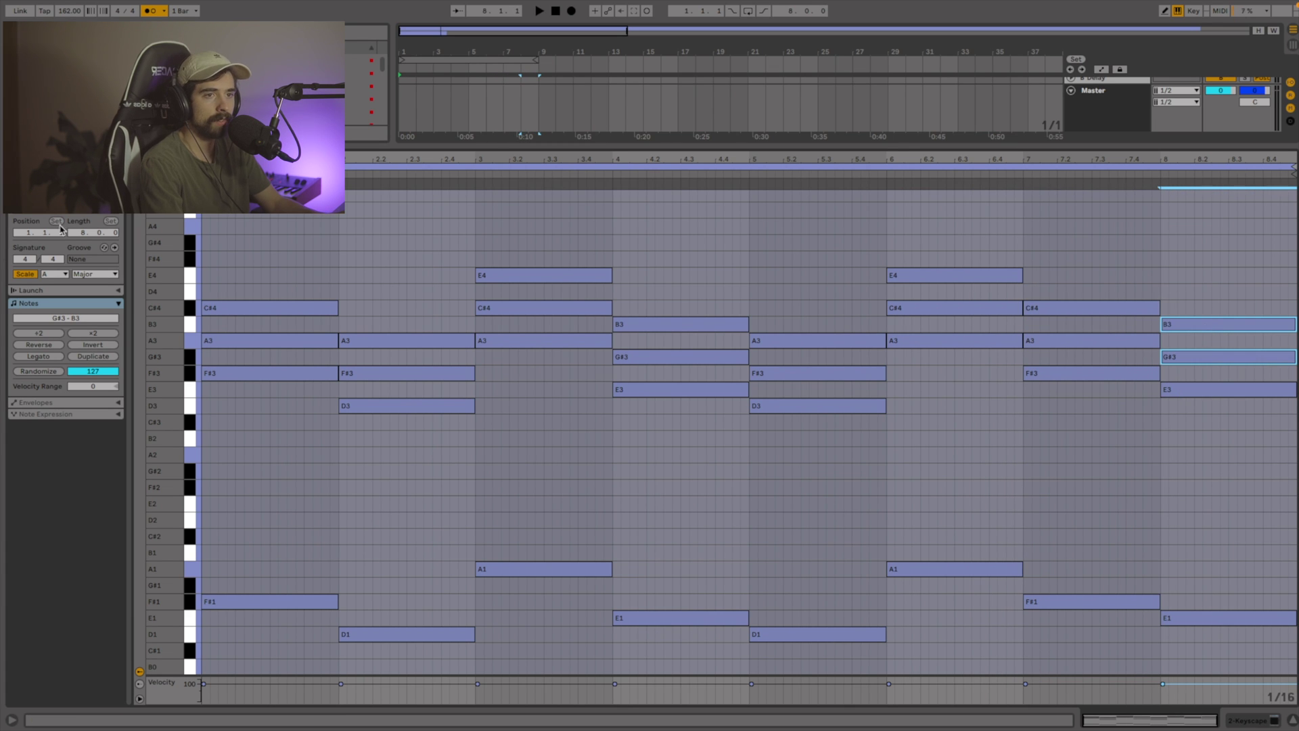
pyautogui.click(204, 222)
pyautogui.press('space')
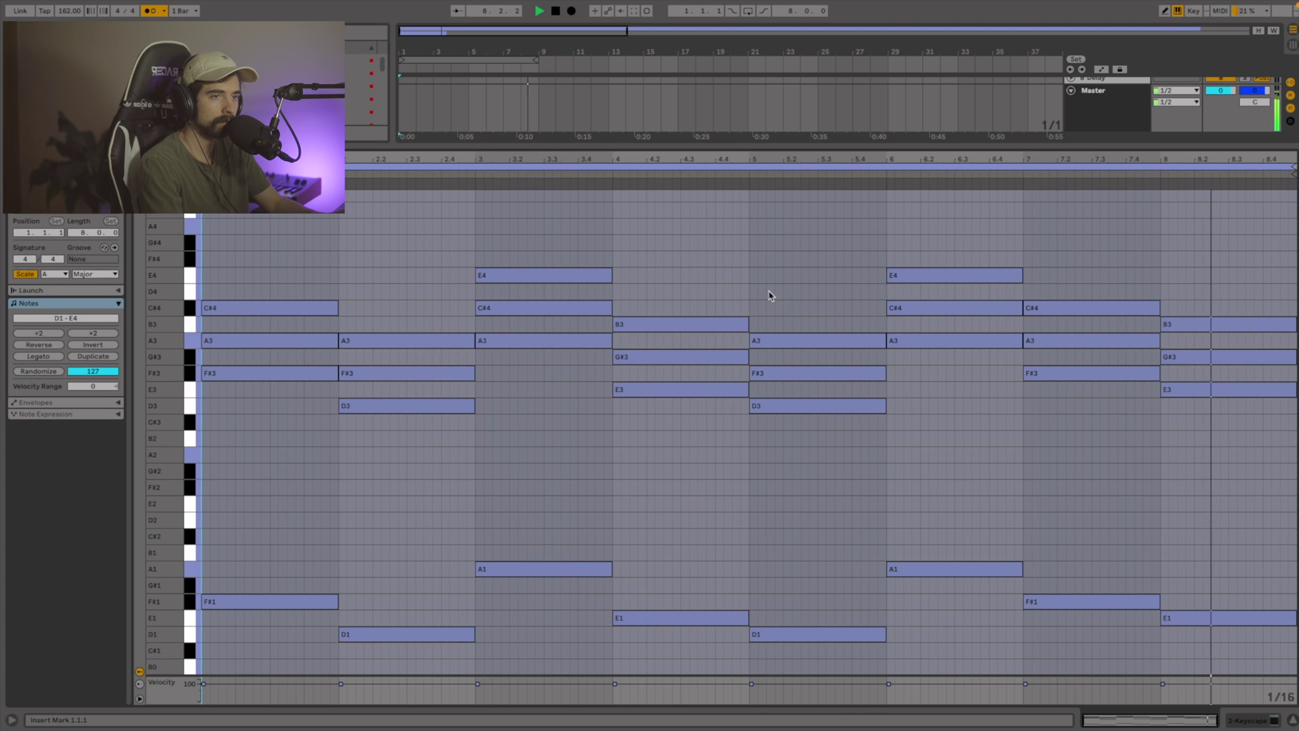
pyautogui.press('space')
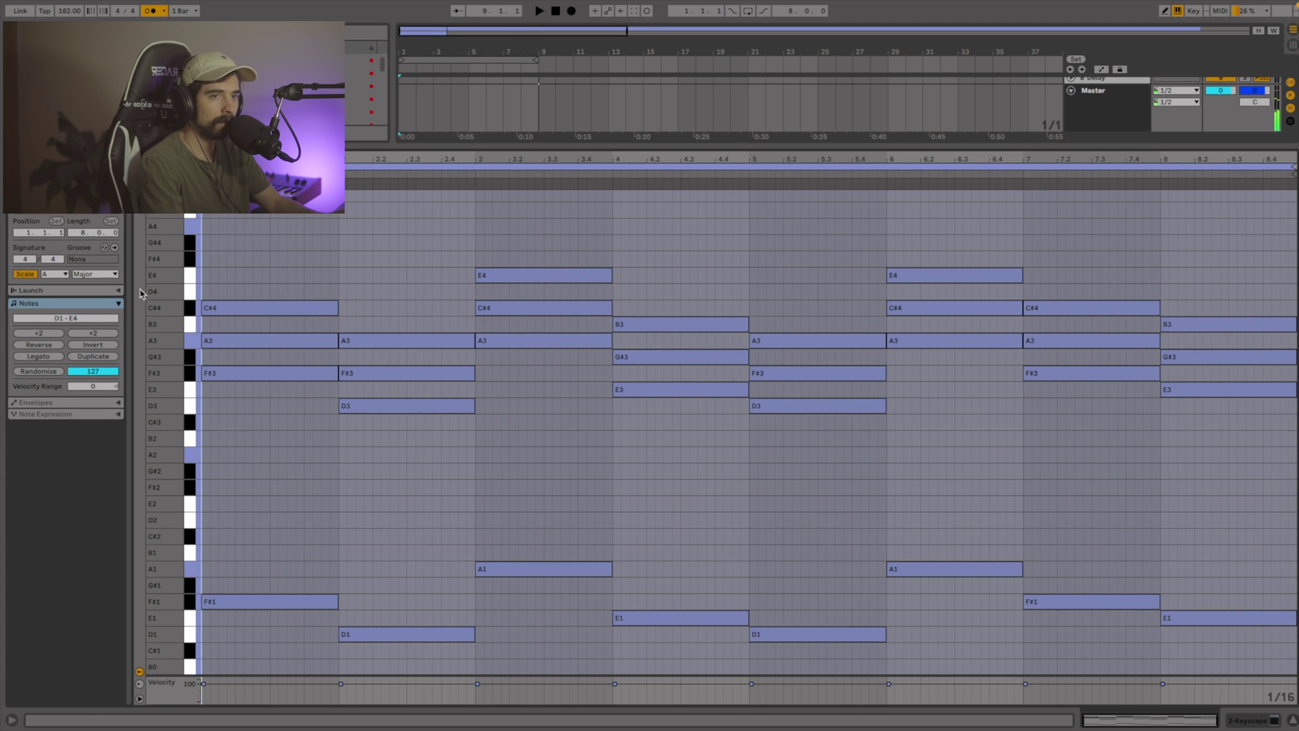
# Extend the chords in bars 1 to 5 with one-bar seventh notes E4, C#4, G#4, D4 and C#4
pyautogui.doubleClick(205, 276)
pyautogui.moveTo(207, 275); pyautogui.dragTo(472, 309)
pyautogui.doubleClick(342, 307)
pyautogui.doubleClick(481, 245)
pyautogui.moveTo(482, 243); pyautogui.dragTo(881, 310)
pyautogui.doubleClick(618, 297)
pyautogui.doubleClick(753, 308)
# Add one-bar seventh notes G#4, E4 and D4 to the chords in bars 6 to 8 and play the progression
pyautogui.doubleClick(898, 245)
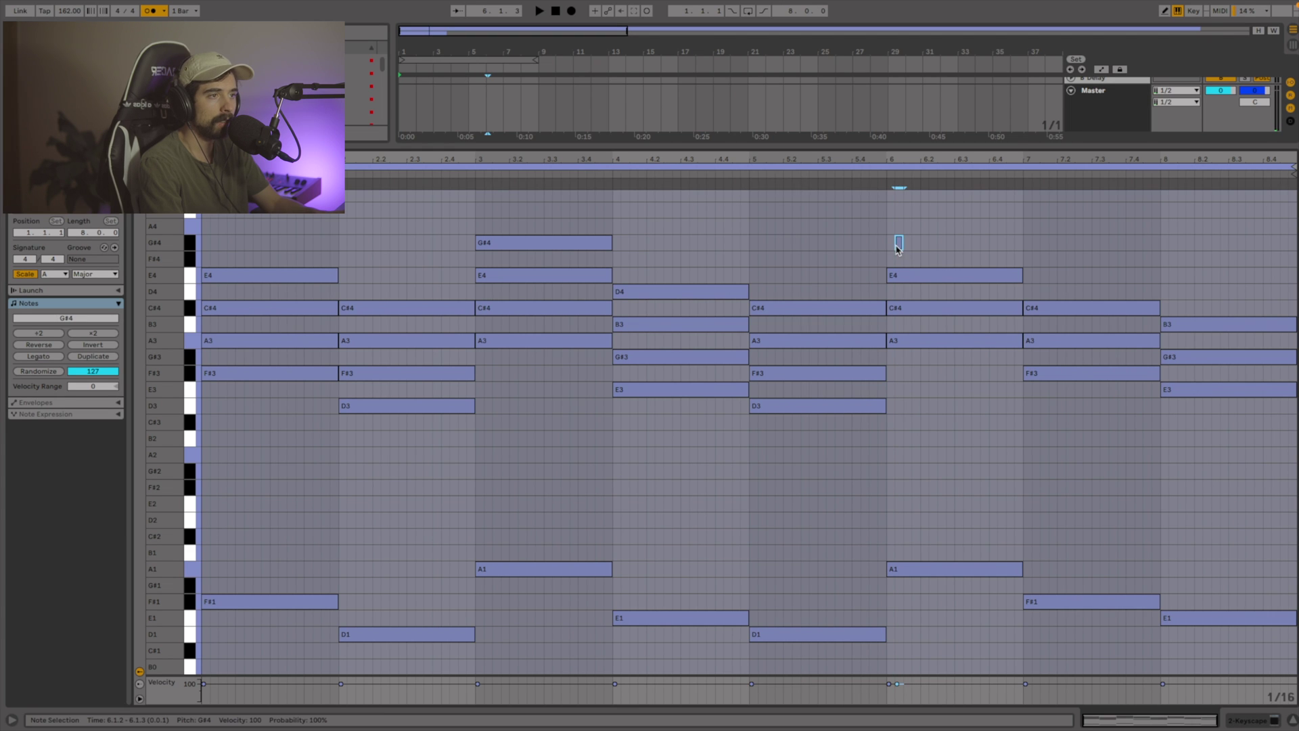
pyautogui.moveTo(891, 242); pyautogui.dragTo(1159, 276)
pyautogui.doubleClick(1027, 275)
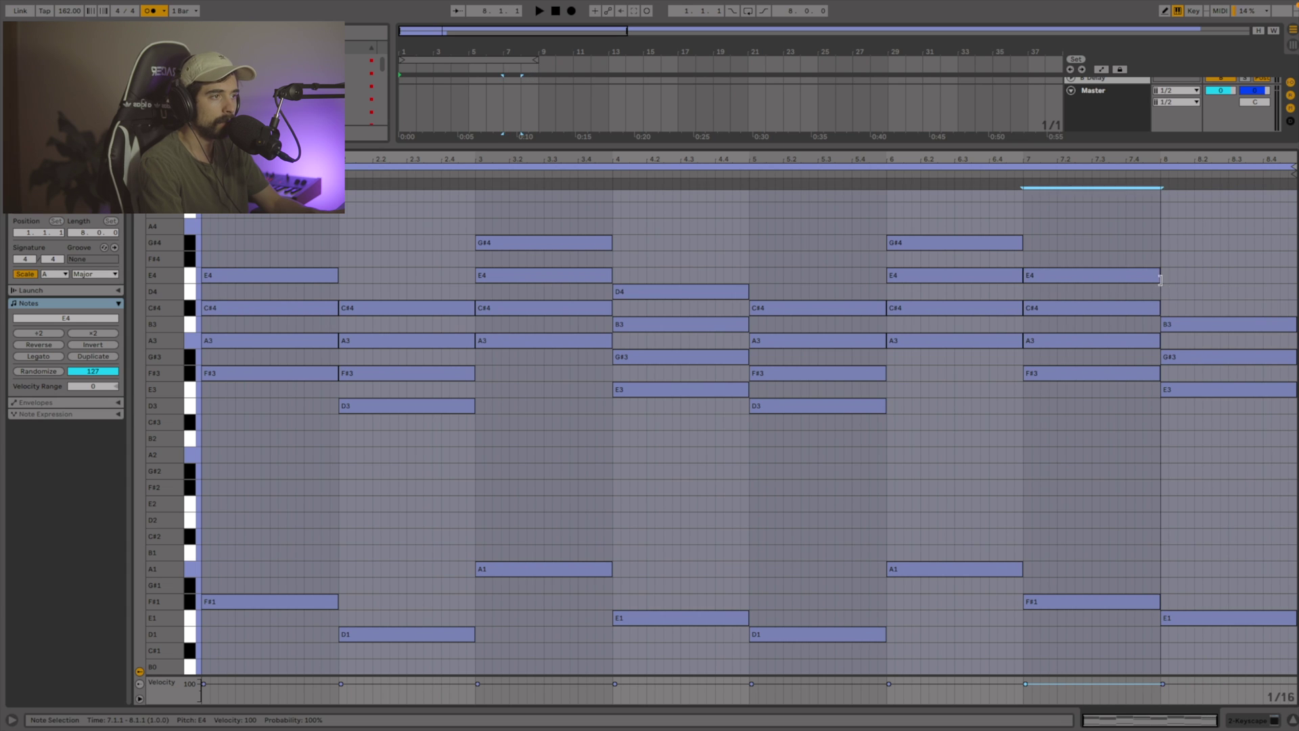
pyautogui.doubleClick(1173, 292)
pyautogui.moveTo(1169, 292); pyautogui.dragTo(1294, 292)
pyautogui.press('space')
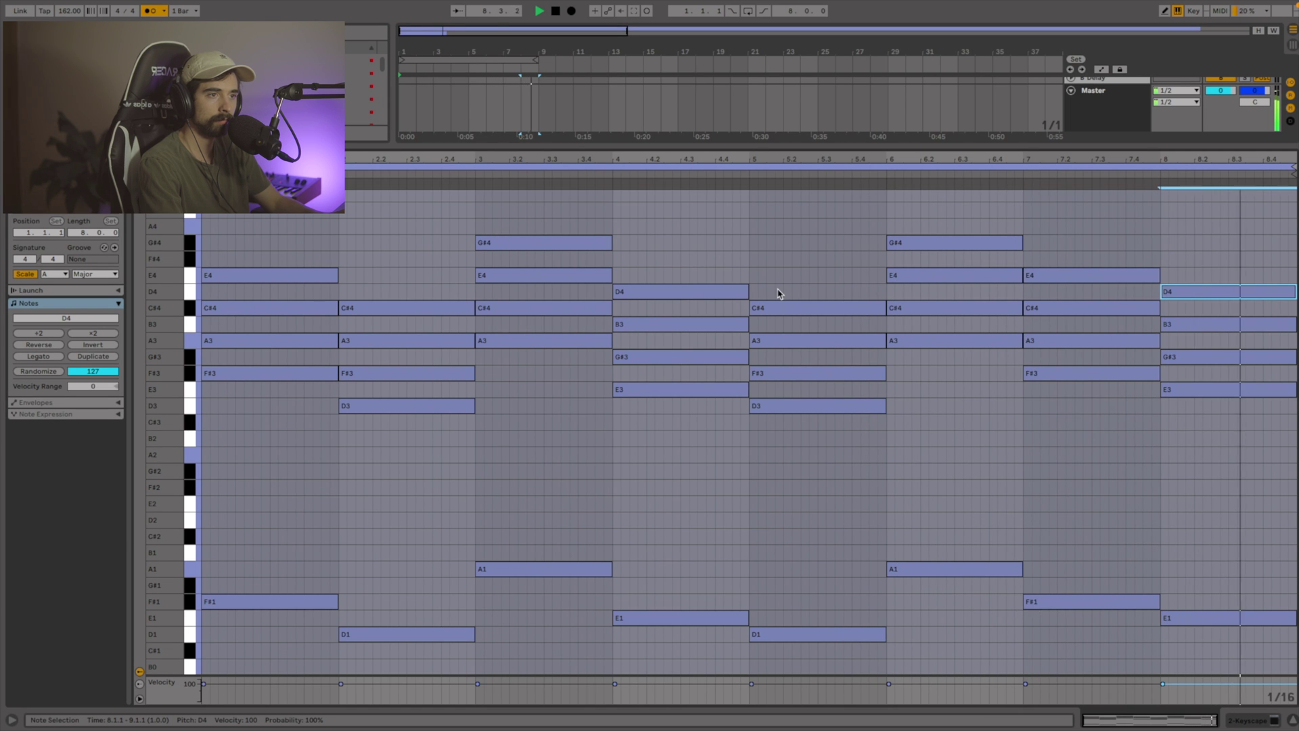
pyautogui.press('space')
# Revise the chord tones to B3 in bar 3, C#4 in bars 4 and 8, and F#4 in bar 6, and play back
pyautogui.click(610, 245)
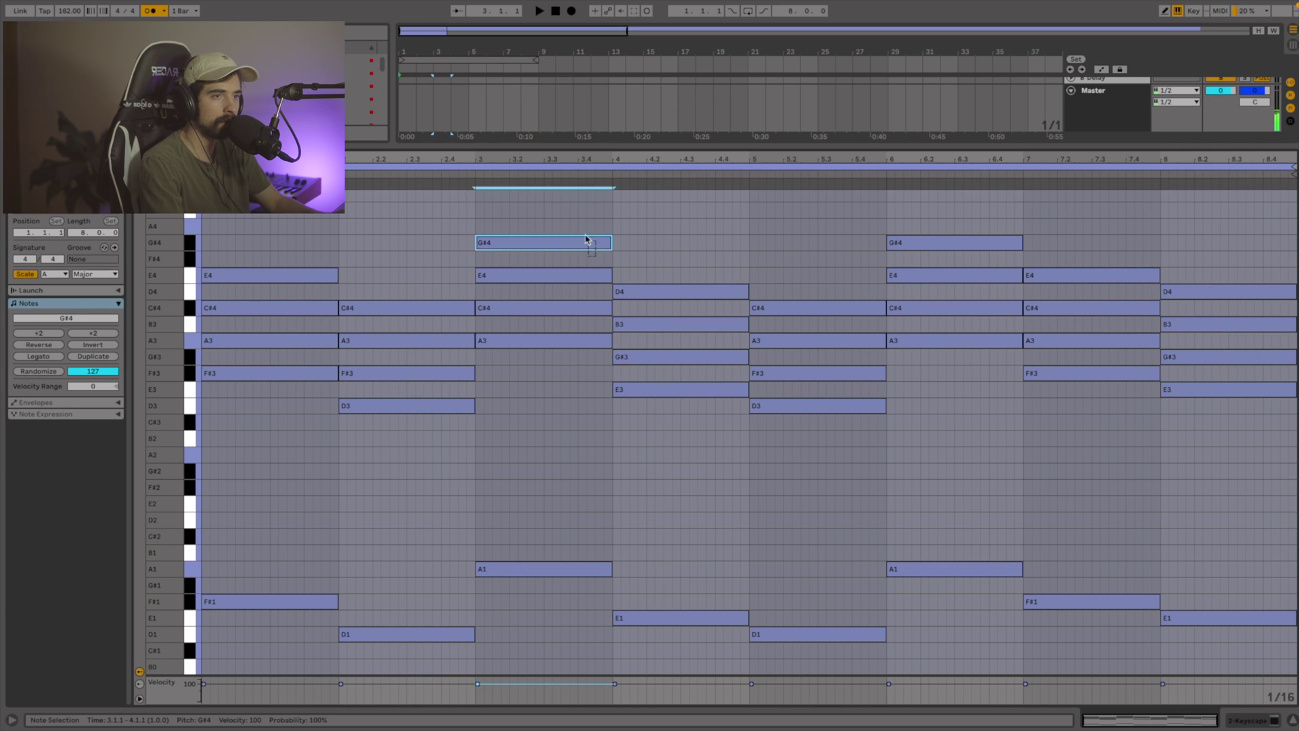
pyautogui.press('Down')
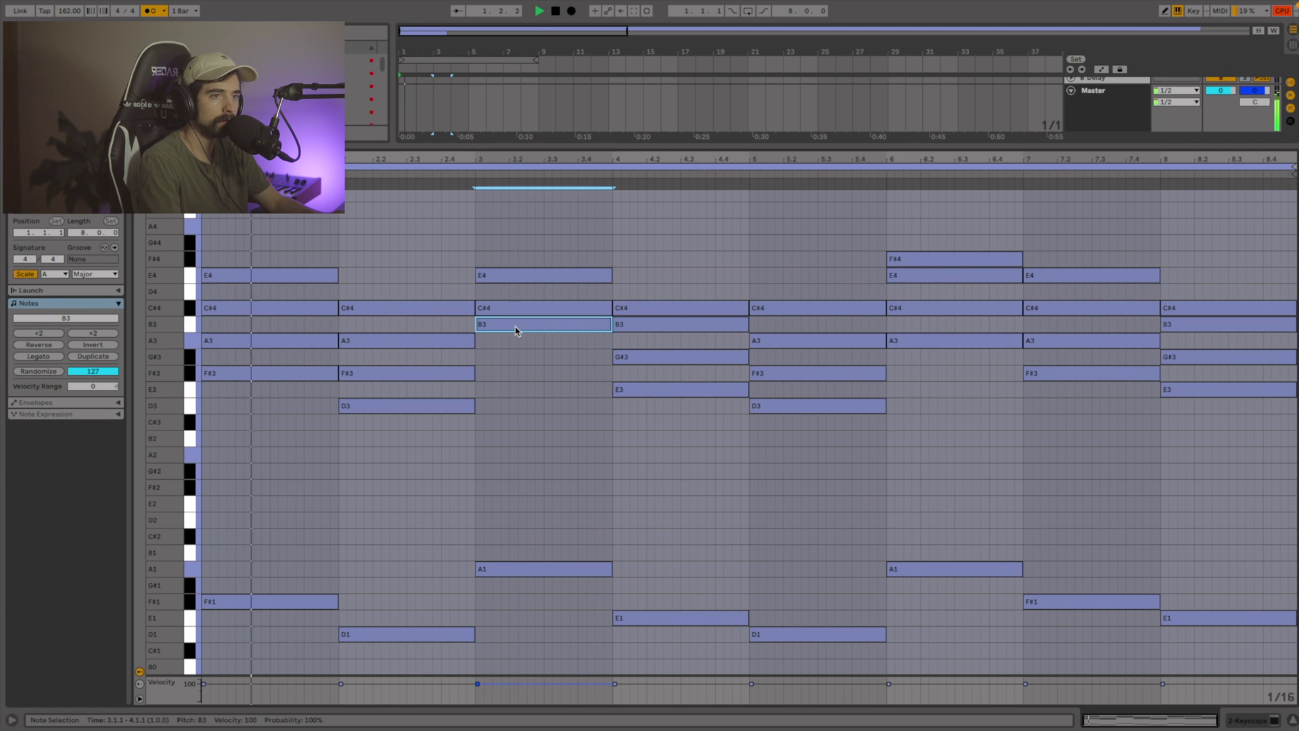
pyautogui.press('space')
# Add a one-bar A4 to the bar 3 chord, shift it down an octave to A3, and listen to the result
pyautogui.doubleClick(483, 226)
pyautogui.moveTo(489, 226); pyautogui.dragTo(598, 224)
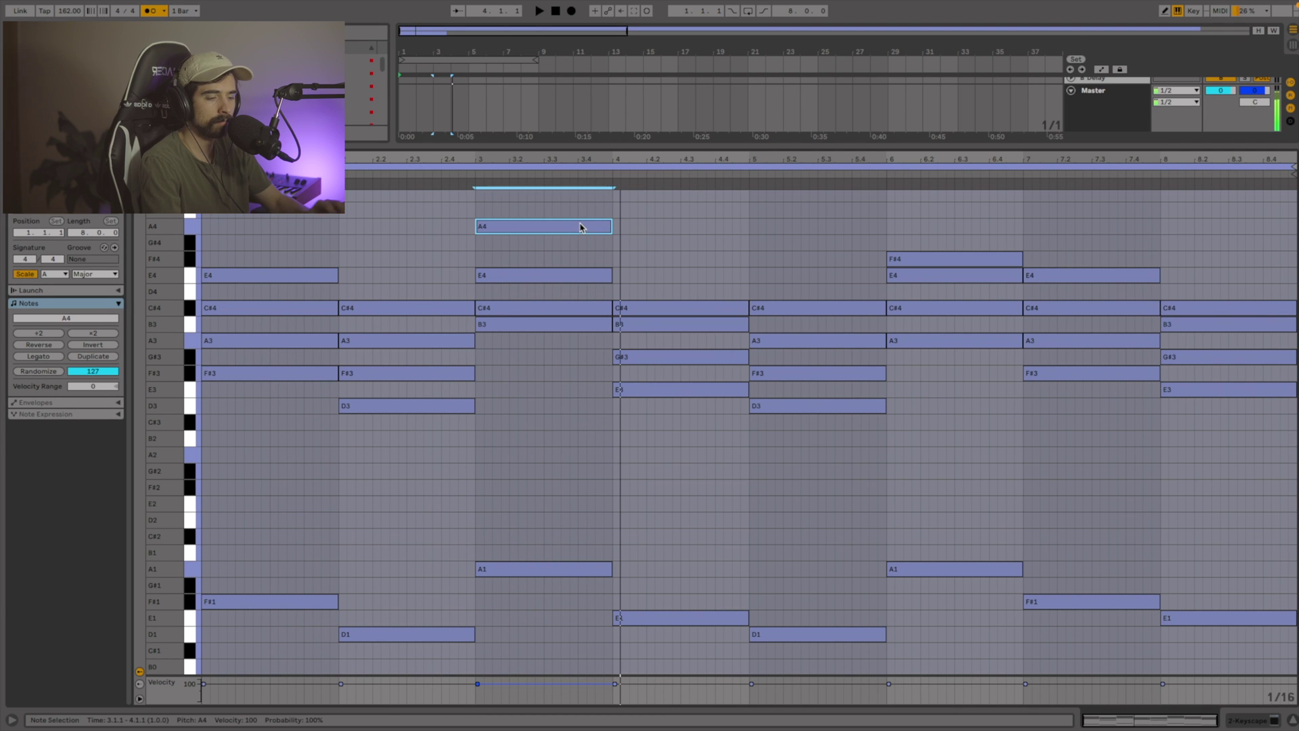
pyautogui.hotkey('ctrl', 'Down')
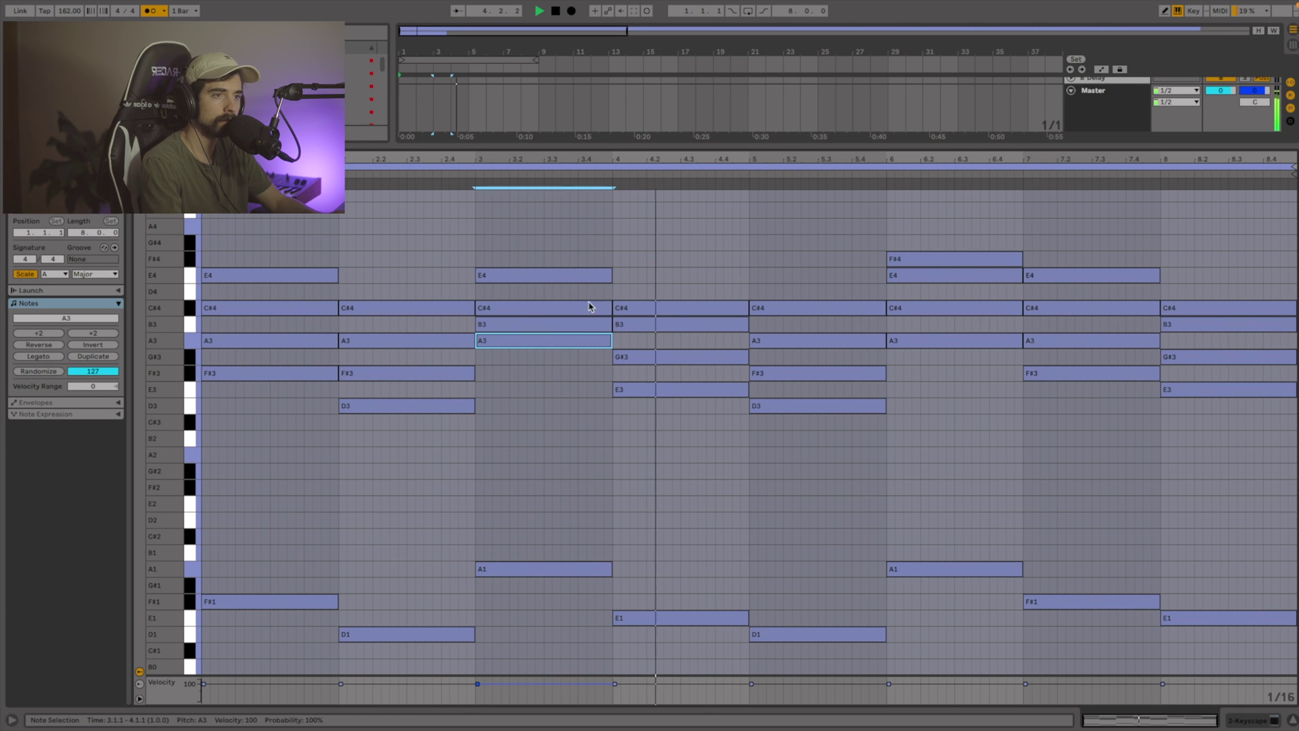
pyautogui.press('space')
# In the bar 6 chord, raise F#4 to A4 and A3 to B3, and return to the clip's start
pyautogui.click(978, 259)
pyautogui.moveTo(979, 245); pyautogui.dragTo(982, 234)
pyautogui.moveTo(965, 345); pyautogui.dragTo(965, 333)
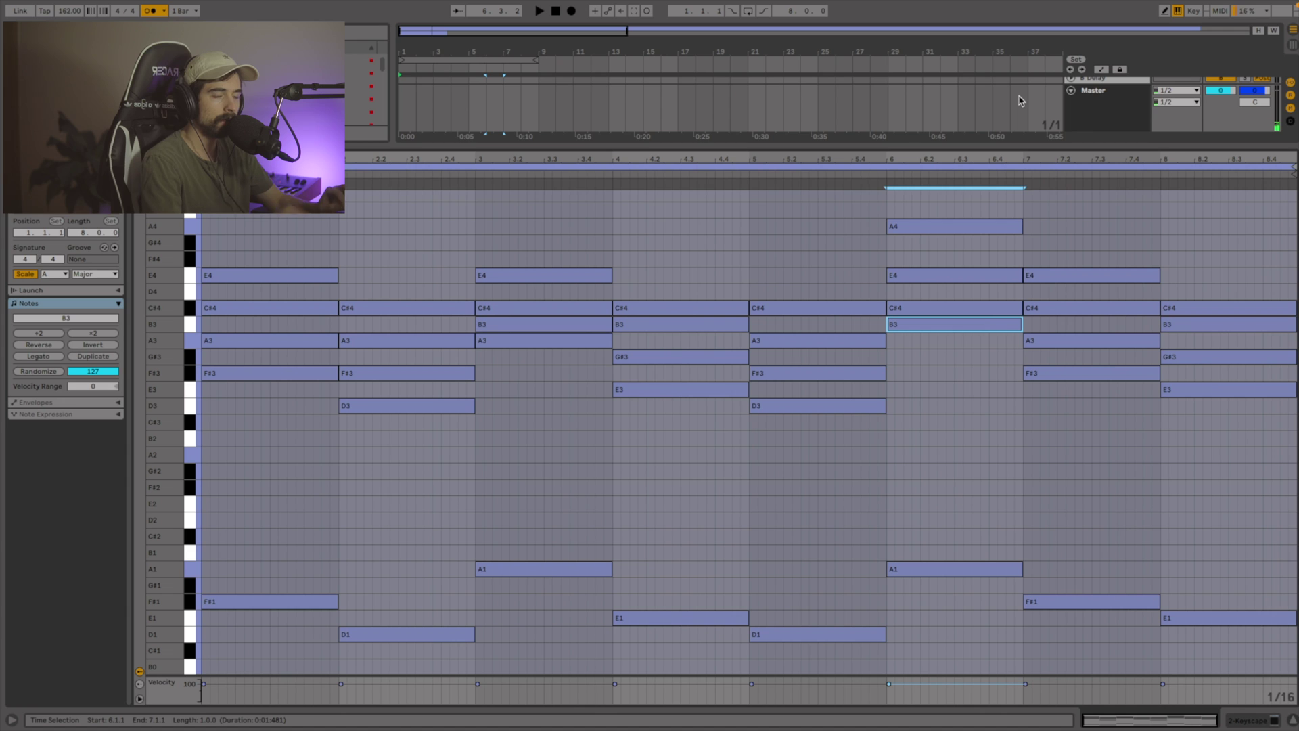
pyautogui.click(206, 217)
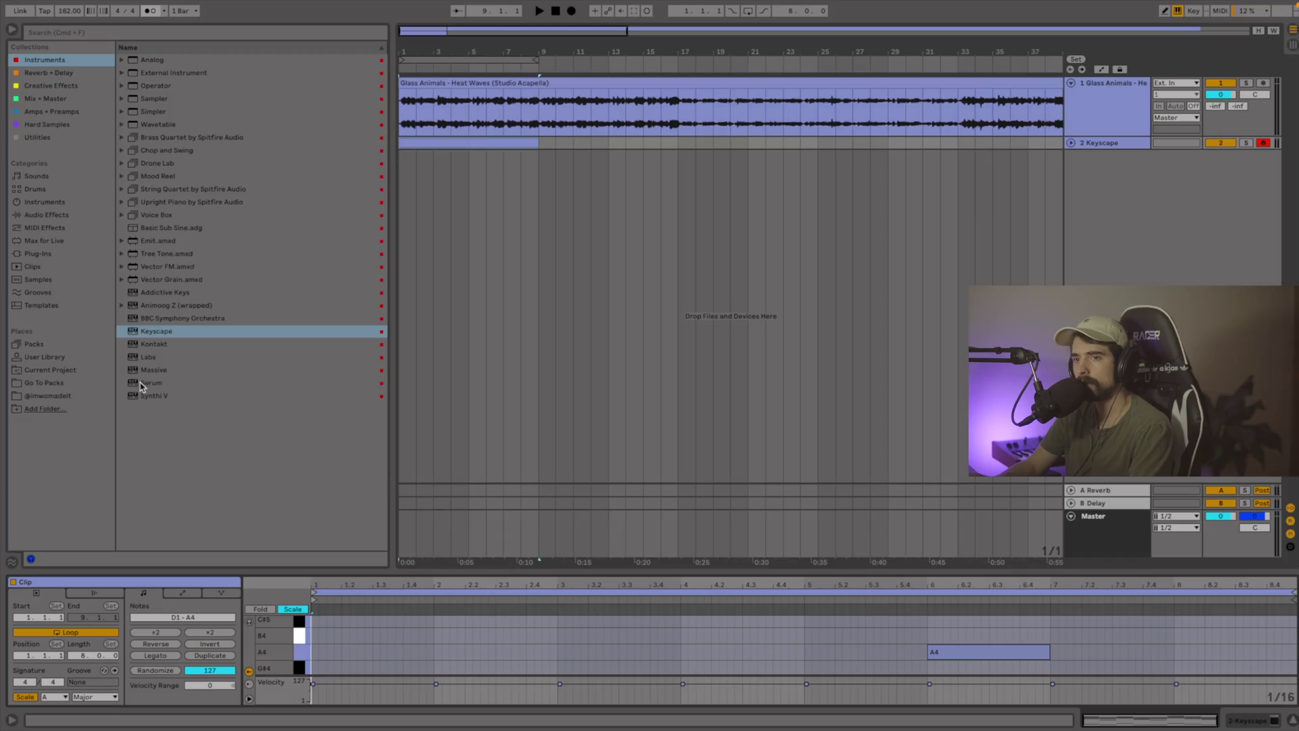
# Replace Keyscape with Serum on the chord track and set oscillator A's unison to 5 voices, listening to the chords
pyautogui.click(150, 383)
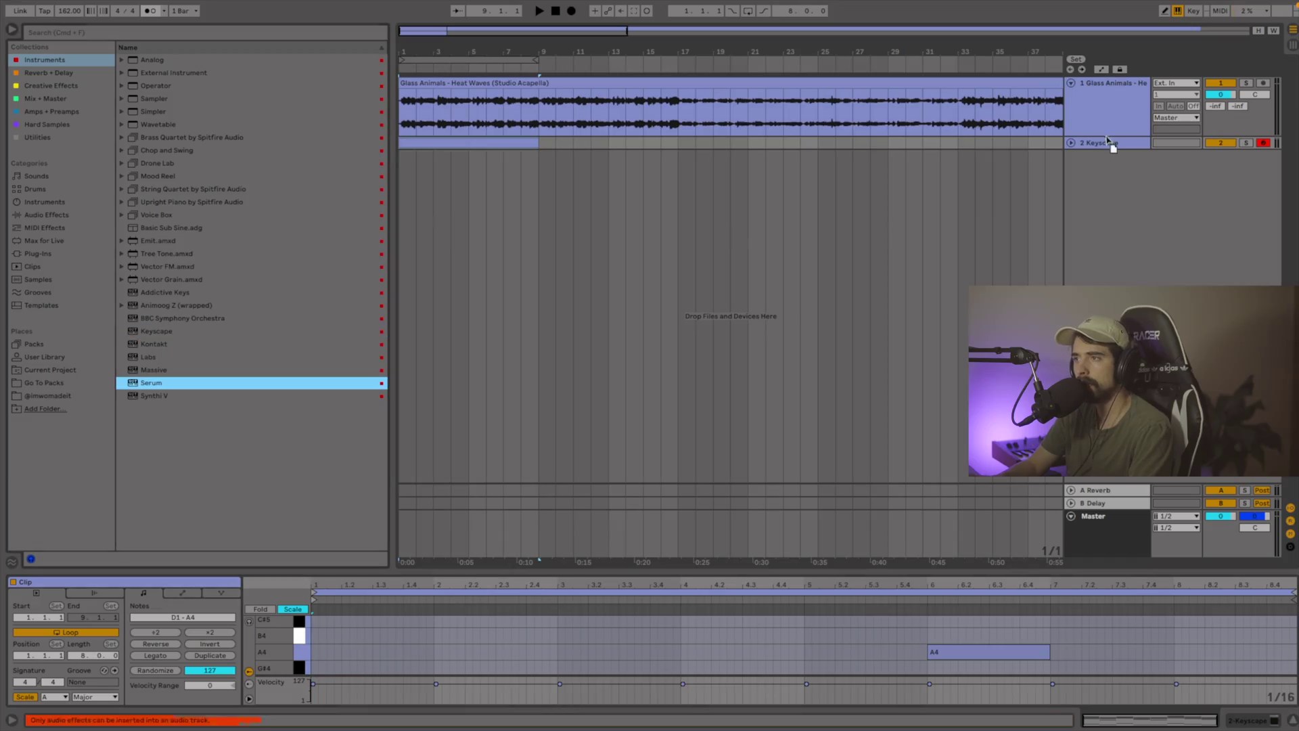
pyautogui.moveTo(1107, 142); pyautogui.dragTo(1106, 142)
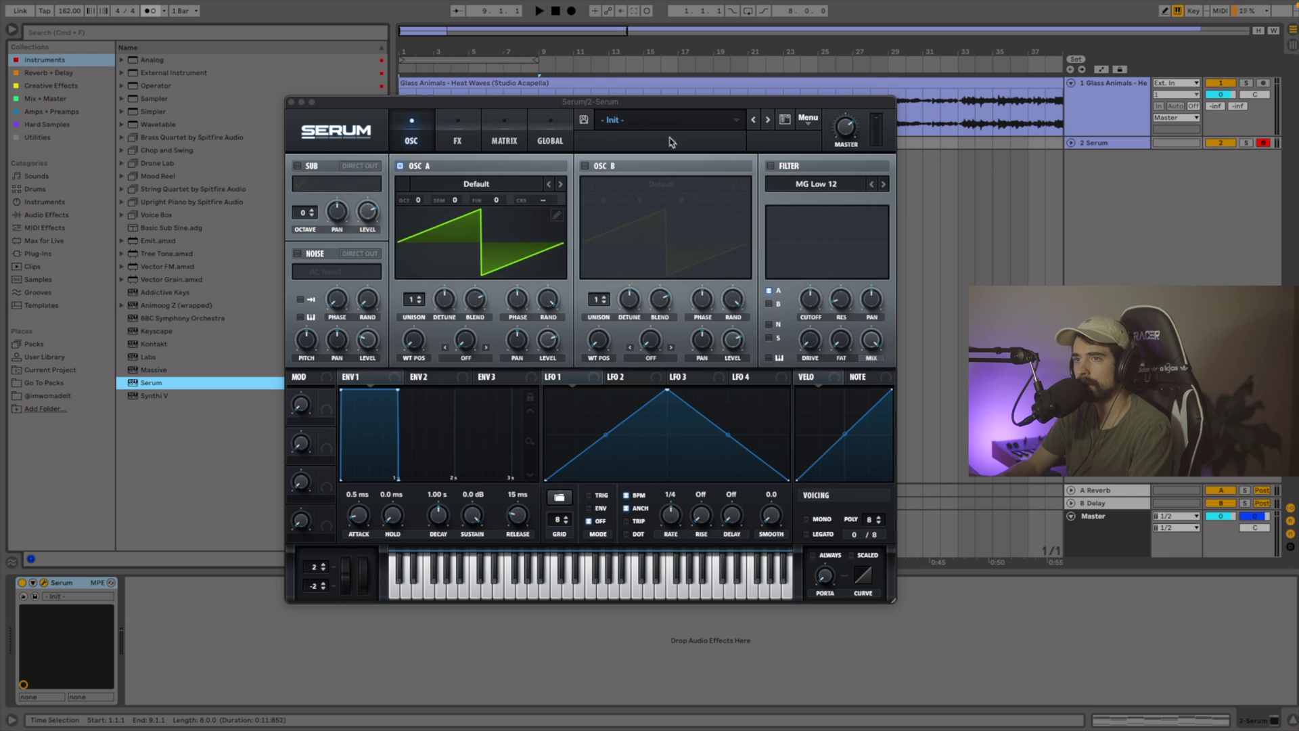
pyautogui.moveTo(503, 109); pyautogui.dragTo(564, 119)
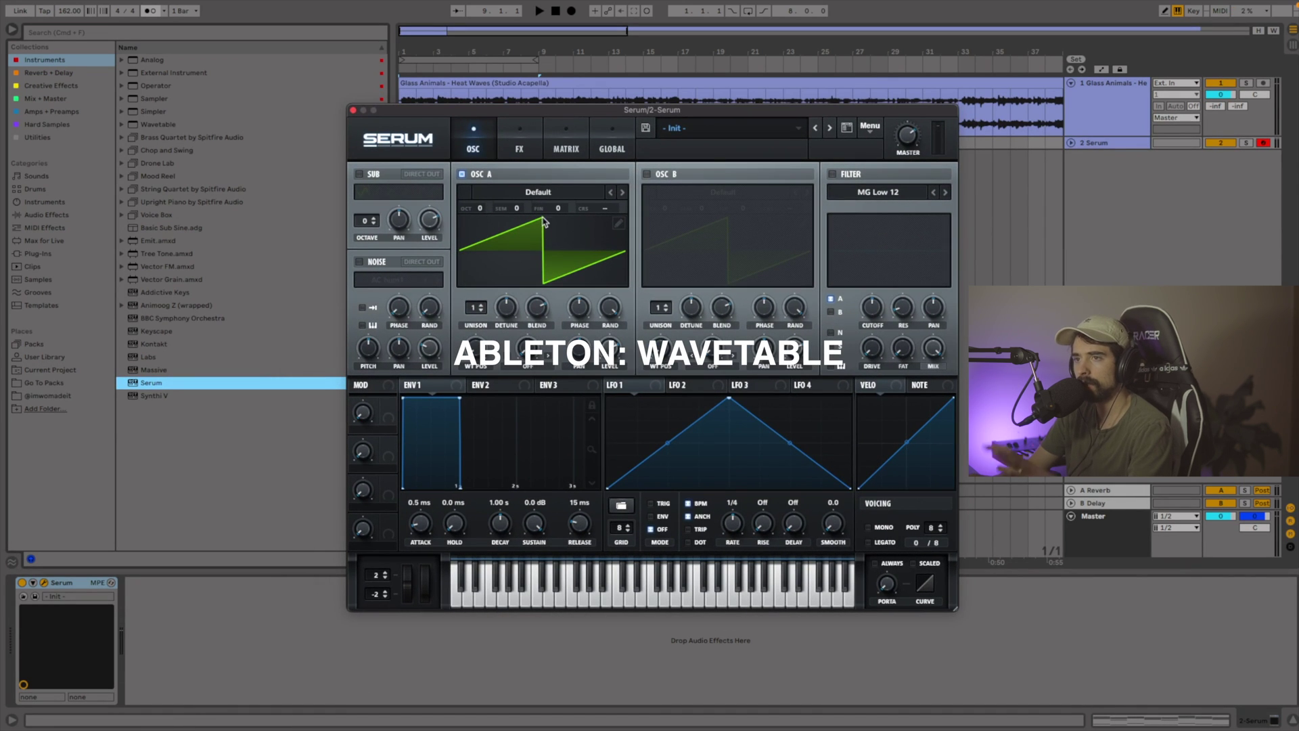
pyautogui.moveTo(502, 115); pyautogui.dragTo(476, 113)
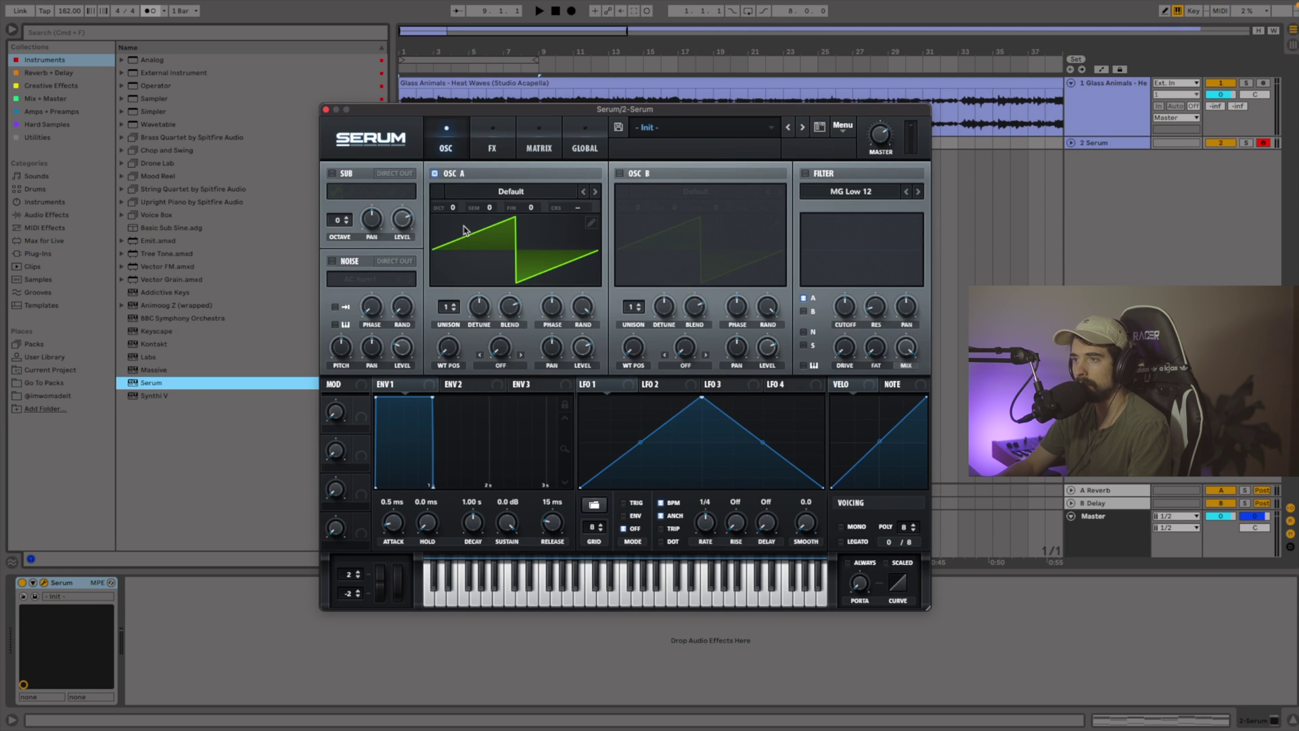
pyautogui.press('space')
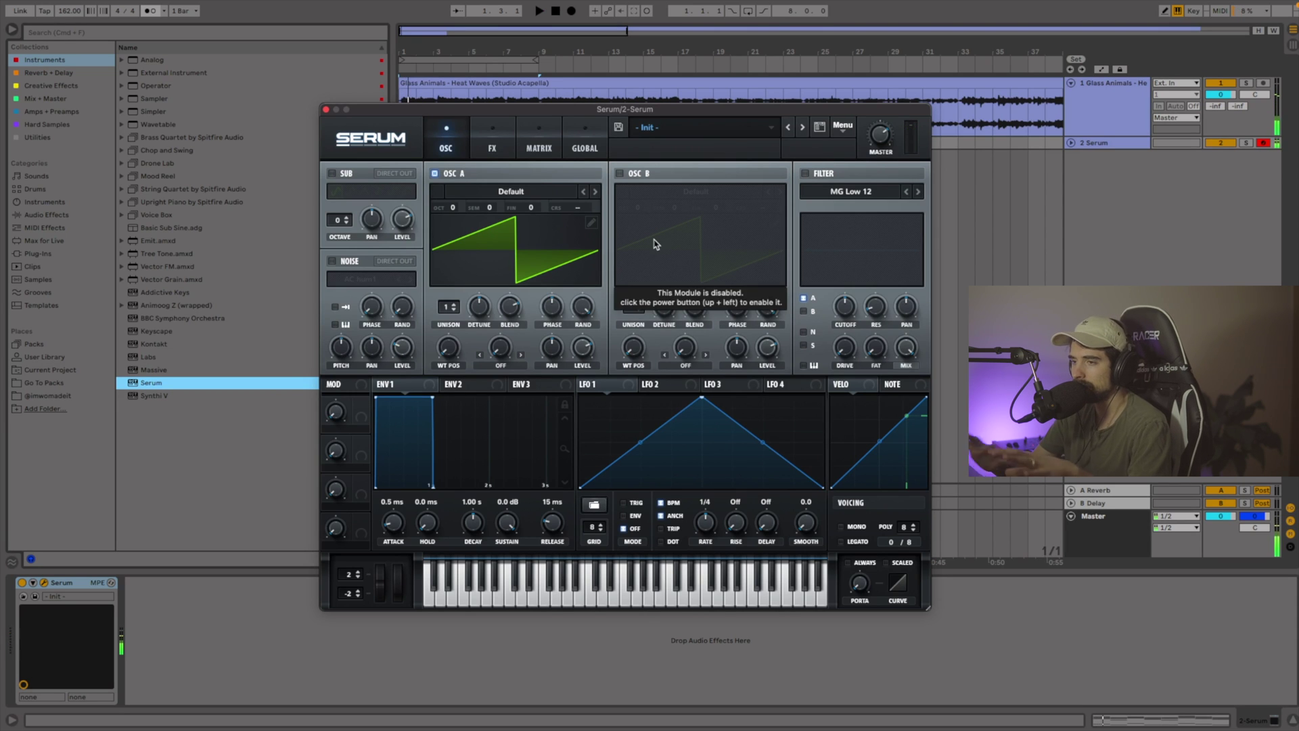
pyautogui.moveTo(446, 312)
pyautogui.mouseDown()
pyautogui.moveTo(449, 283)
pyautogui.moveTo(448, 301)
pyautogui.mouseUp()
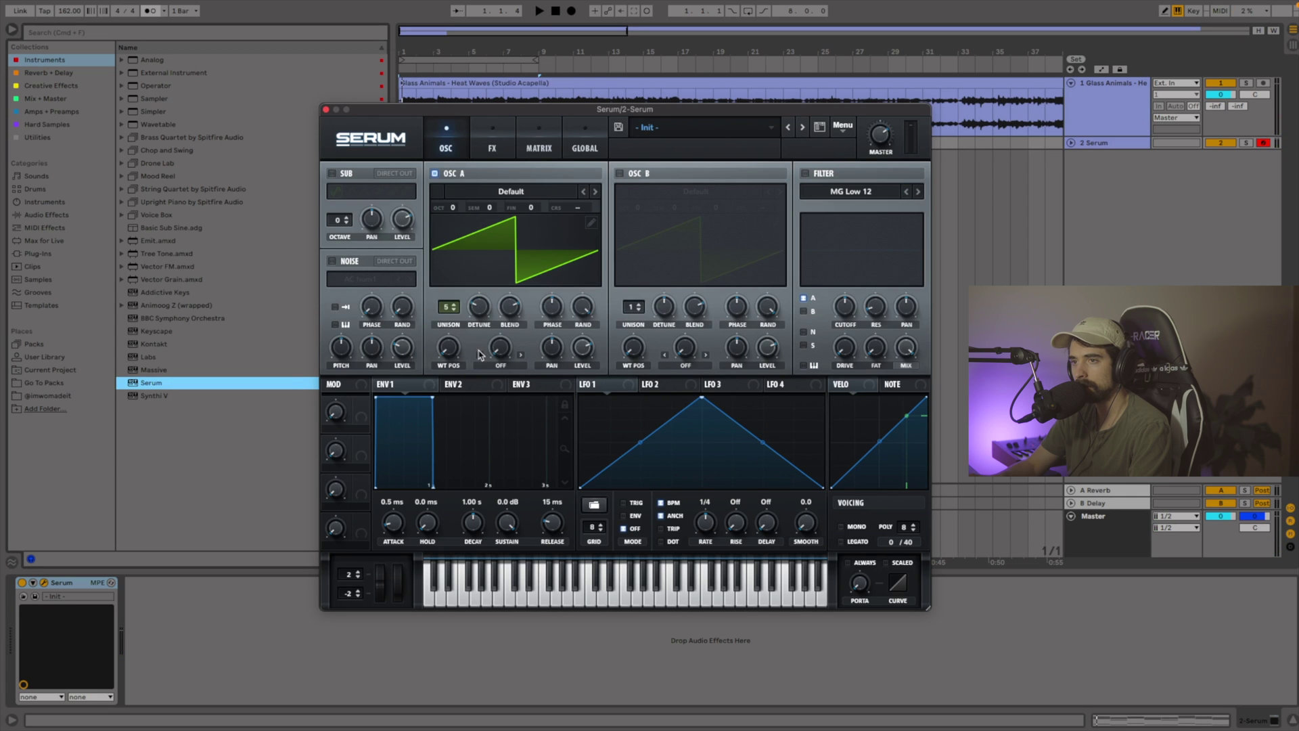
pyautogui.press('space')
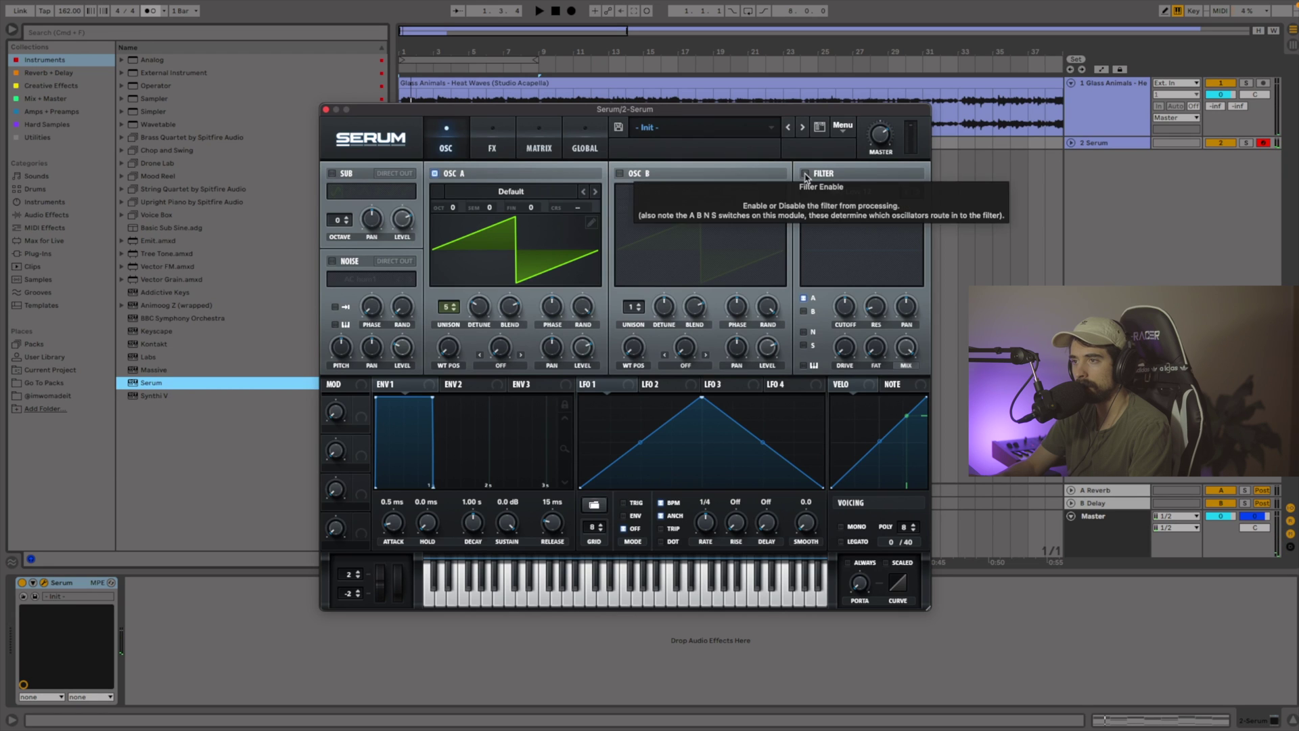
# Enable Serum's MG Low 12 filter and raise its cutoff during playback so only the highest frequencies are rolled off
pyautogui.click(806, 174)
pyautogui.moveTo(837, 313); pyautogui.dragTo(842, 306)
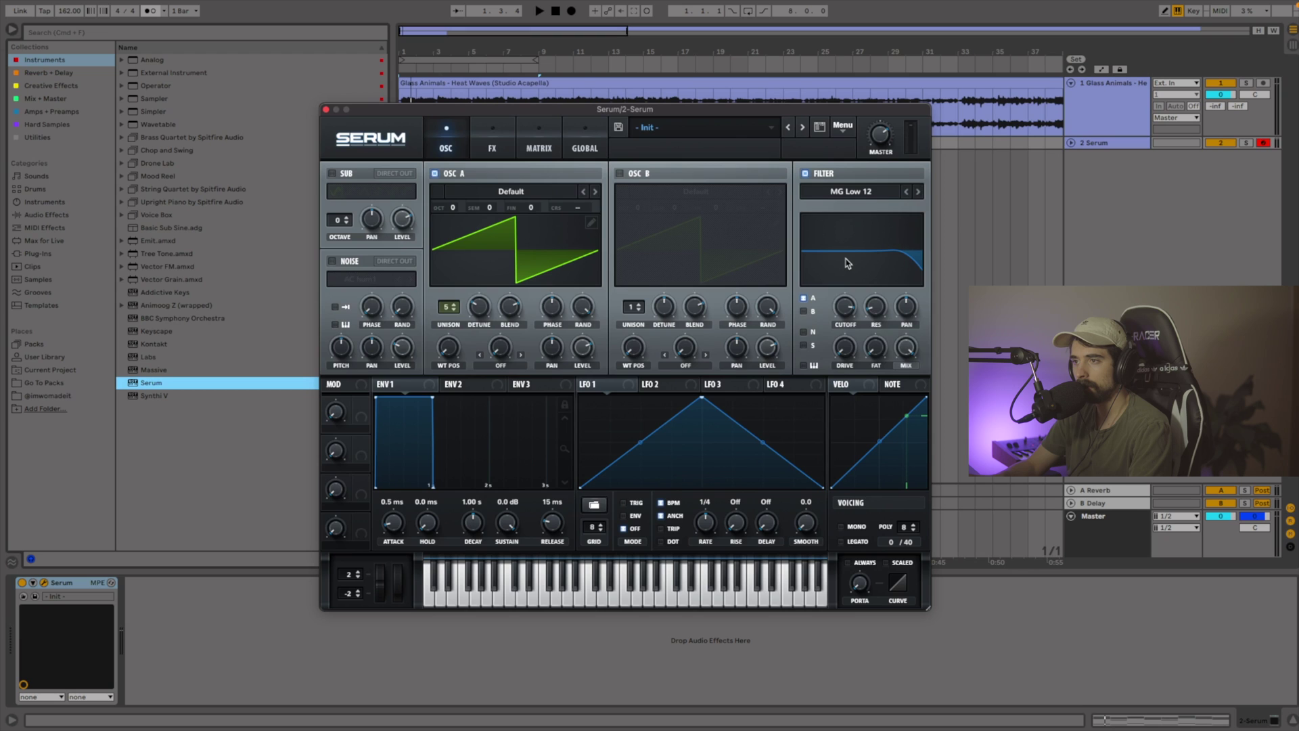
pyautogui.press('space')
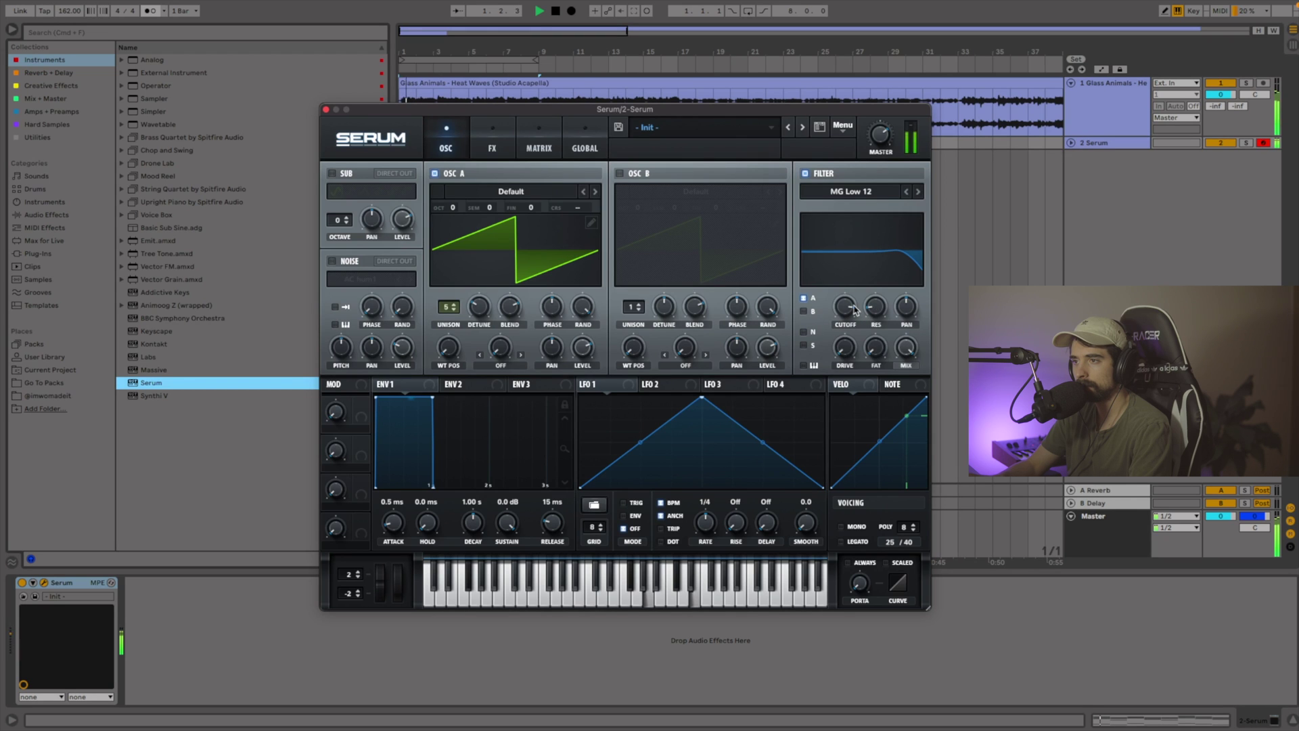
pyautogui.moveTo(855, 309); pyautogui.dragTo(853, 306)
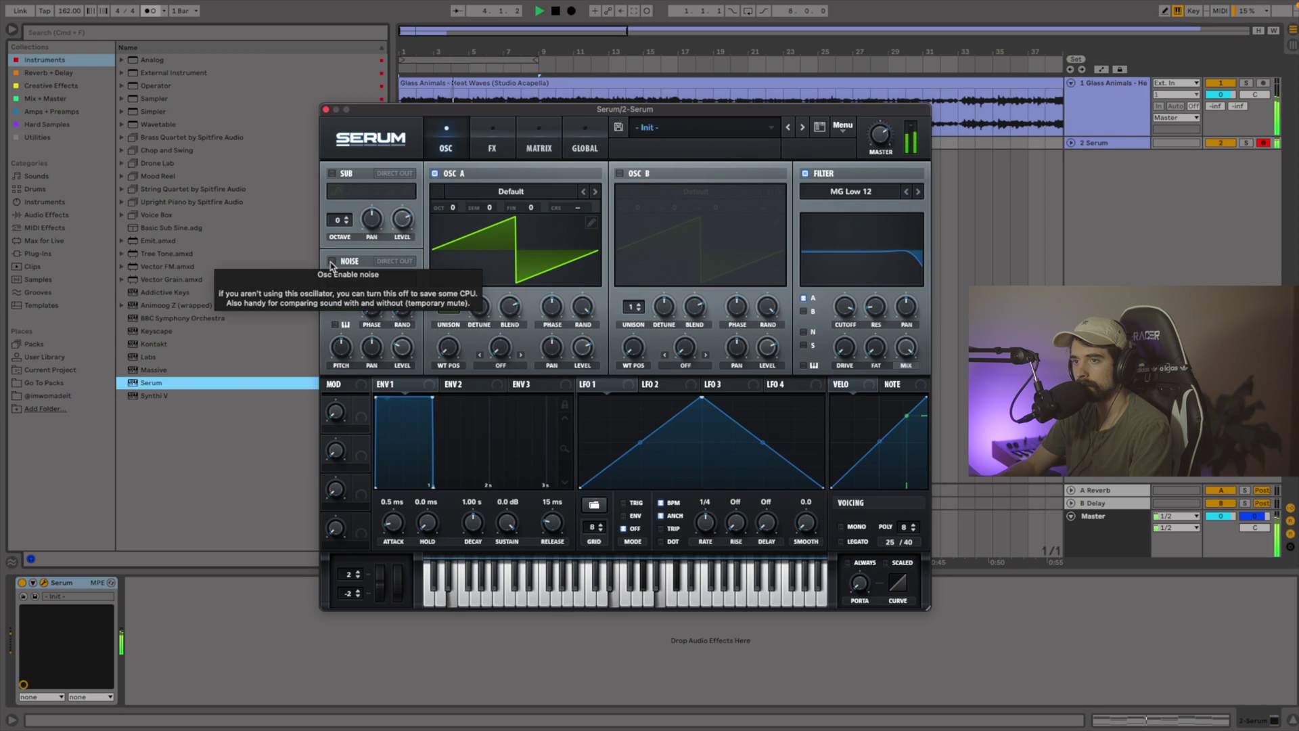
# Enable Serum's noise oscillator with the Analog J106 noise, listen to the chords, and close the plug-in window
pyautogui.click(332, 261)
pyautogui.click(370, 280)
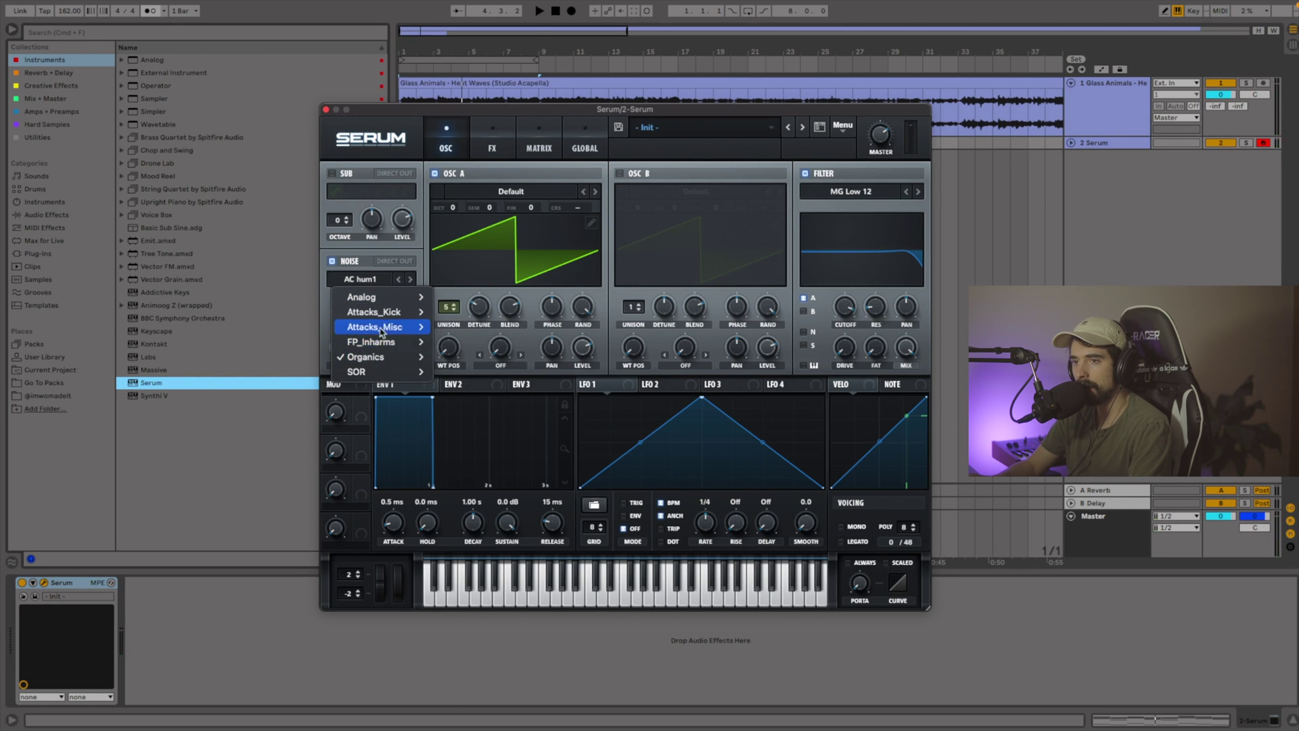
pyautogui.moveTo(382, 301)
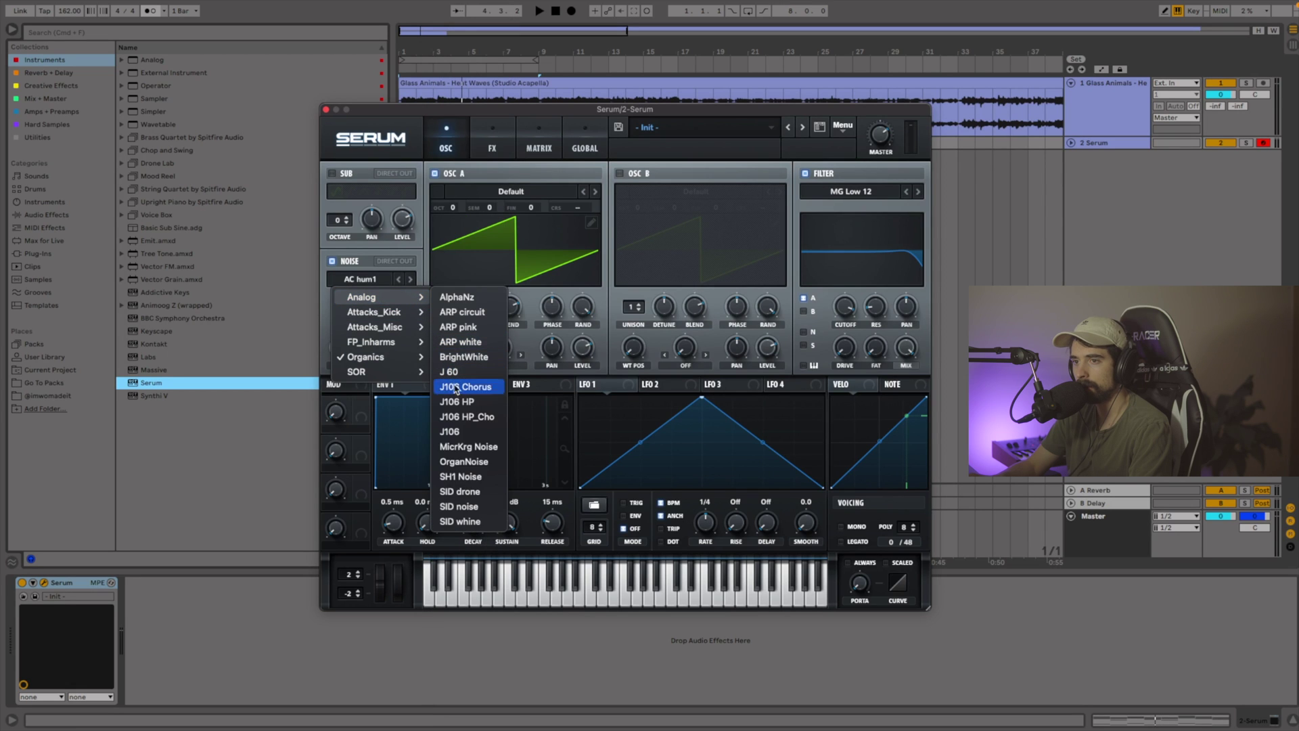
pyautogui.click(457, 432)
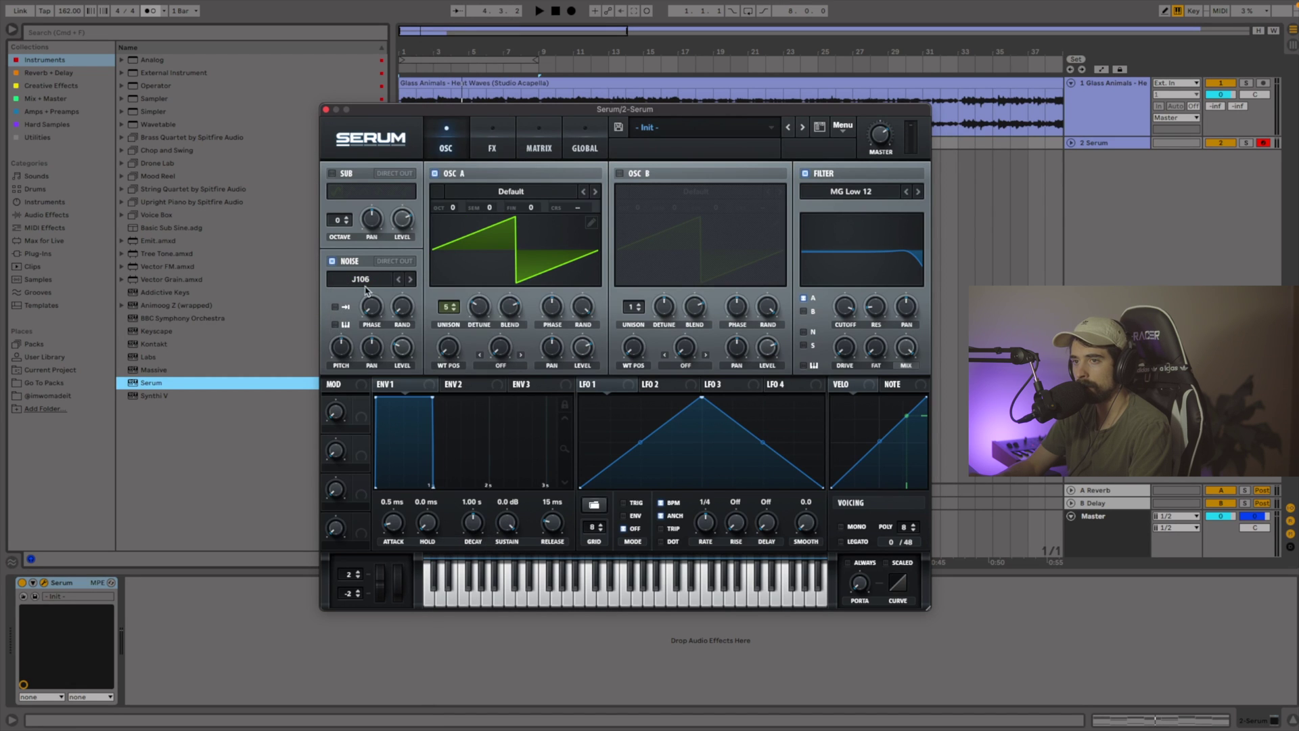
pyautogui.press('space')
pyautogui.moveTo(401, 352)
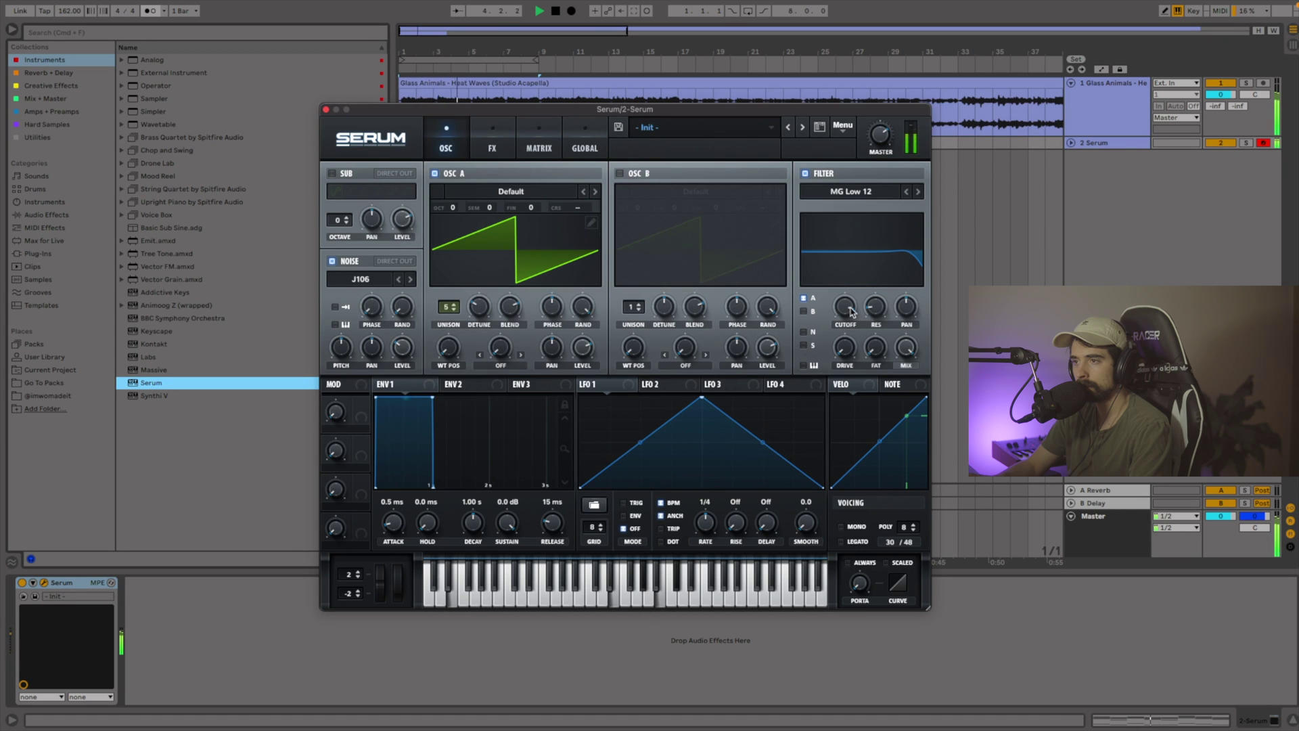
pyautogui.moveTo(851, 311)
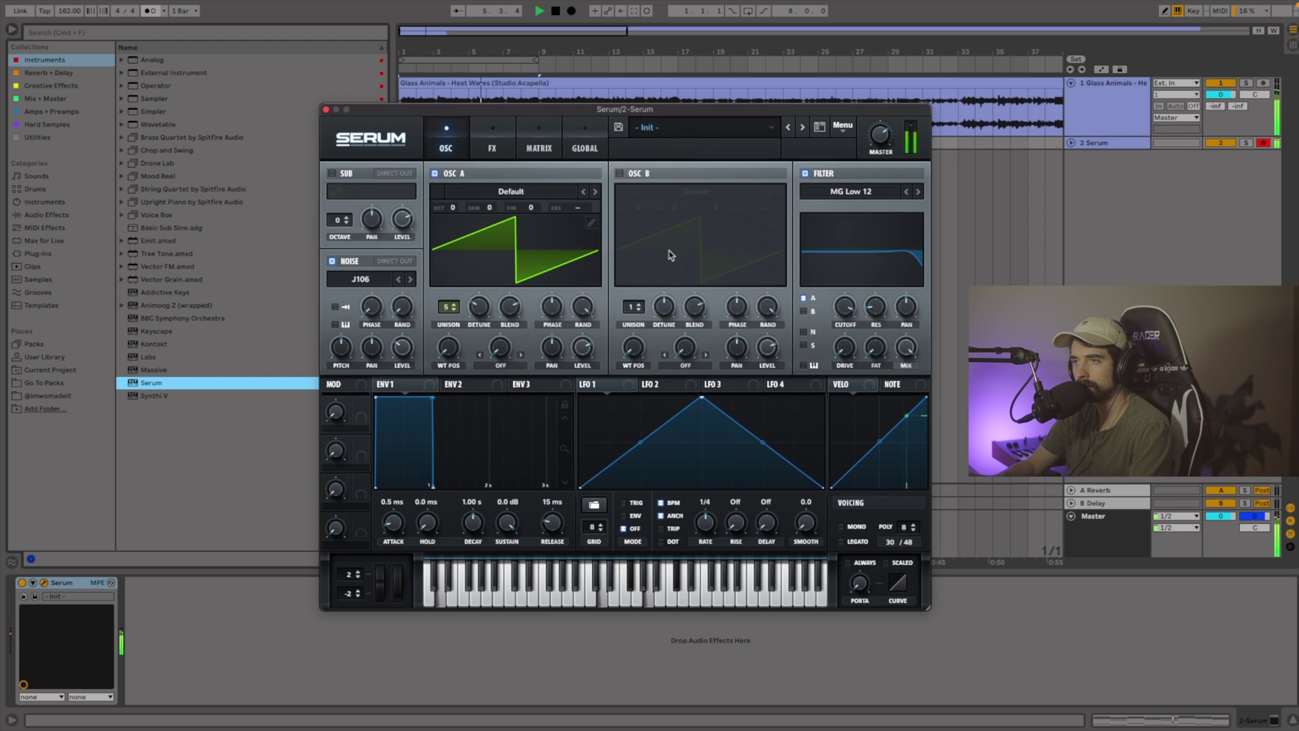
pyautogui.press('space')
pyautogui.click(326, 110)
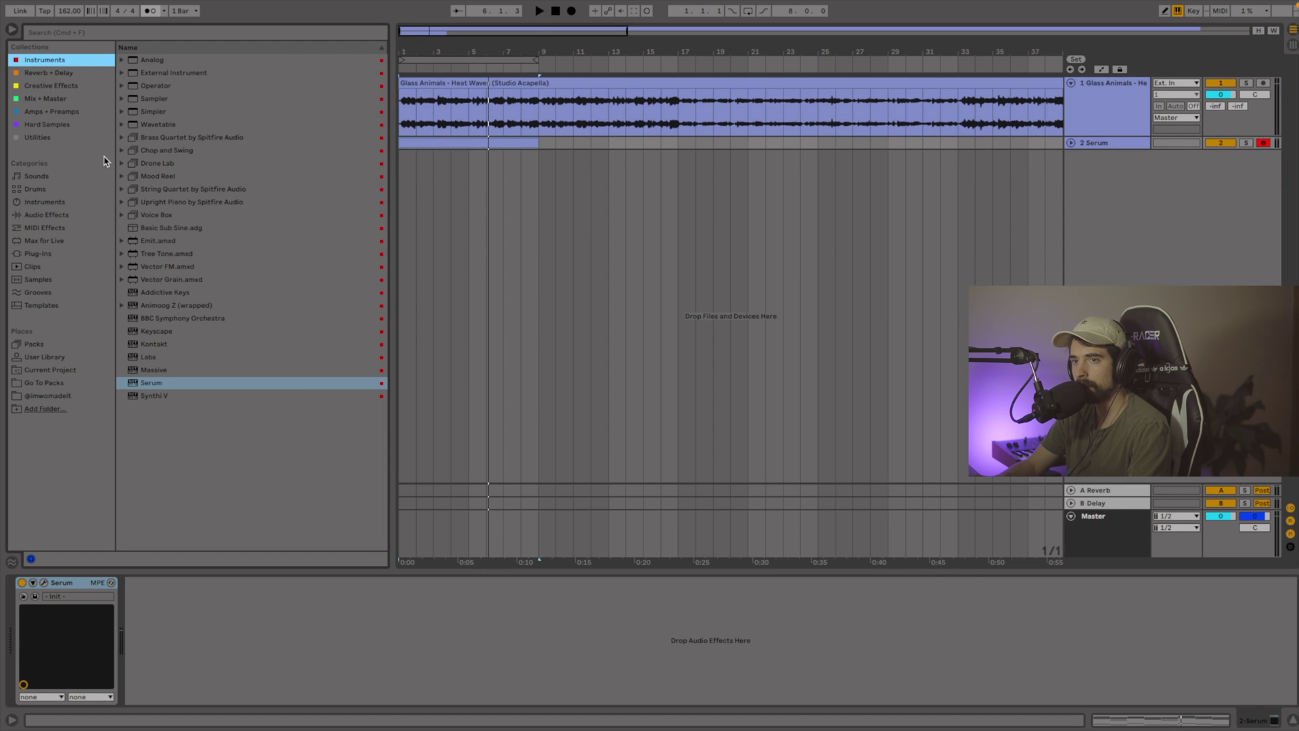
# Add the Chorus-Ensemble effect after Serum, with its rate at 0.15 Hz and Dry/Wet at 33%
pyautogui.click(61, 73)
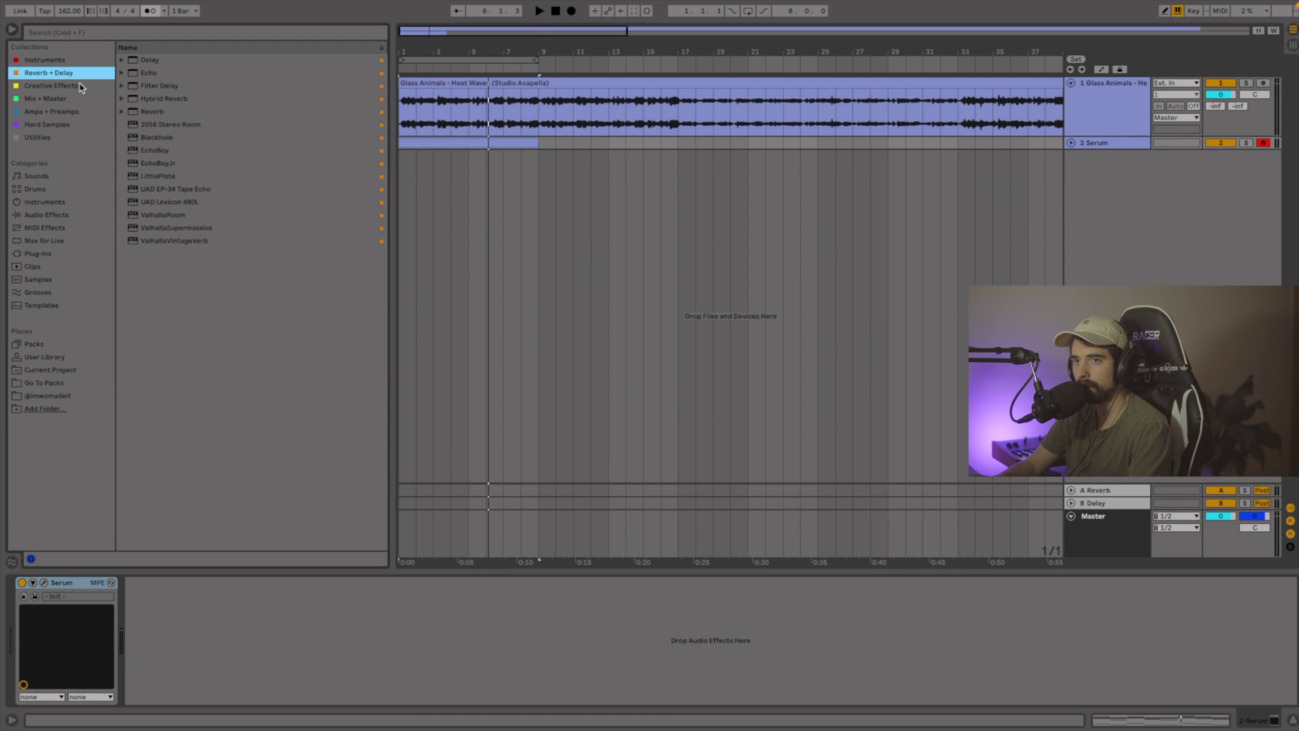
pyautogui.click(80, 86)
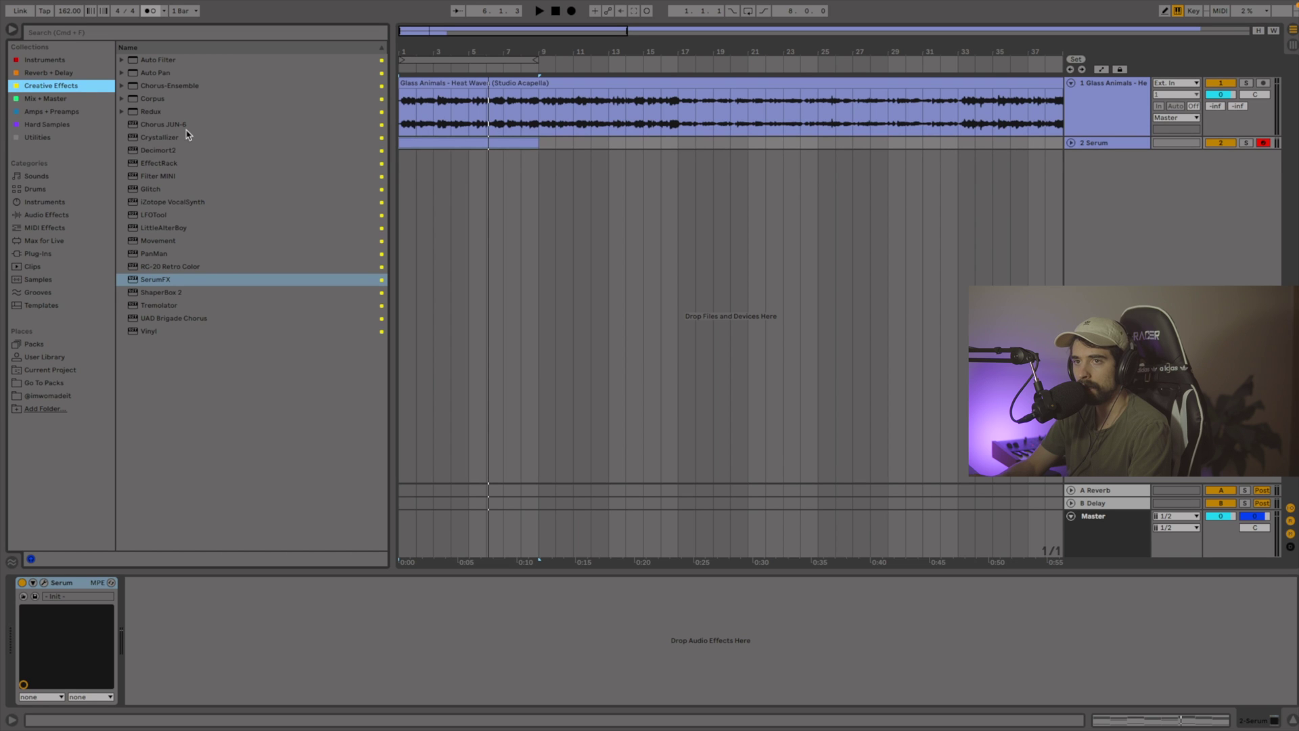
pyautogui.moveTo(152, 82); pyautogui.dragTo(1105, 144)
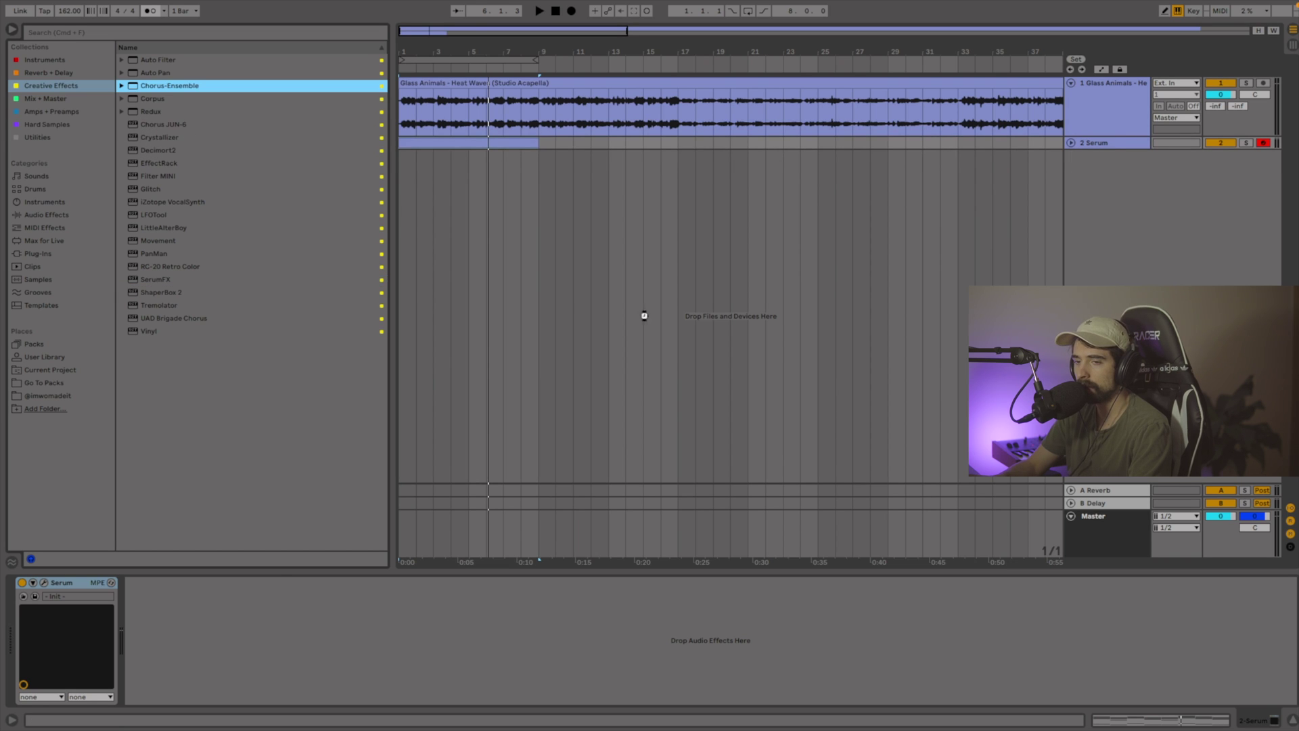
pyautogui.moveTo(645, 315); pyautogui.dragTo(271, 636)
pyautogui.press('space')
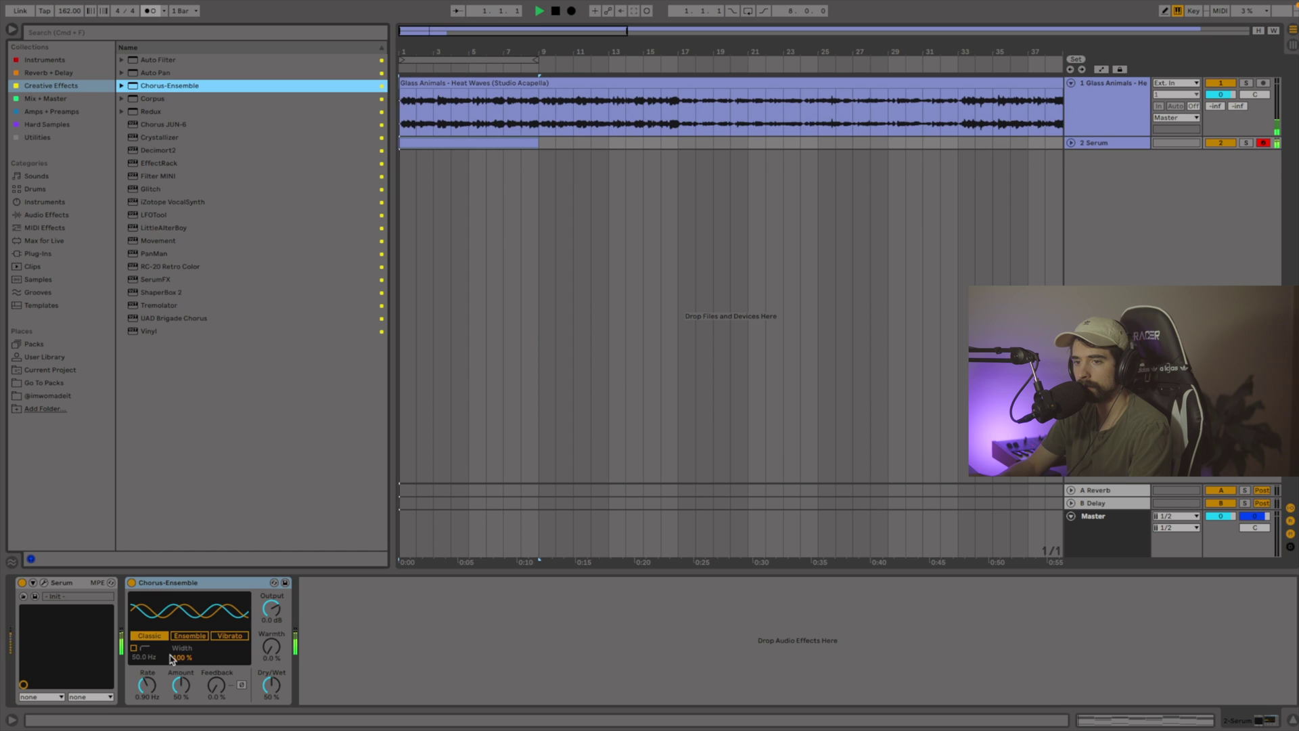
pyautogui.moveTo(147, 685); pyautogui.dragTo(147, 723)
pyautogui.moveTo(271, 685); pyautogui.dragTo(271, 700)
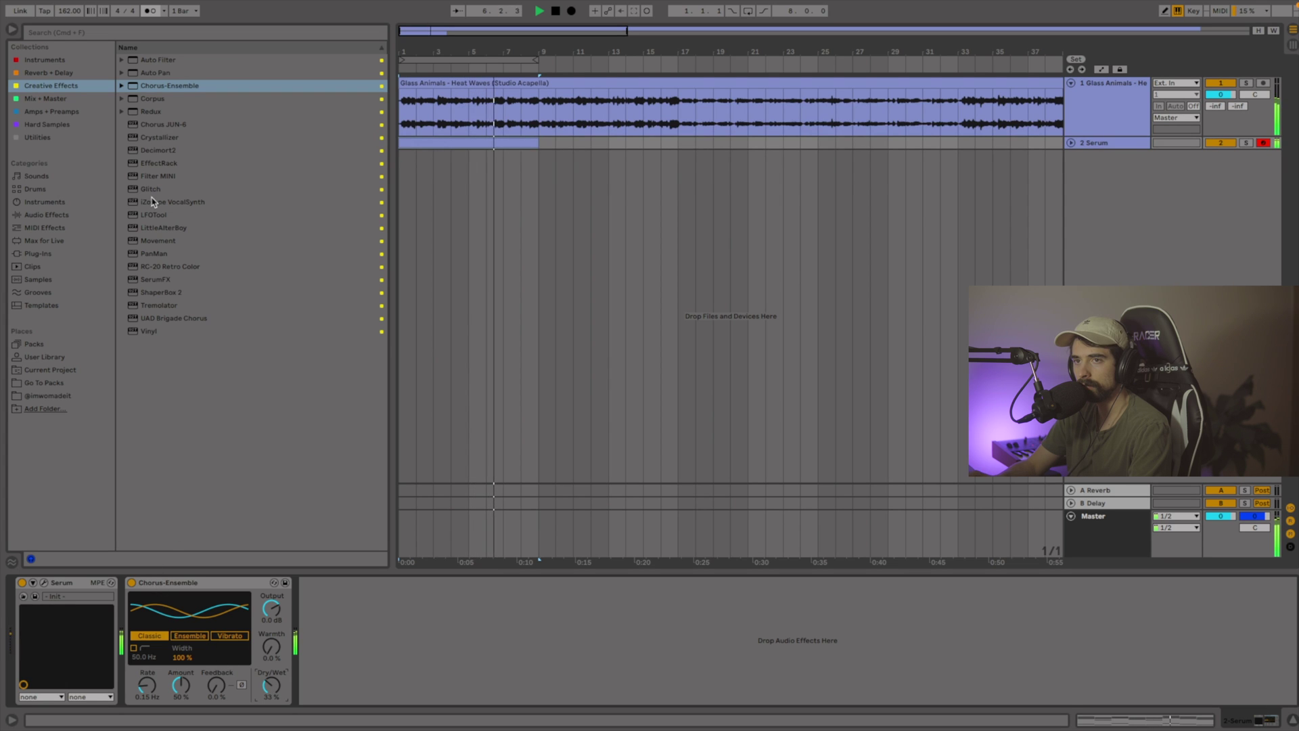
# Add Auto Pan after the chorus with a tempo-synced 1/8 rate, 0° phase, 180° offset and 73.8% amount
pyautogui.moveTo(156, 72); pyautogui.dragTo(316, 629)
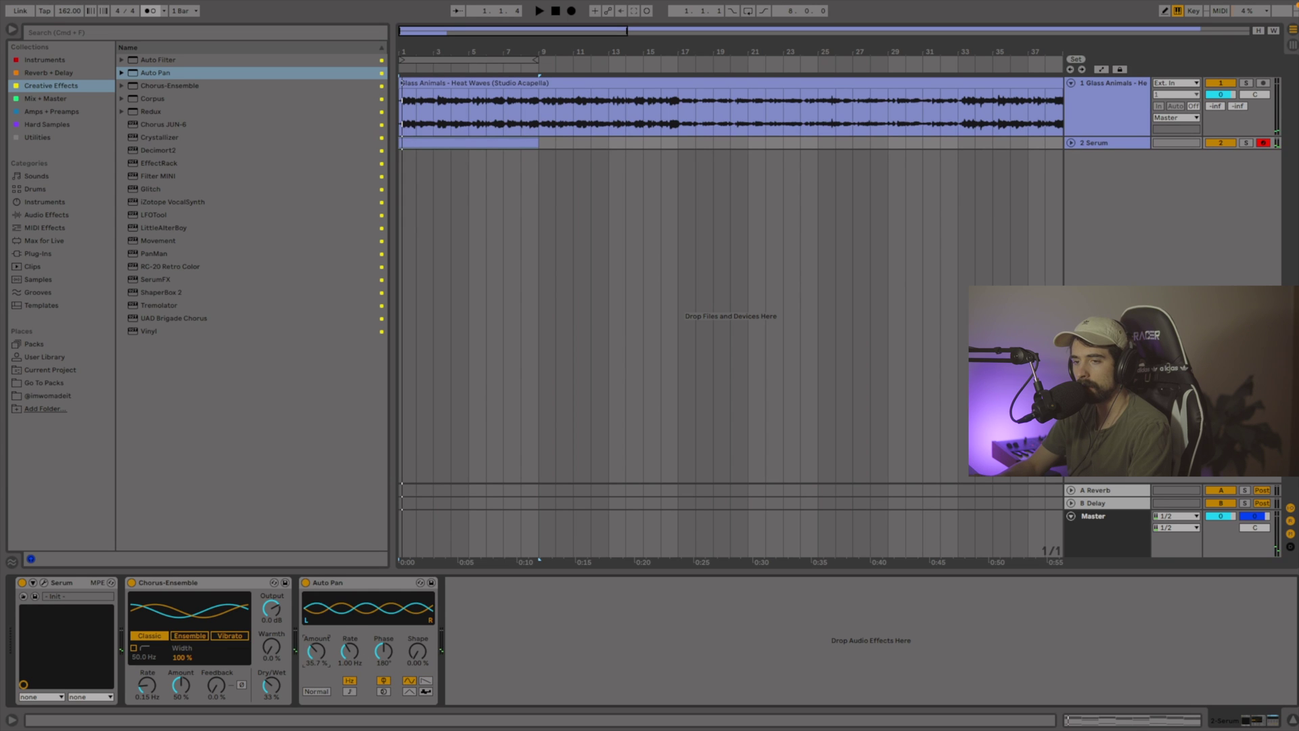
pyautogui.click(350, 691)
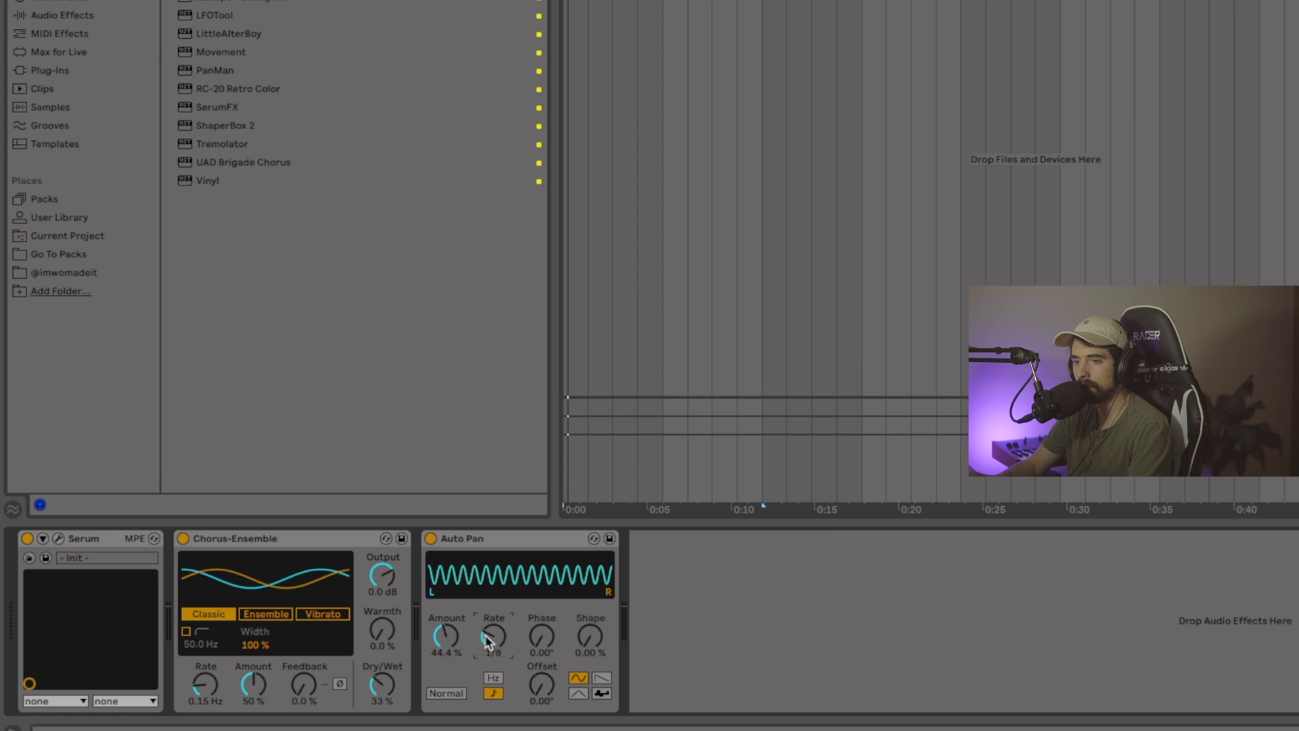
pyautogui.click(553, 644)
pyautogui.moveTo(541, 680); pyautogui.dragTo(541, 625)
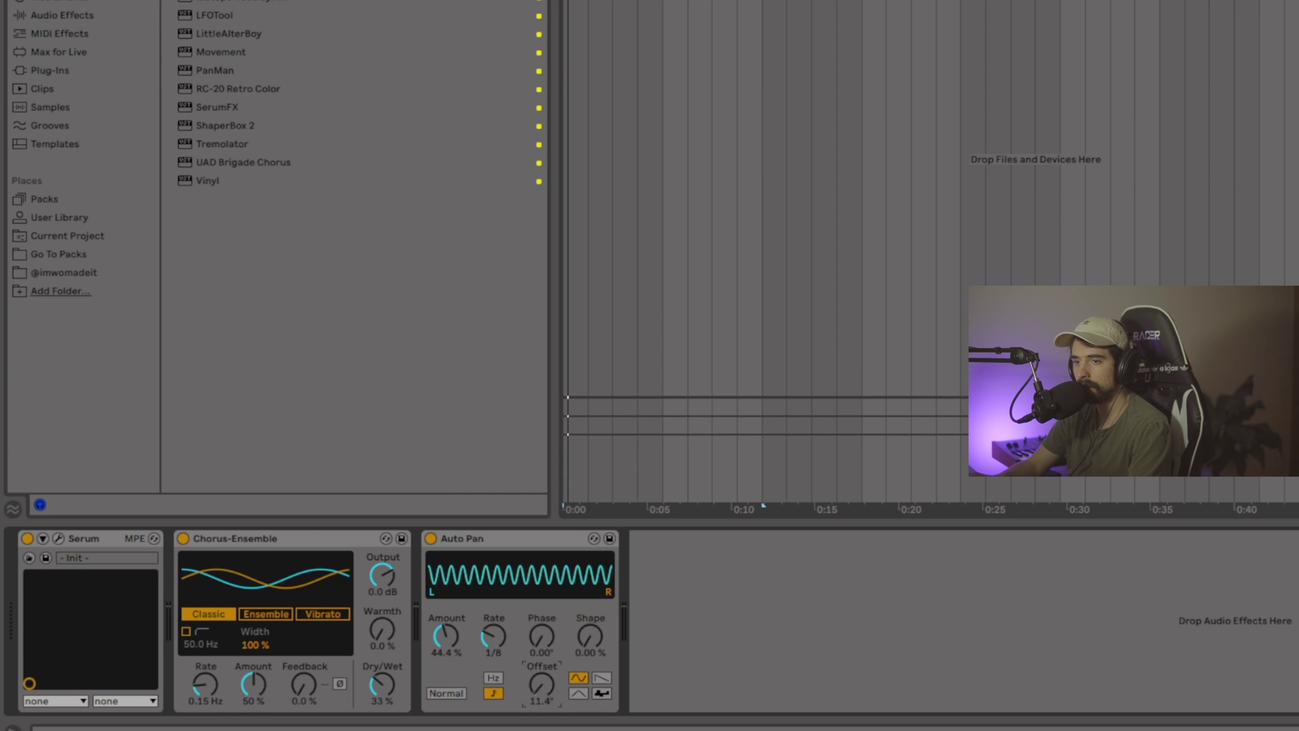
pyautogui.moveTo(541, 683); pyautogui.dragTo(542, 670)
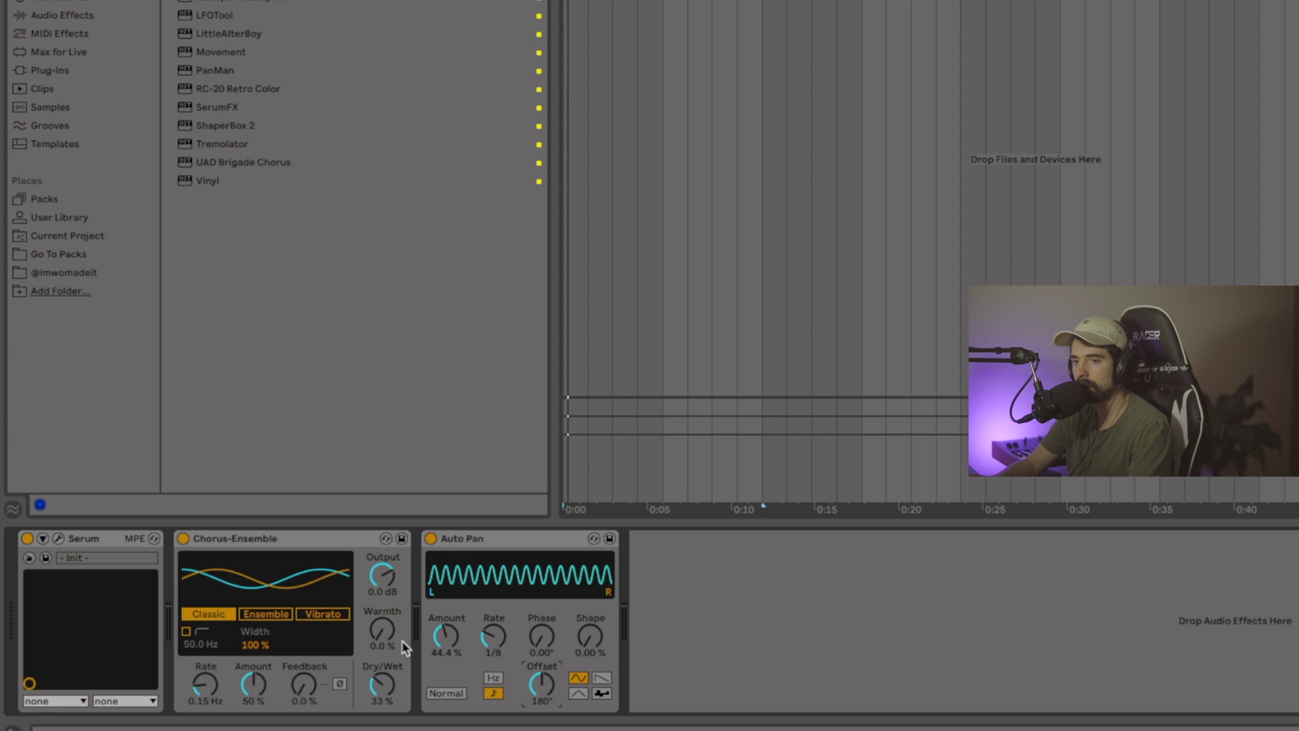
pyautogui.moveTo(436, 639); pyautogui.dragTo(437, 615)
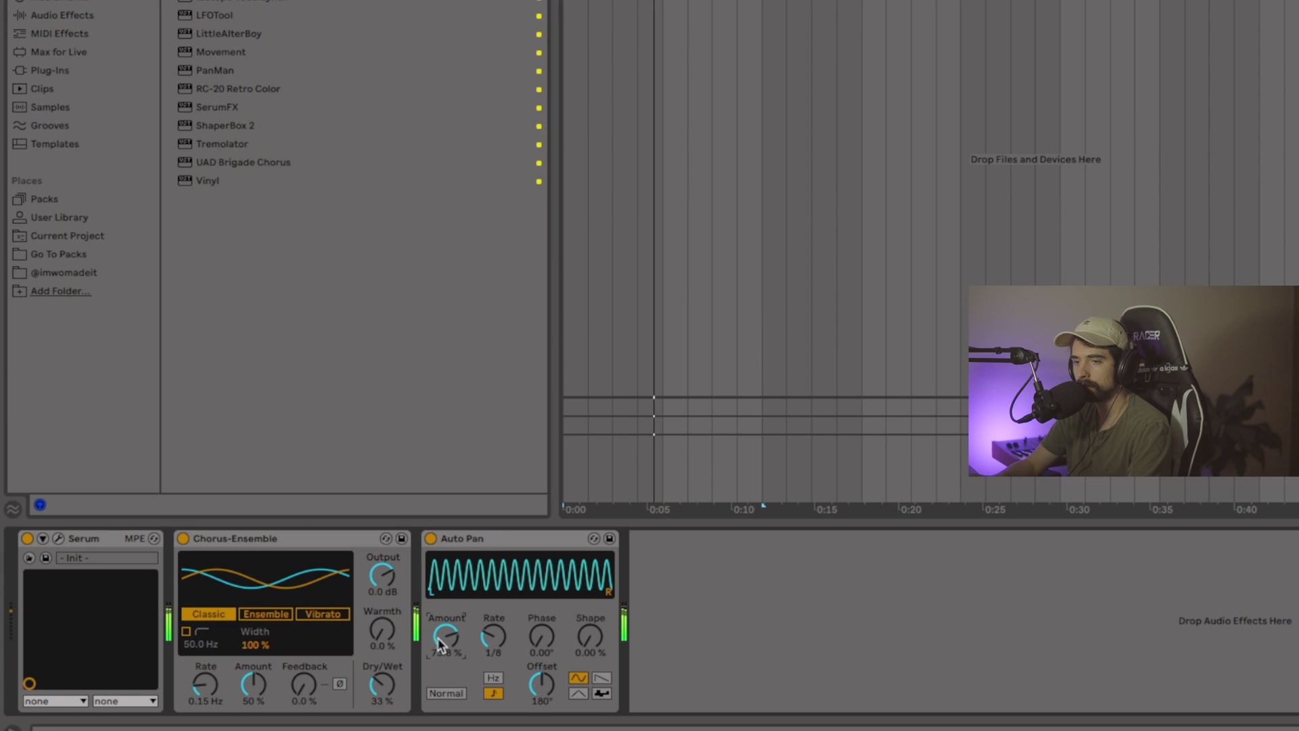
# Reopen Serum, set oscillator A's unison to 4 voices while the chords play, and close the plug-in window
pyautogui.click(59, 538)
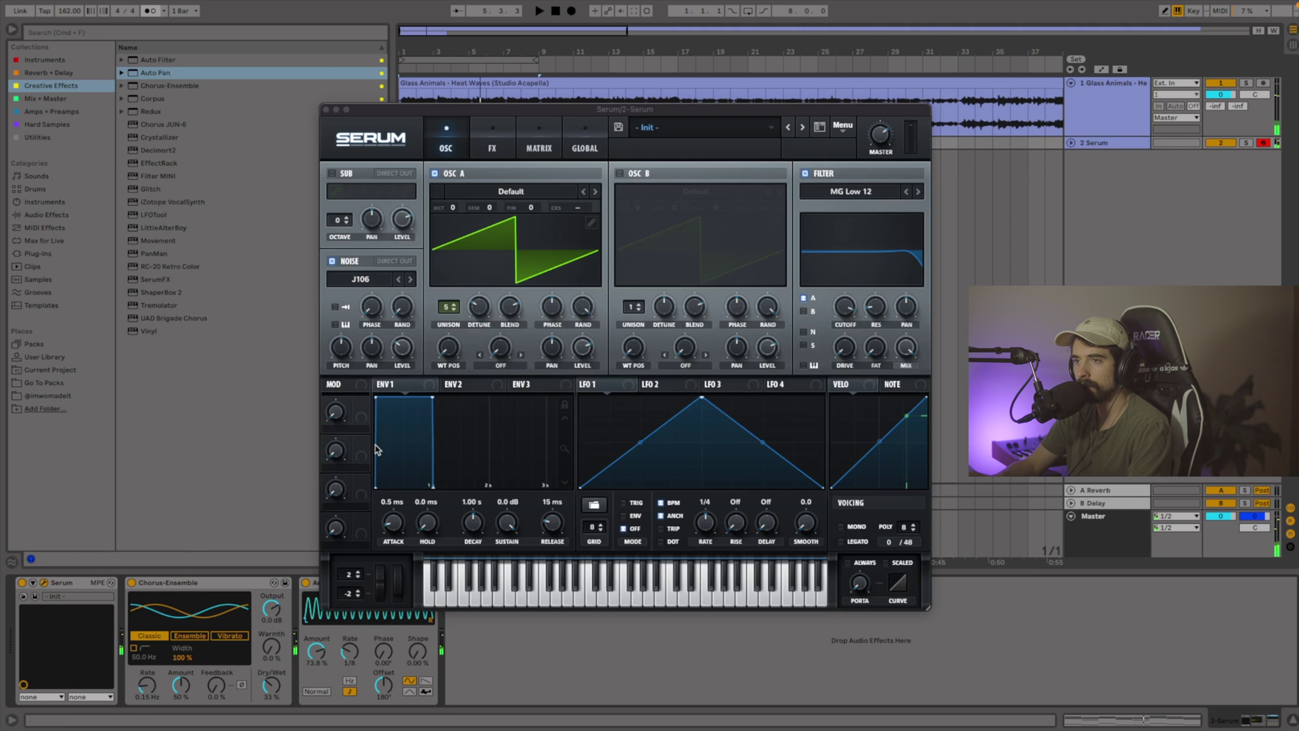
pyautogui.moveTo(441, 308); pyautogui.dragTo(474, 317)
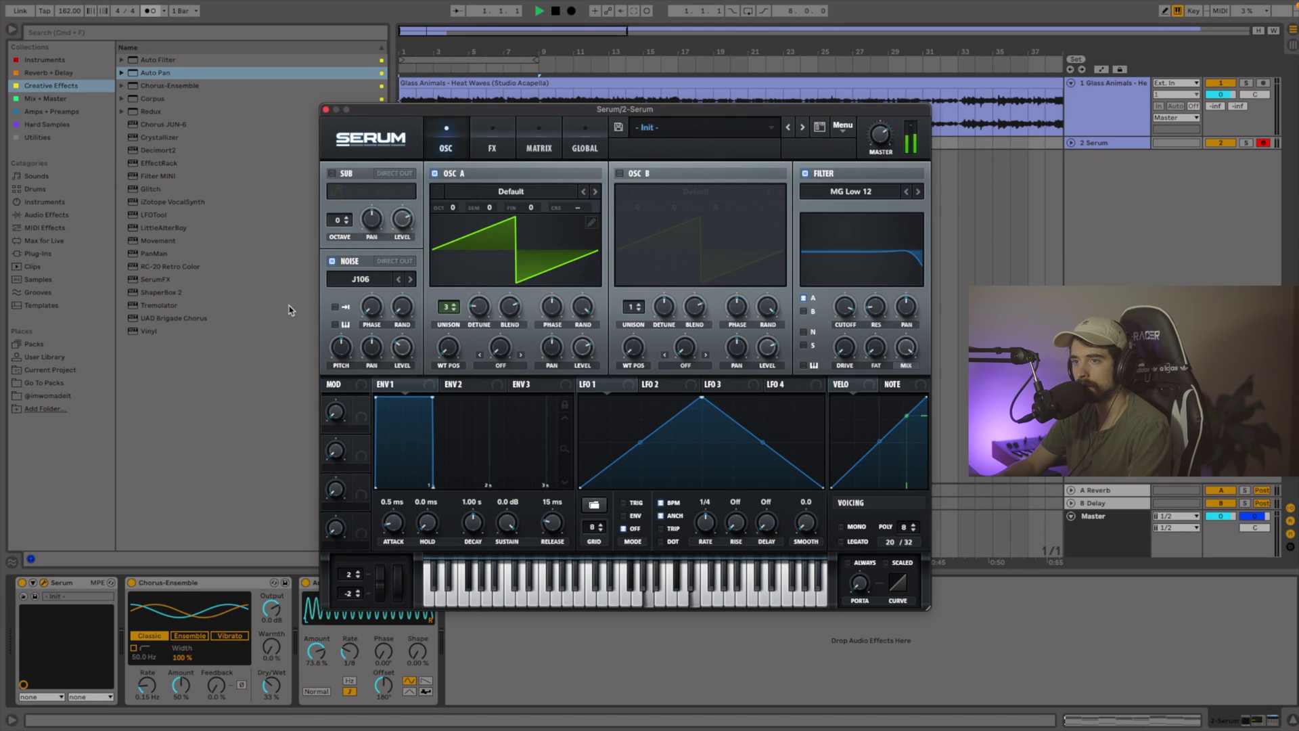
pyautogui.moveTo(471, 322)
pyautogui.mouseDown()
pyautogui.moveTo(449, 297)
pyautogui.moveTo(472, 315)
pyautogui.mouseUp()
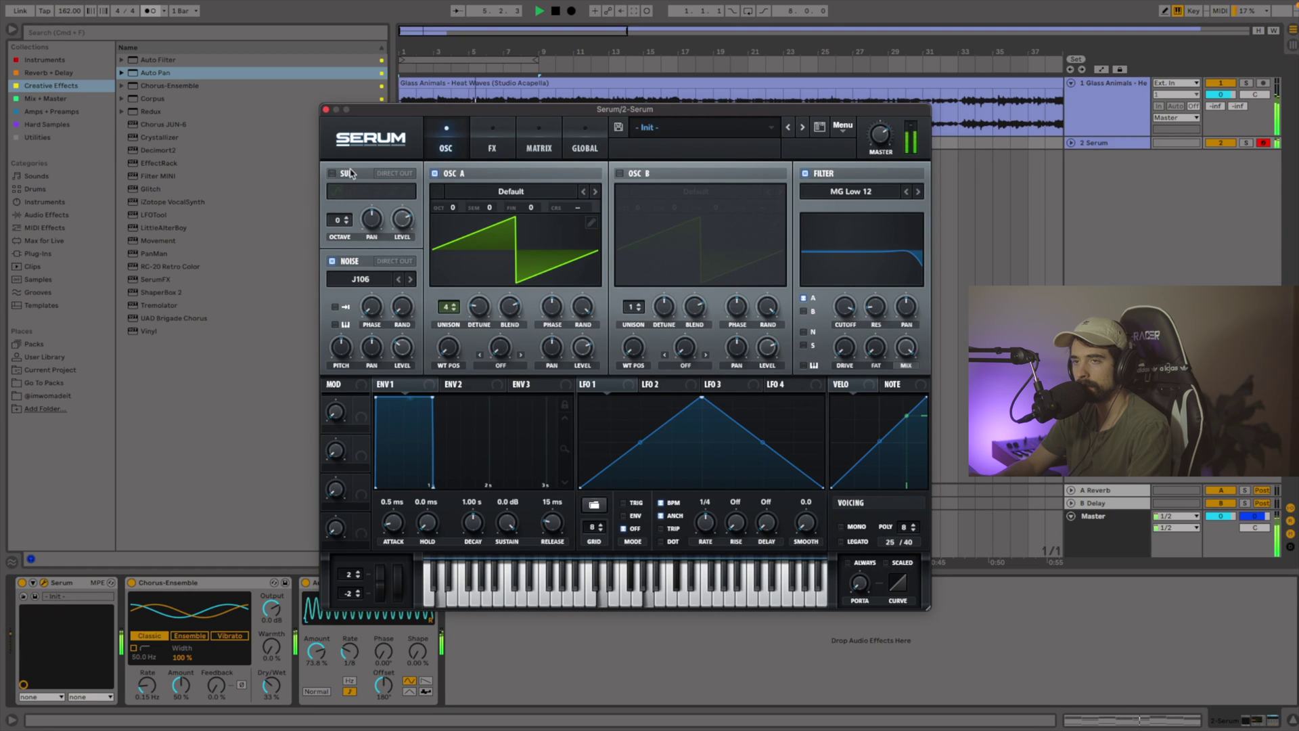
pyautogui.click(327, 110)
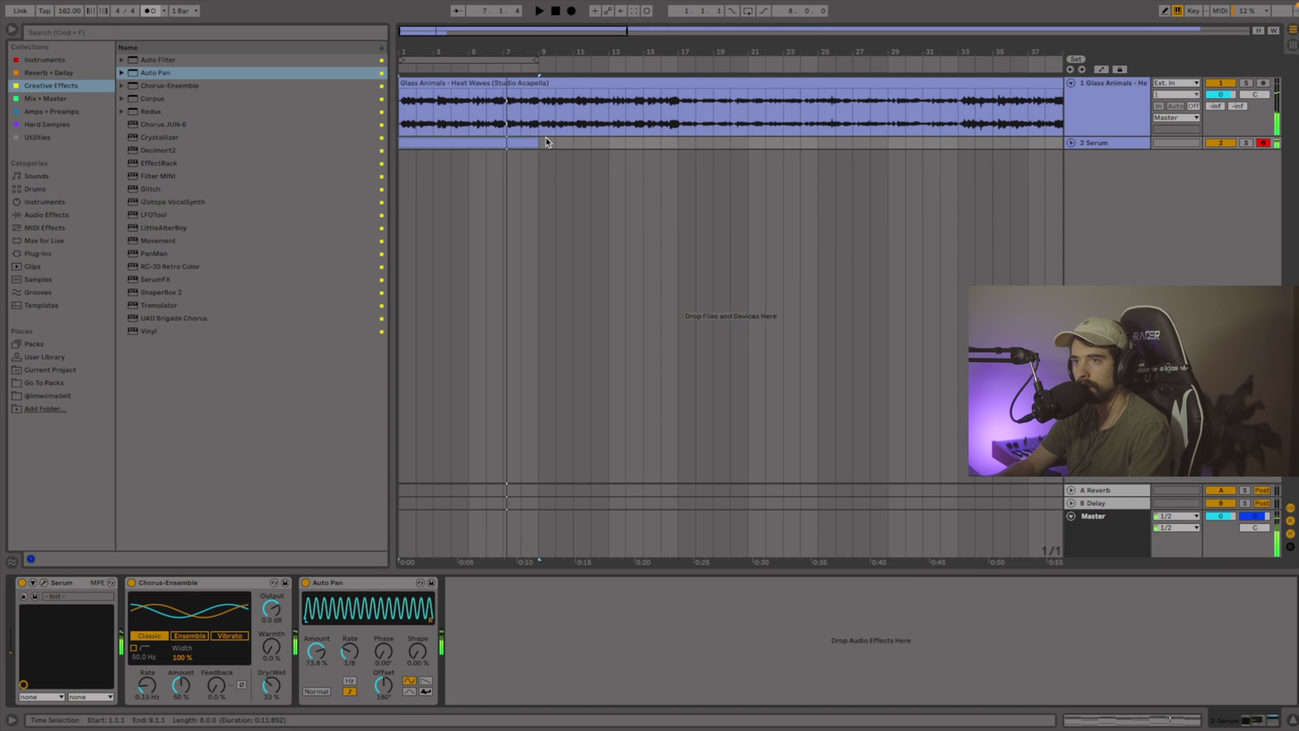
# In the chord clip, shift the A4 note in bar 6 down an octave to A3 and return to the device chain
pyautogui.doubleClick(508, 143)
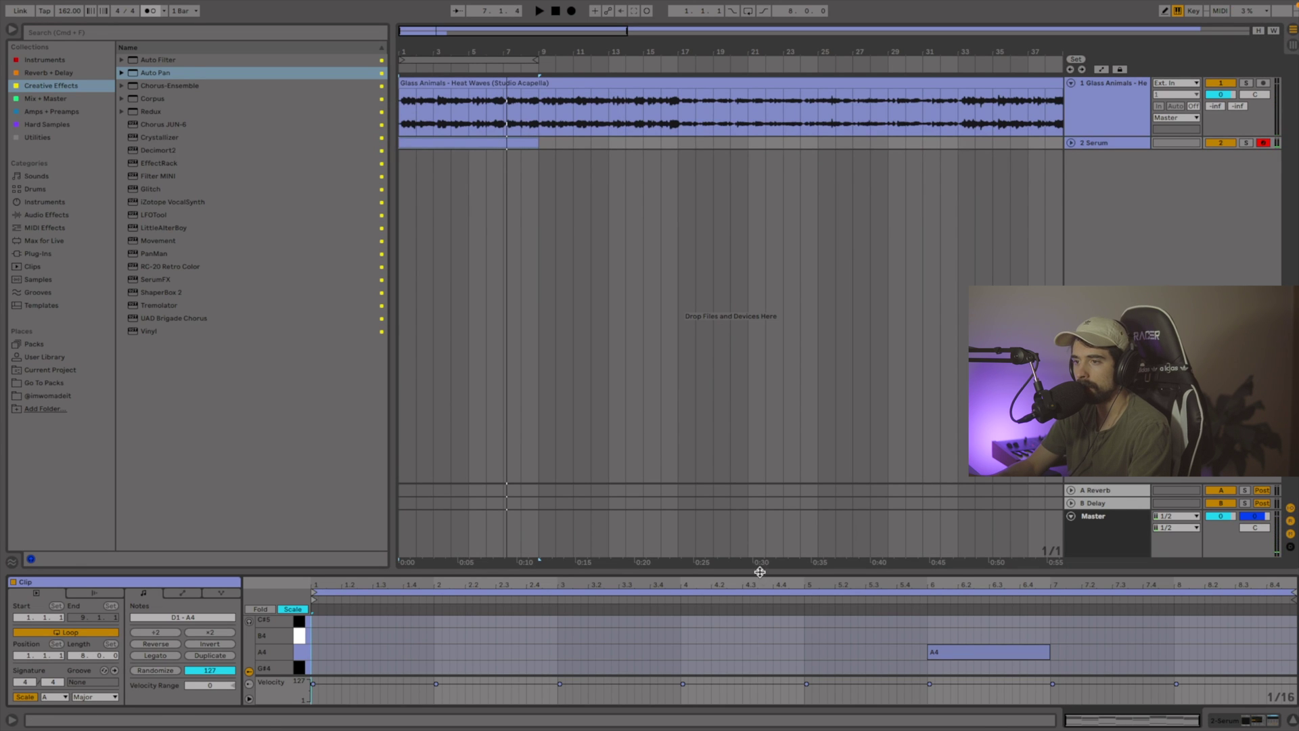
pyautogui.press('super+alt+e')
pyautogui.moveTo(972, 140); pyautogui.dragTo(950, 96)
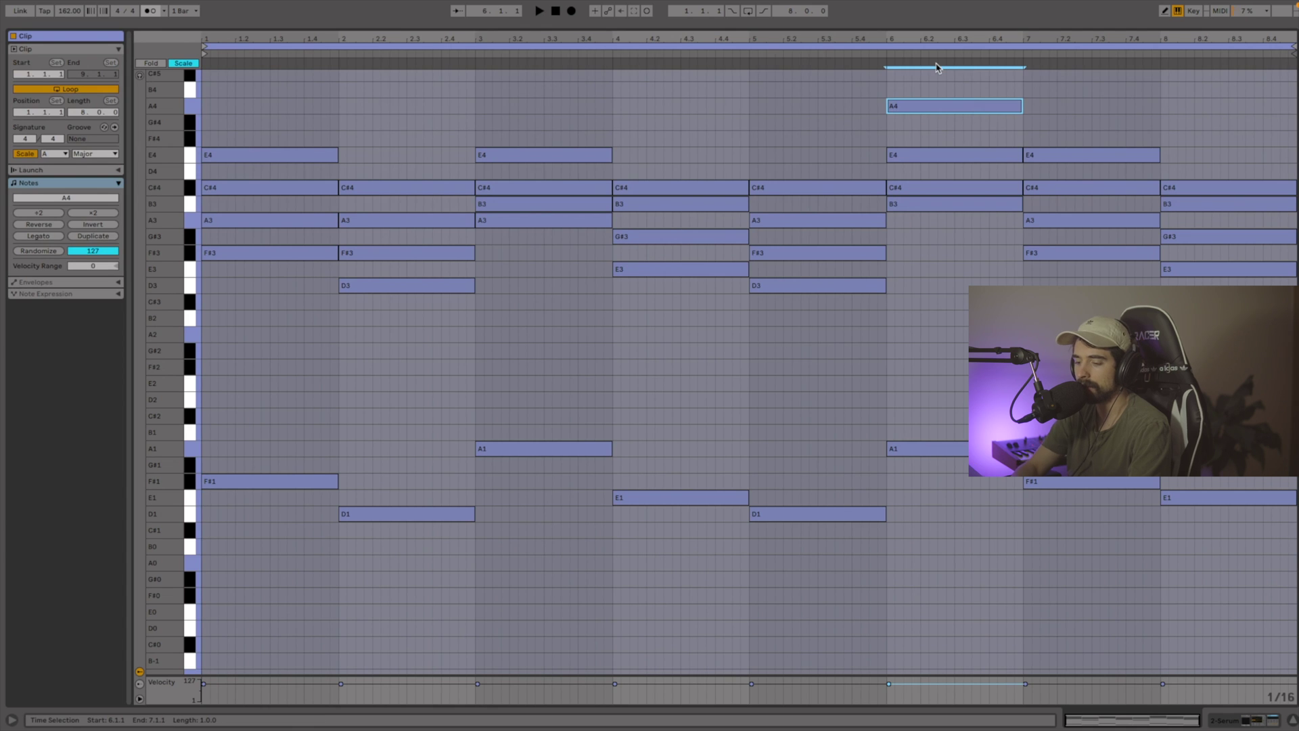
pyautogui.hotkey('shift', 'Down')
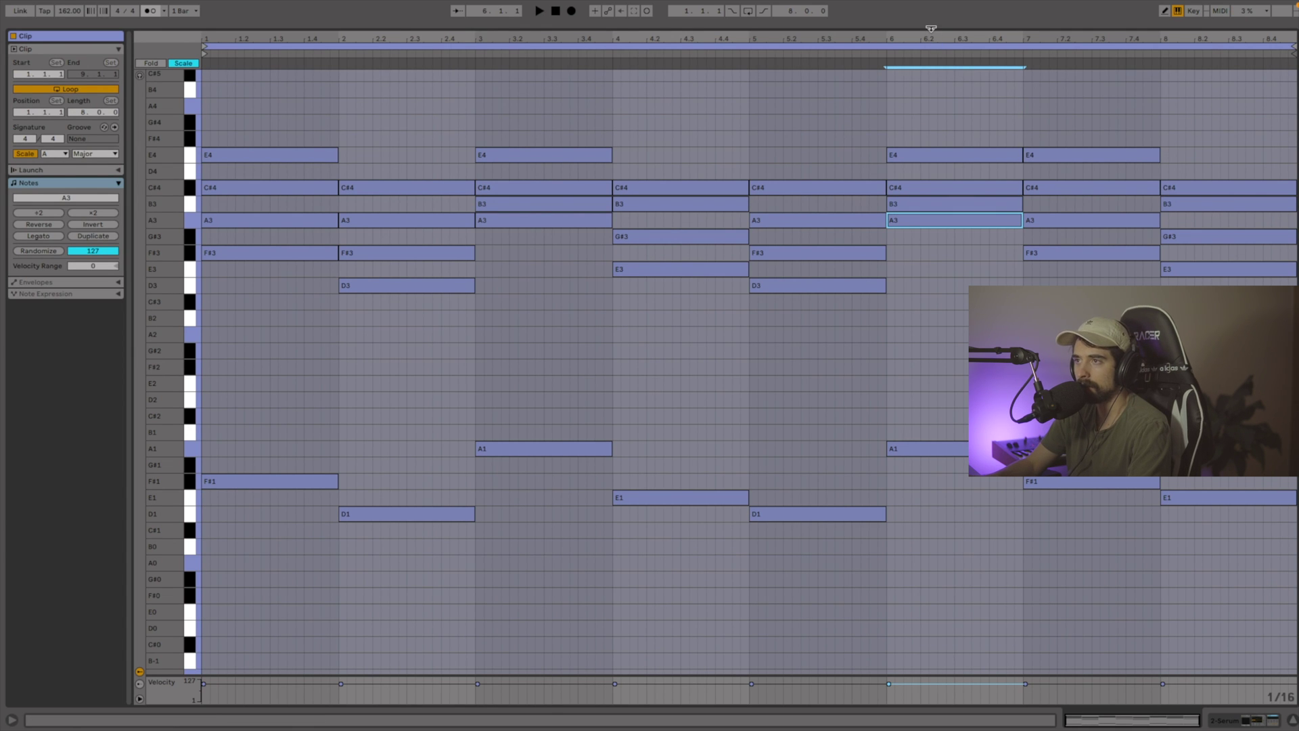
pyautogui.press('super+alt+e')
pyautogui.hotkey('shift', 'Tab')
# Add Reverb after Auto Pan and, during playback, set its input high cut to 1.77 kHz, decay to 2.30 s and Dry/Wet to 38%
pyautogui.click(45, 72)
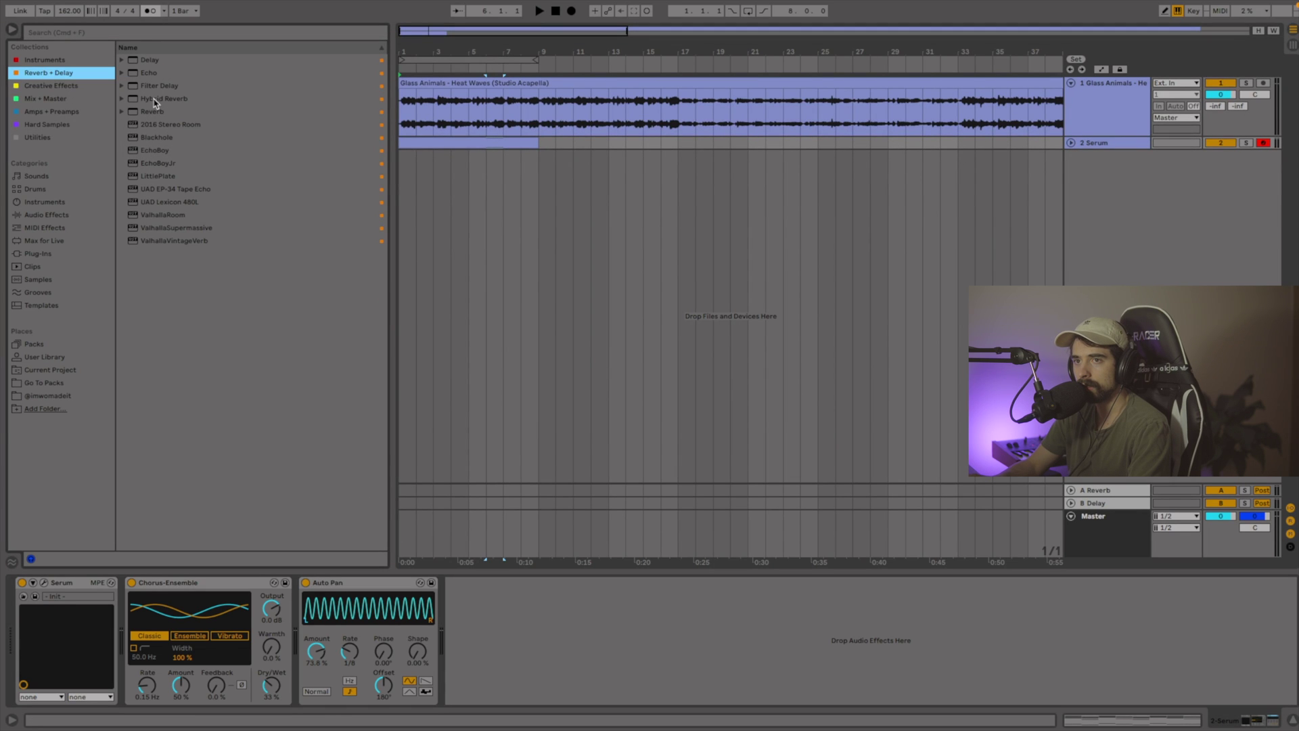
pyautogui.moveTo(156, 113); pyautogui.dragTo(473, 690)
pyautogui.press('space')
pyautogui.moveTo(460, 634); pyautogui.dragTo(467, 631)
pyautogui.moveTo(635, 685); pyautogui.dragTo(635, 674)
pyautogui.click(763, 688)
pyautogui.moveTo(764, 687); pyautogui.dragTo(763, 699)
pyautogui.moveTo(629, 687); pyautogui.dragTo(629, 683)
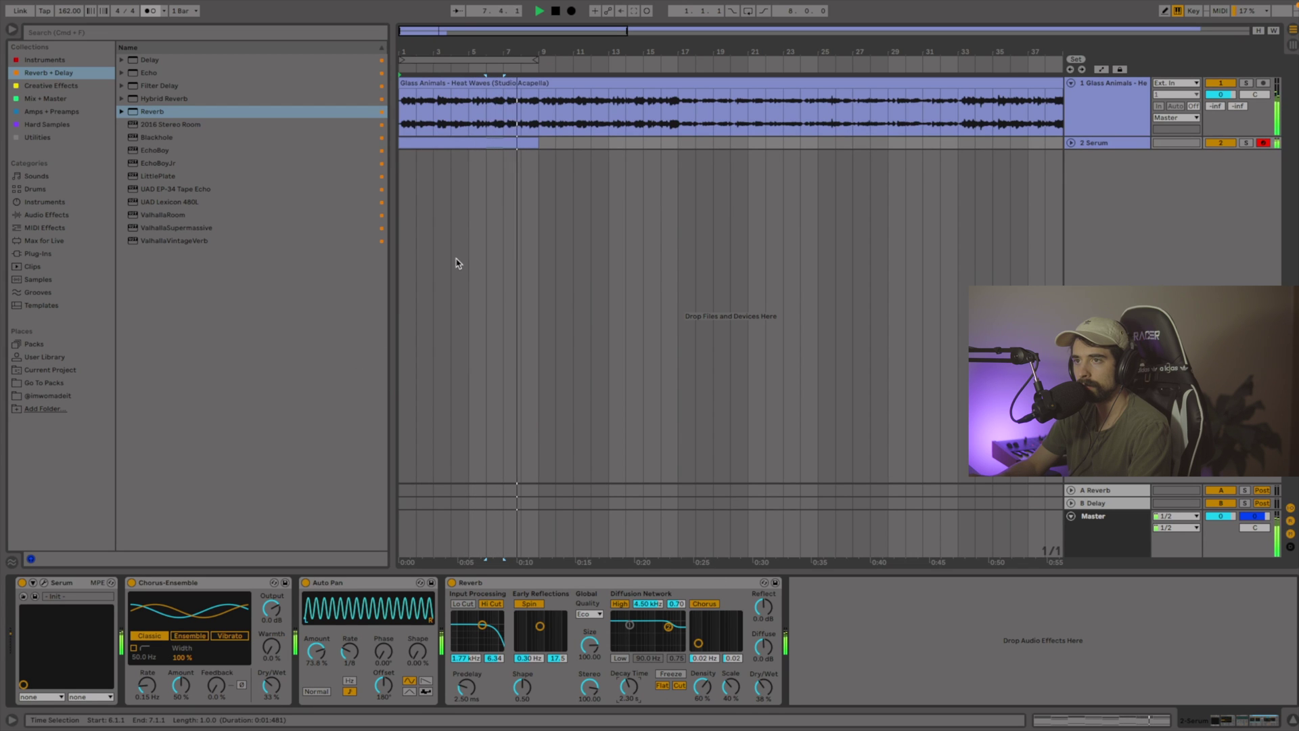
# Stop playback and load Serum from the Xfer VST plug-ins onto a new track below the chord track
pyautogui.press('space')
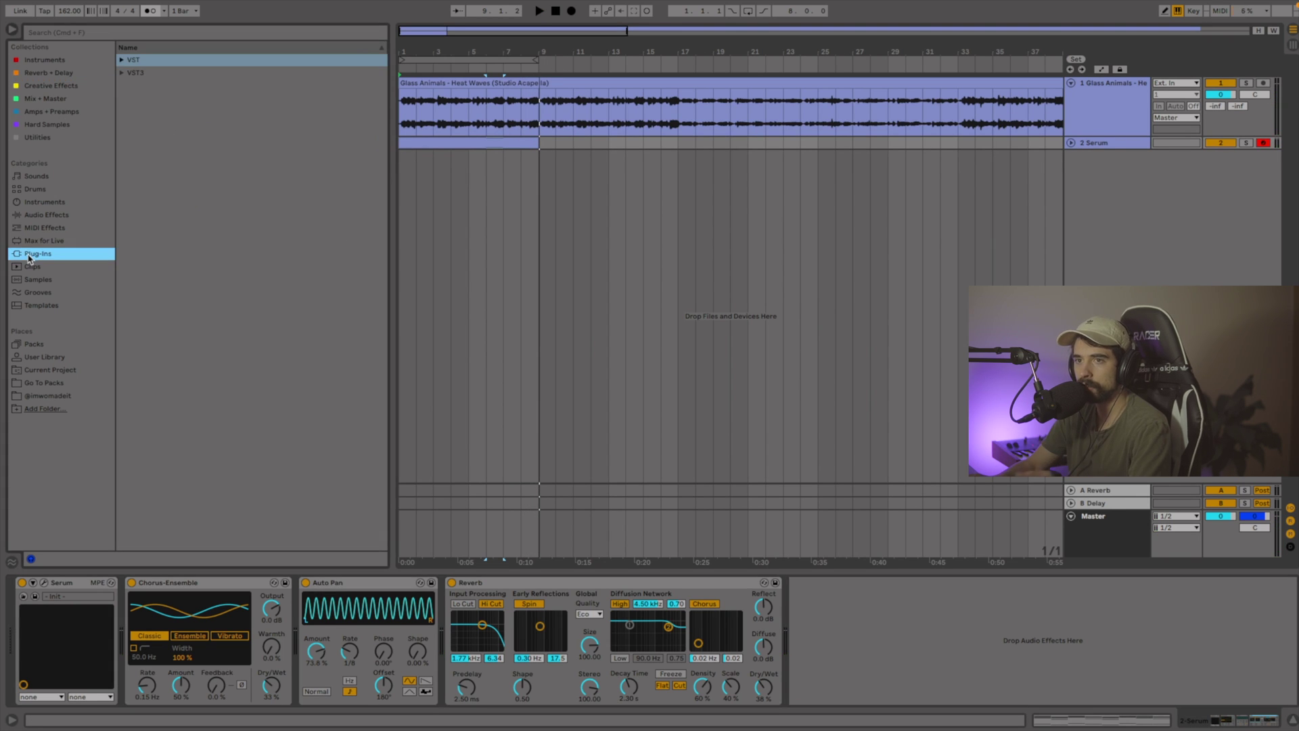
pyautogui.click(122, 60)
pyautogui.click(138, 347)
pyautogui.click(131, 344)
pyautogui.moveTo(153, 395); pyautogui.dragTo(1022, 274)
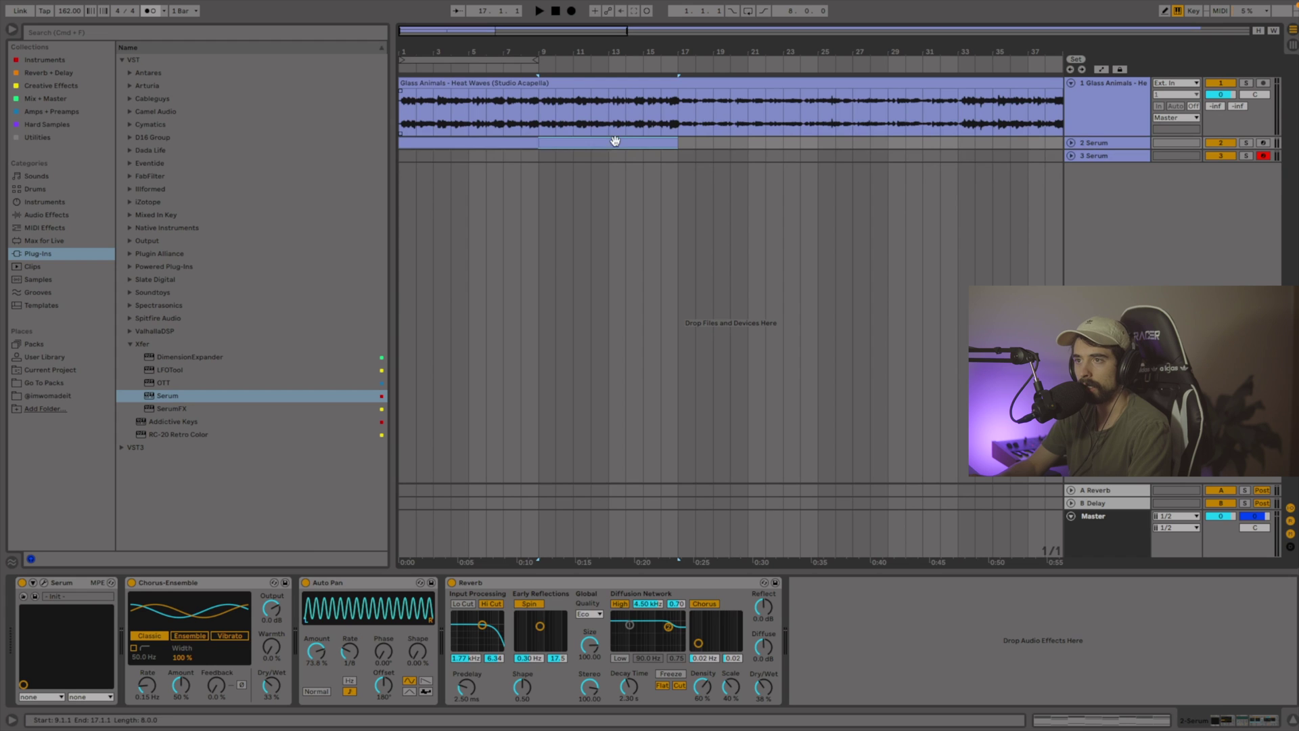
# Copy the chord clip onto the second Serum track at bar 1 and delete all its upper chord notes, leaving only the low root notes
pyautogui.moveTo(614, 141); pyautogui.dragTo(470, 156)
pyautogui.doubleClick(469, 155)
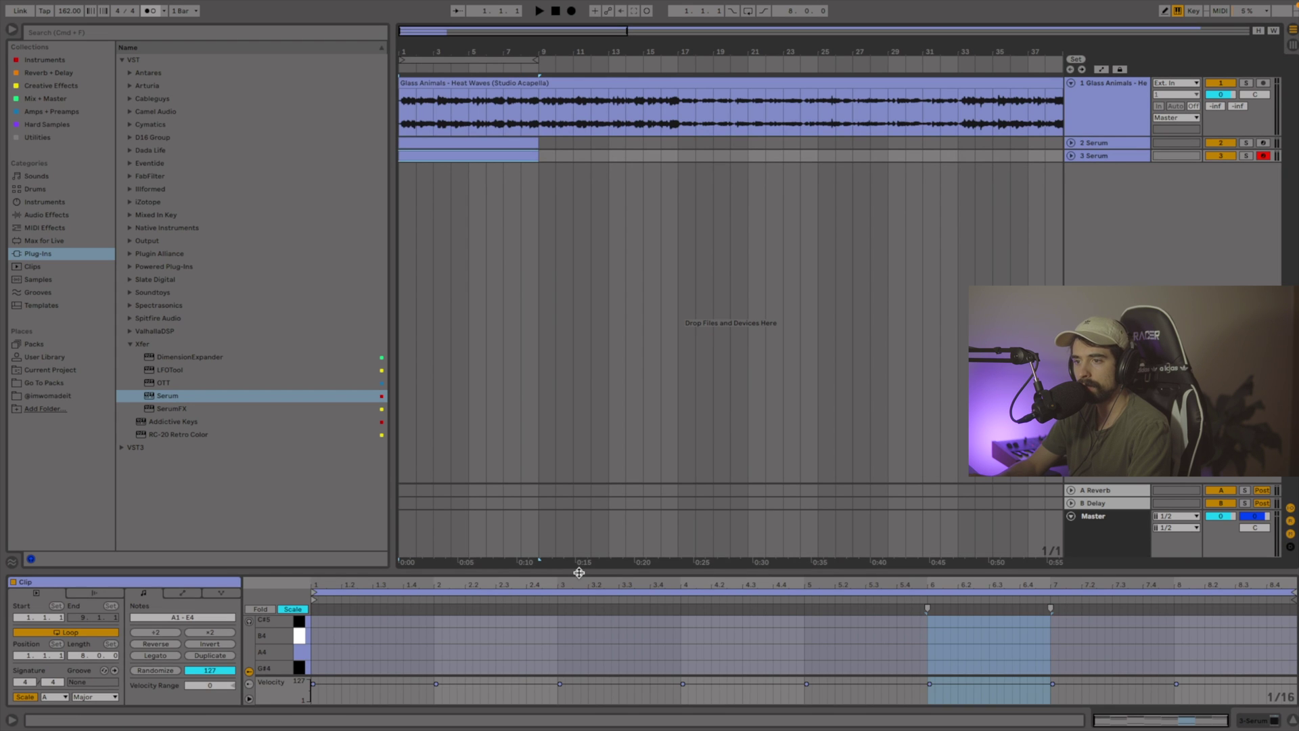
pyautogui.moveTo(580, 568); pyautogui.dragTo(660, 6)
pyautogui.moveTo(271, 369); pyautogui.dragTo(1289, 76)
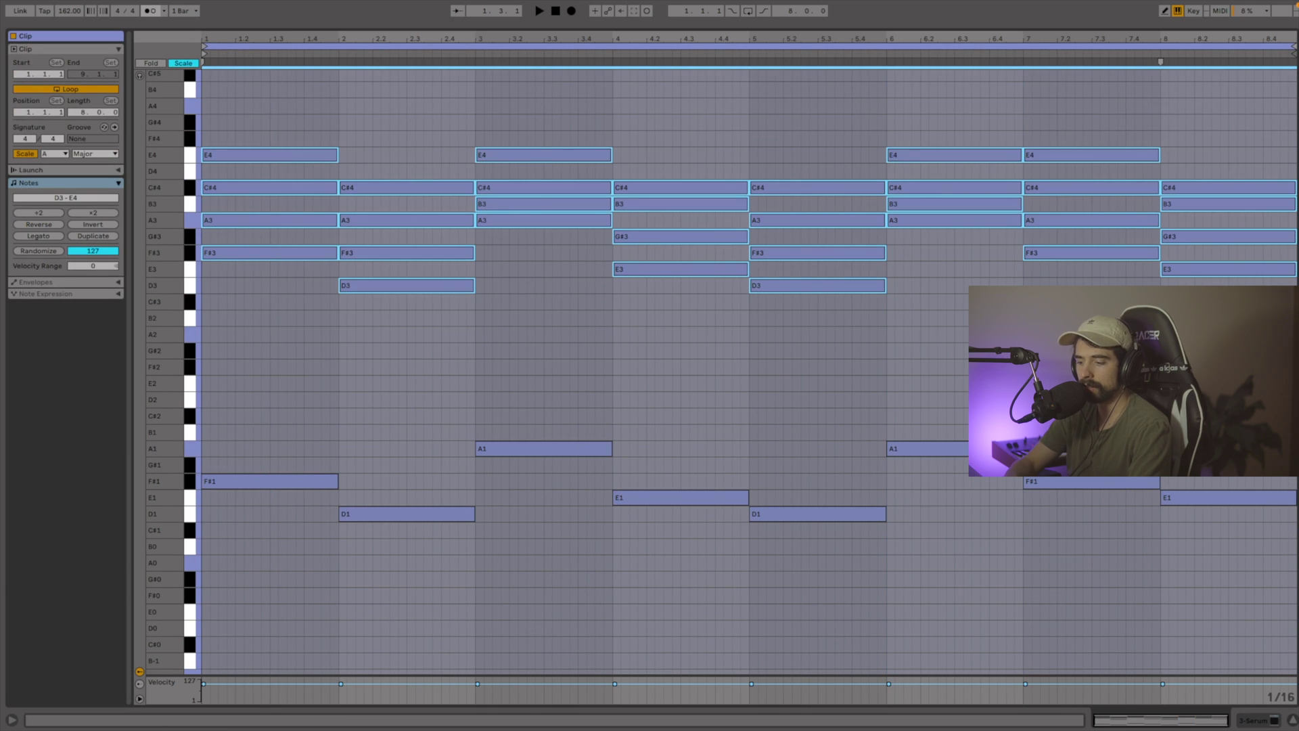
pyautogui.press('Delete')
pyautogui.press('space')
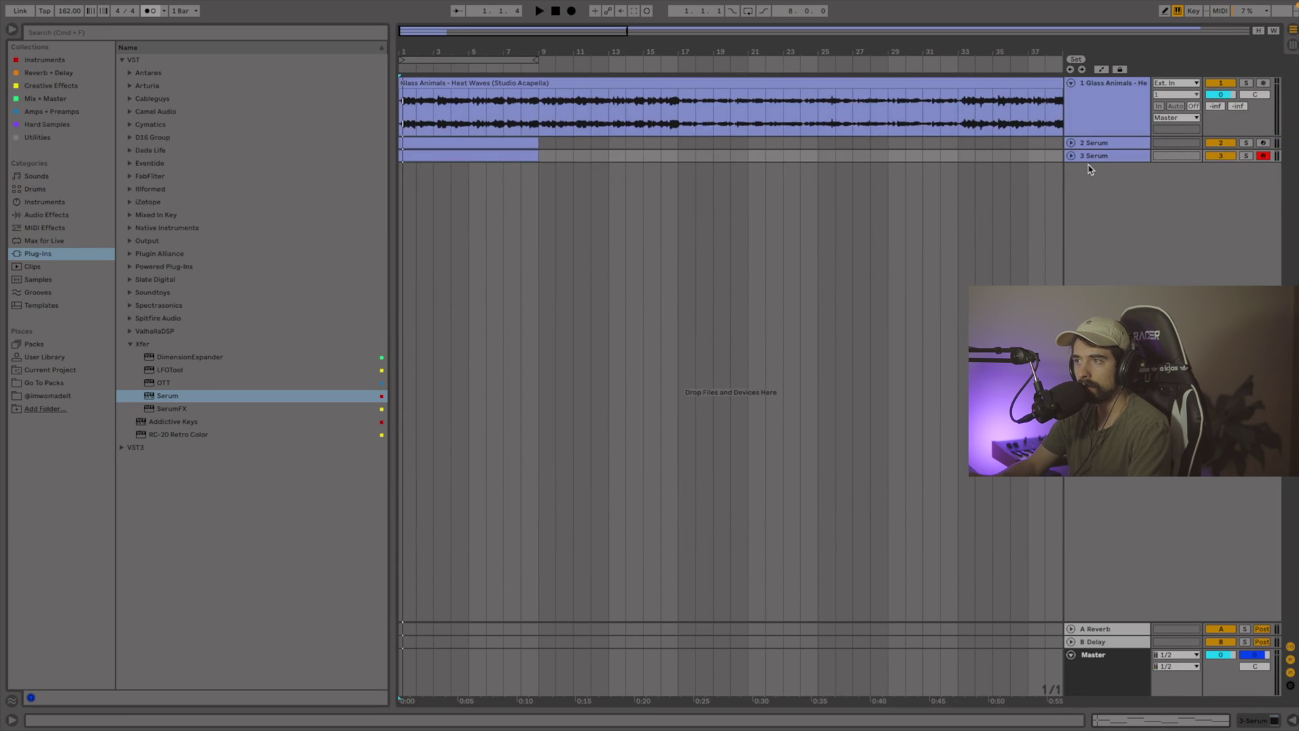
# Open the second Serum and set oscillator A's unison to 7 voices with less detune
pyautogui.doubleClick(1092, 159)
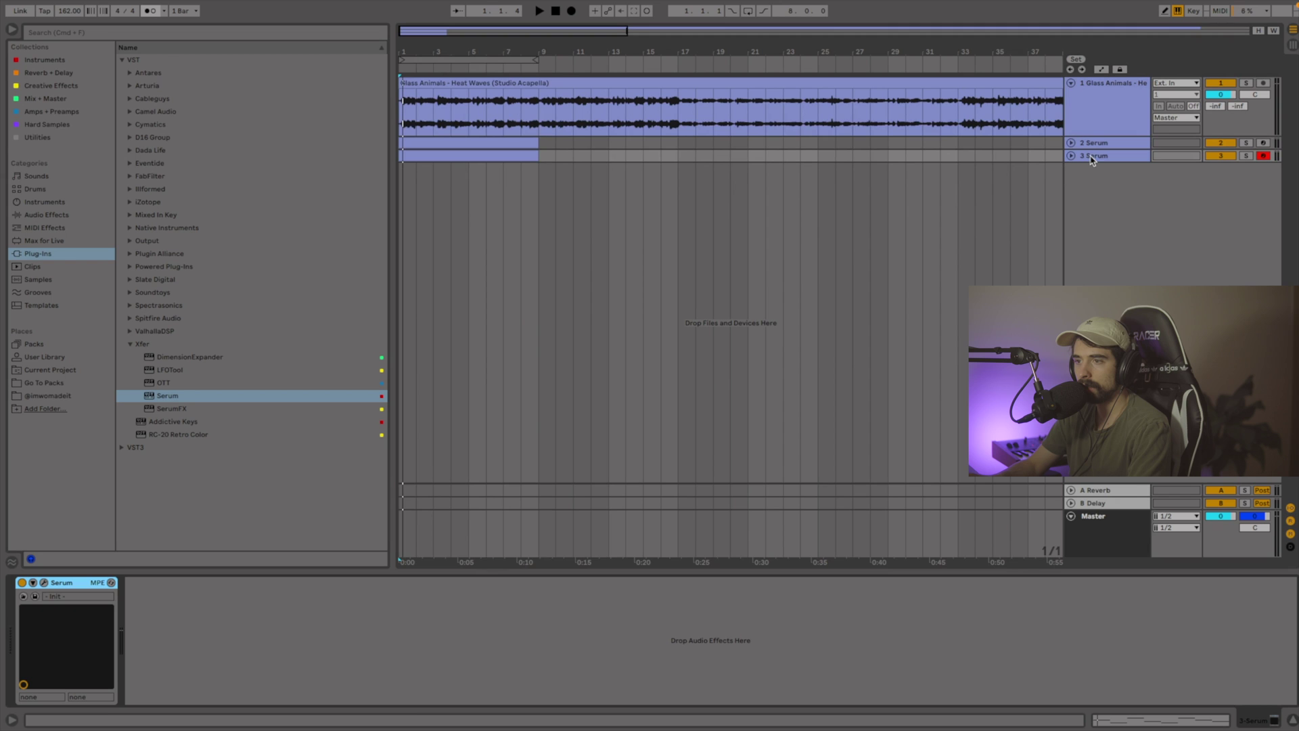
pyautogui.click(44, 582)
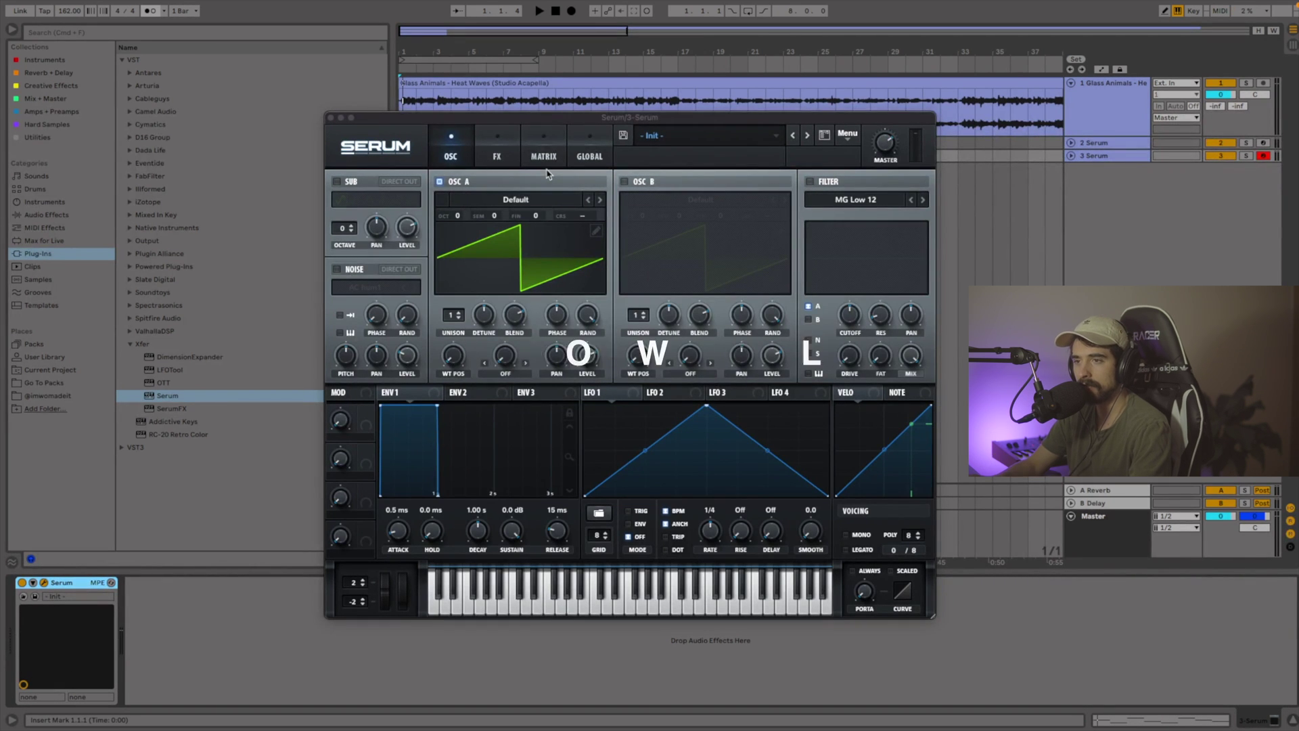
pyautogui.moveTo(455, 315); pyautogui.dragTo(463, 262)
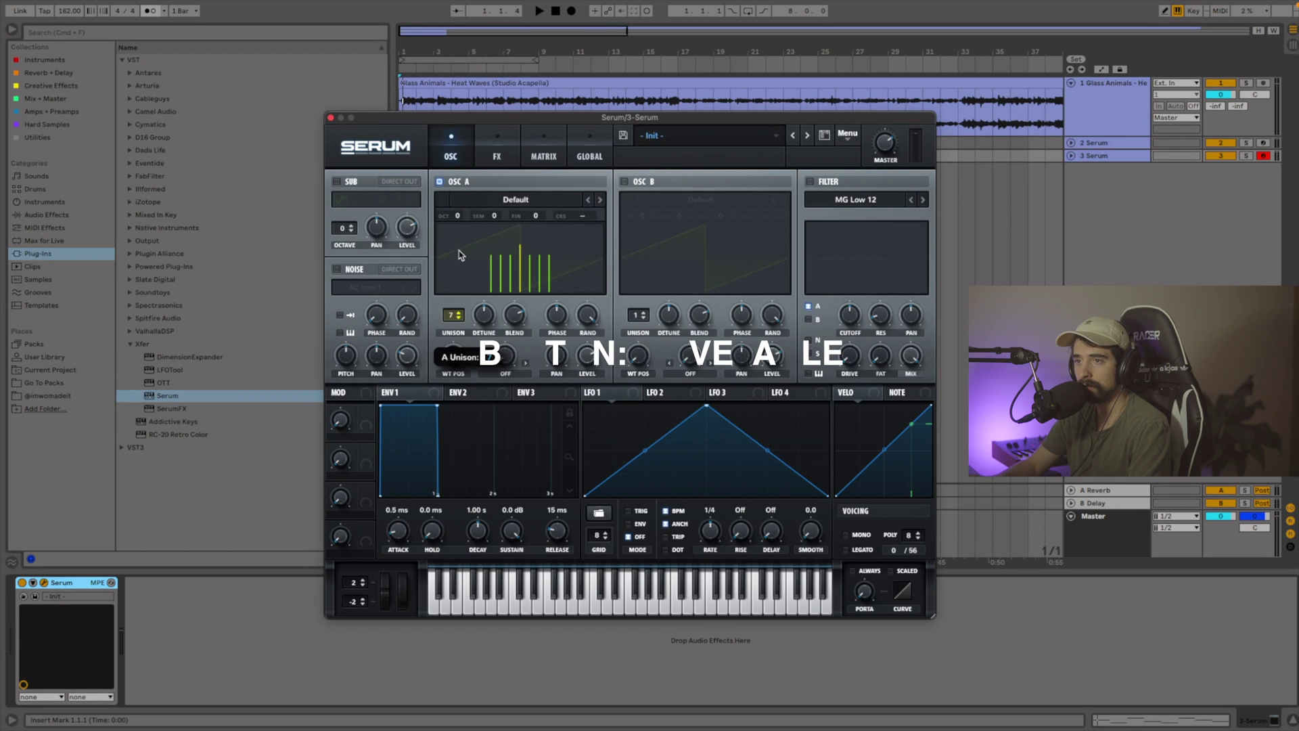
pyautogui.moveTo(483, 315)
pyautogui.mouseDown()
pyautogui.moveTo(477, 337)
pyautogui.moveTo(487, 326)
pyautogui.mouseUp()
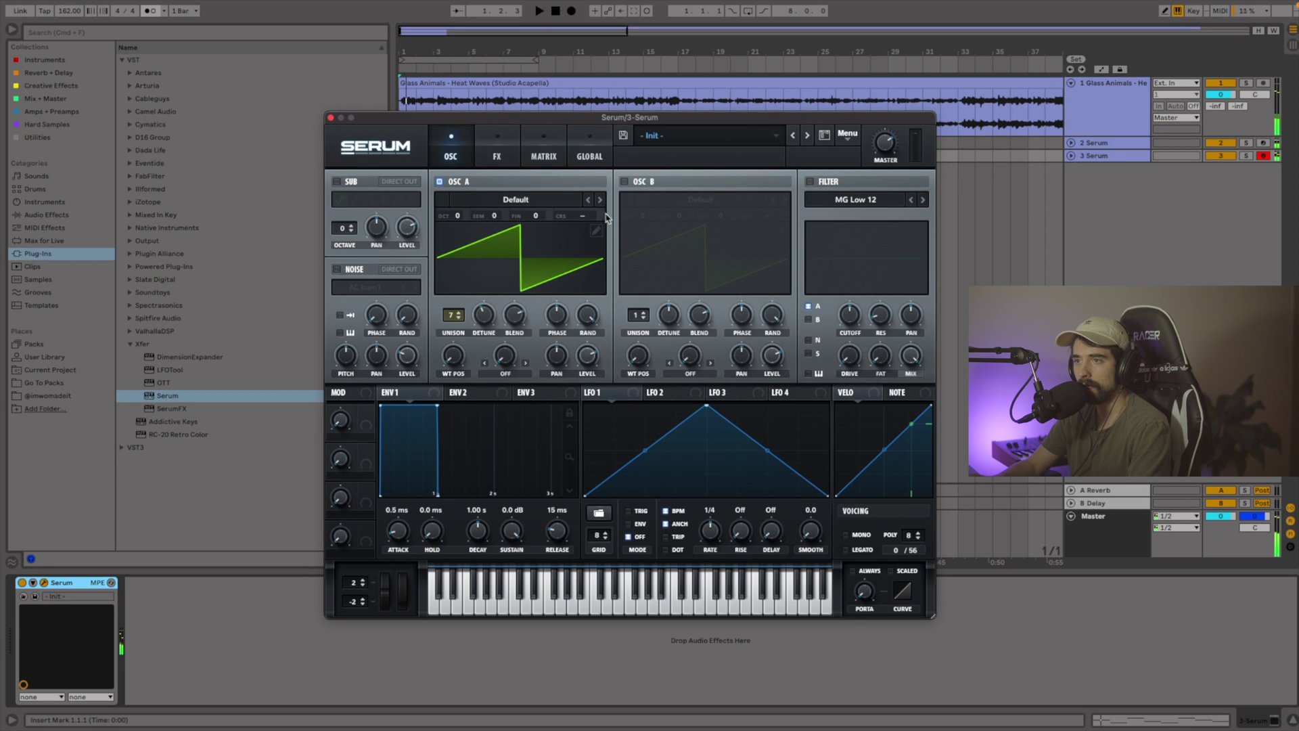
# Enable the MG Low 12 filter in Serum and adjust its cutoff while the bass notes play
pyautogui.click(810, 182)
pyautogui.moveTo(851, 322)
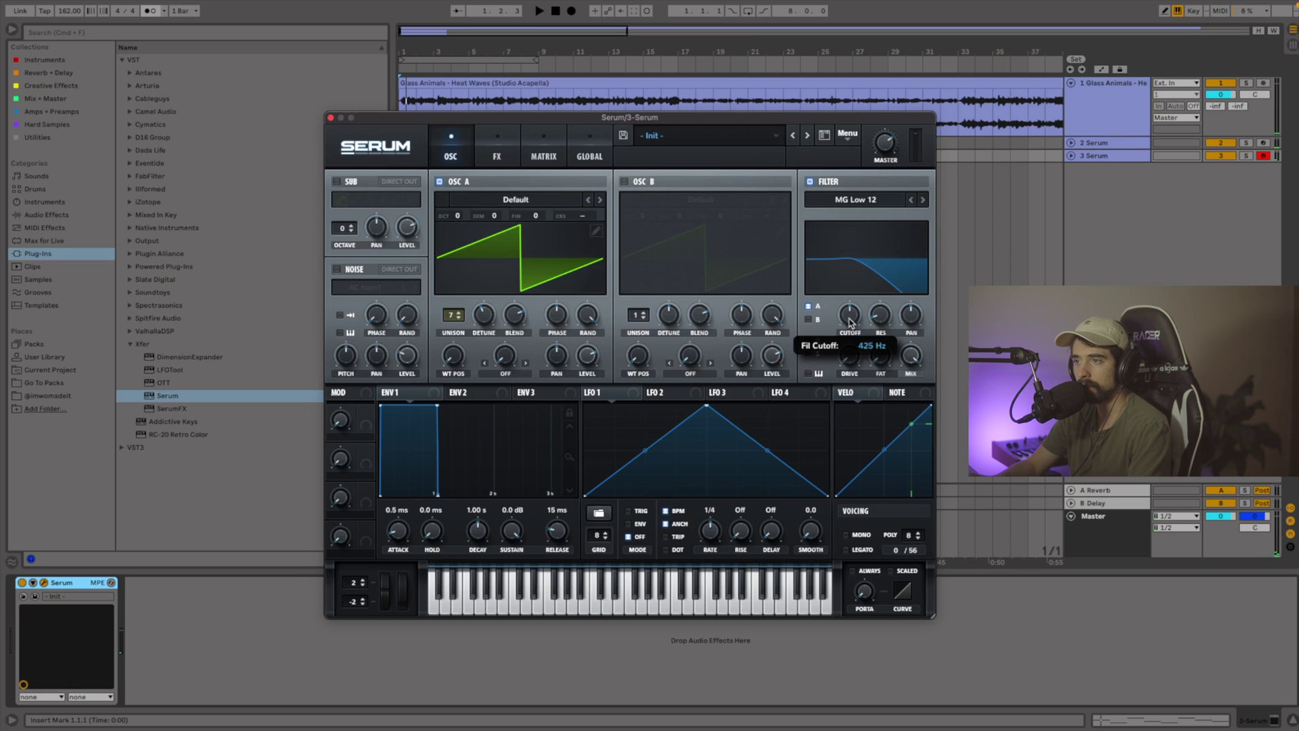
pyautogui.press('space')
pyautogui.moveTo(850, 313); pyautogui.dragTo(872, 304)
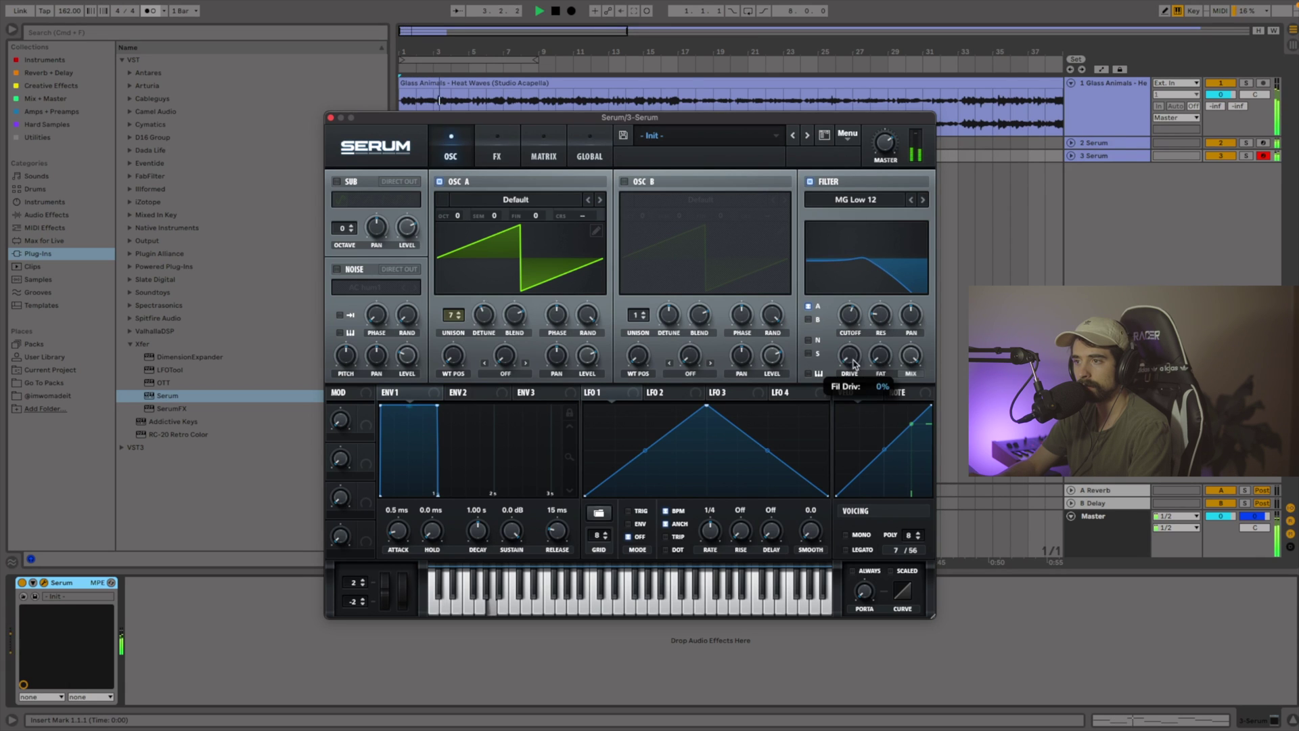
pyautogui.press('space')
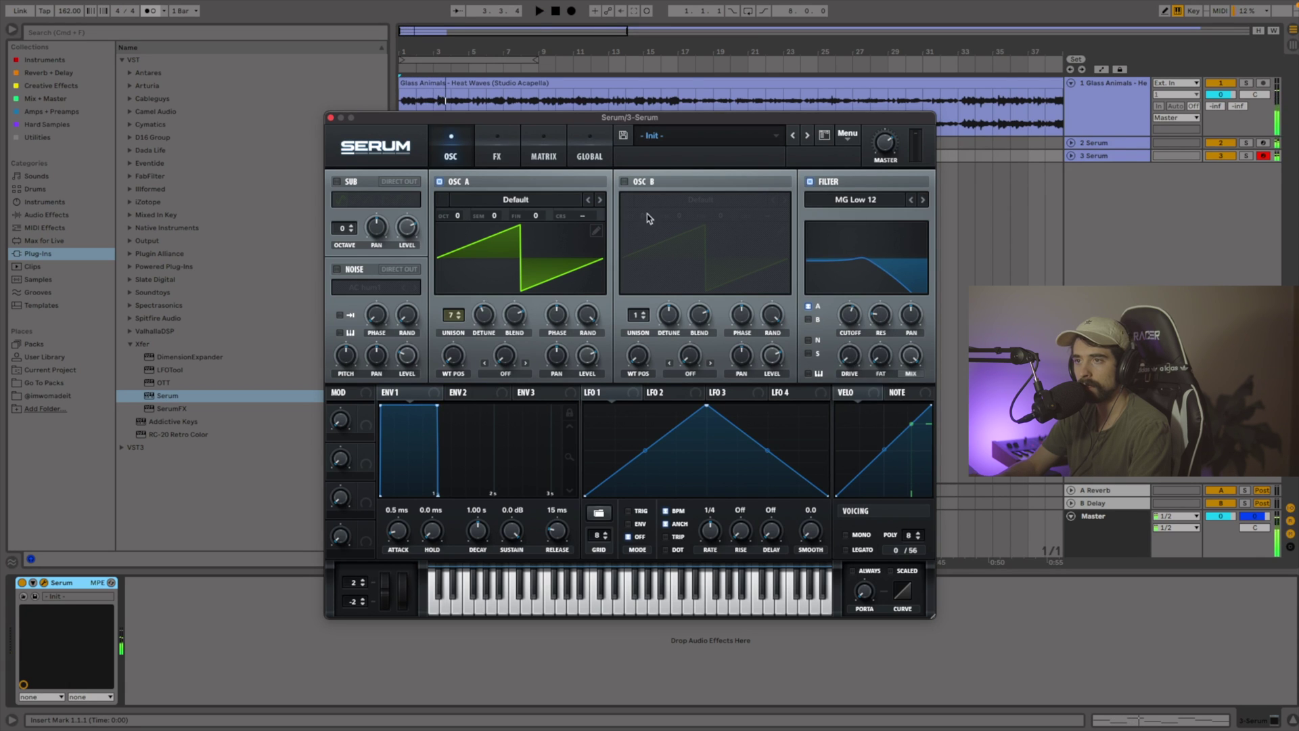
# Enable oscillator B at octave -1 and the sub oscillator with a square wave, routing both through the filter
pyautogui.click(624, 181)
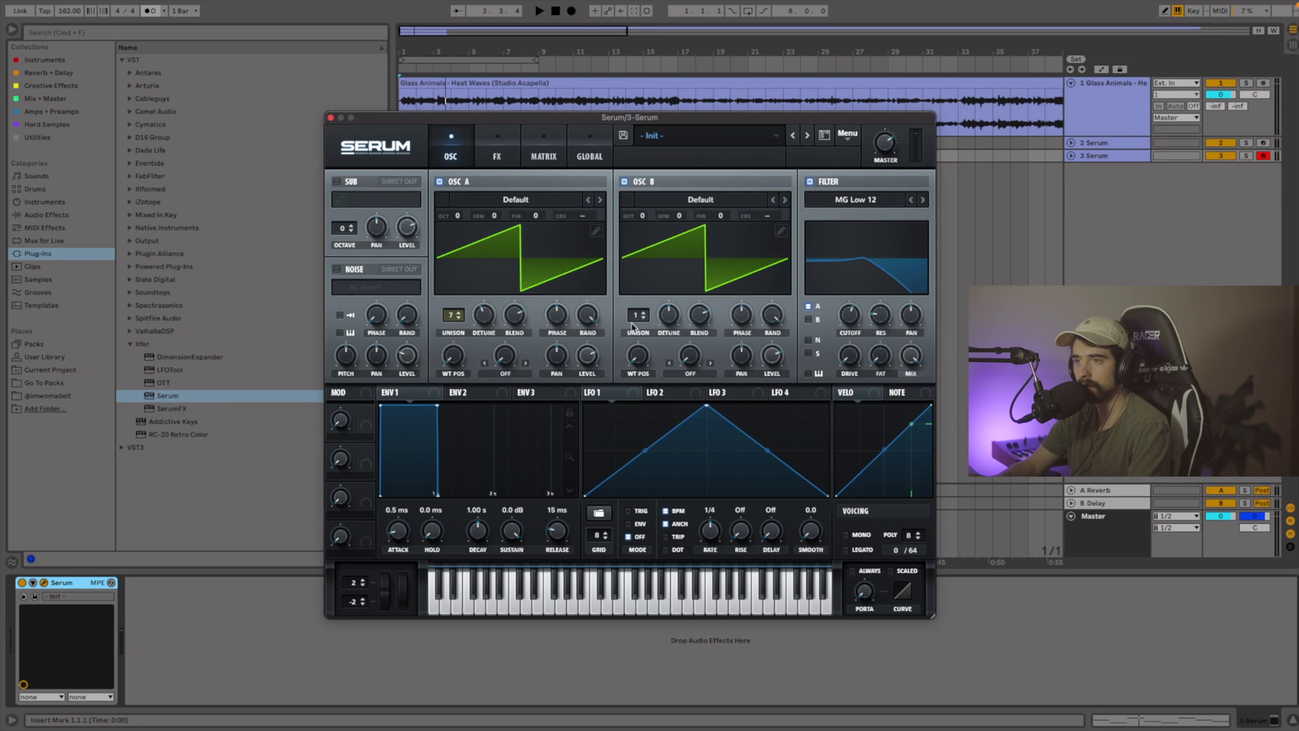
pyautogui.moveTo(642, 224)
pyautogui.click(337, 181)
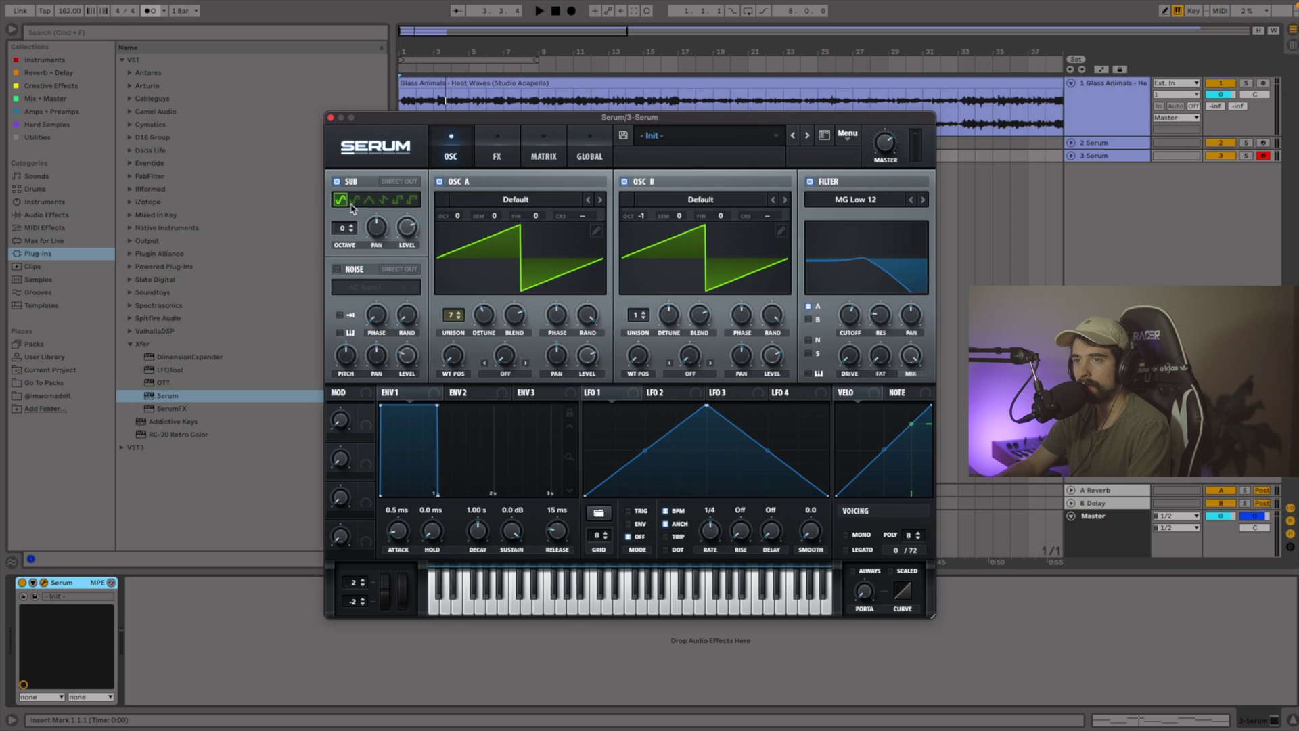
pyautogui.click(398, 199)
pyautogui.press('space')
pyautogui.moveTo(405, 236)
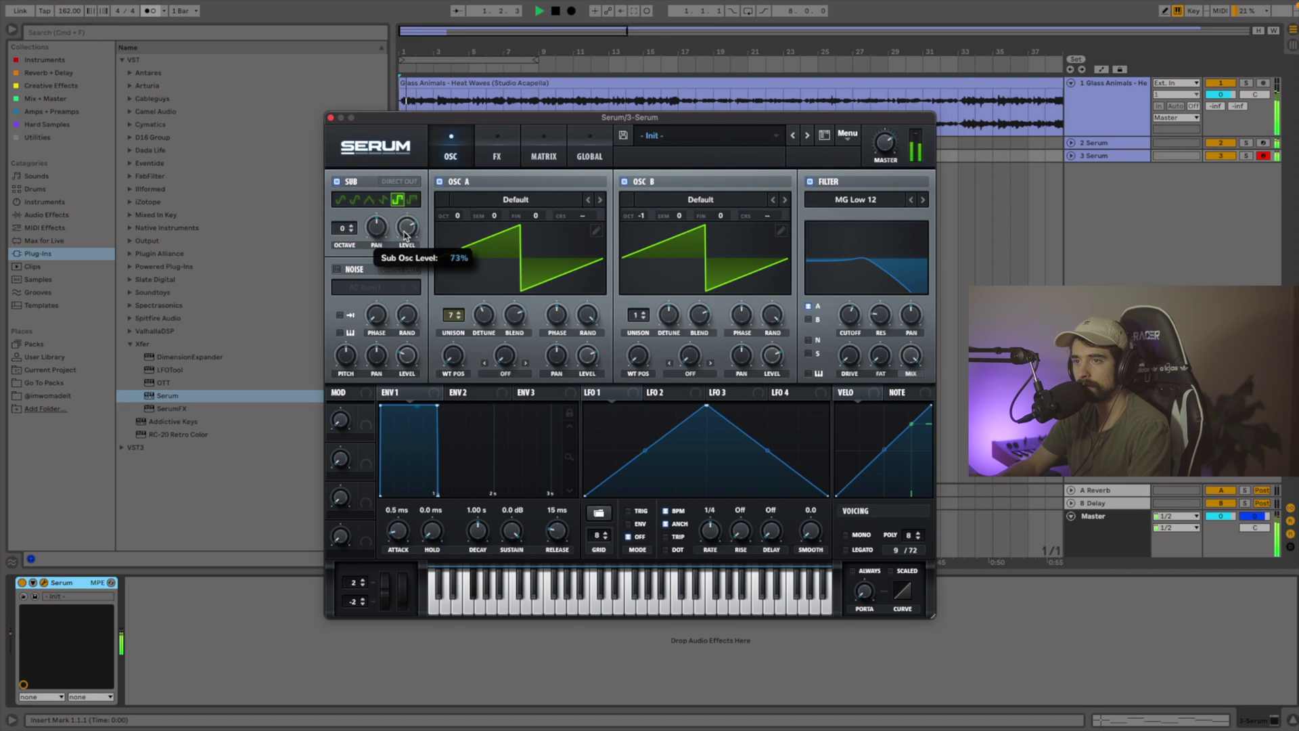
pyautogui.press('space')
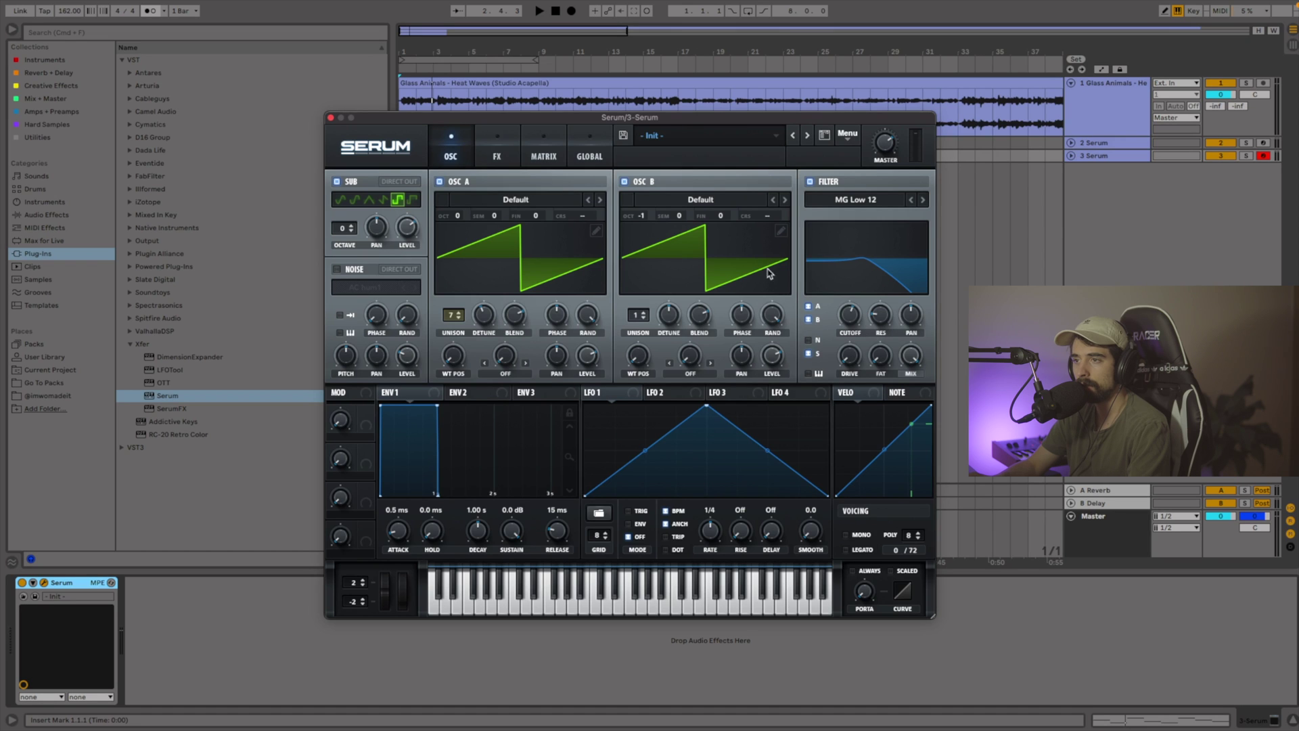
# Solo both Serum tracks and lower the bass filter cutoff to 348 Hz during playback, closing the plug-in window when done
pyautogui.press('space')
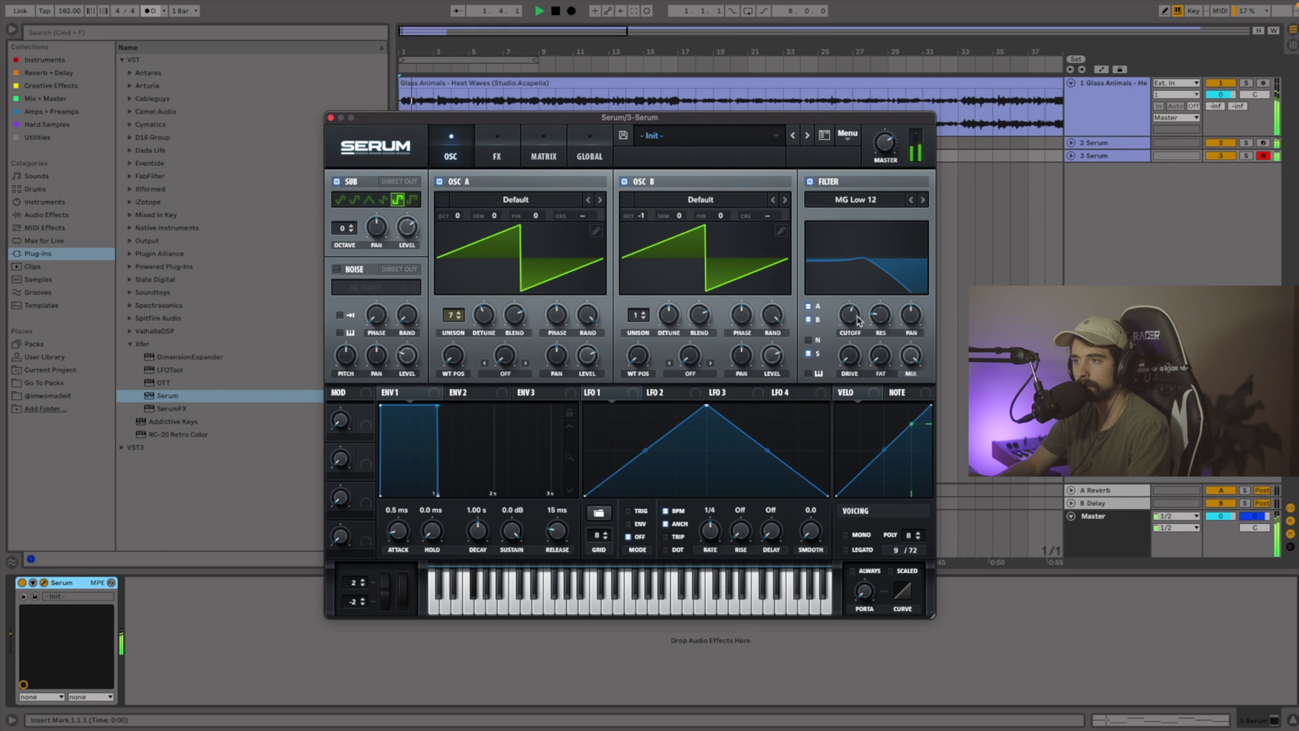
pyautogui.moveTo(856, 324)
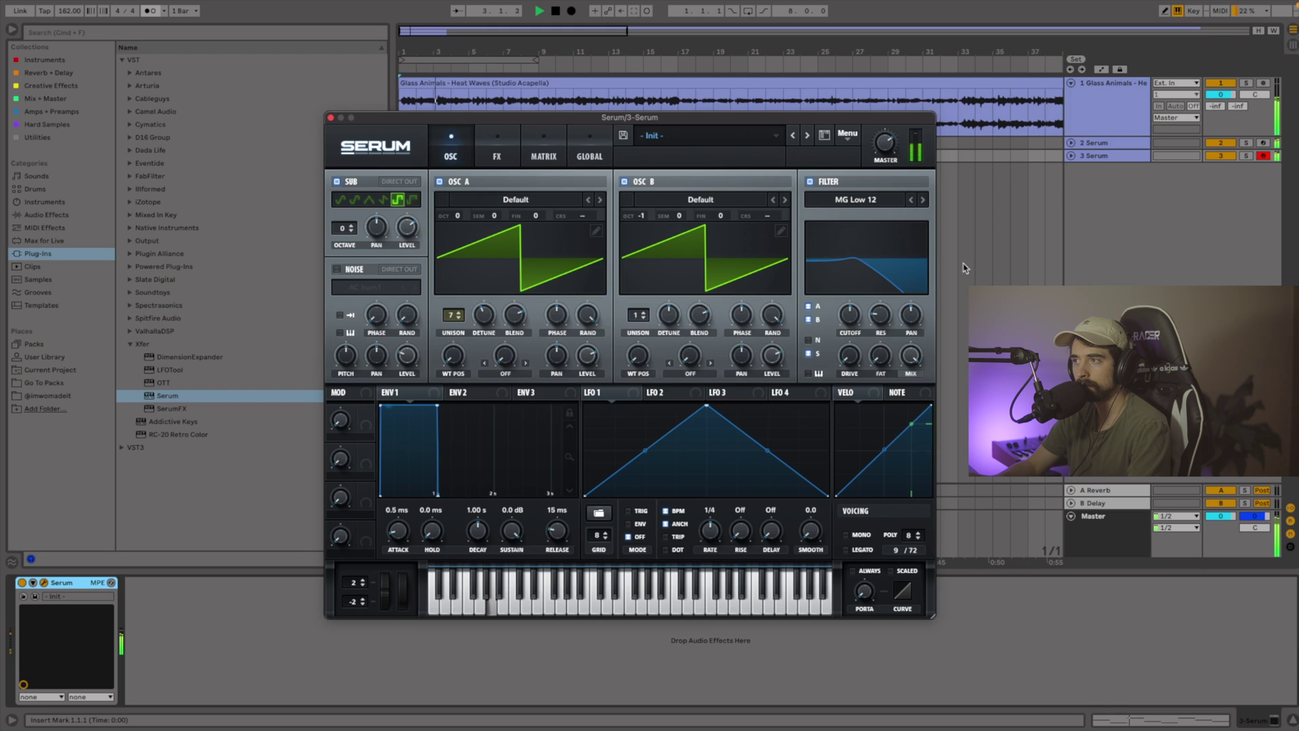
pyautogui.click(1244, 156)
pyautogui.click(1246, 143)
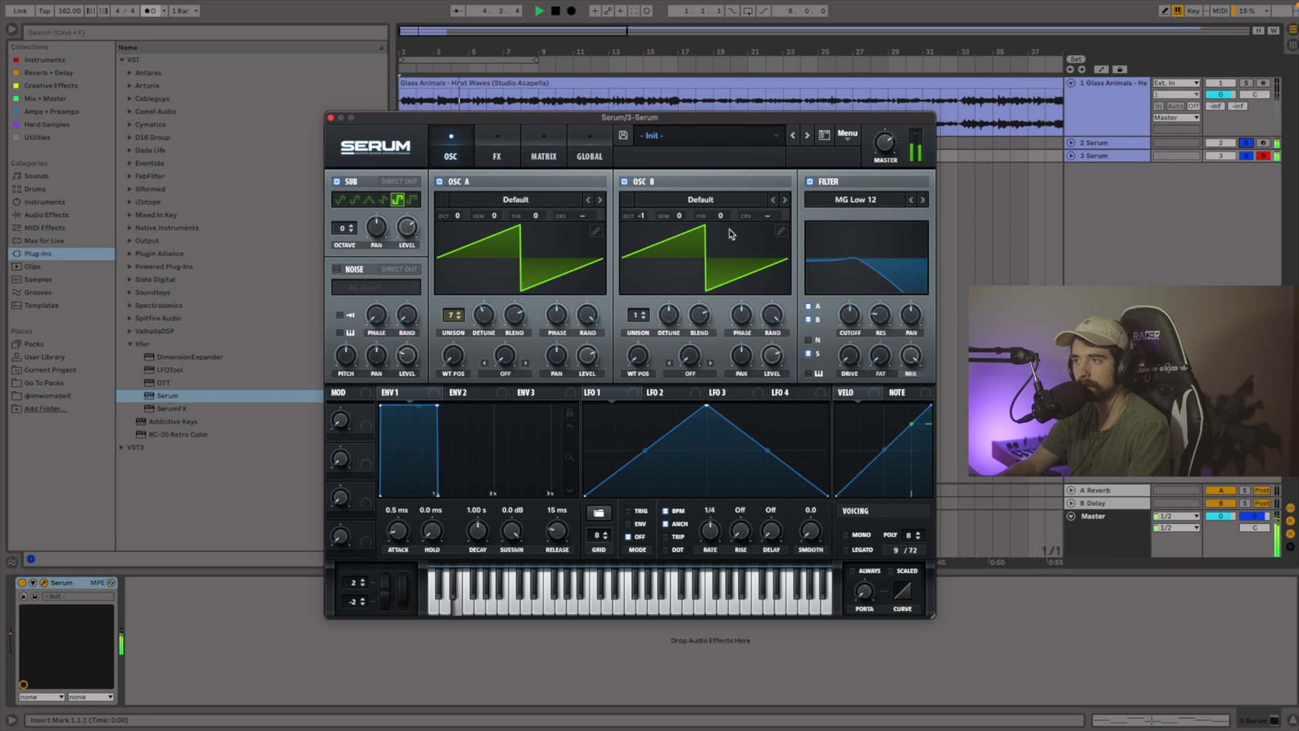
pyautogui.moveTo(850, 323); pyautogui.dragTo(852, 331)
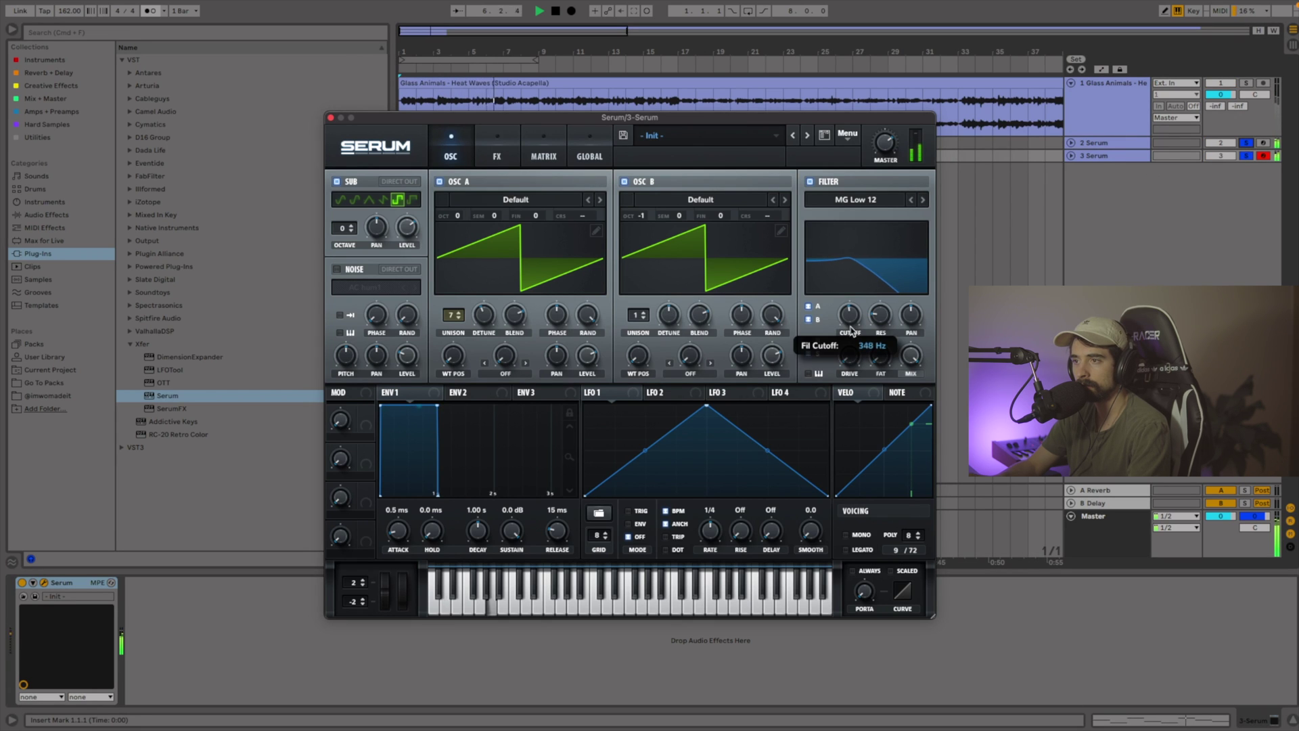
pyautogui.click(331, 118)
# Copy the Auto Pan device from the chord track to the bass track, placing it after Serum
pyautogui.click(1096, 143)
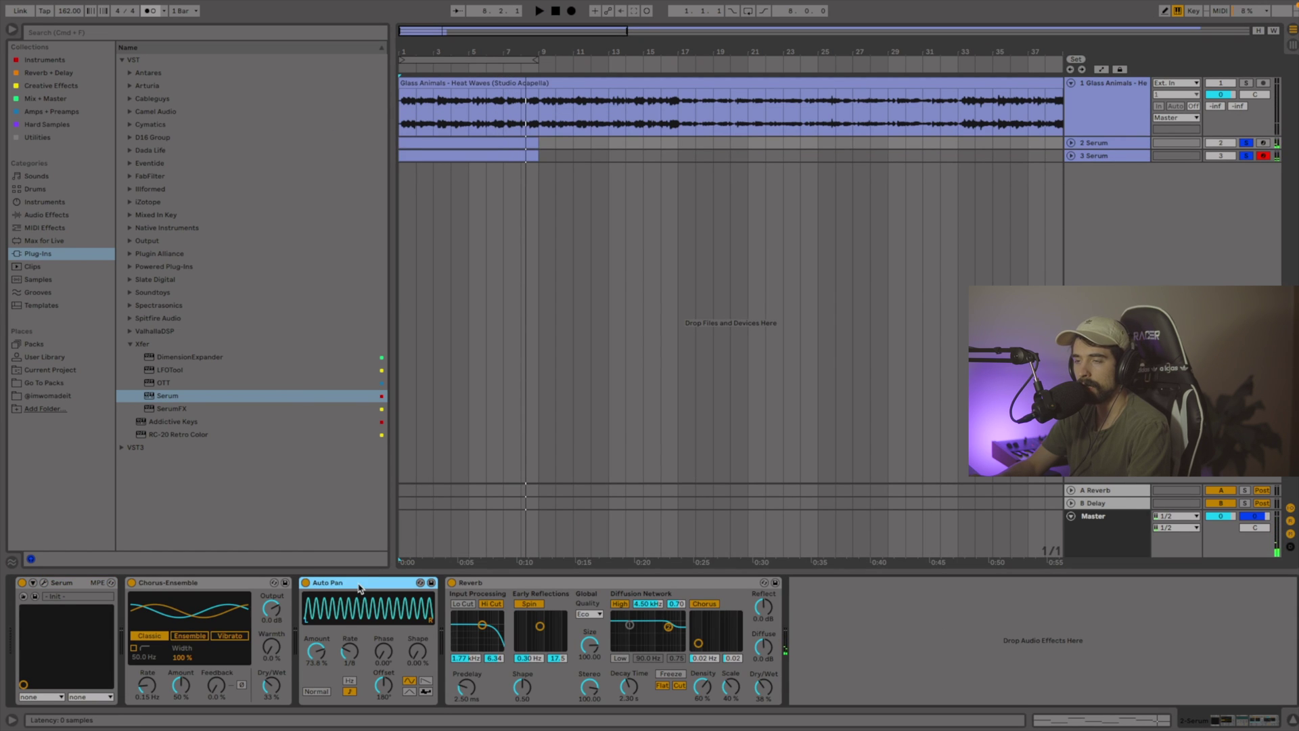
pyautogui.click(1096, 157)
pyautogui.click(361, 648)
pyautogui.press('super+v')
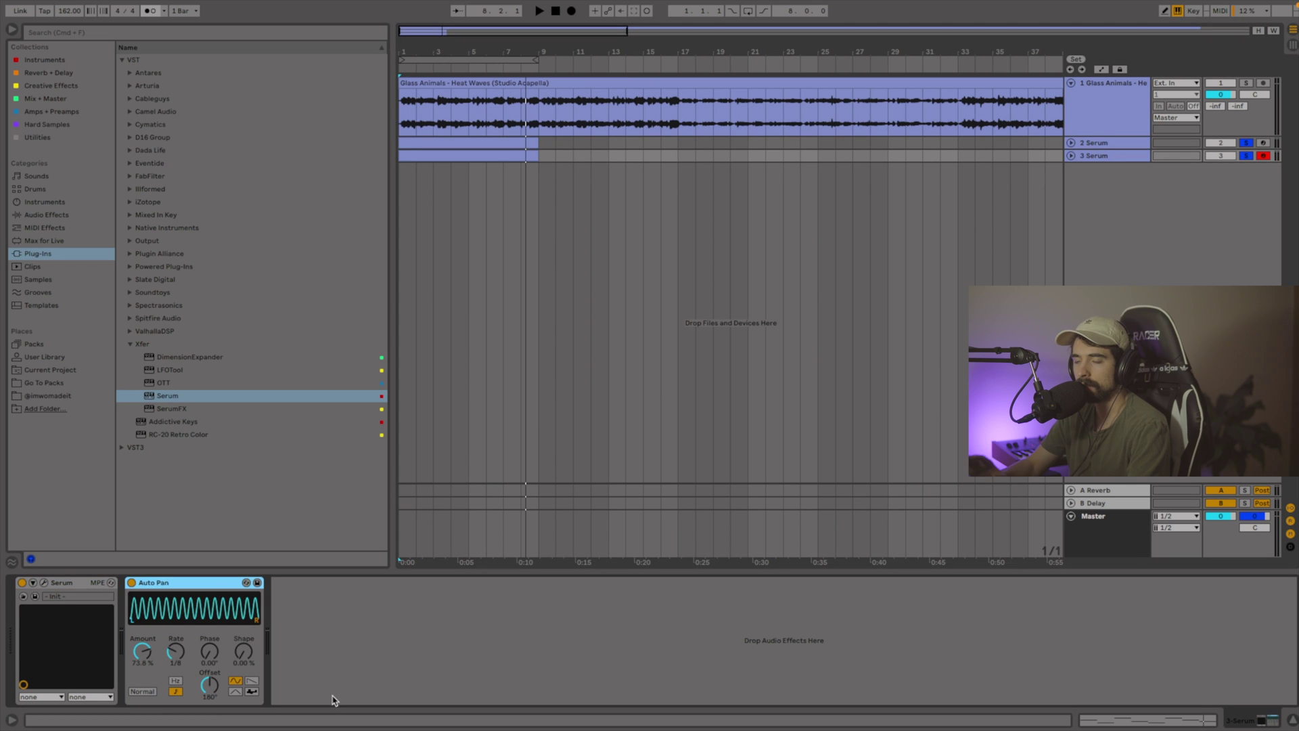
# Reduce the bass track's Auto Pan amount to 50.8% while checking it against the chords in playback
pyautogui.press('space')
pyautogui.moveTo(158, 642)
pyautogui.mouseDown()
pyautogui.moveTo(157, 676)
pyautogui.moveTo(146, 650)
pyautogui.mouseUp()
pyautogui.press('space')
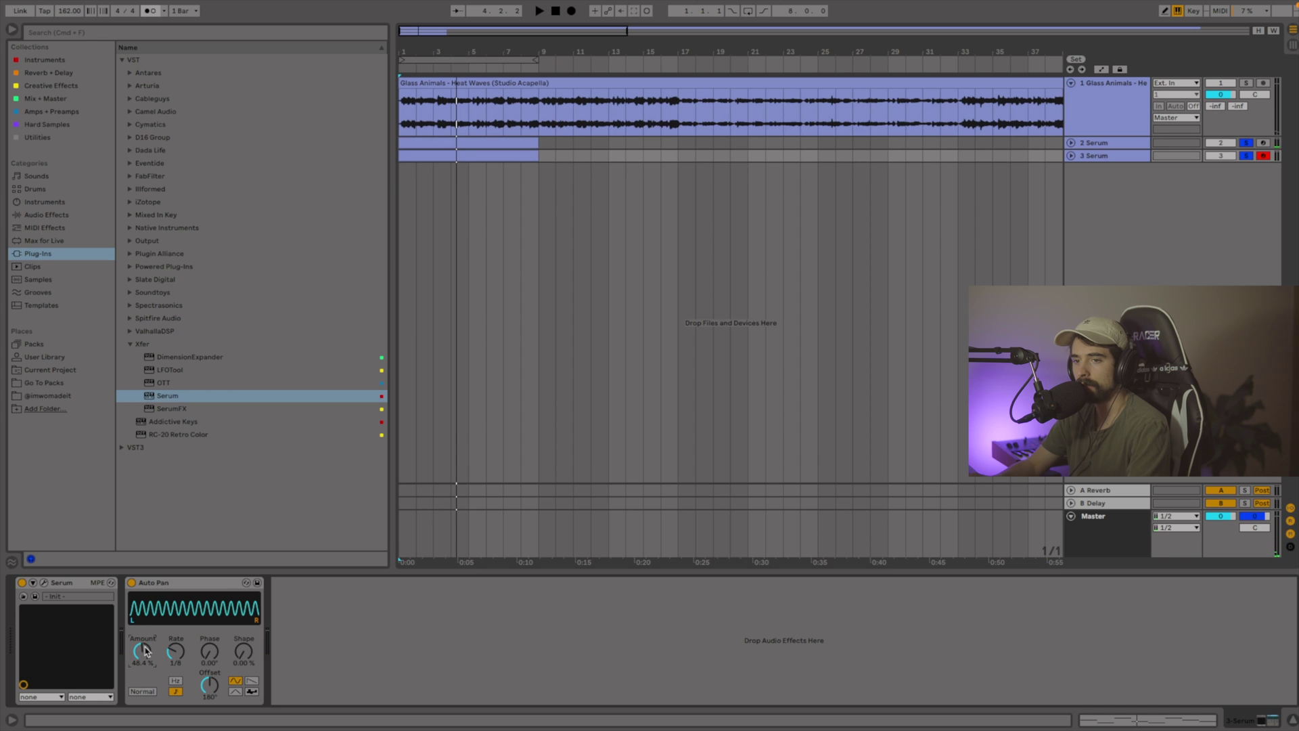
pyautogui.moveTo(144, 654); pyautogui.dragTo(144, 651)
pyautogui.press('space')
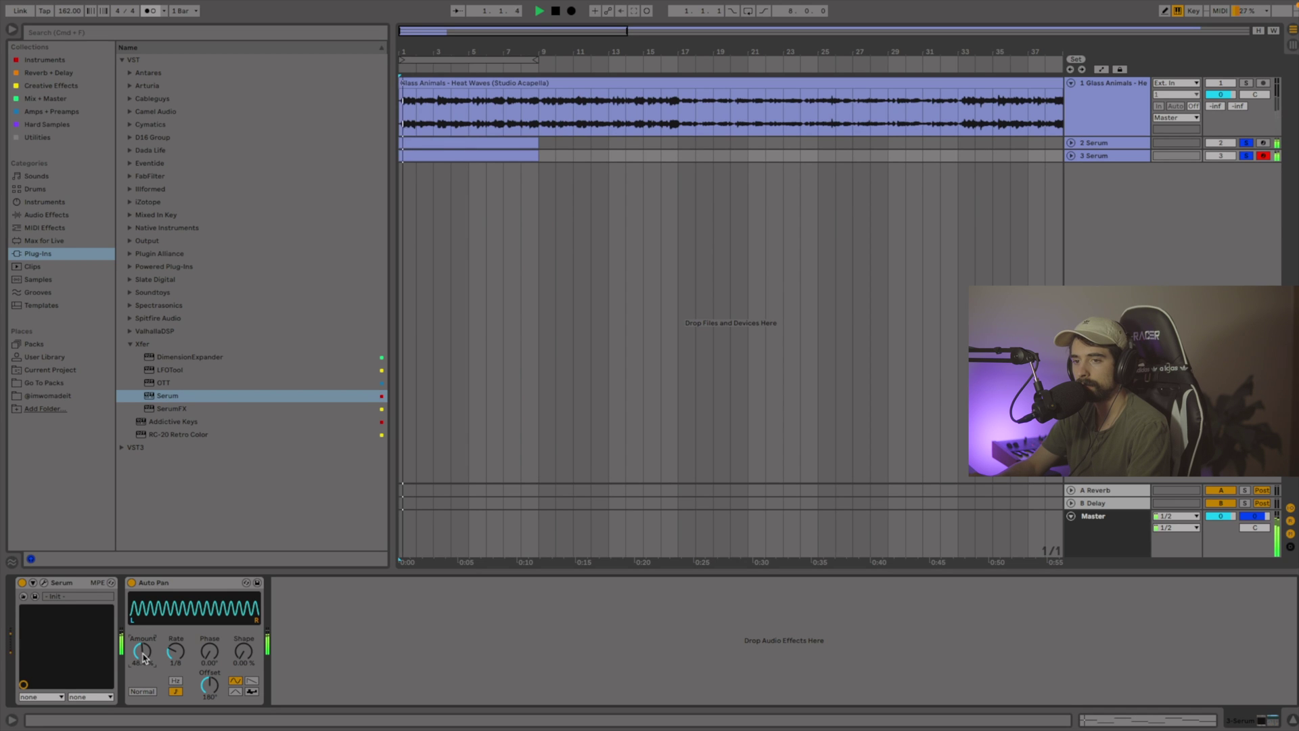
# In the Session View mixer, set the bass track's volume to -5.2 dB and unsolo both Serum tracks to hear them with the vocal
pyautogui.press('Tab')
pyautogui.moveTo(575, 358); pyautogui.dragTo(574, 367)
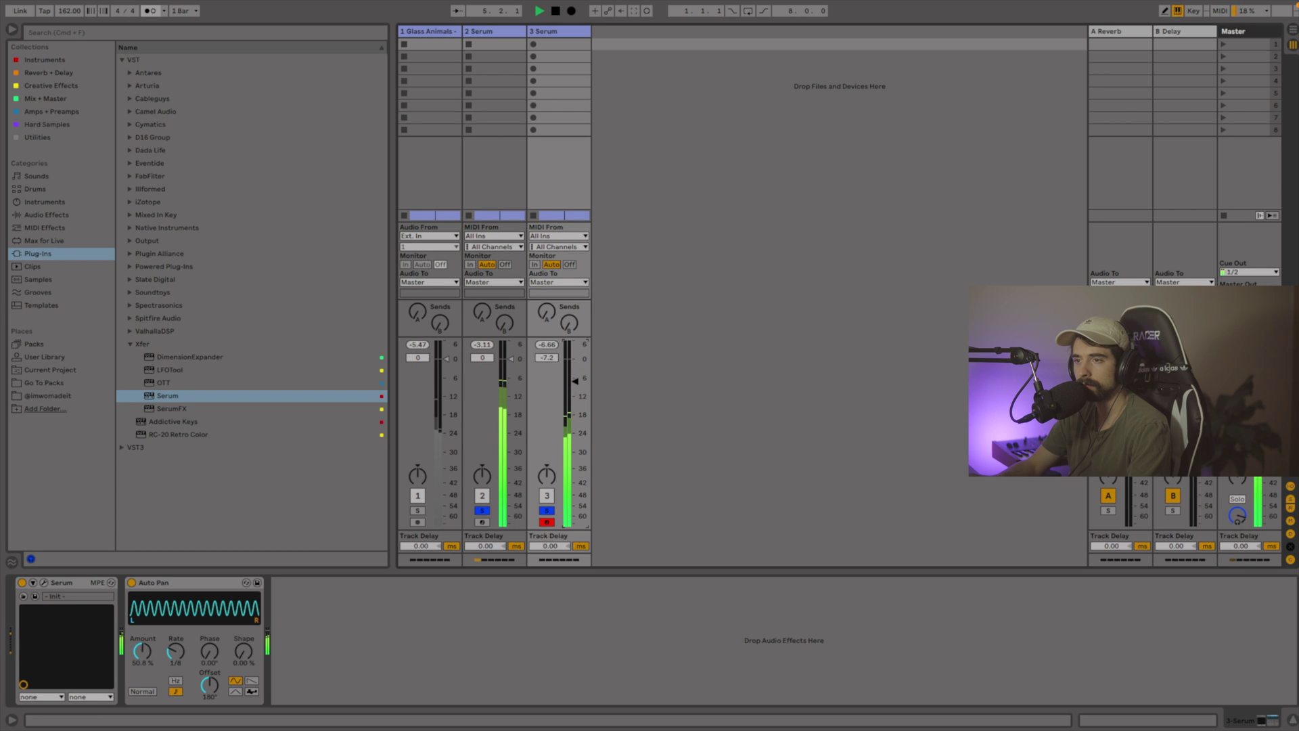
pyautogui.click(483, 511)
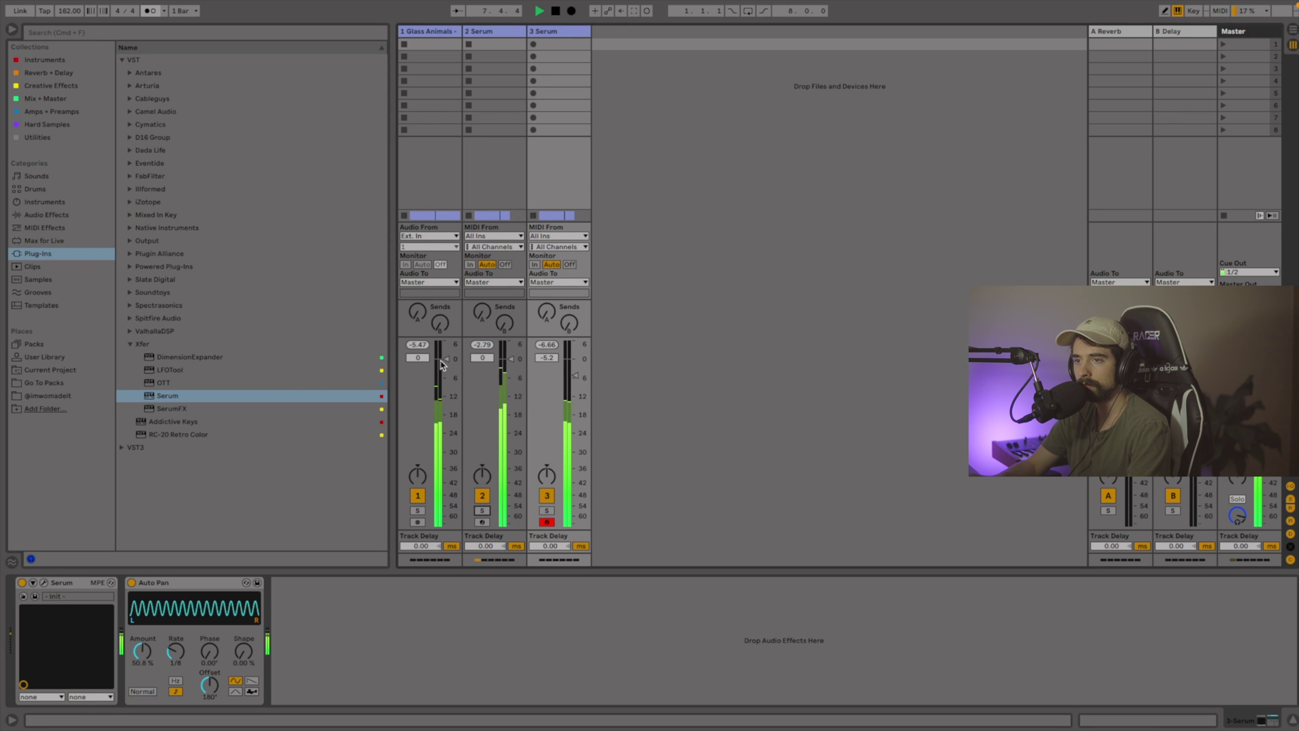
pyautogui.press('space')
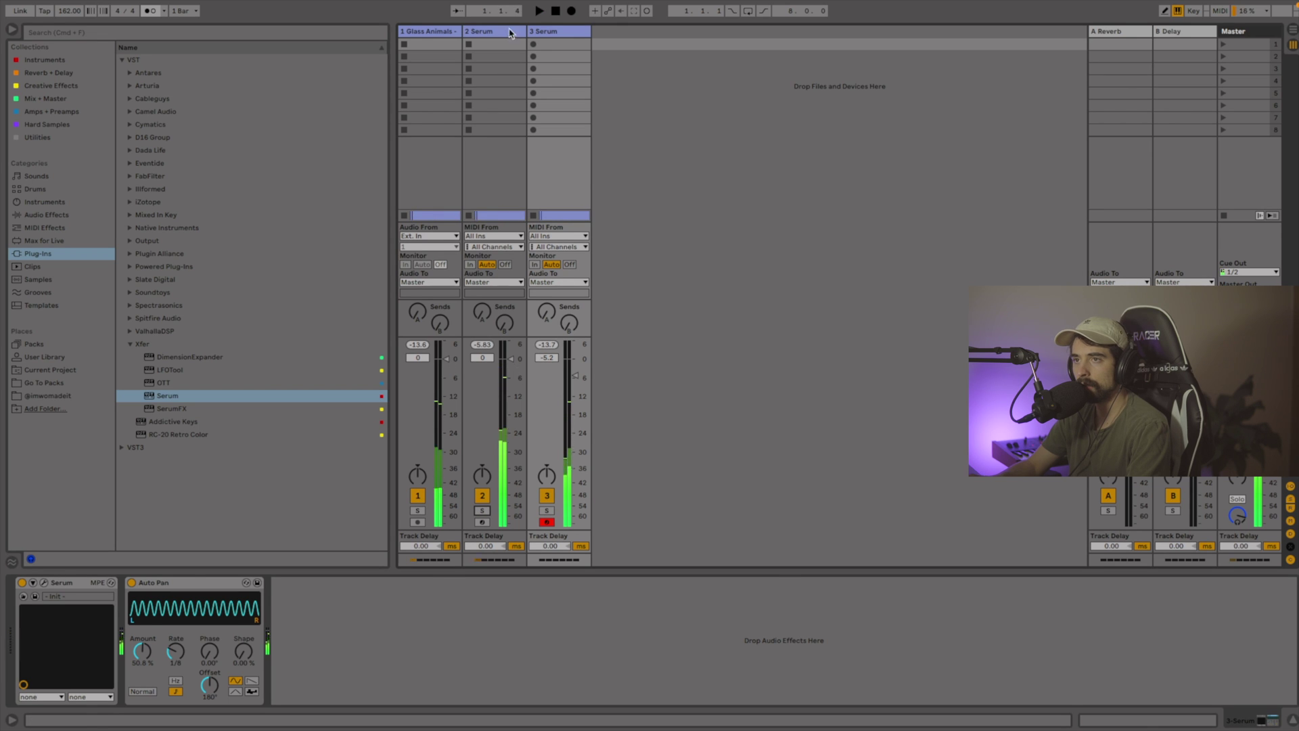
# Group the two Serum tracks and balance levels in playback, with the group at -1.5 dB and the bass track at -3.9 dB
pyautogui.rightClick(511, 32)
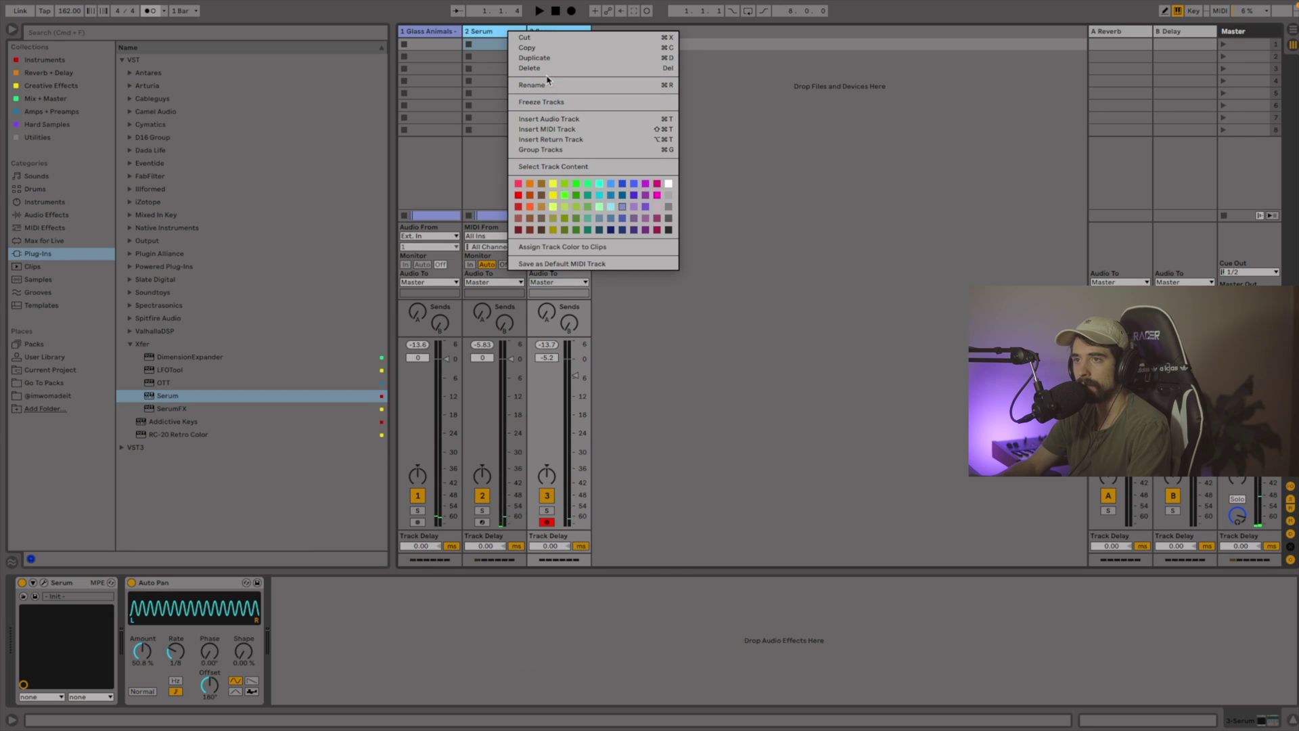
pyautogui.click(555, 150)
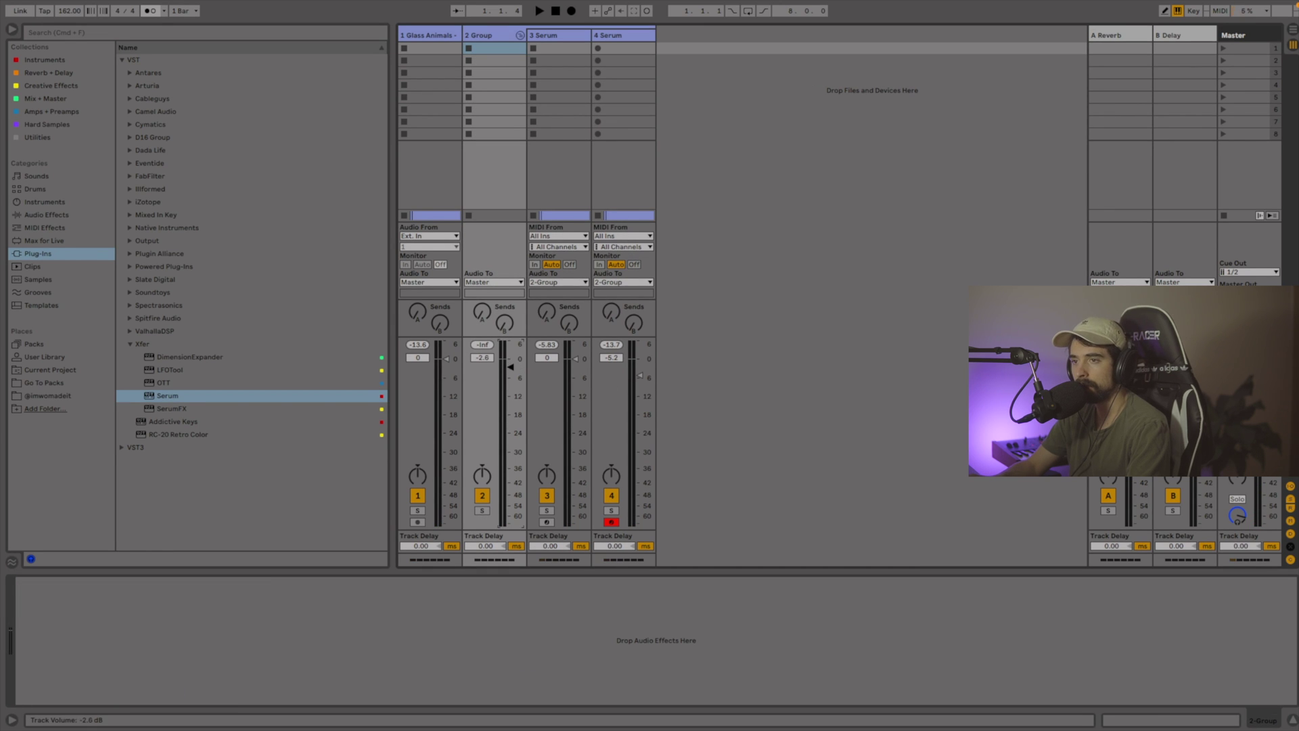
pyautogui.press('space')
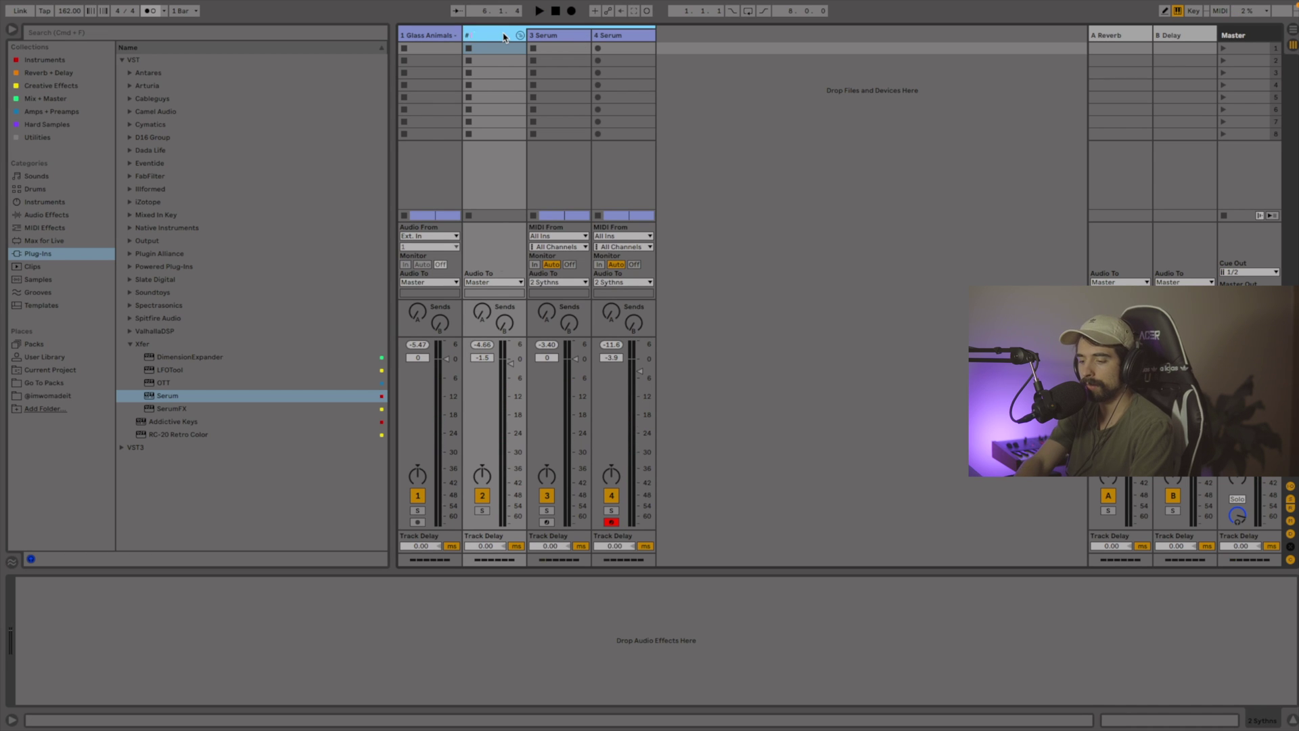
# Rename the group track as synths and fold it, returning to the Arrangement View
pyautogui.write('synths')
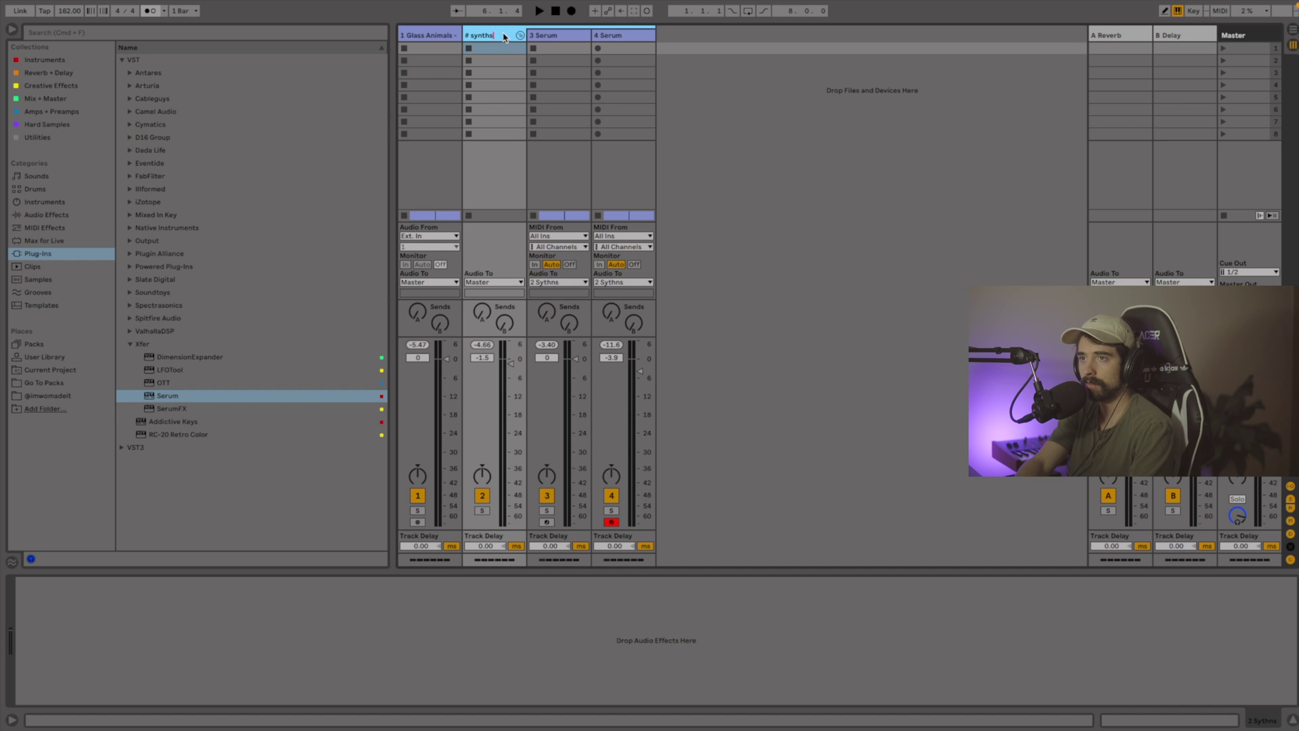
pyautogui.click(519, 35)
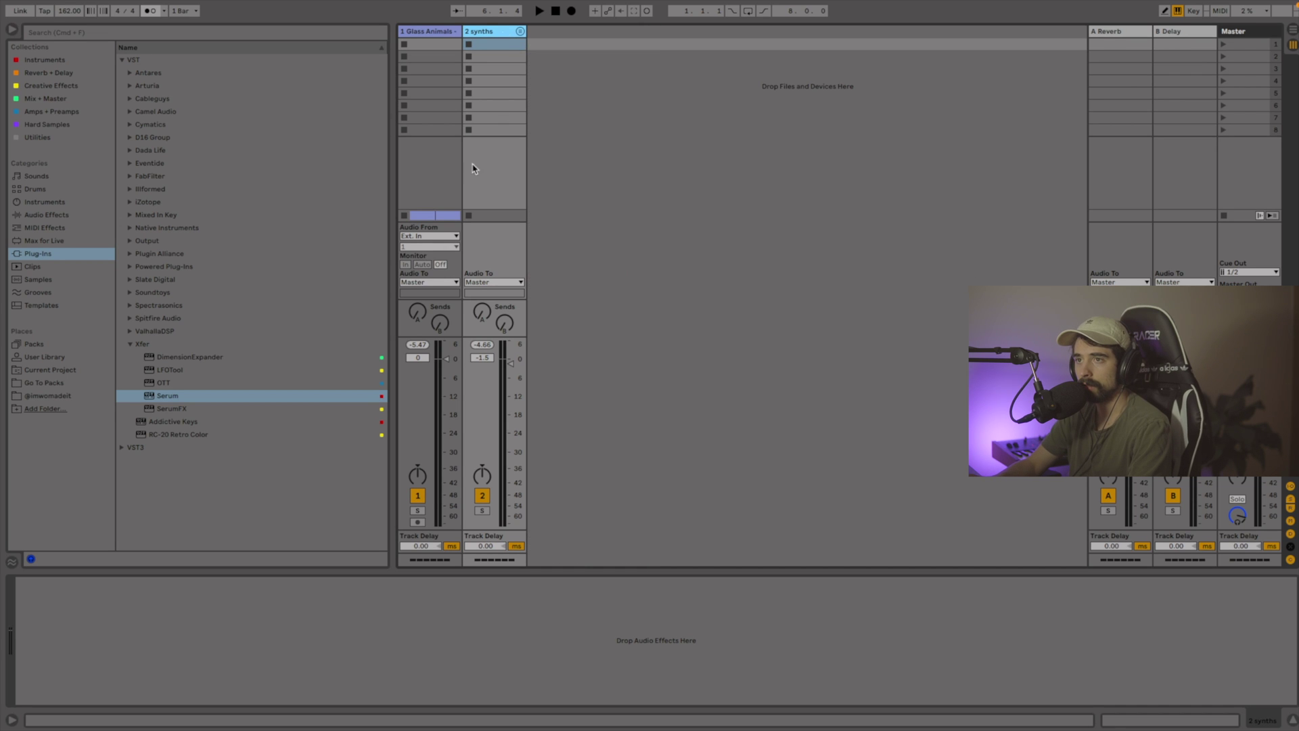
pyautogui.press('Tab')
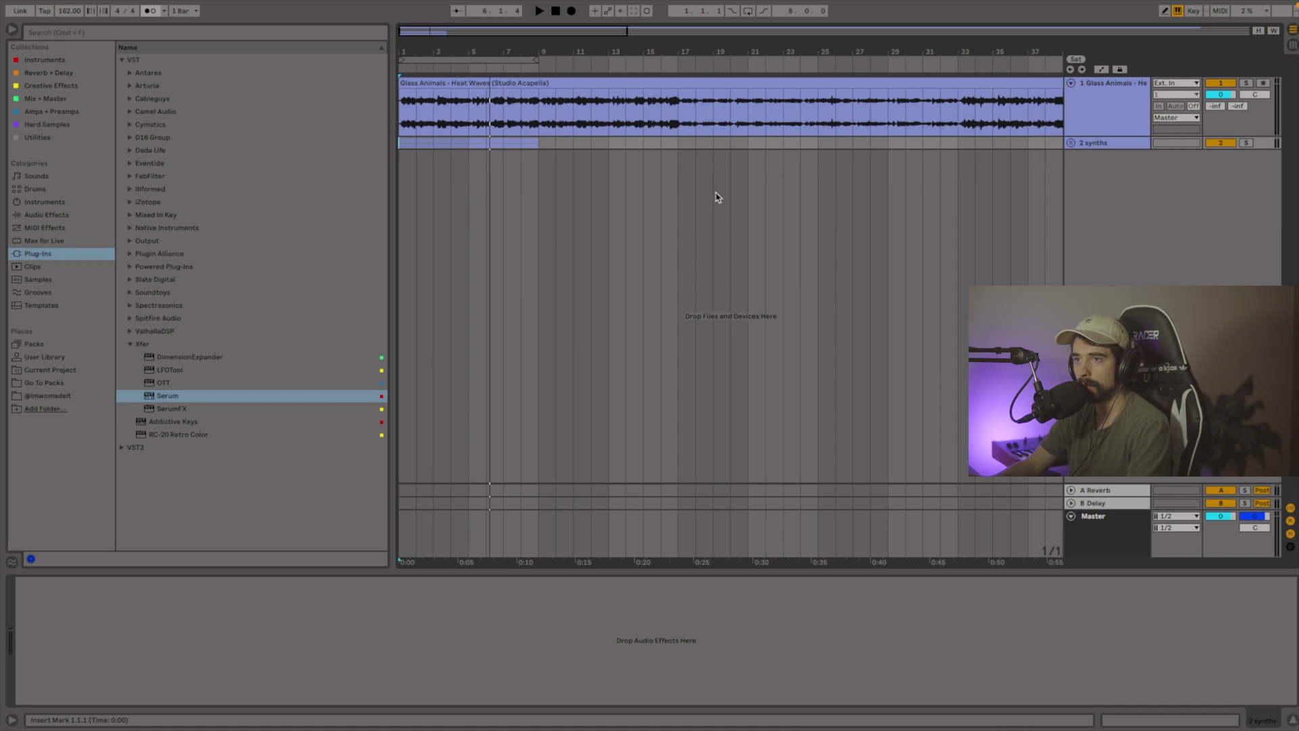
# Insert a new audio track and expand The Essentials 2022 (Drum Kit) folder in Go To Packs
pyautogui.press('super+t')
pyautogui.click(53, 383)
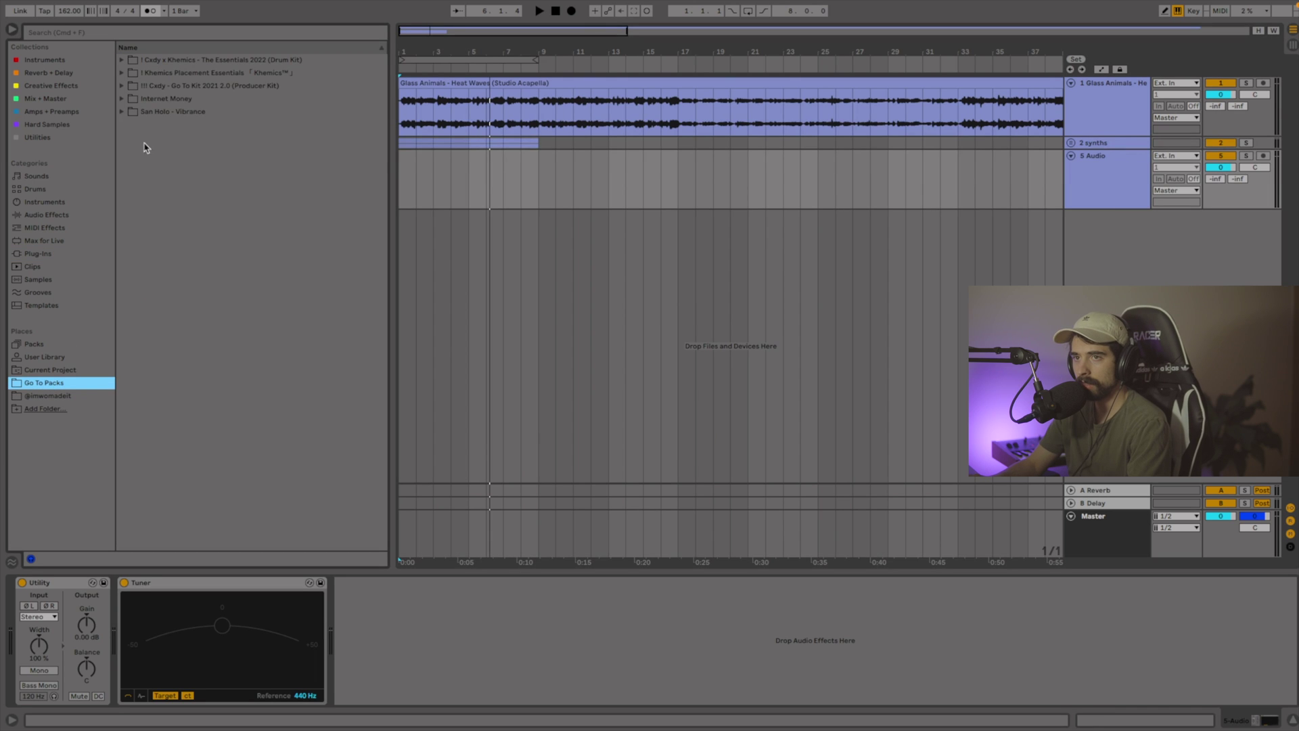
pyautogui.click(123, 61)
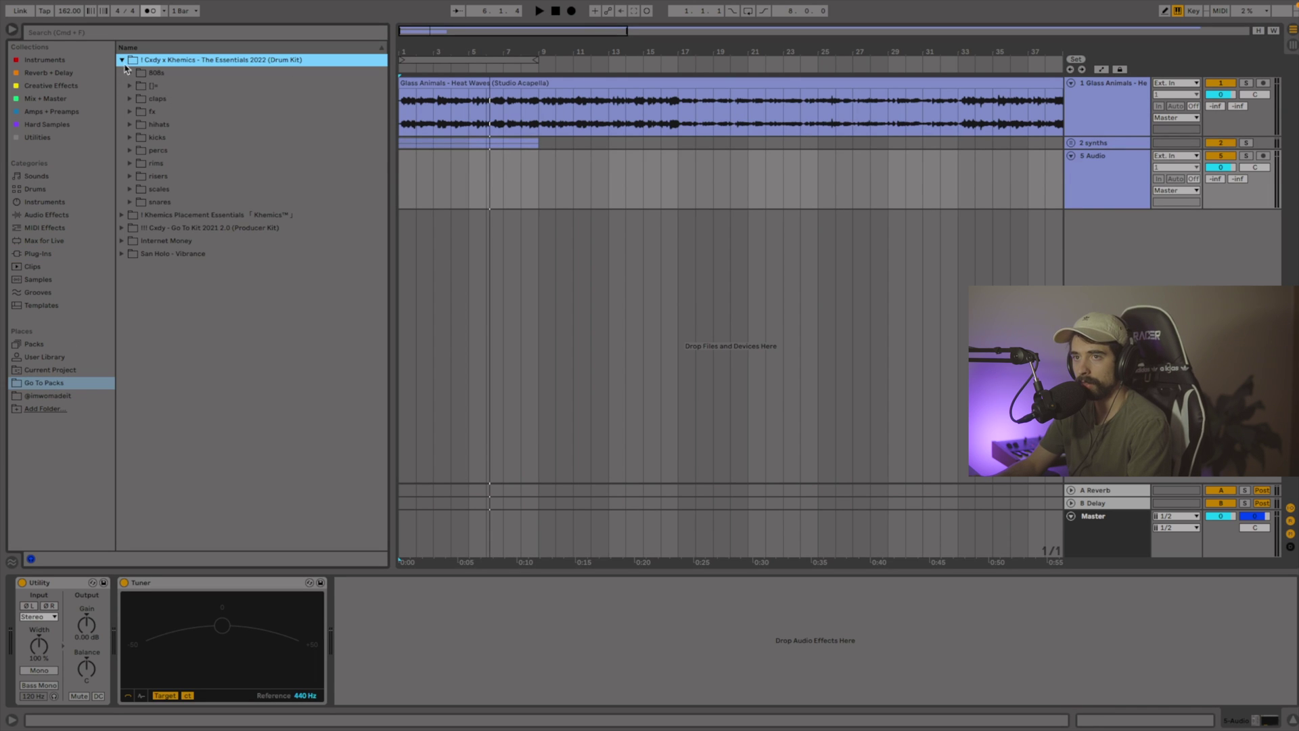
# Look through the Essentials 2022 kicks and audition kick samples in the K's folder of the Go To Kit 2021 2.0
pyautogui.click(130, 138)
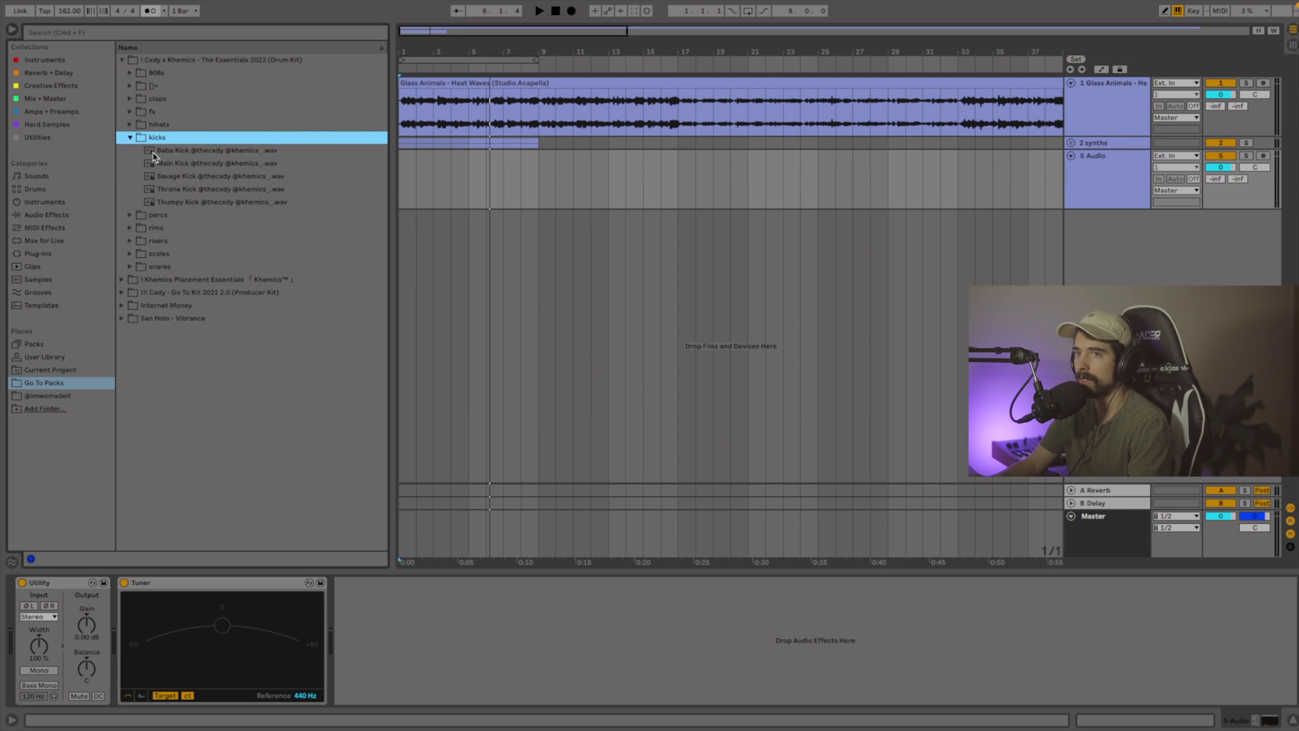
pyautogui.click(131, 138)
pyautogui.click(123, 86)
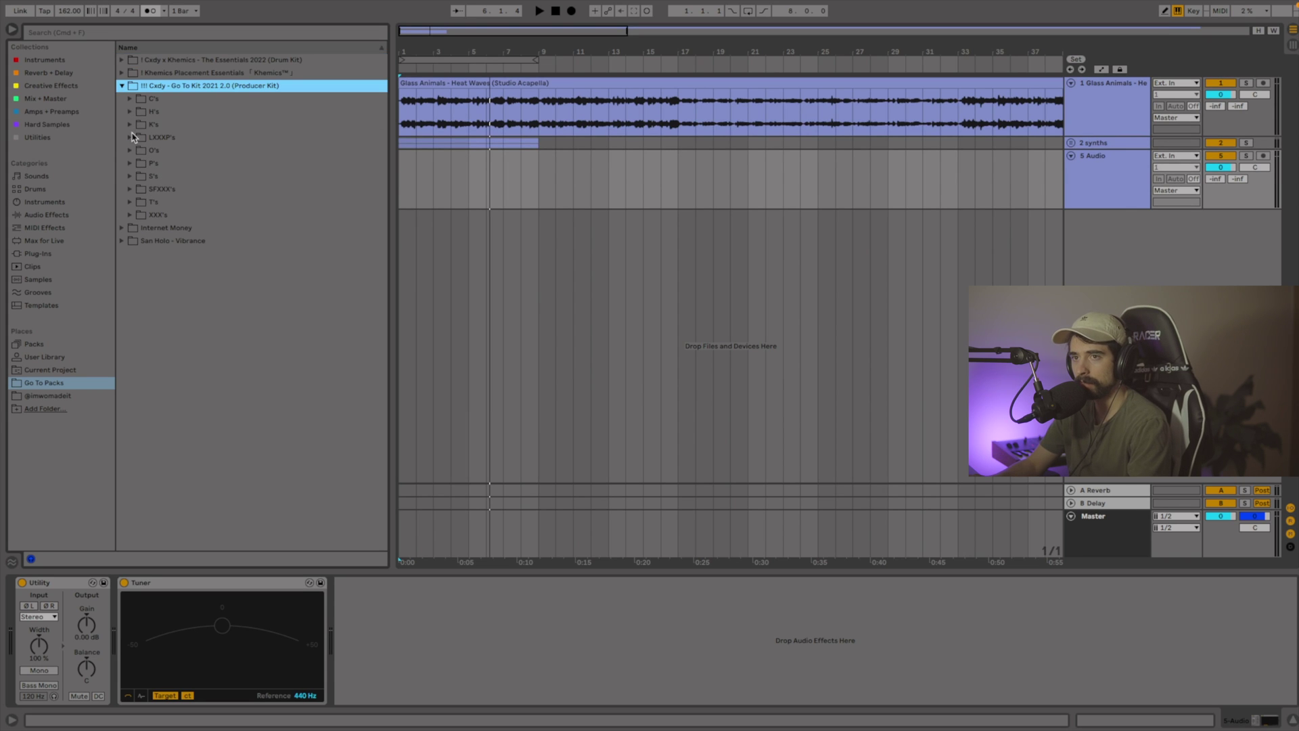
pyautogui.click(131, 125)
pyautogui.click(163, 151)
pyautogui.click(163, 138)
pyautogui.click(166, 163)
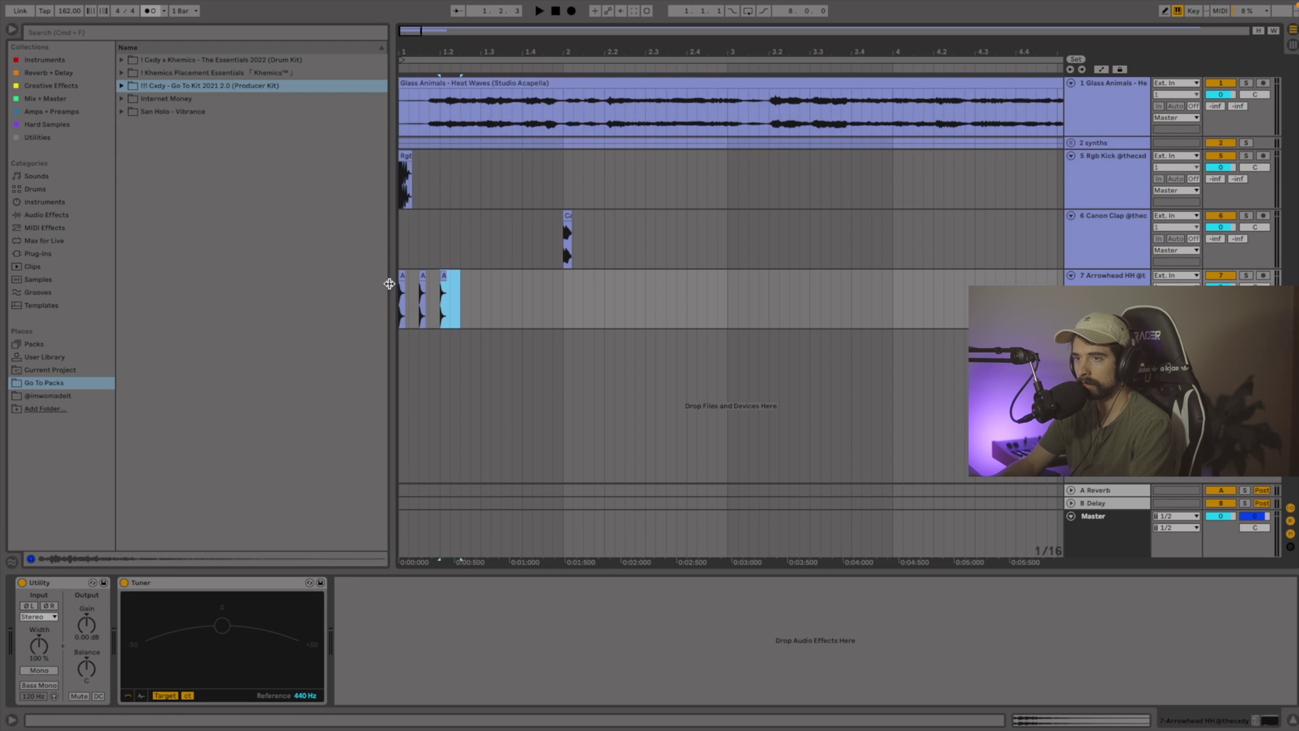
# Duplicate the Arrowhead hi-hat at eighth-note spacing to fill bars 1 through 8
pyautogui.press('super+d')
pyautogui.press('super+d')
pyautogui.press('super+d')
pyautogui.press('super+d')
pyautogui.press('super+d')
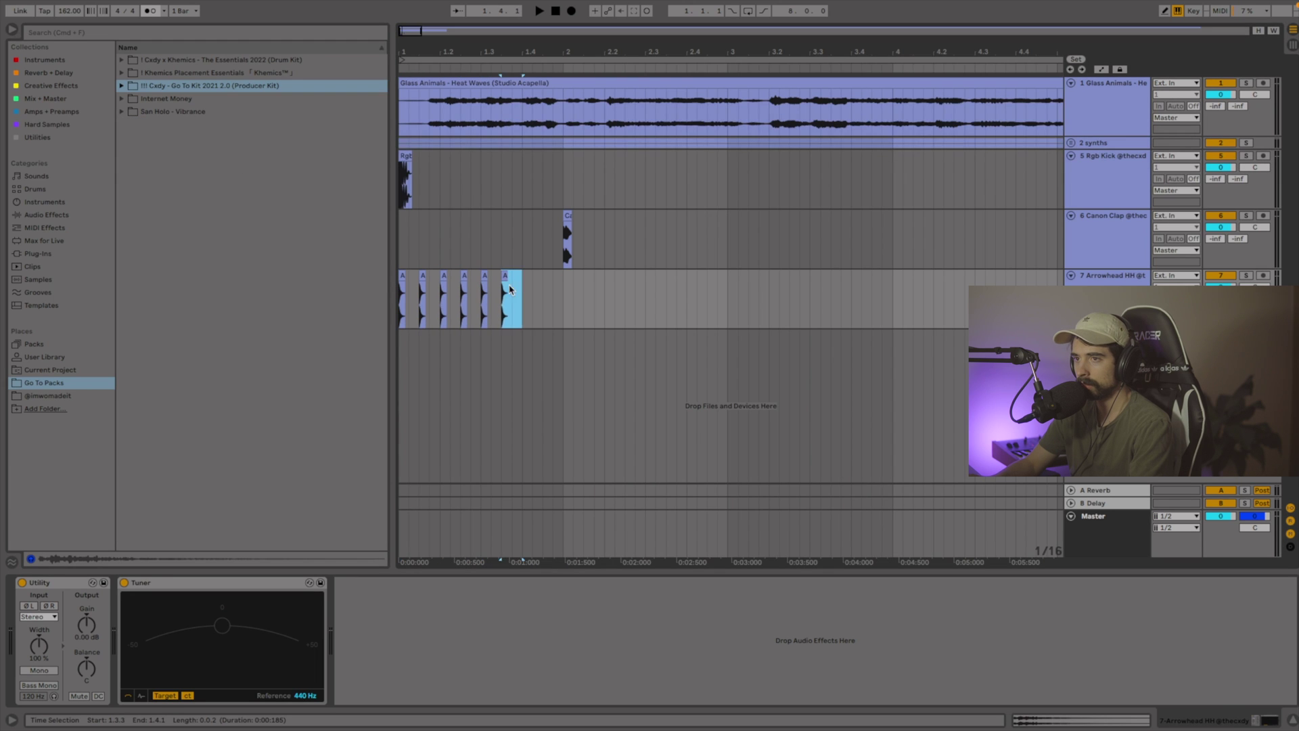
pyautogui.press('super+d')
pyautogui.press('super+d')
pyautogui.press('super+d')
pyautogui.press('super+d')
pyautogui.press('super+d')
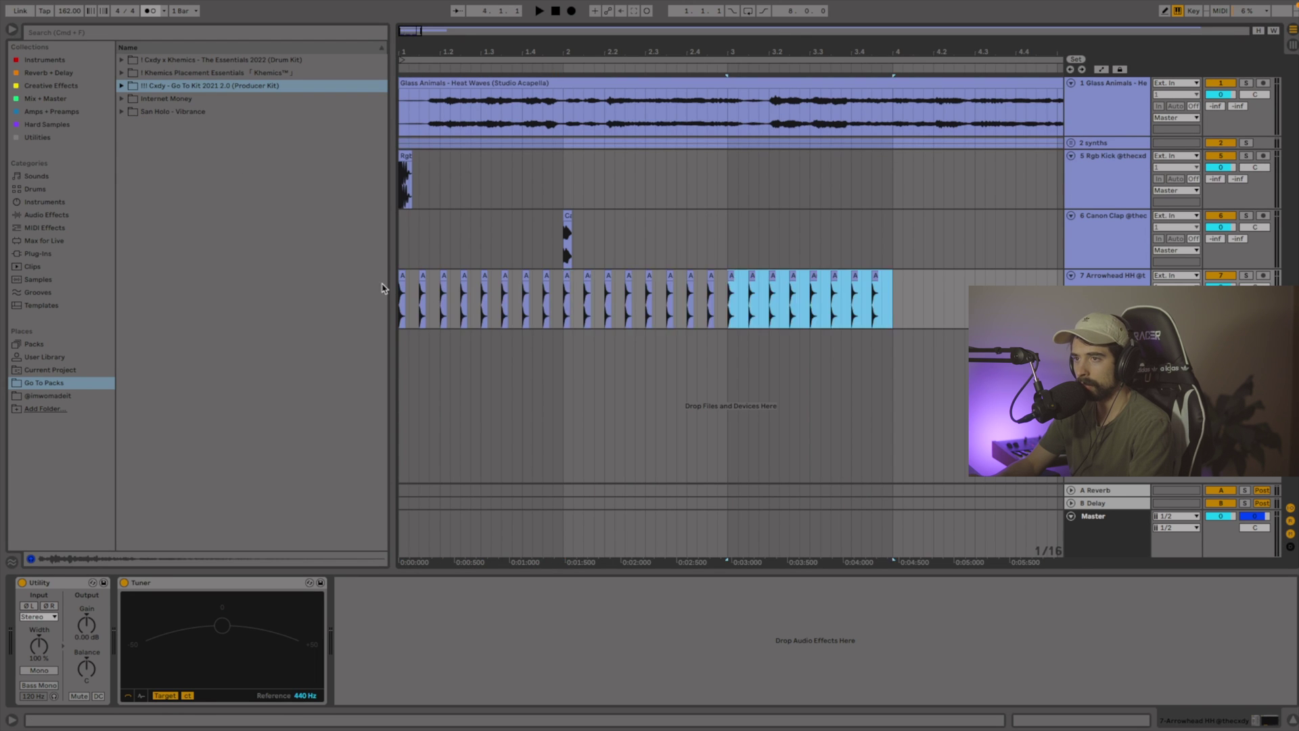
pyautogui.press('super+d')
pyautogui.press('super+d')
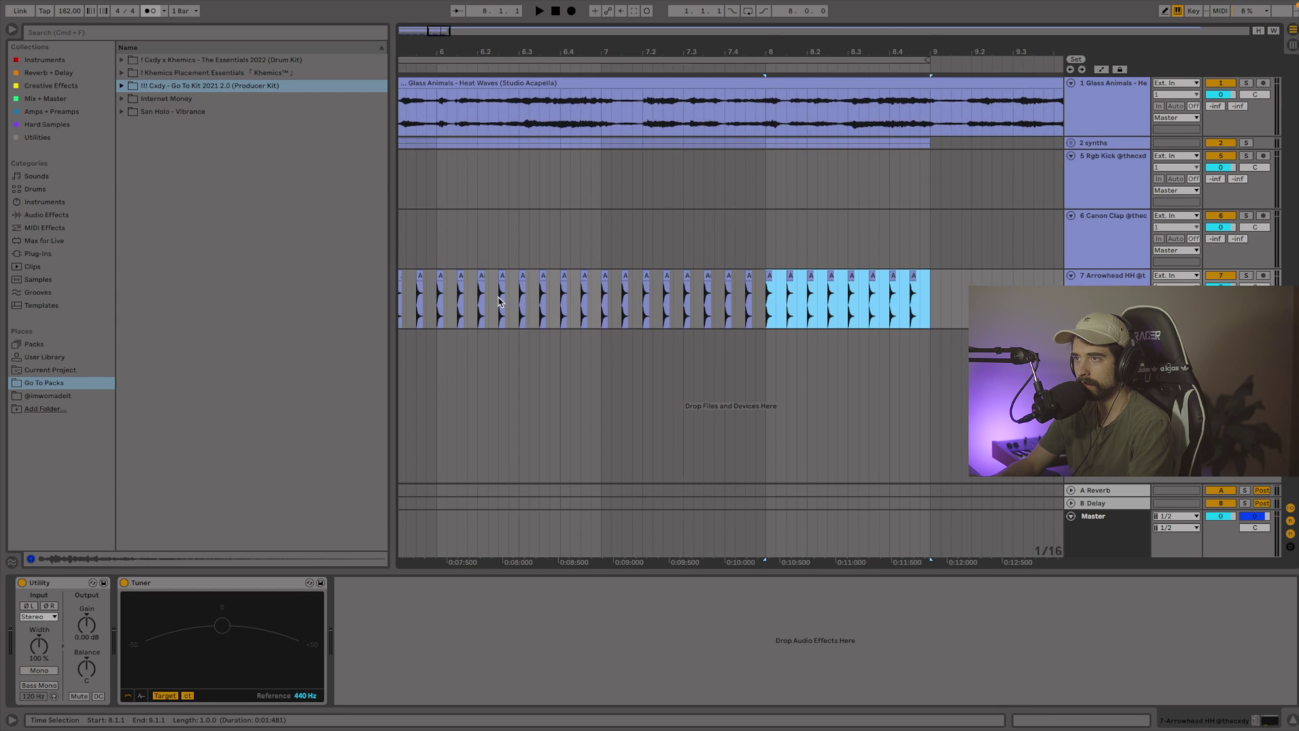
# Move the Canon Clap to beat 3 of bar 1 and repeat that bar through bar 8, removing the surplus copy
pyautogui.hscroll(-15, 696, 328)
pyautogui.moveTo(567, 220); pyautogui.dragTo(485, 222)
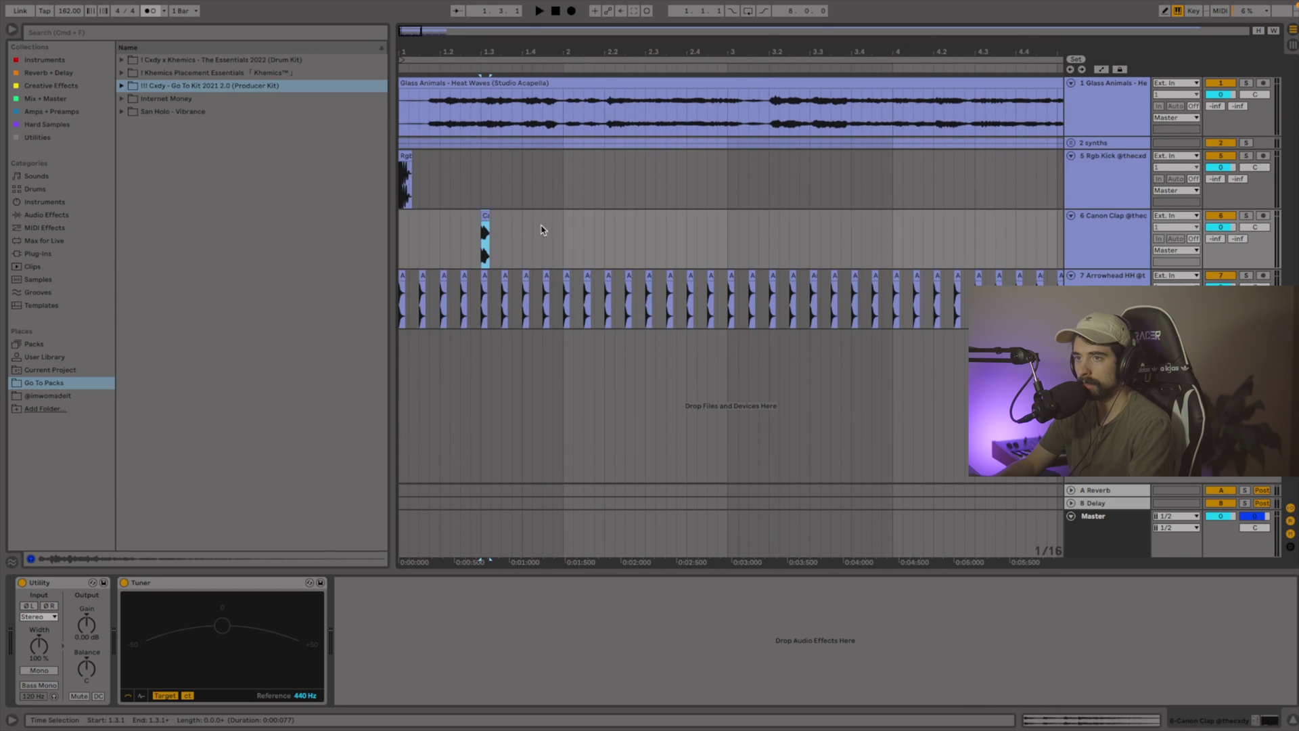
pyautogui.moveTo(560, 231); pyautogui.dragTo(389, 228)
pyautogui.press('super+d')
pyautogui.press('super+d')
pyautogui.press('super+d')
pyautogui.press('super+d')
pyautogui.press('super+d')
pyautogui.press('super+d')
pyautogui.press('super+d')
pyautogui.press('super+d')
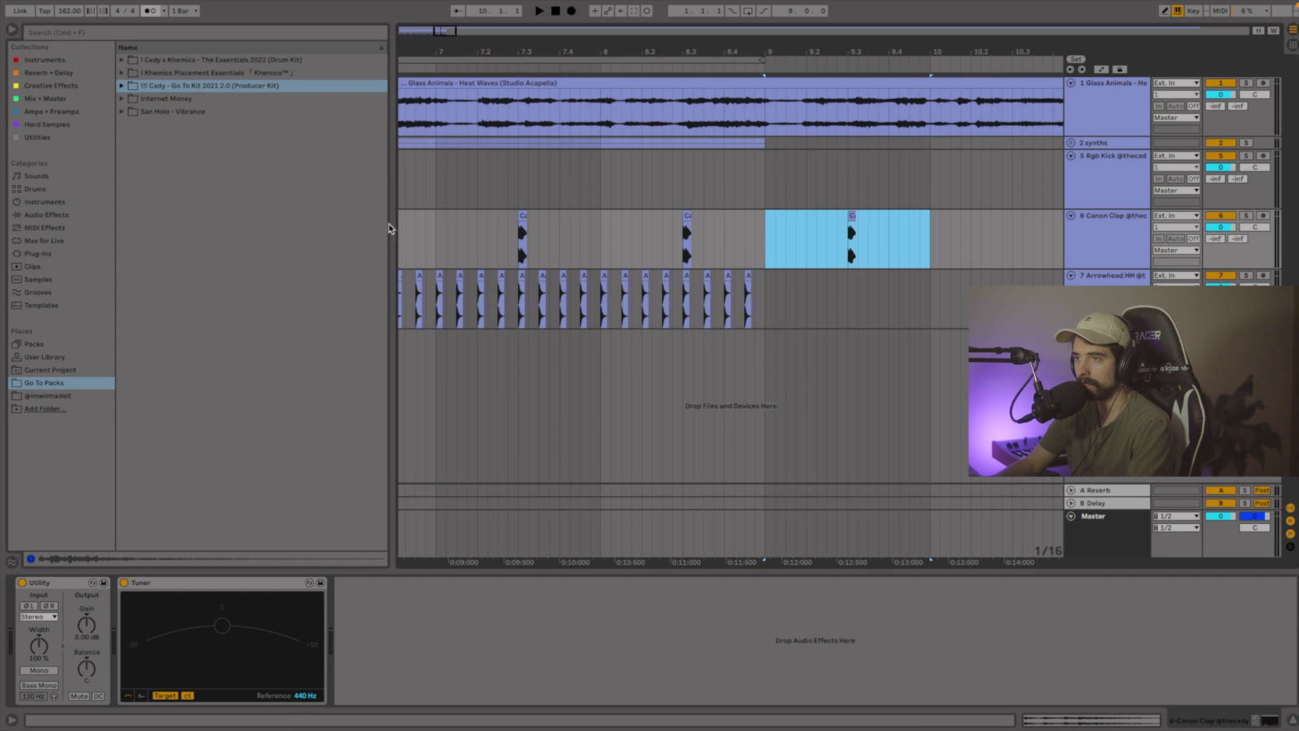
pyautogui.press('BackSpace')
# Enable looping over the first eight bars and mute the Rgb Kick track
pyautogui.press('-')
pyautogui.press('-')
pyautogui.click(443, 56)
pyautogui.click(748, 11)
pyautogui.press('+')
pyautogui.press('+')
pyautogui.press('+')
pyautogui.click(1220, 155)
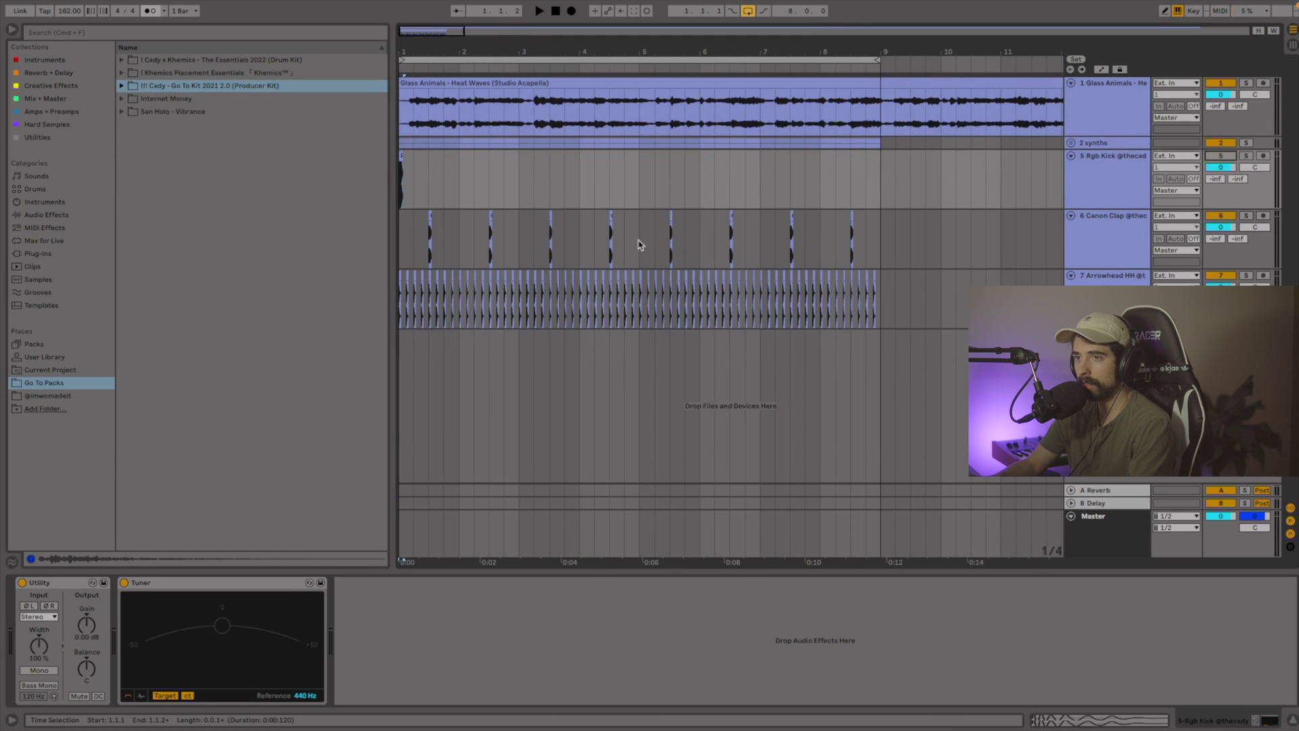
# Play the loop and set the Arrowhead hi-hat track's volume to -9.0 dB in the Session View mixer
pyautogui.click(404, 155)
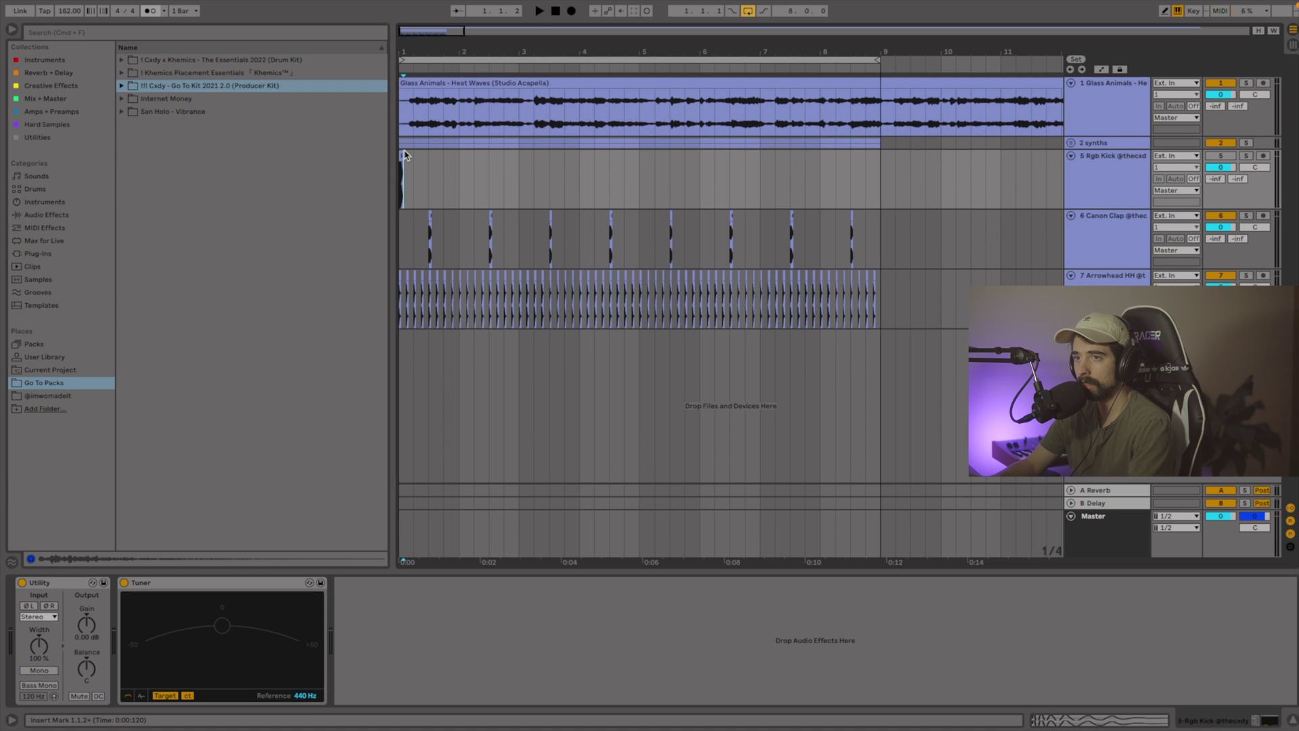
pyautogui.press('space')
pyautogui.press('Tab')
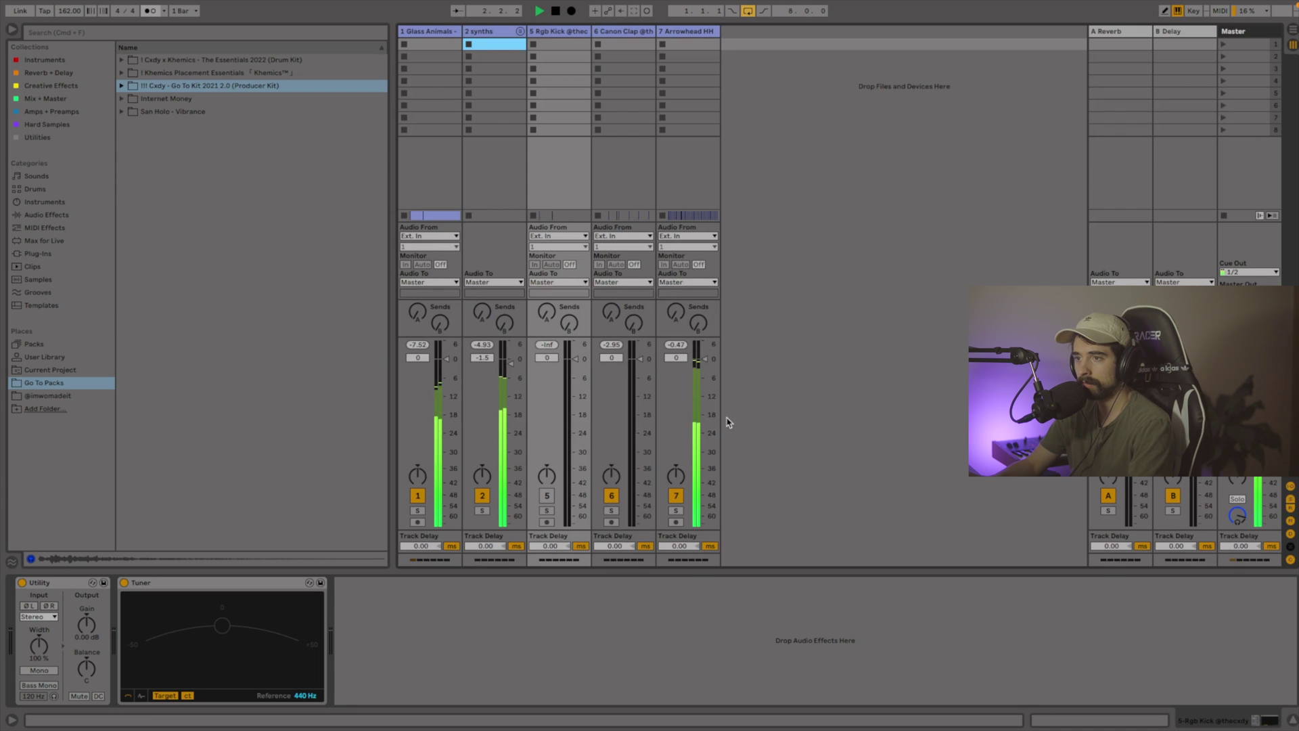
pyautogui.moveTo(704, 359); pyautogui.dragTo(704, 387)
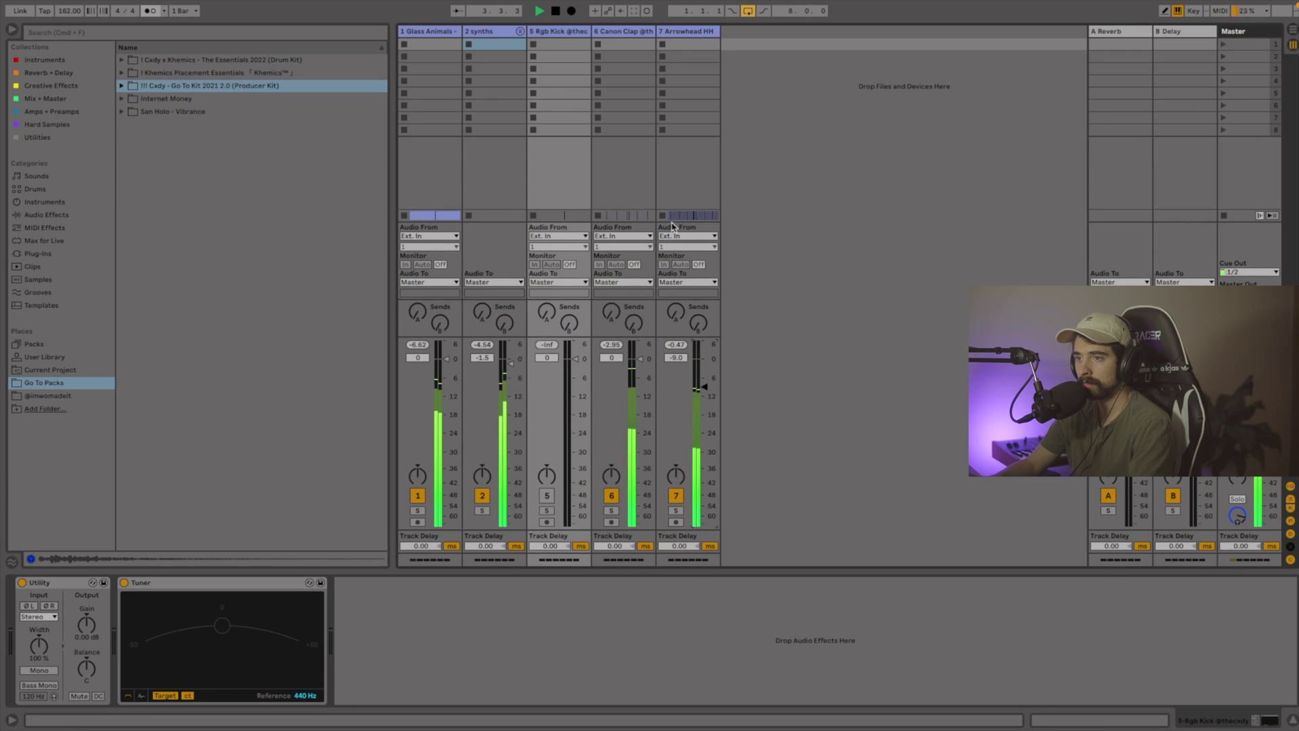
pyautogui.press('space')
# Balance the Canon Clap in playback with its Utility gain at 3.33 dB and track volume at -2.6 dB
pyautogui.press('Tab')
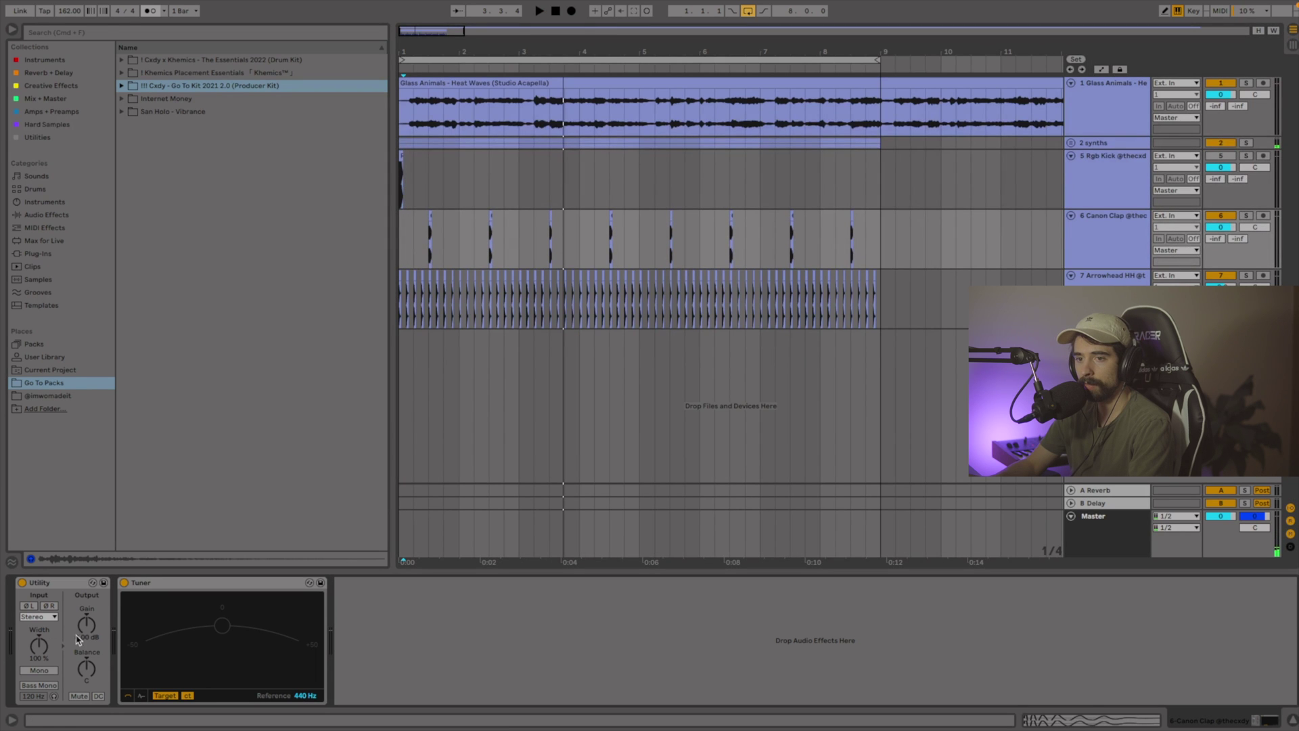
pyautogui.press('Tab')
pyautogui.press('space')
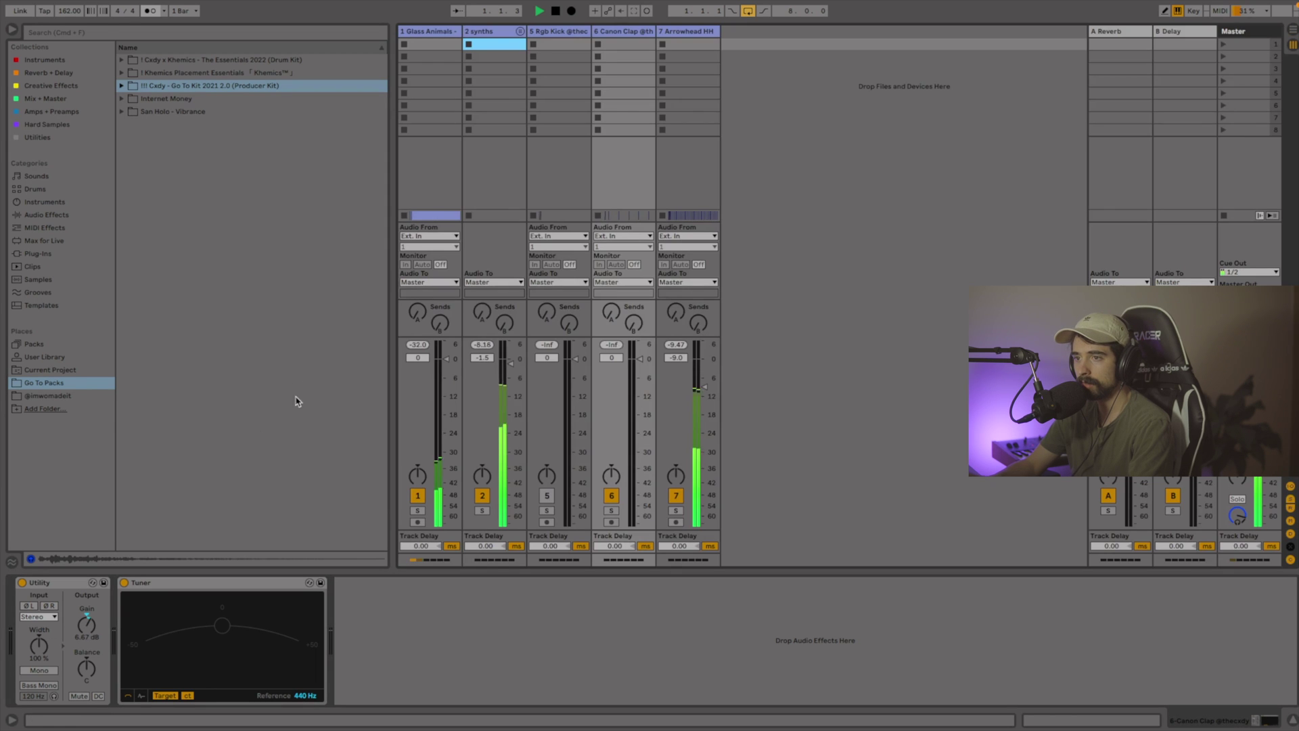
pyautogui.moveTo(640, 358); pyautogui.dragTo(639, 362)
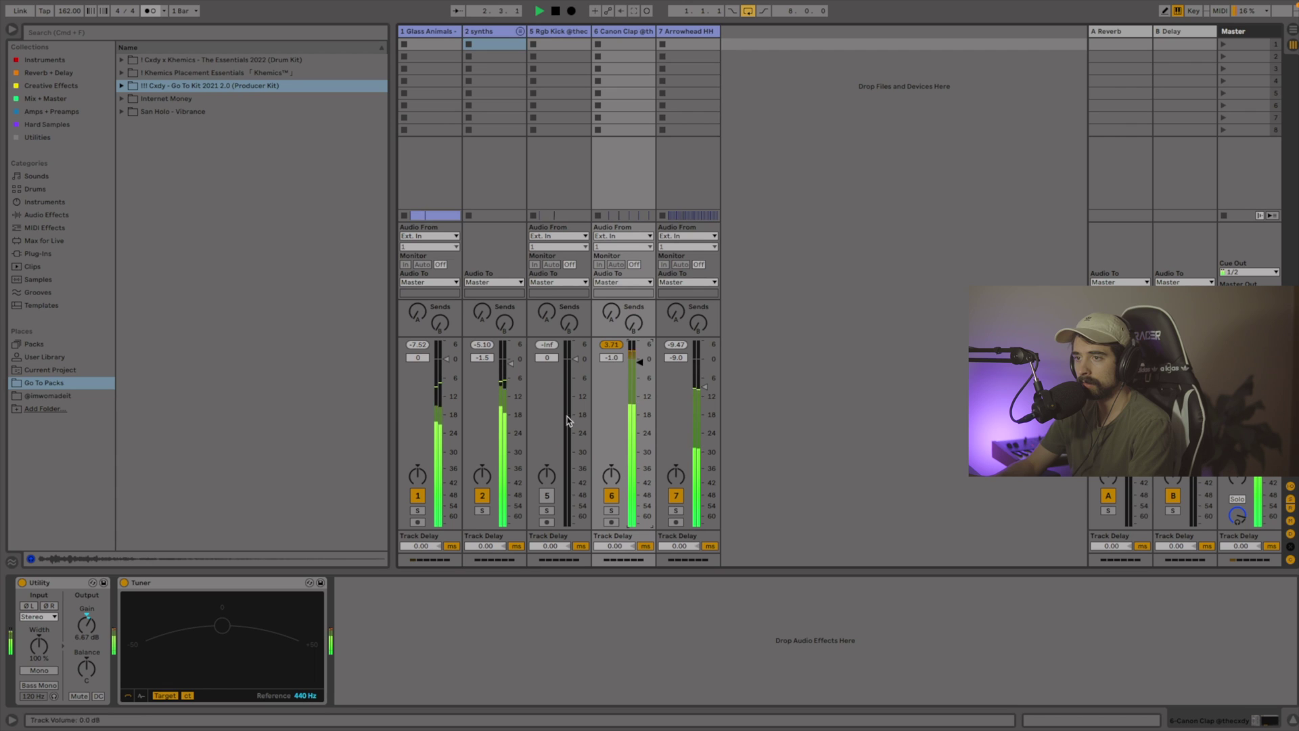
pyautogui.moveTo(87, 625); pyautogui.dragTo(86, 633)
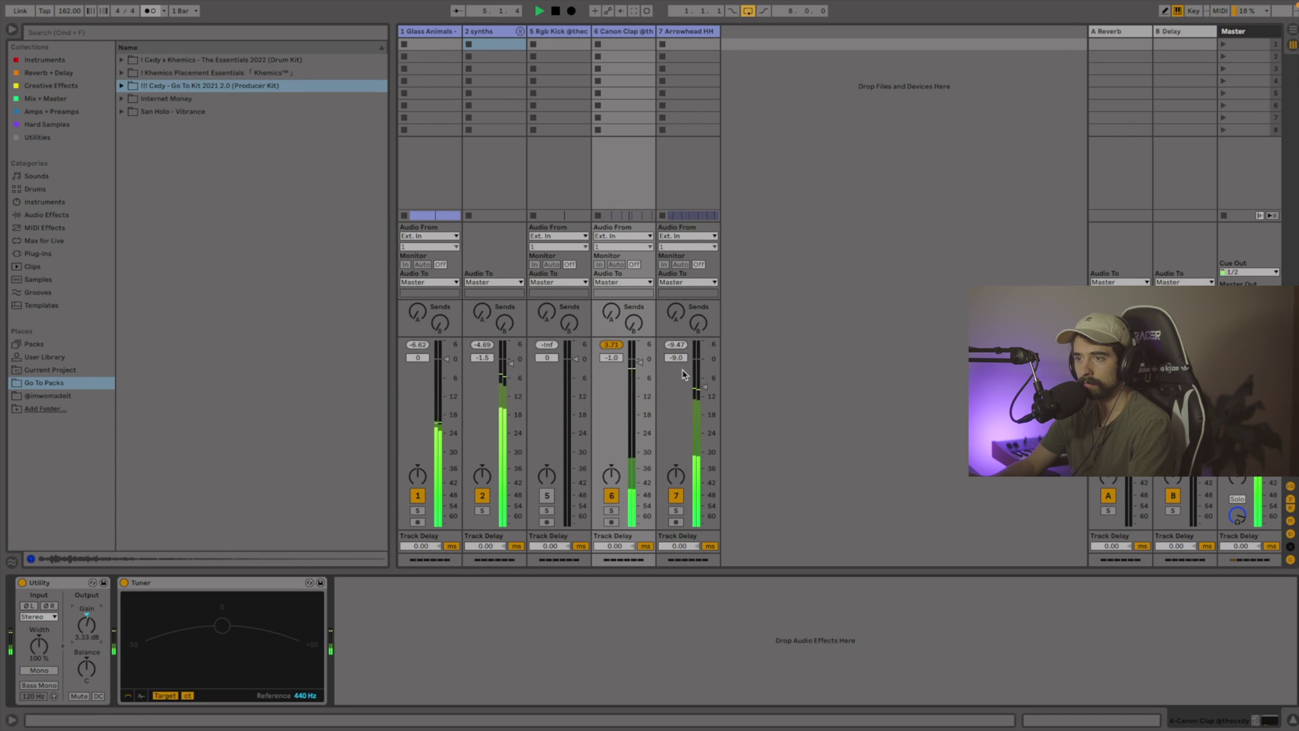
pyautogui.moveTo(639, 362); pyautogui.dragTo(640, 366)
pyautogui.press('Tab')
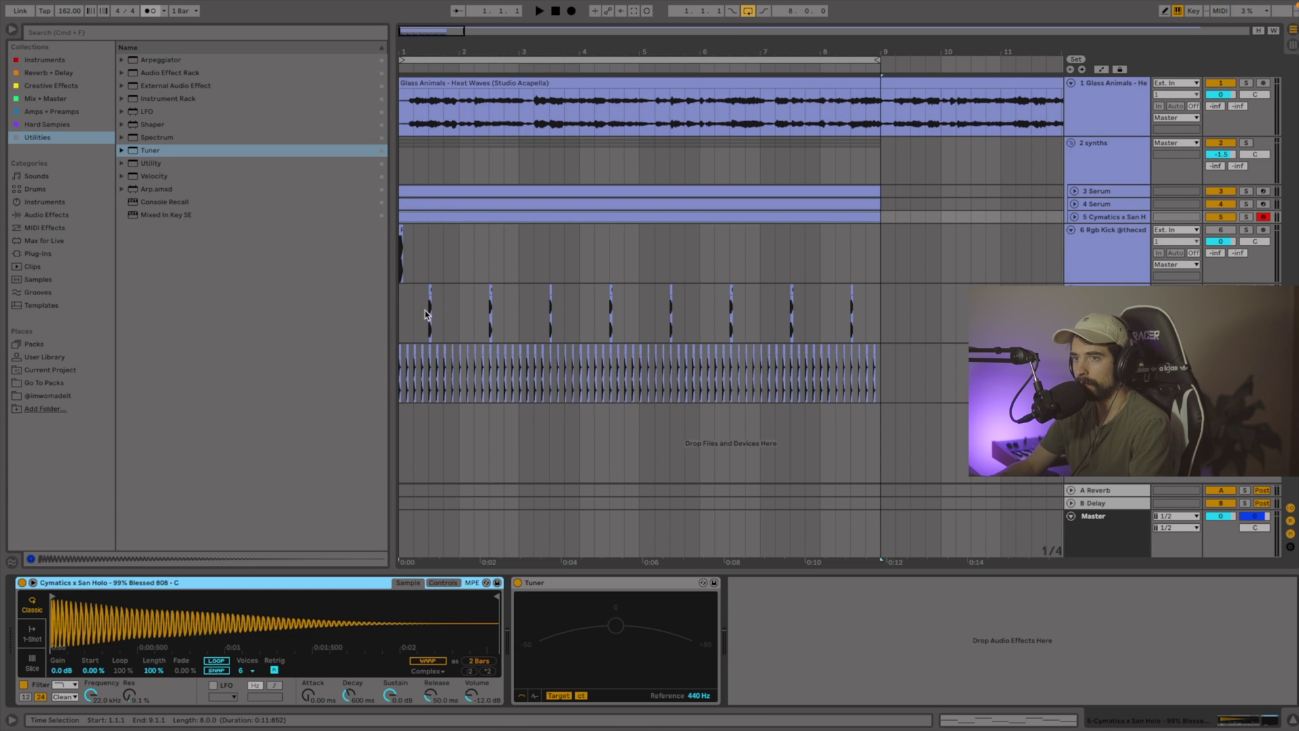
# Open the Cymatics 808 MIDI clip in an enlarged note editor and transpose all its notes up two octaves
pyautogui.doubleClick(449, 218)
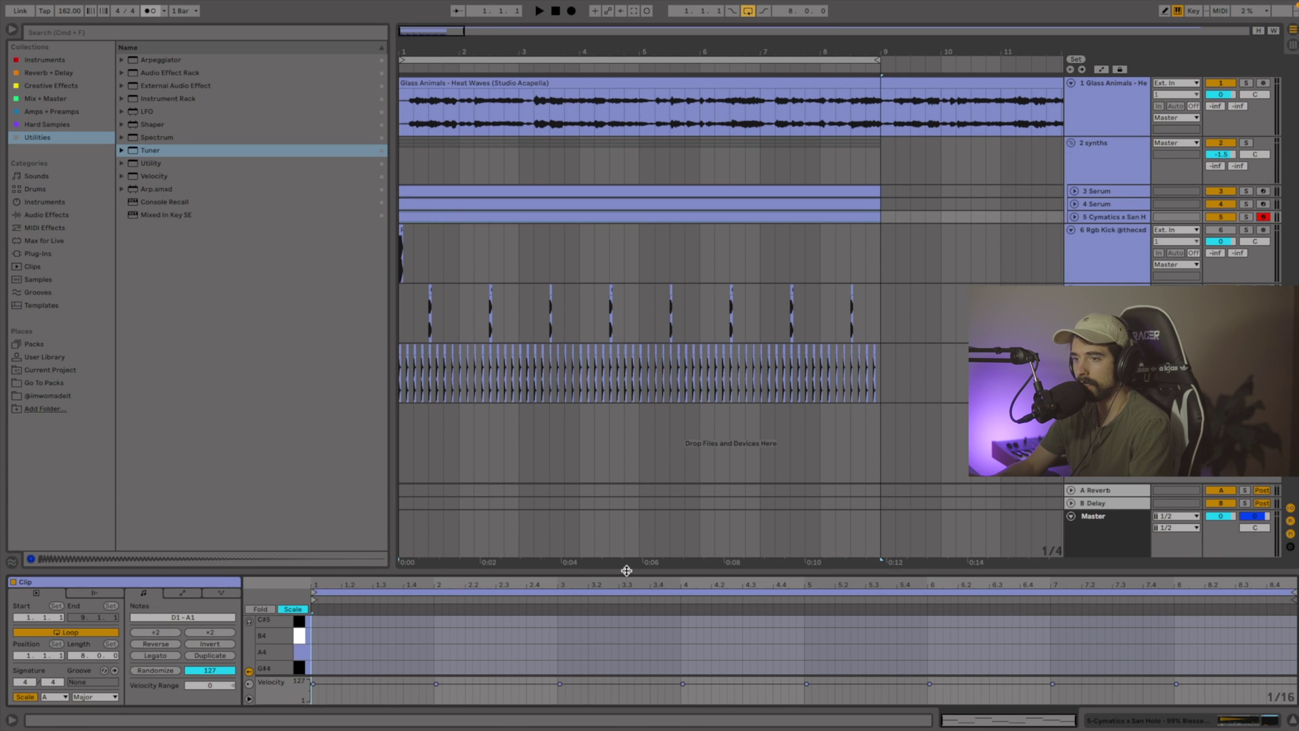
pyautogui.moveTo(632, 572); pyautogui.dragTo(637, 103)
pyautogui.scroll(3, 351, 470)
pyautogui.scroll(-6, 328, 560)
pyautogui.moveTo(278, 554); pyautogui.dragTo(1211, 174)
pyautogui.hotkey('shift', 'Up')
pyautogui.hotkey('shift', 'Up')
pyautogui.scroll(8, 870, 357)
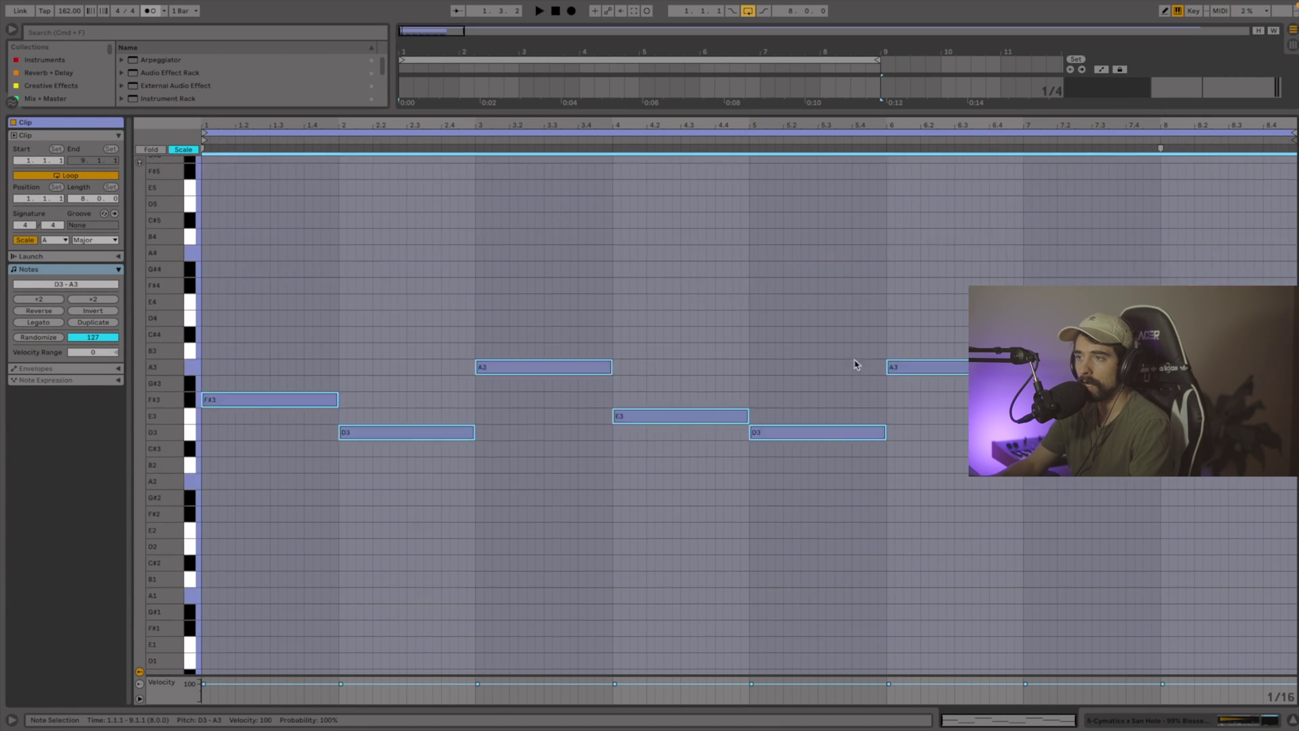
pyautogui.scroll(-4, 677, 390)
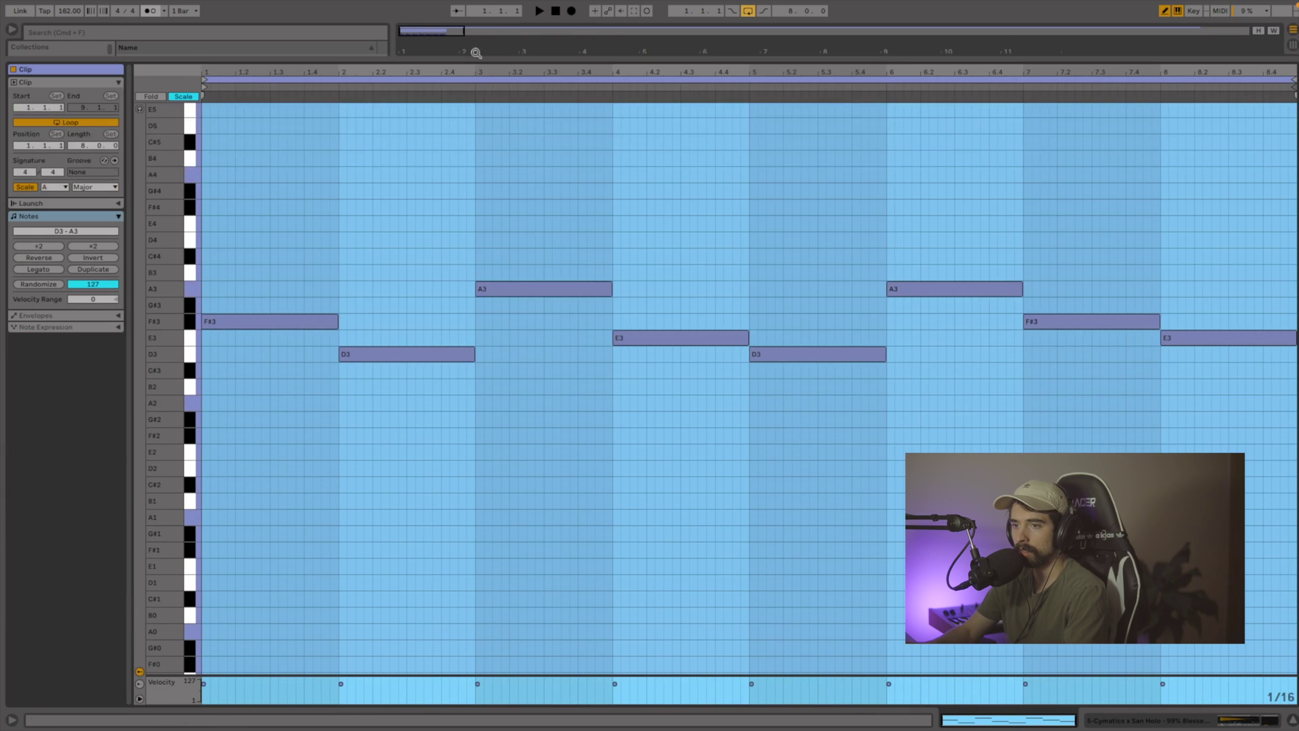
# Finish the 808 pattern of short sixteenth notes with F#3 at 7.2.3 and 7.4.3 and E3 at 8.2.1, then hide the clip editor
pyautogui.click(209, 319)
pyautogui.click(207, 319)
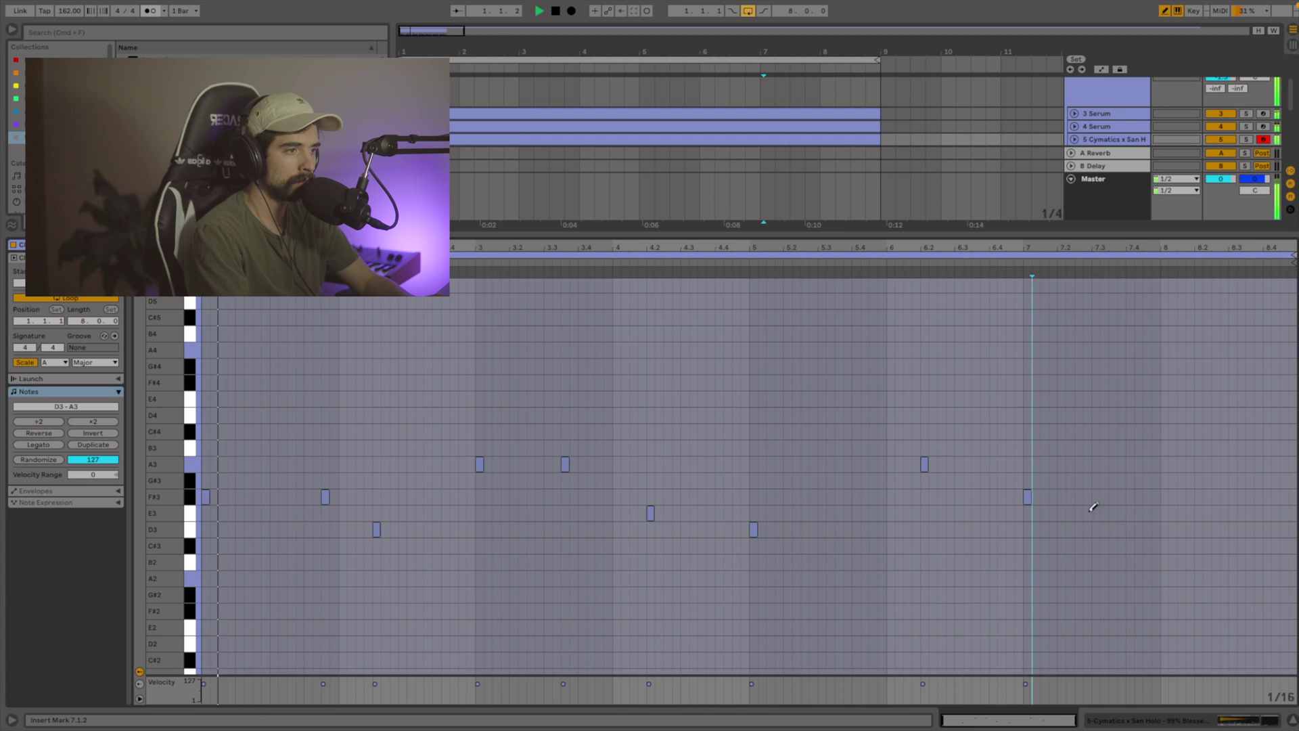
pyautogui.click(1078, 496)
pyautogui.click(1147, 496)
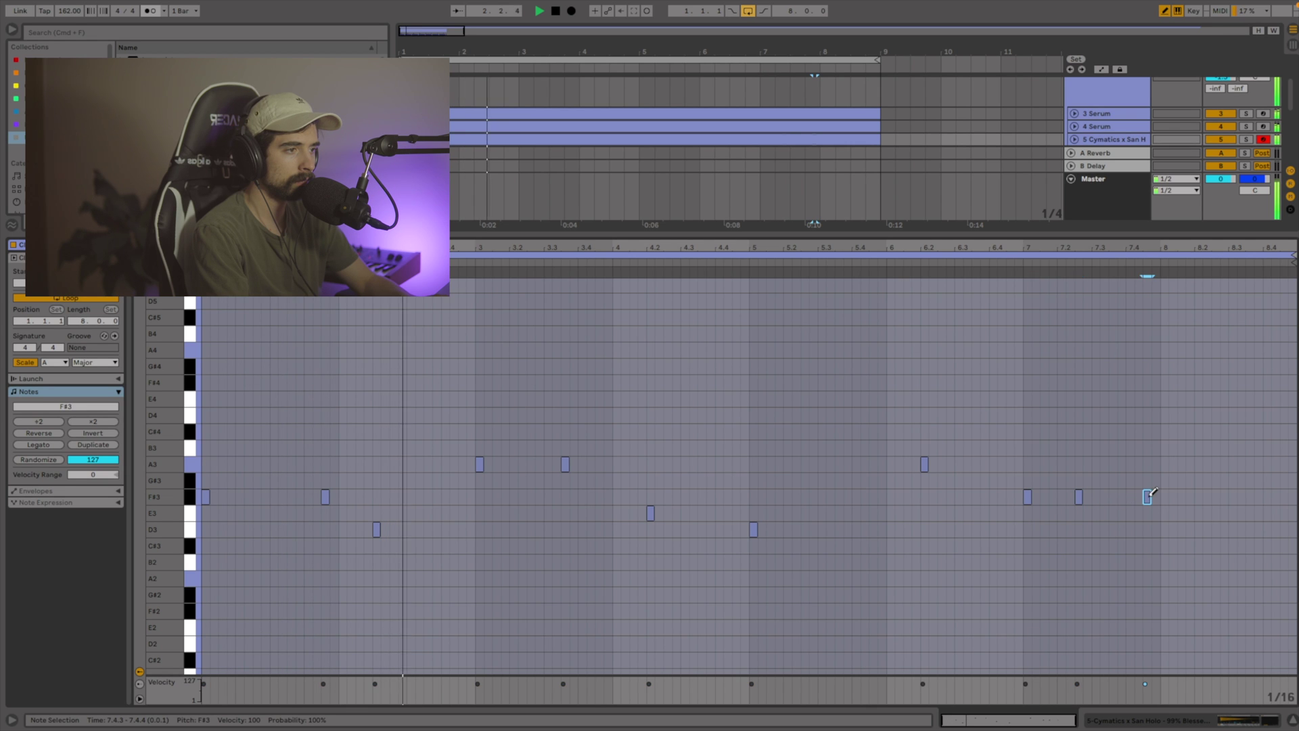
pyautogui.click(1198, 513)
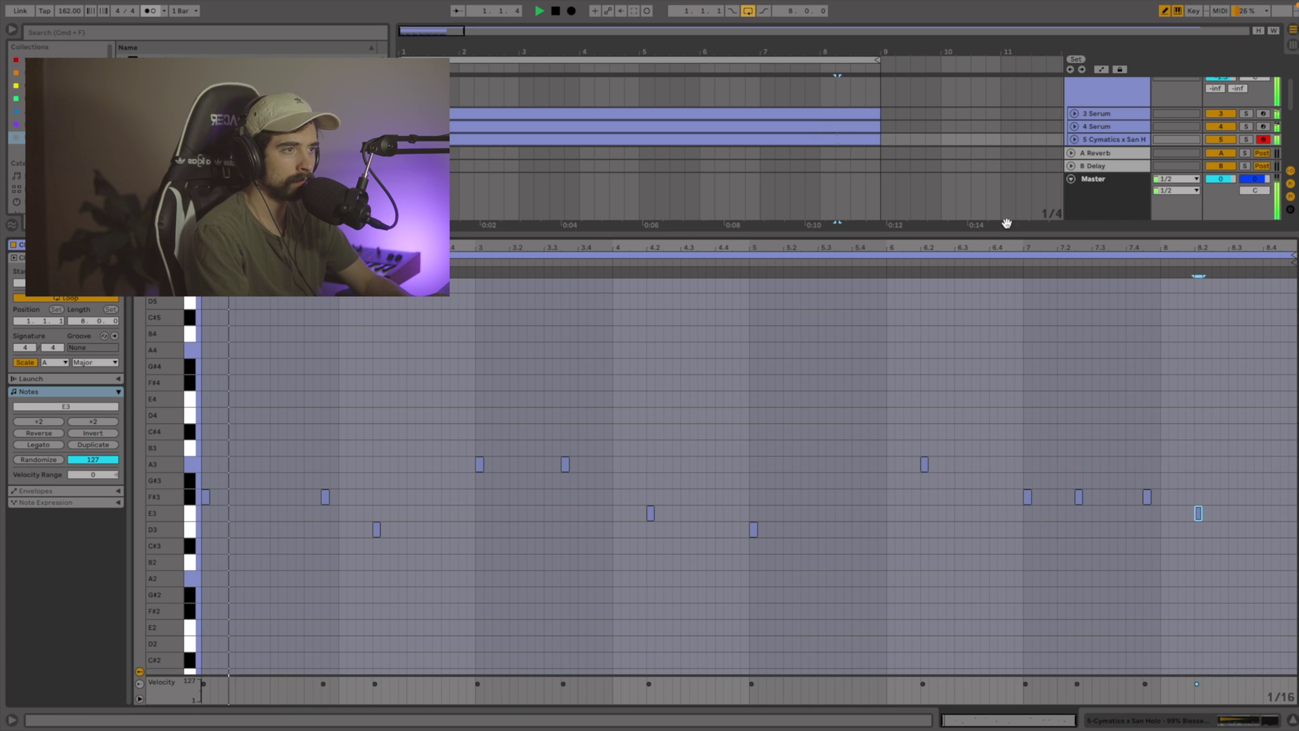
pyautogui.press('super+alt+l')
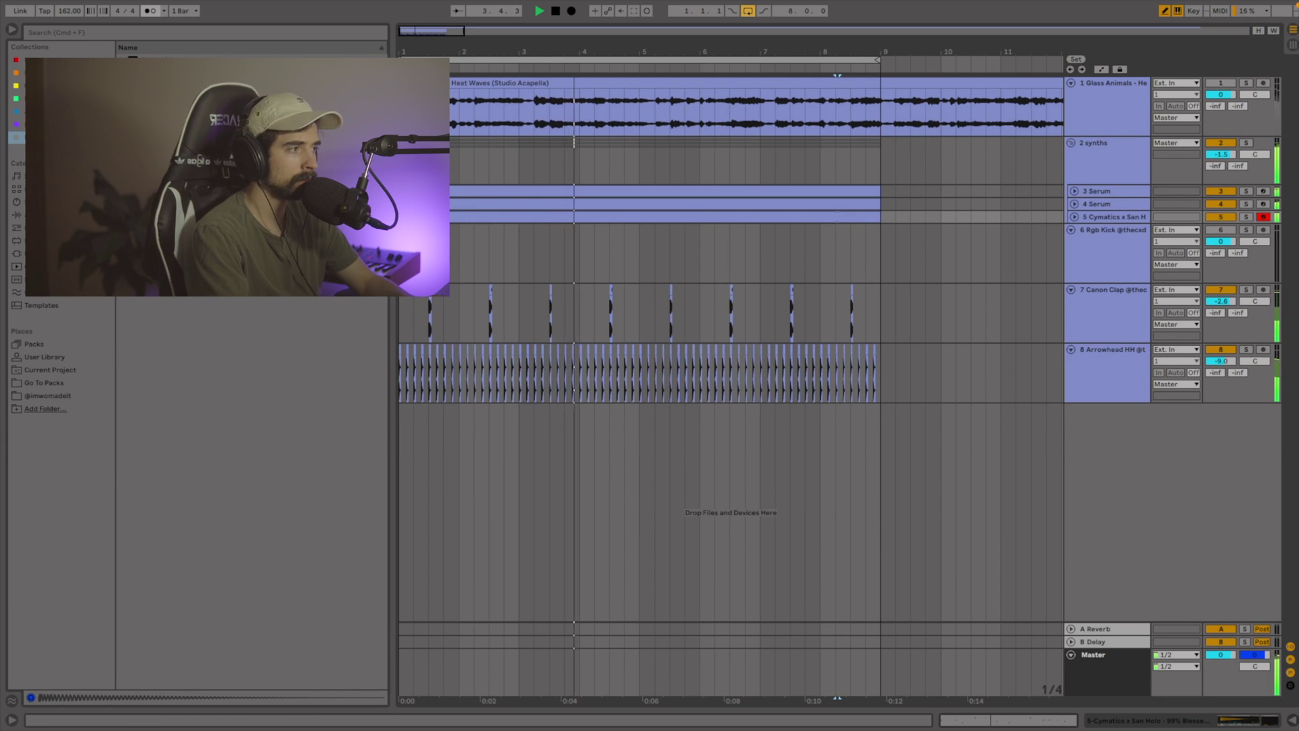
# Unfold the 808 track and paste copies of the Rgb Kick in line with its bass notes up to 8.2.1
pyautogui.click(1074, 217)
pyautogui.scroll(5, 644, 274)
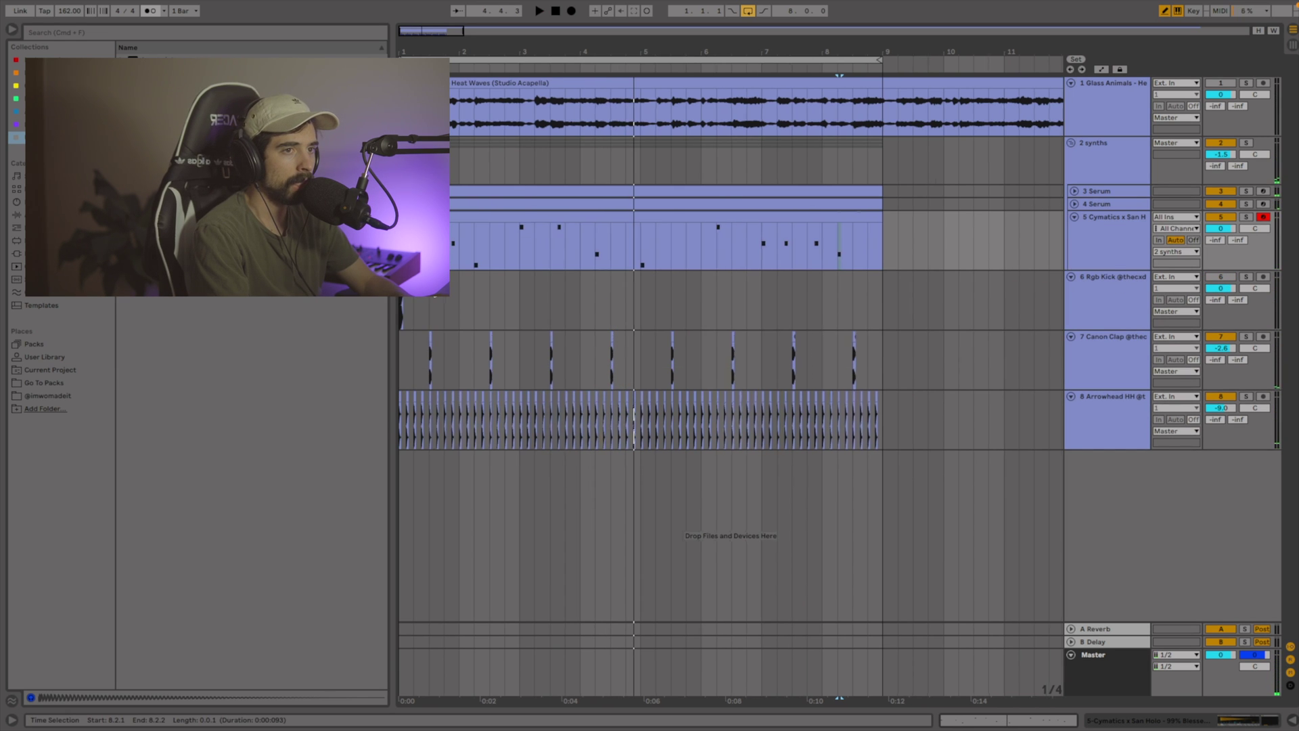
pyautogui.hscroll(-1, 594, 279)
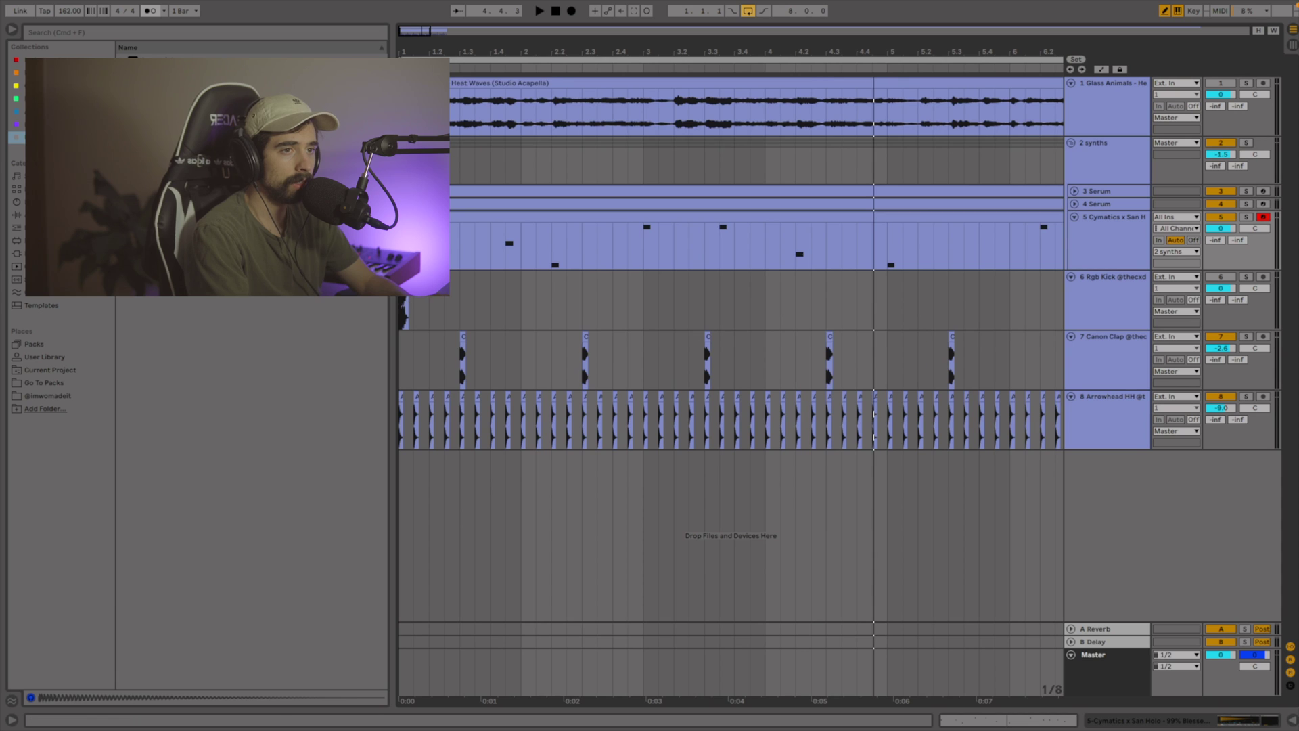
pyautogui.click(901, 293)
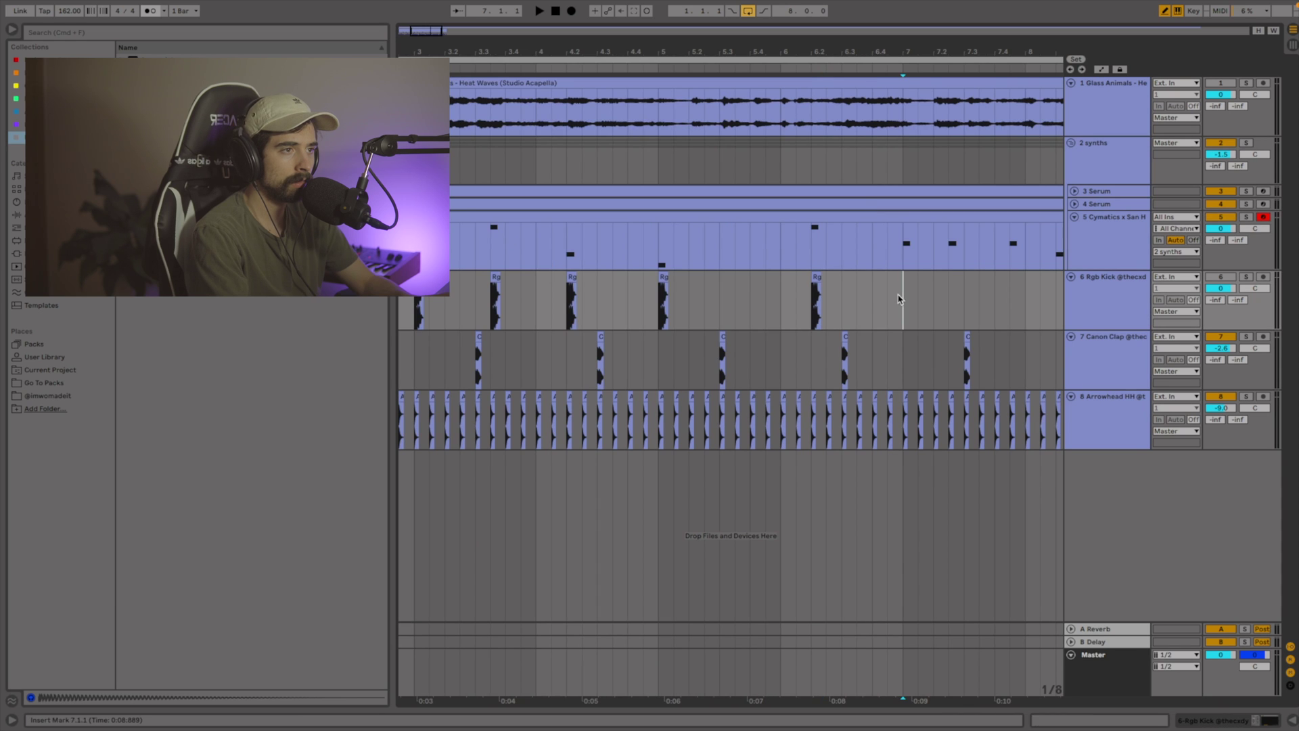
pyautogui.press('super+v')
pyautogui.hscroll(5, 956, 300)
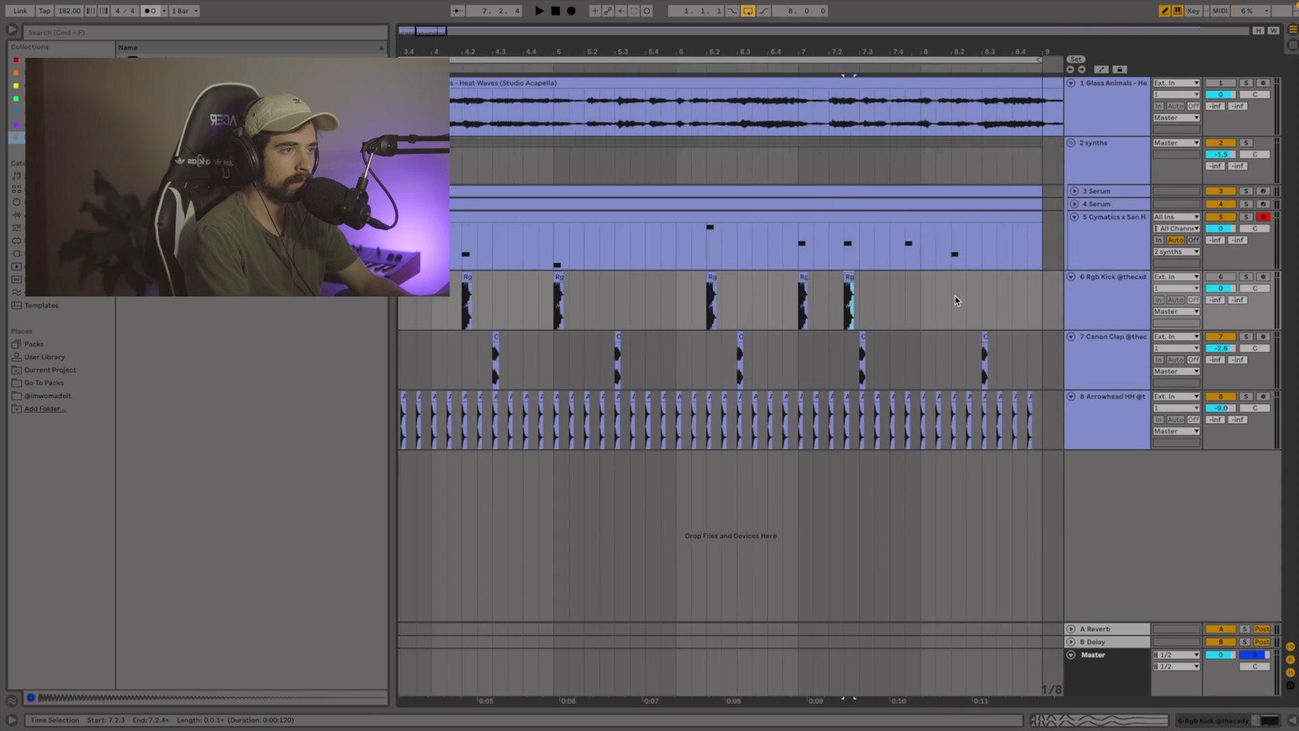
pyautogui.click(891, 293)
pyautogui.press('super+v')
pyautogui.click(921, 295)
pyautogui.click(931, 295)
pyautogui.press('super+v')
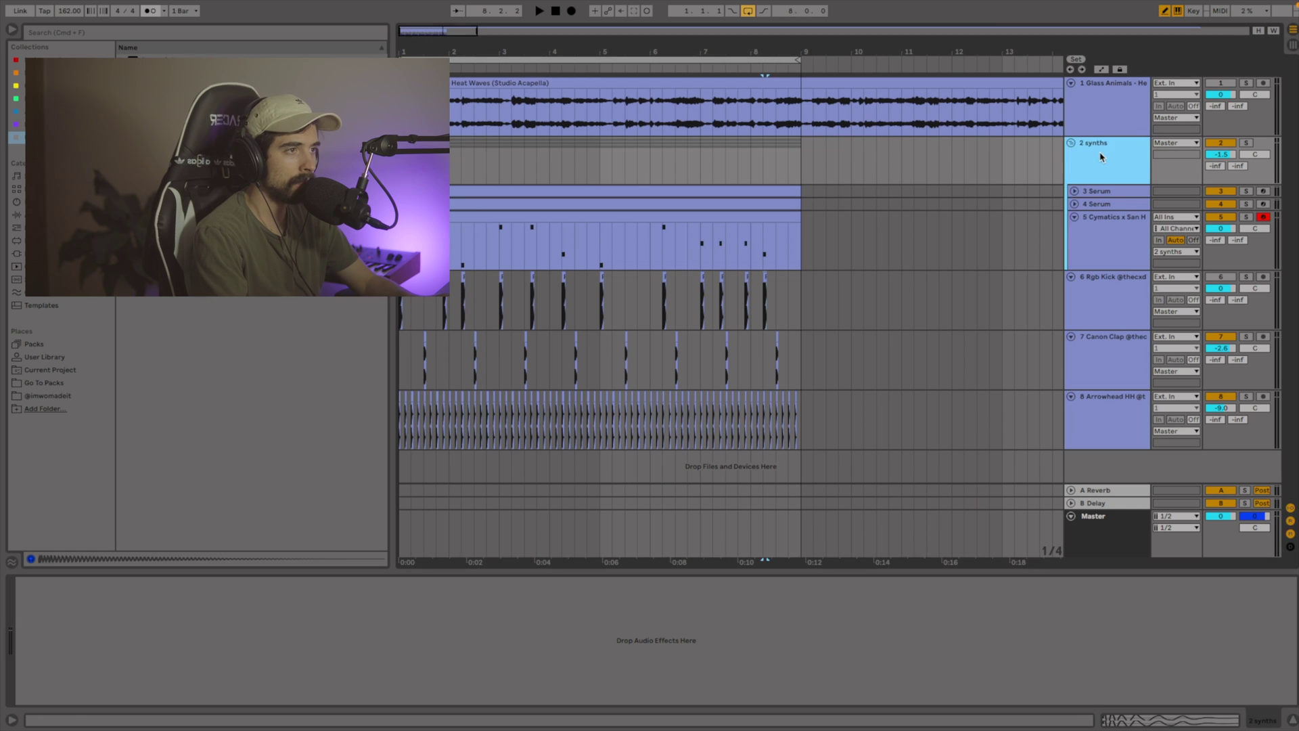
# Copy the Auto Pan and Reverb from the first Serum track onto the Glass Animals vocal track
pyautogui.click(1091, 192)
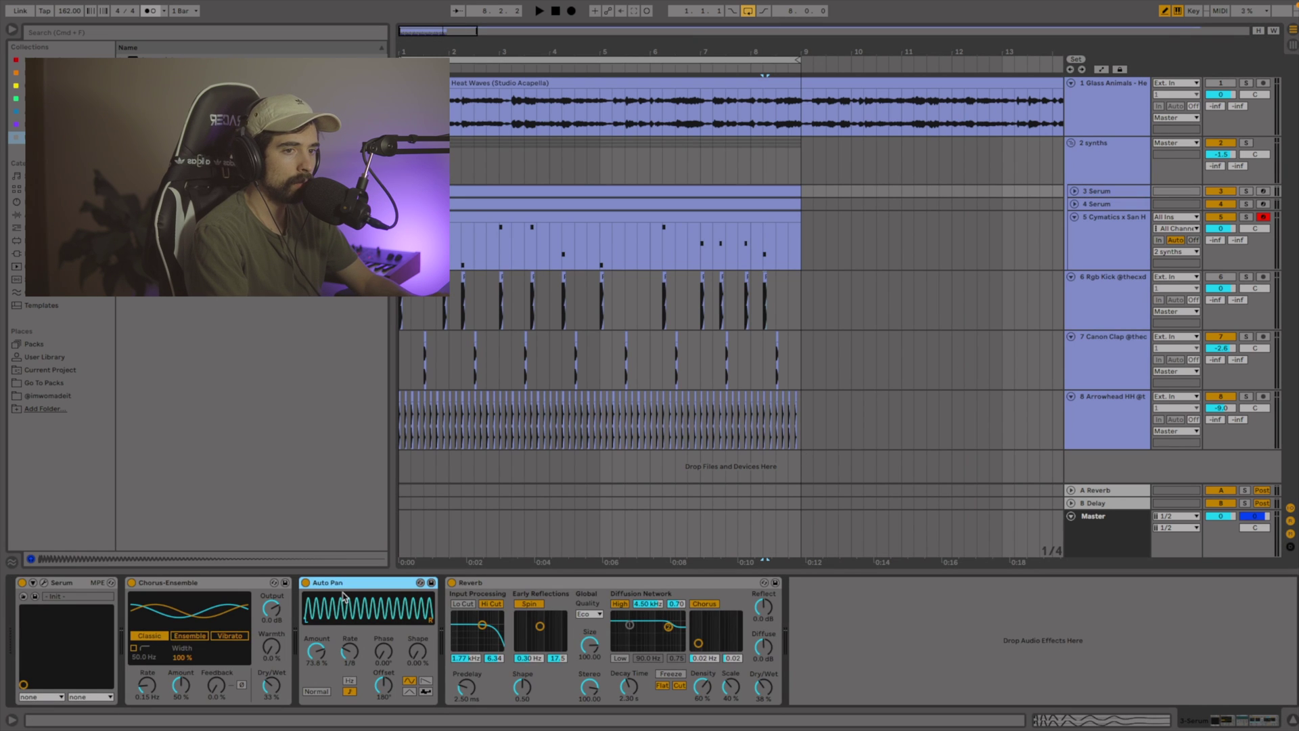
pyautogui.click(486, 585)
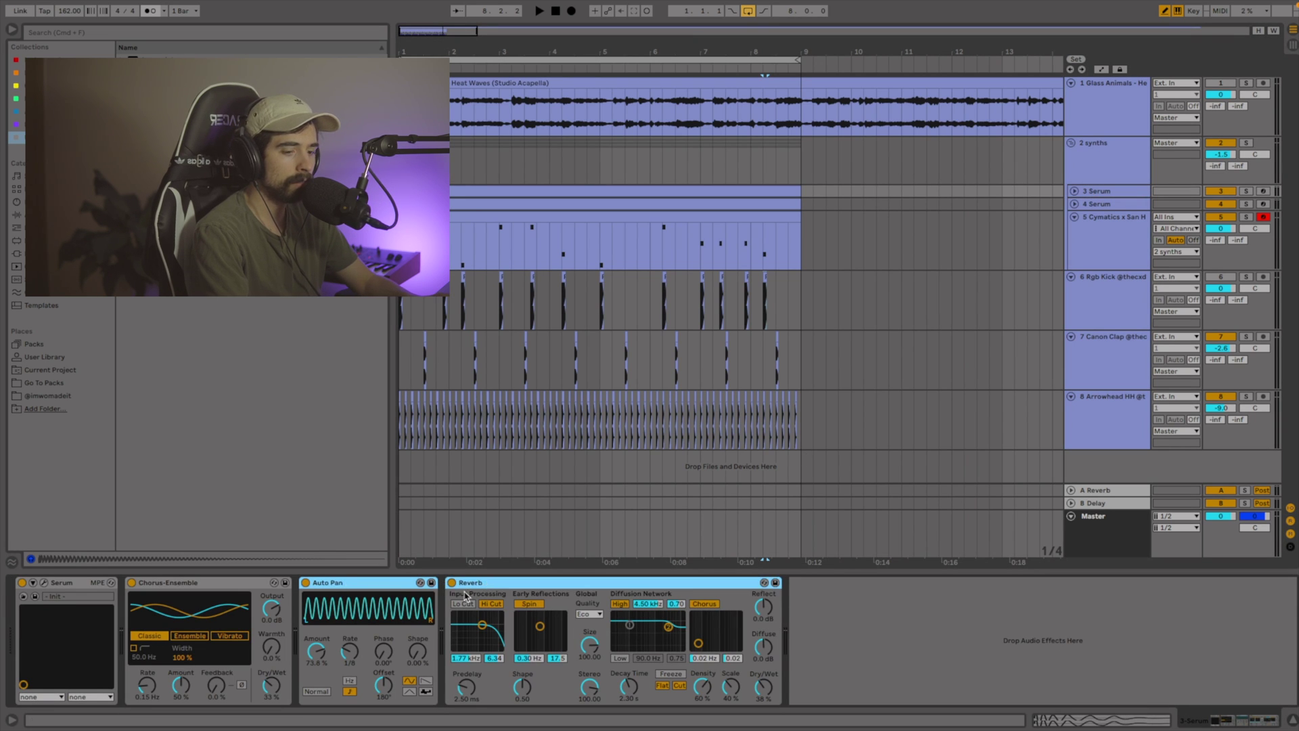
pyautogui.click(1076, 117)
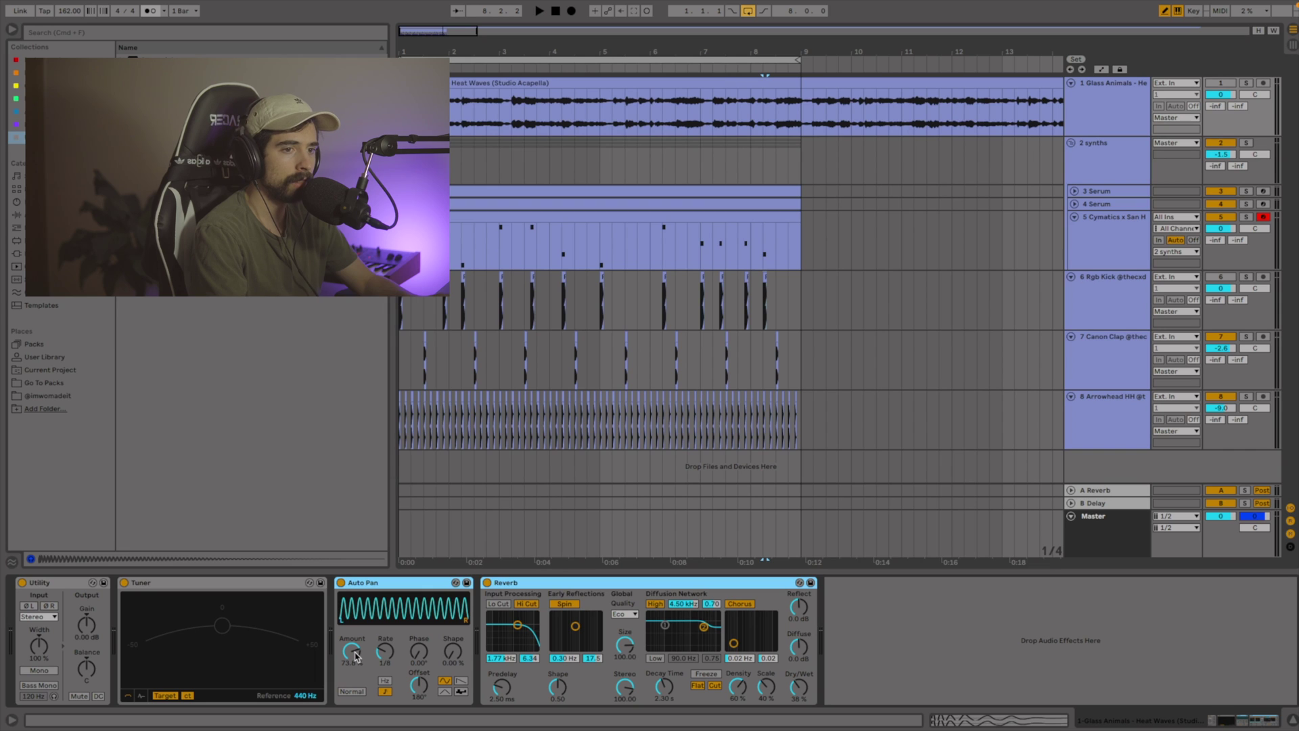
# During playback, set the vocal's Auto Pan amount to 61.9% and the synths group volume to -4.8 dB
pyautogui.press('space')
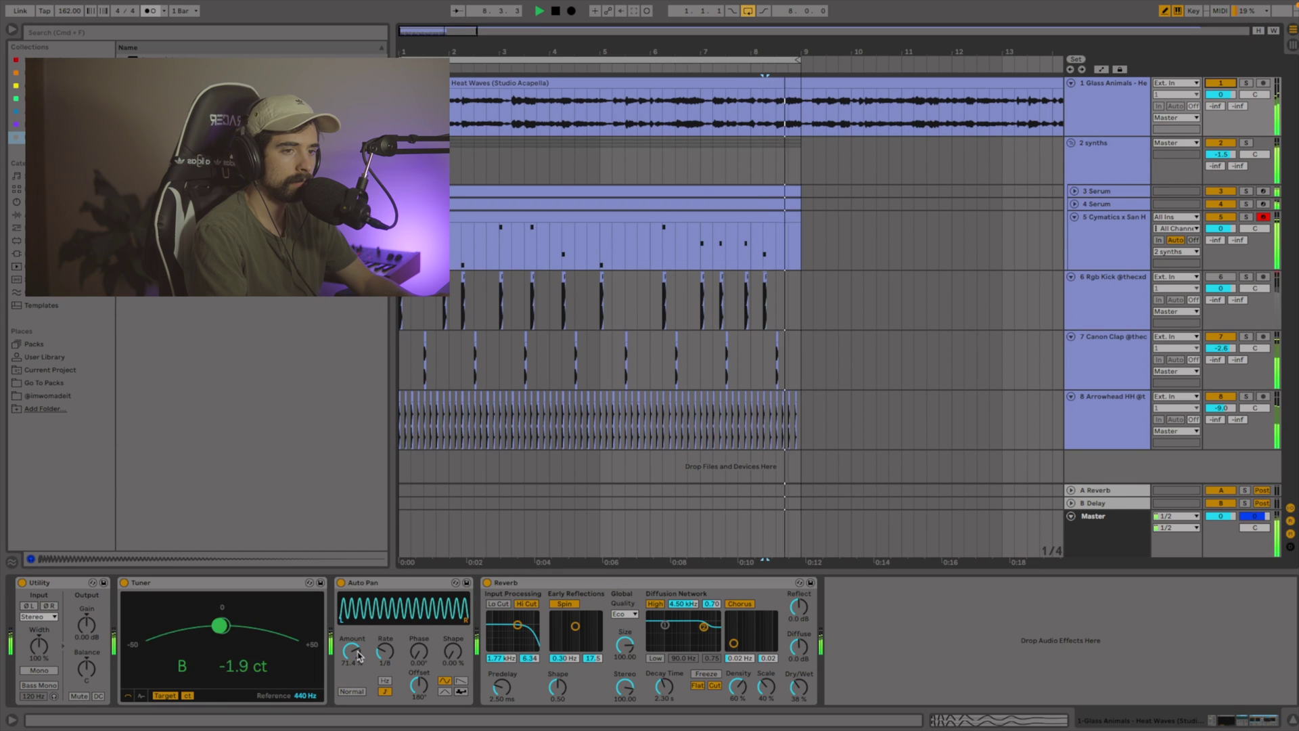
pyautogui.press('Tab')
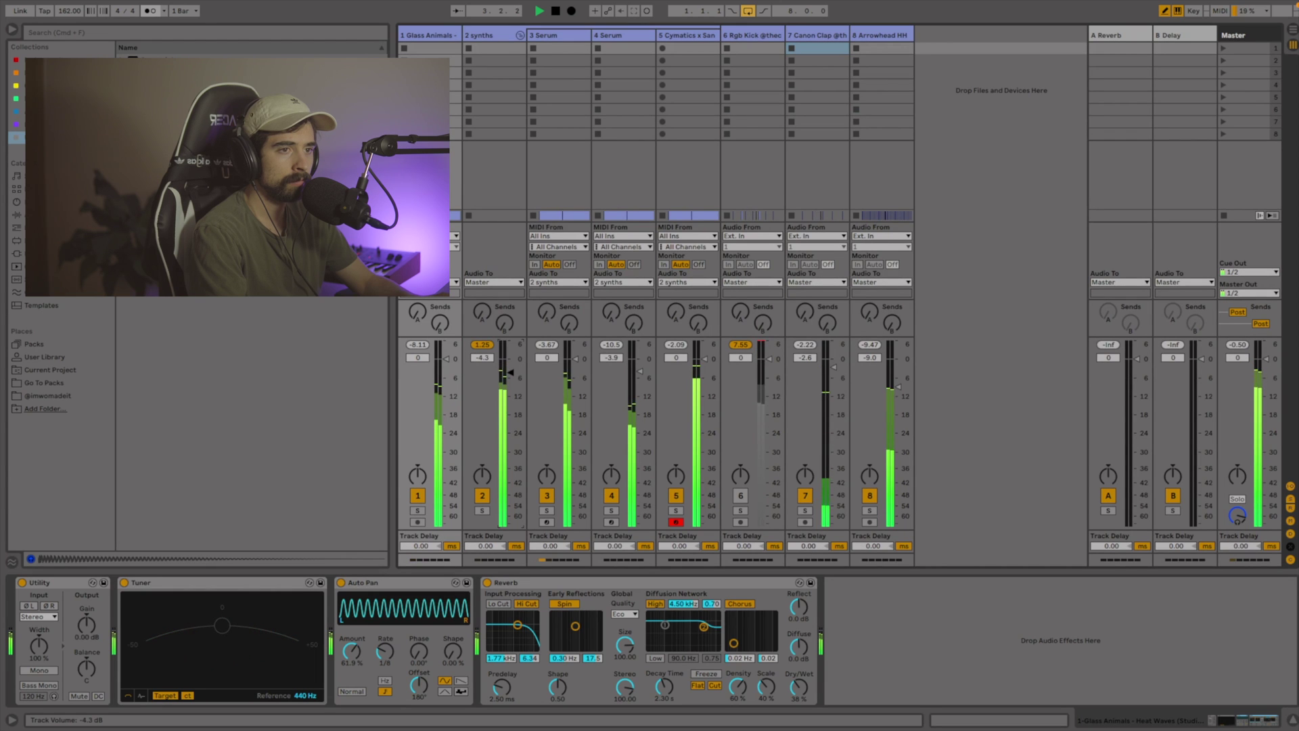
pyautogui.click(422, 42)
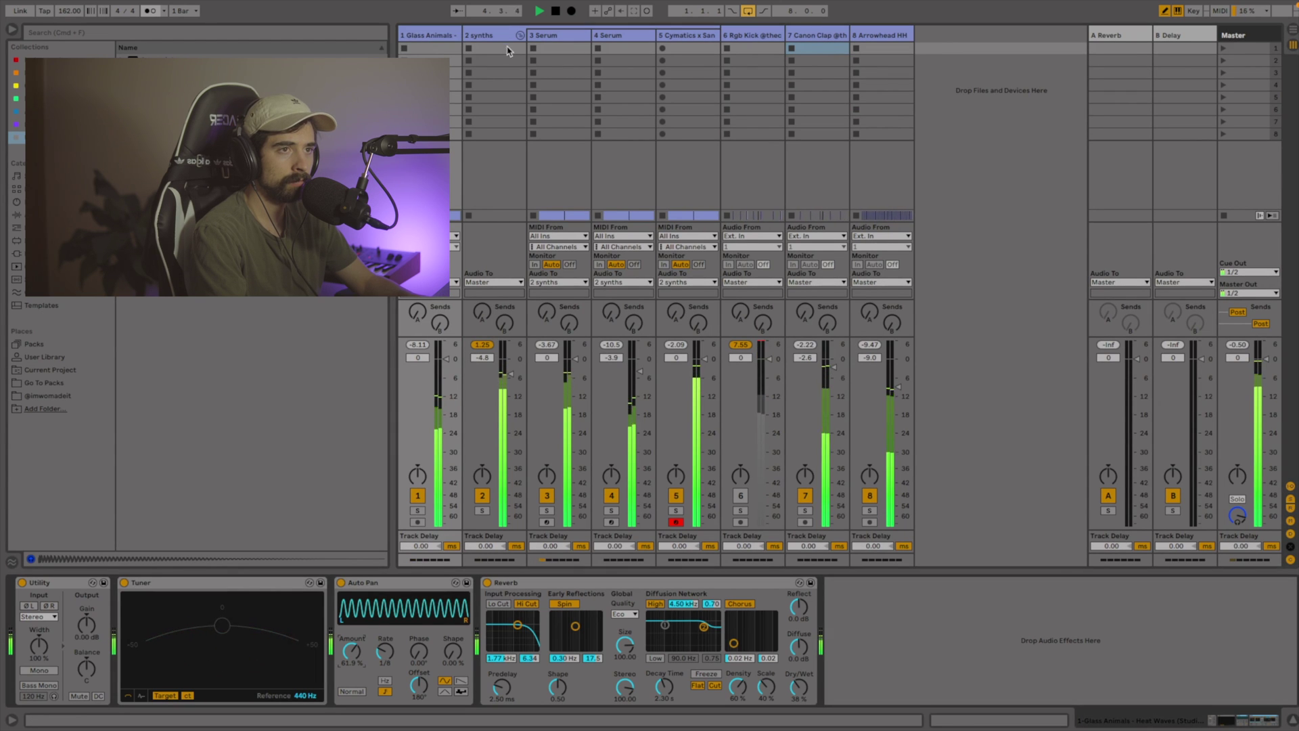
# In the arrangement, raise the Heat Waves vocal clip's gain to 4.94 dB
pyautogui.press('Tab')
pyautogui.click(645, 80)
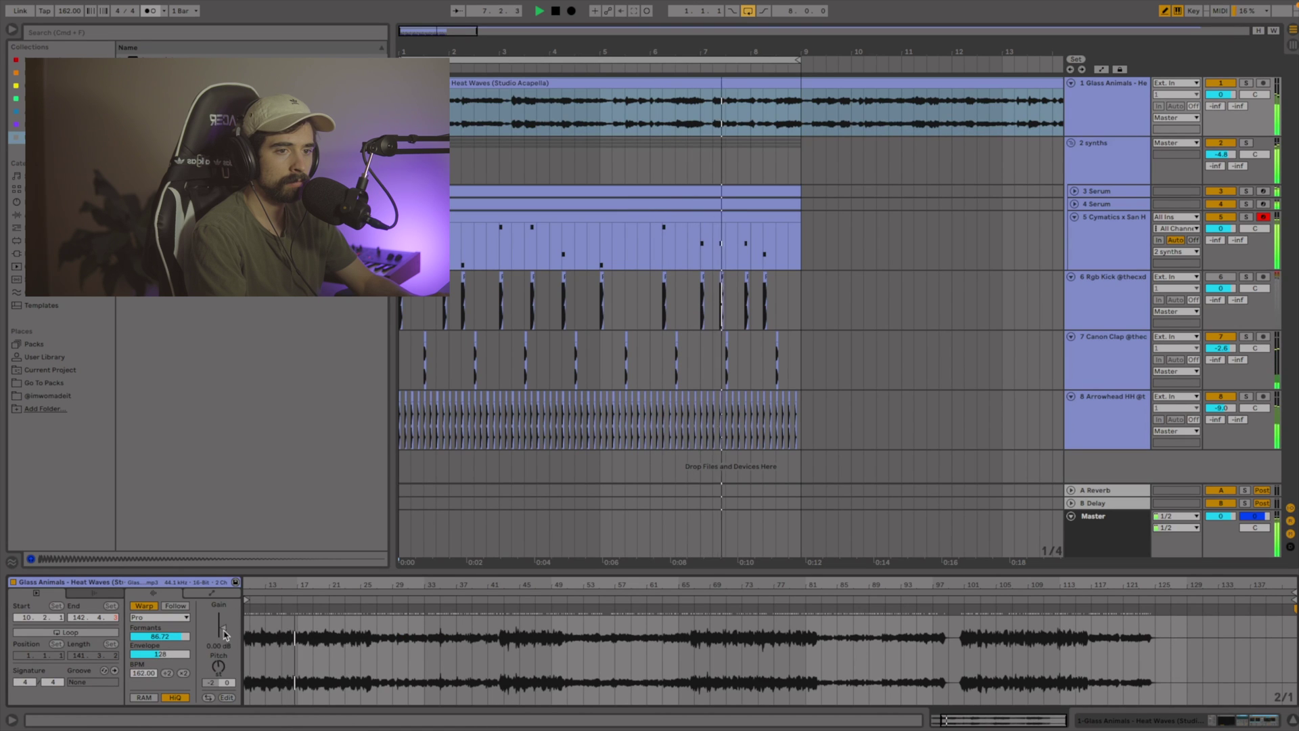
pyautogui.moveTo(222, 627); pyautogui.dragTo(223, 624)
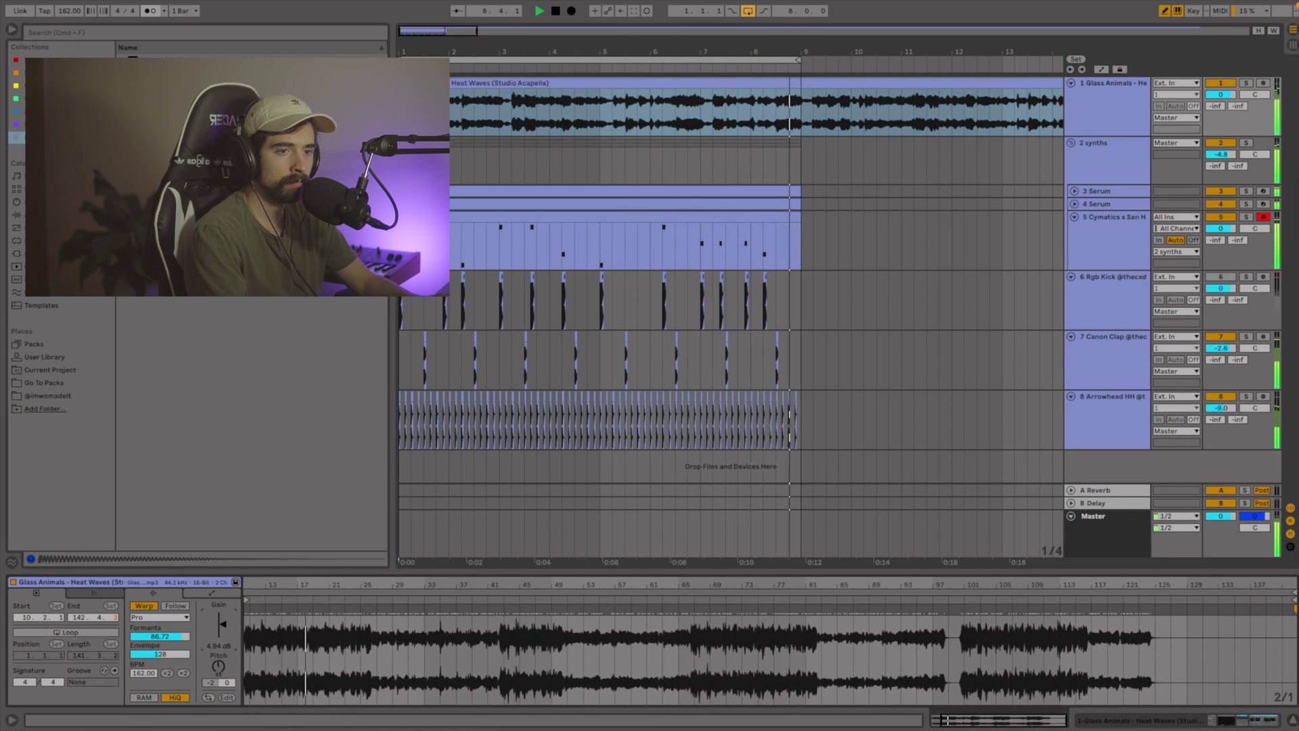
# Set the mixer levels to -2.1 dB for the synths group, -3.2 dB for the 808 and -7.4 dB for the Rgb Kick
pyautogui.press('Tab')
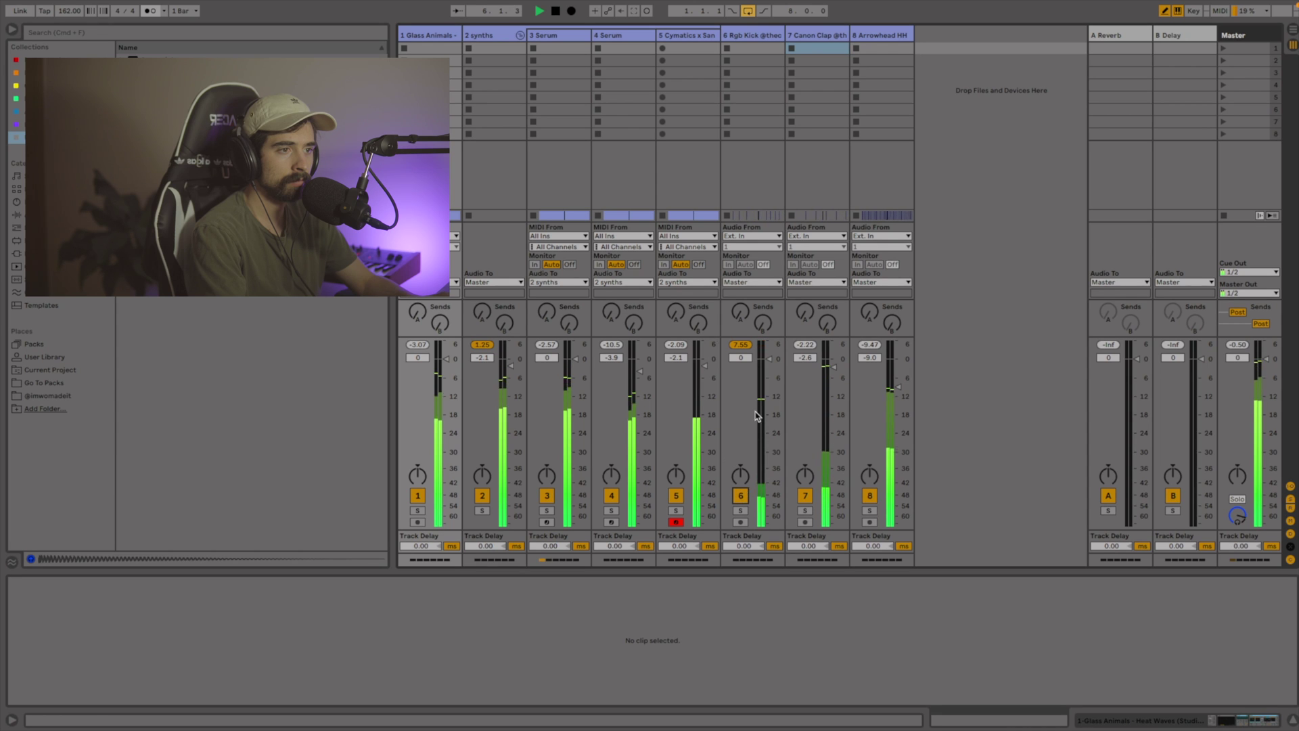
pyautogui.moveTo(771, 377); pyautogui.dragTo(771, 387)
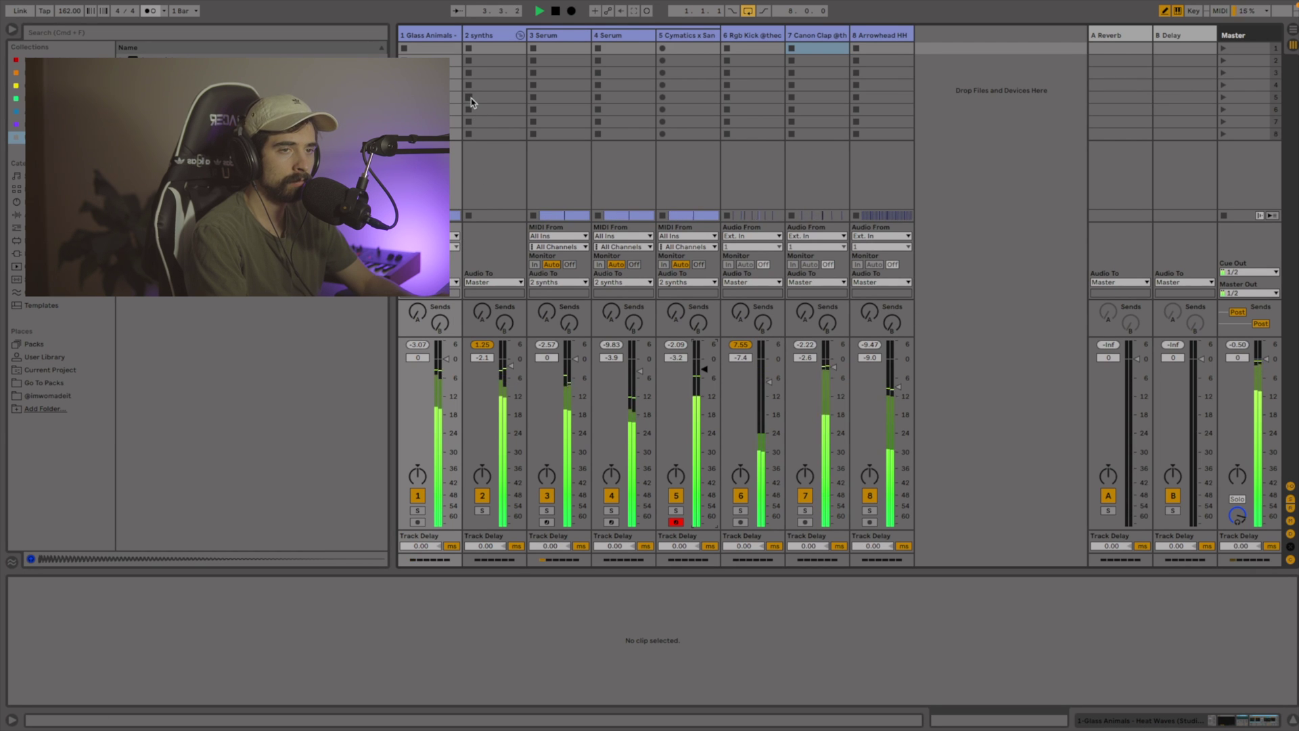
pyautogui.press('Tab')
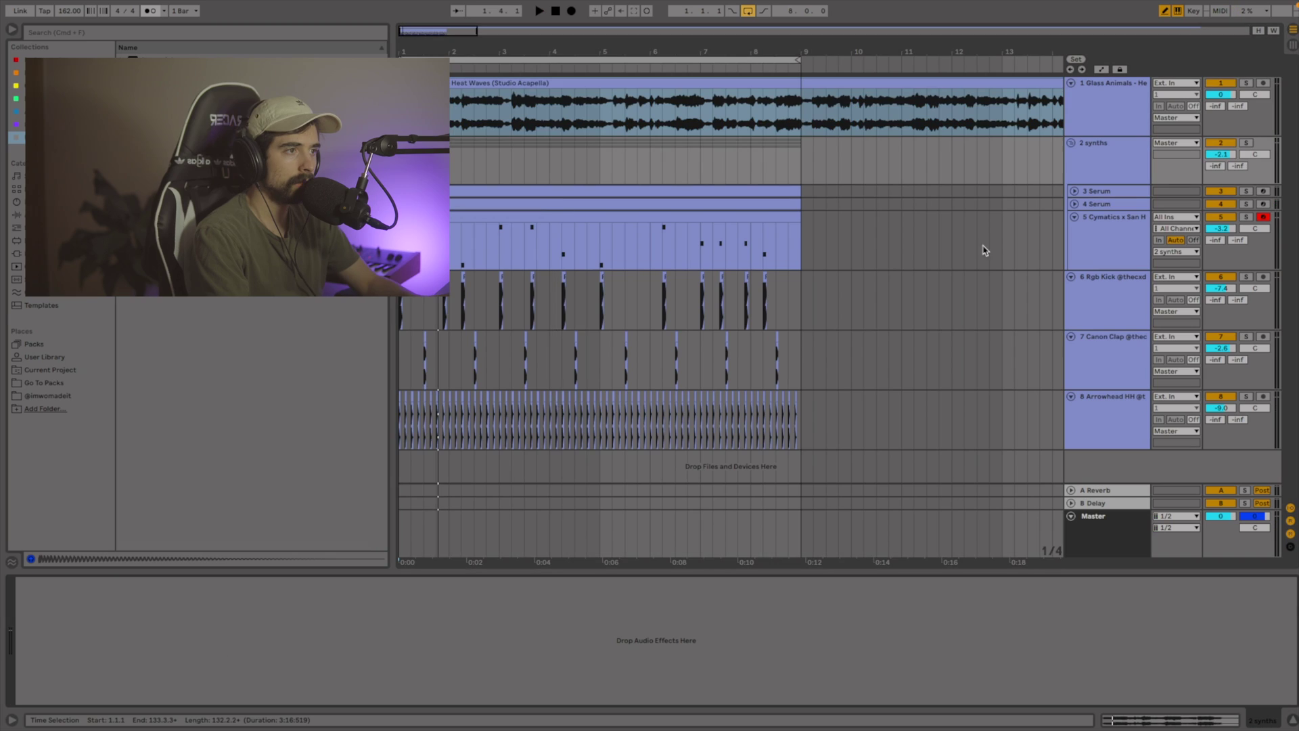
# Move the 808 track out of the synths group, then fold and select the group
pyautogui.click(1116, 237)
pyautogui.moveTo(1100, 276); pyautogui.dragTo(1101, 274)
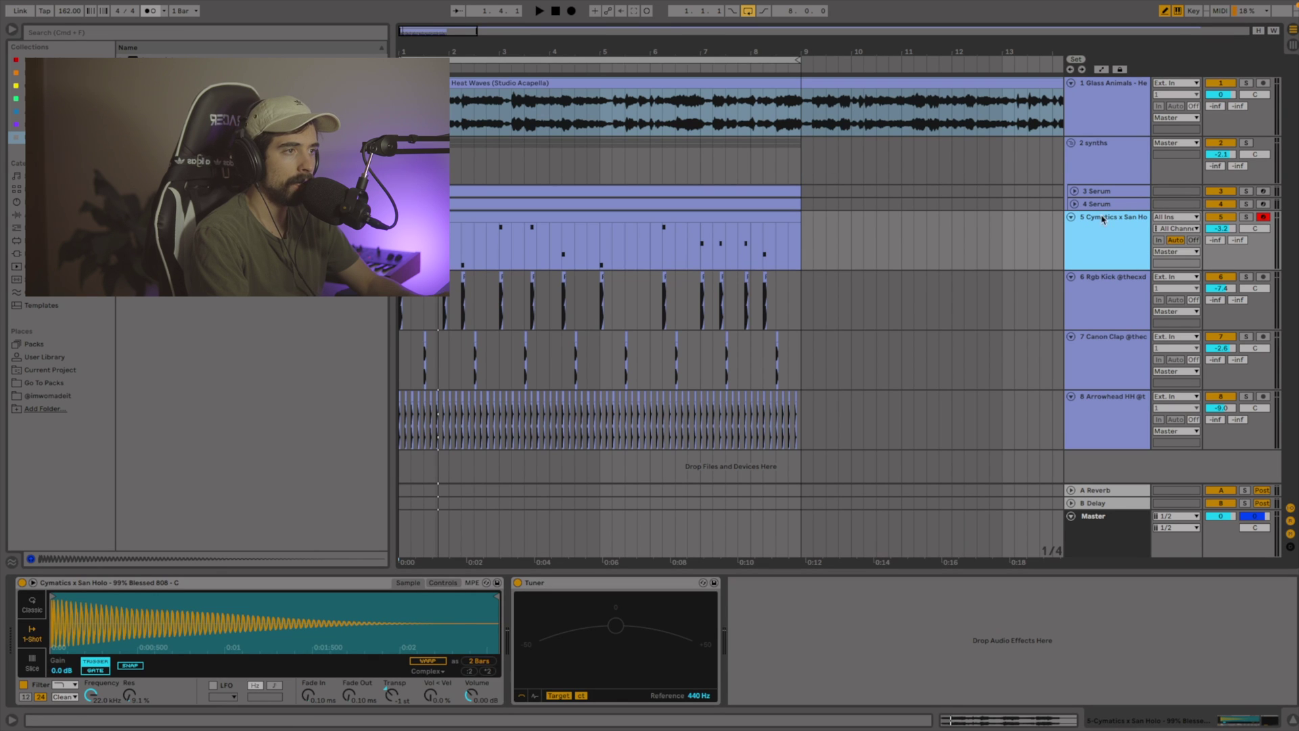
pyautogui.click(1071, 142)
pyautogui.click(1089, 142)
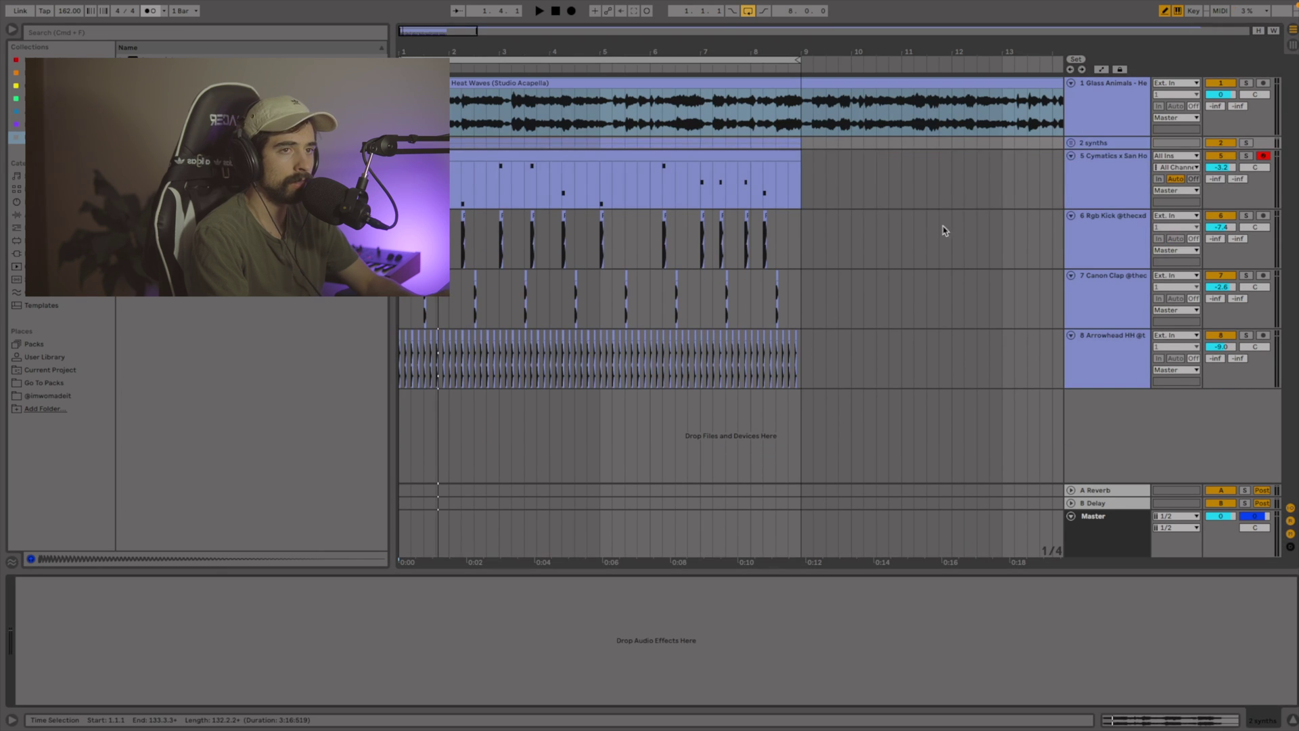
# Add the Side Chain compressor preset to the synths group and use 6-Rgb Kick as its sidechain input
pyautogui.click(41, 99)
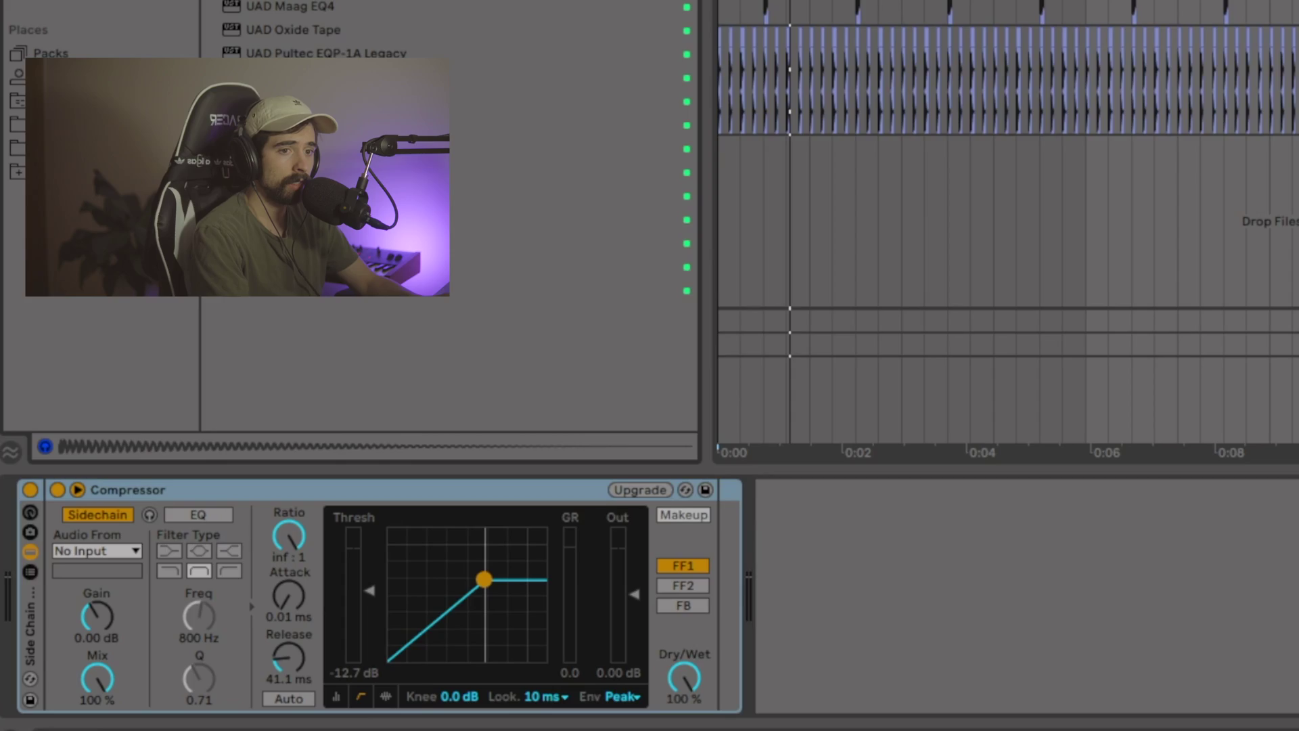
pyautogui.click(109, 550)
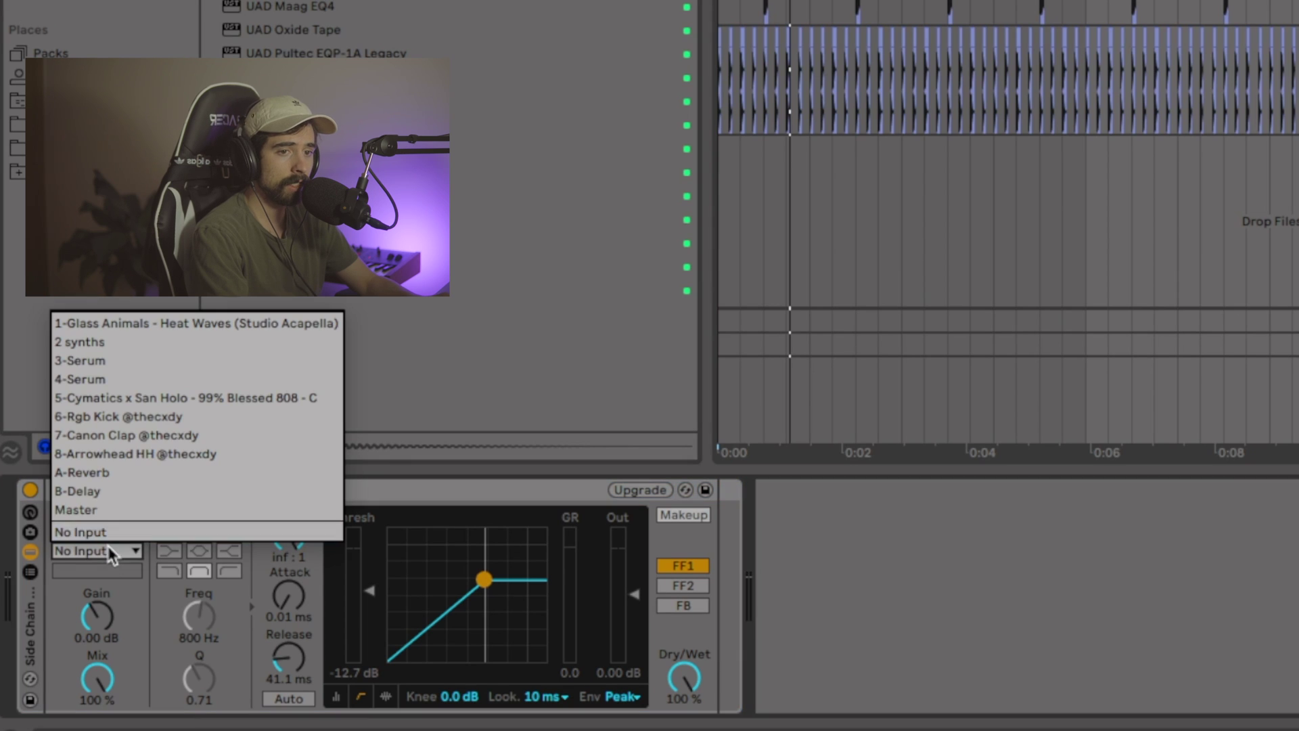
pyautogui.click(92, 413)
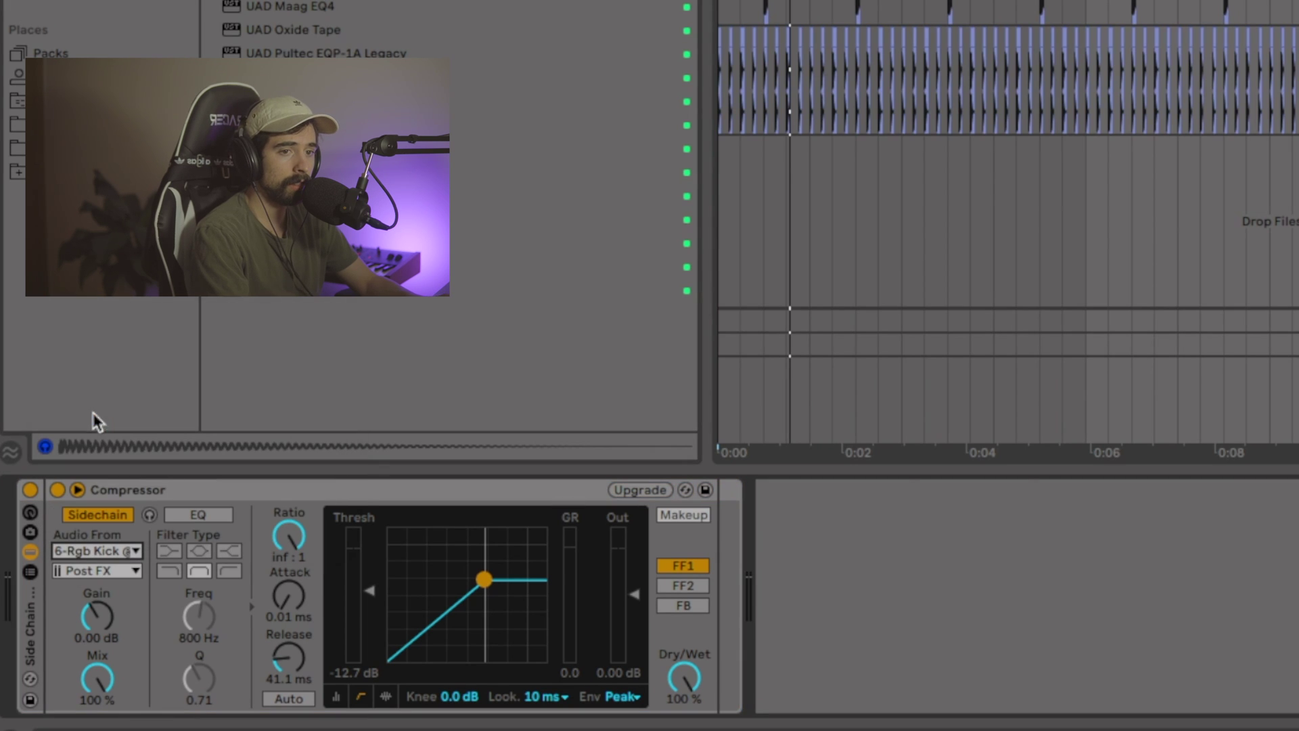
# Set the sidechain compressor's threshold to -16.4 dB while listening to the loop
pyautogui.moveTo(374, 598); pyautogui.dragTo(376, 622)
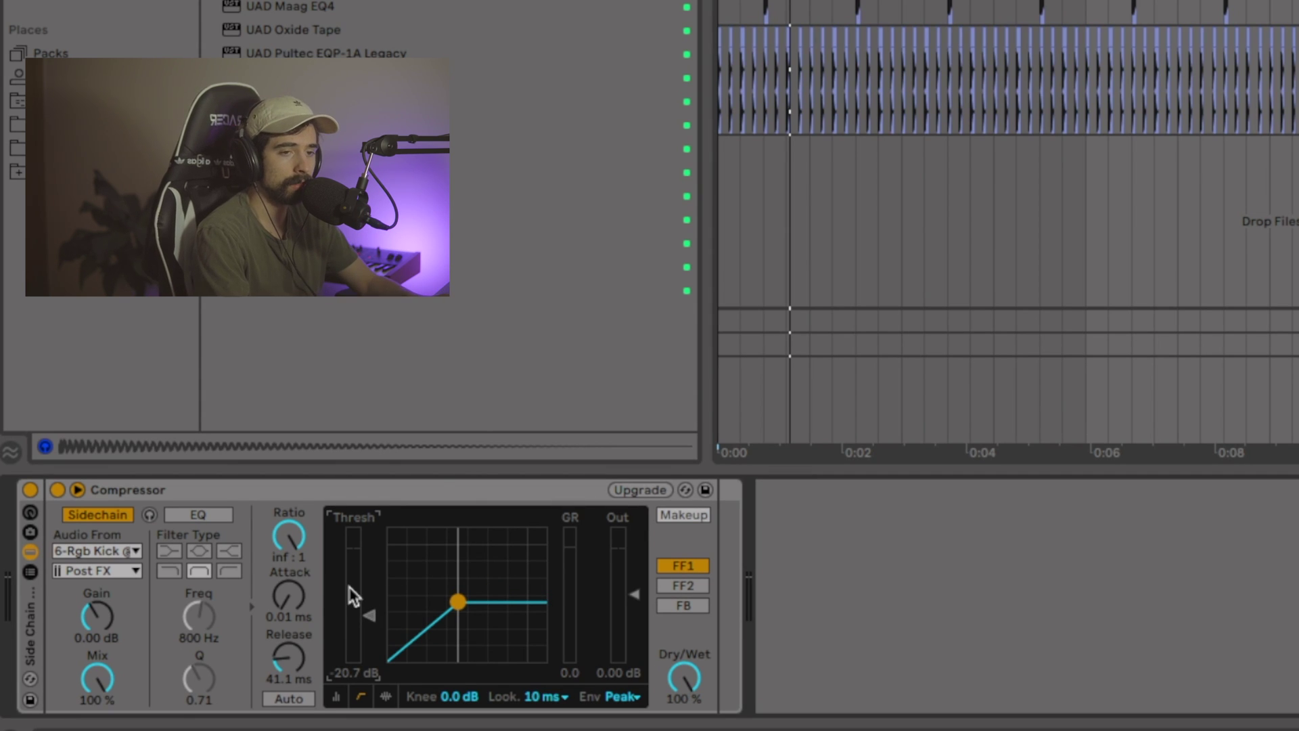
pyautogui.press('space')
pyautogui.moveTo(369, 625); pyautogui.dragTo(369, 603)
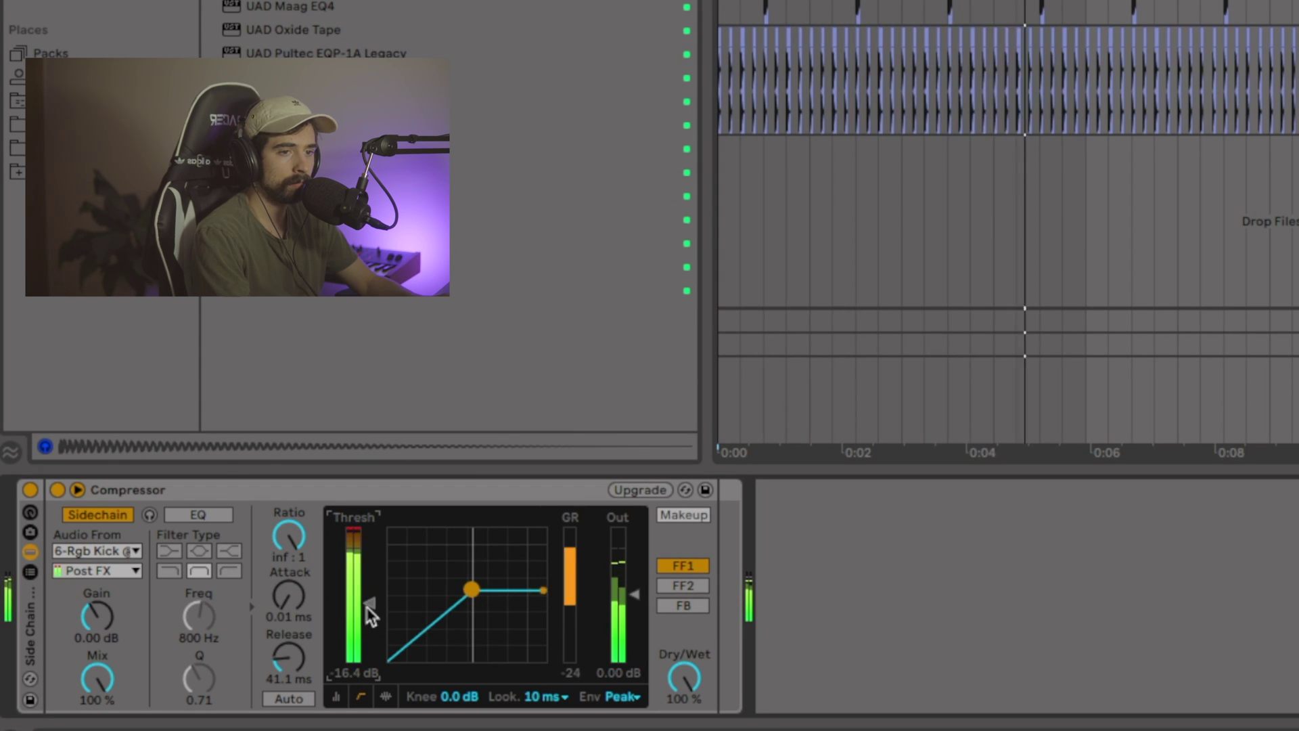
pyautogui.press('Tab')
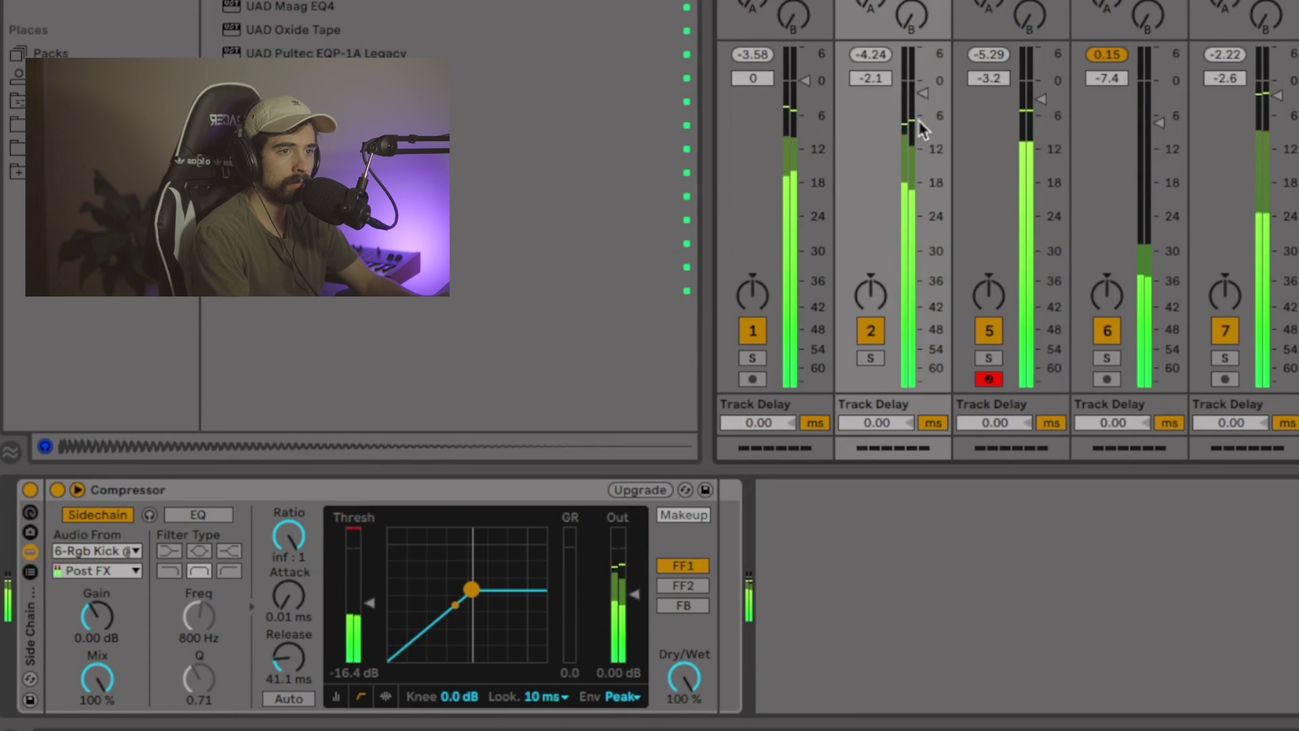
pyautogui.press('Left')
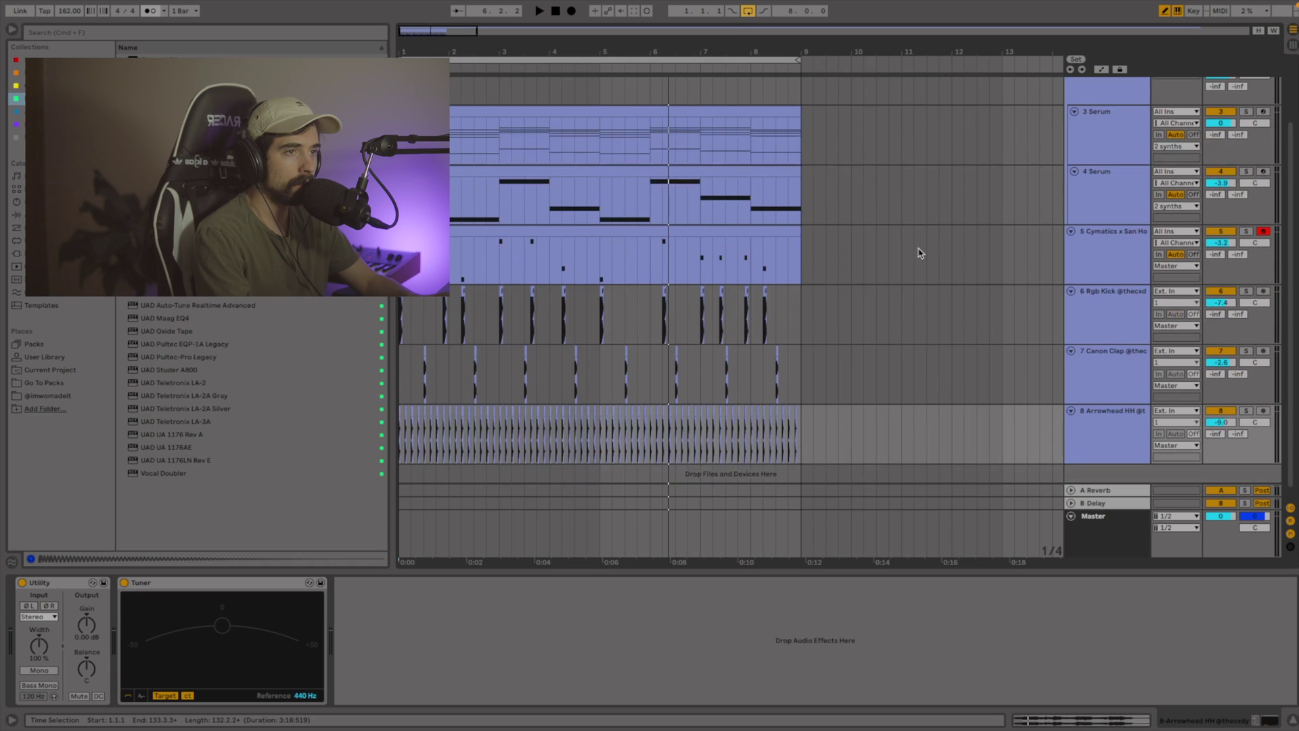
# Add FabFilter Pro-Q 3 from the Mix + Master collection to the Glass Animals vocal track
pyautogui.scroll(3, 890, 299)
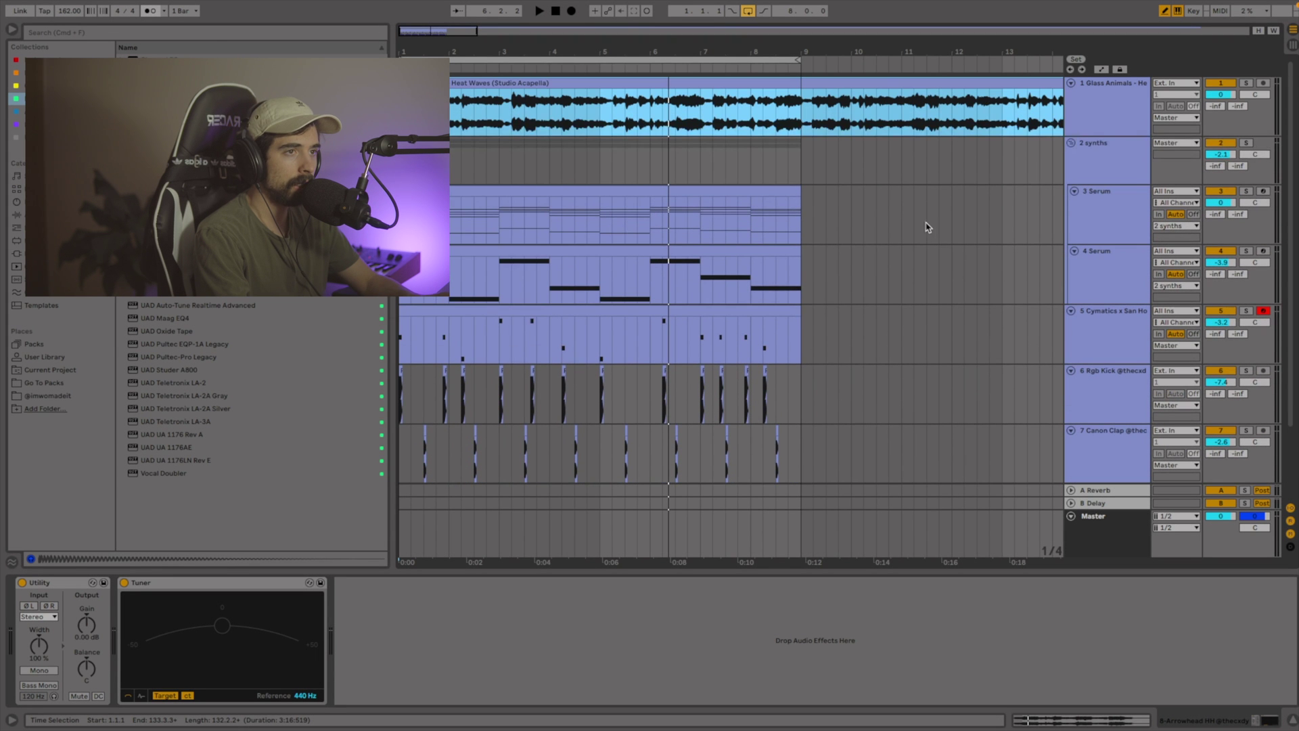
pyautogui.click(41, 99)
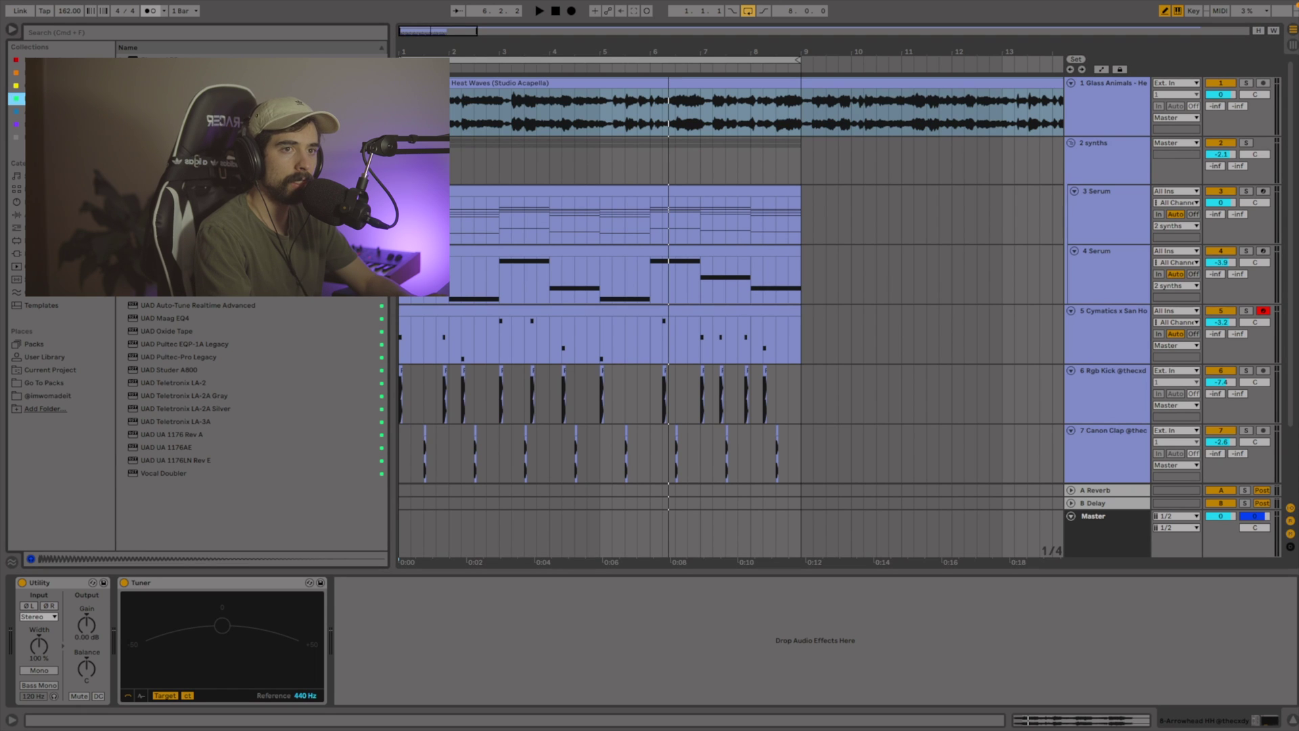
pyautogui.click(41, 86)
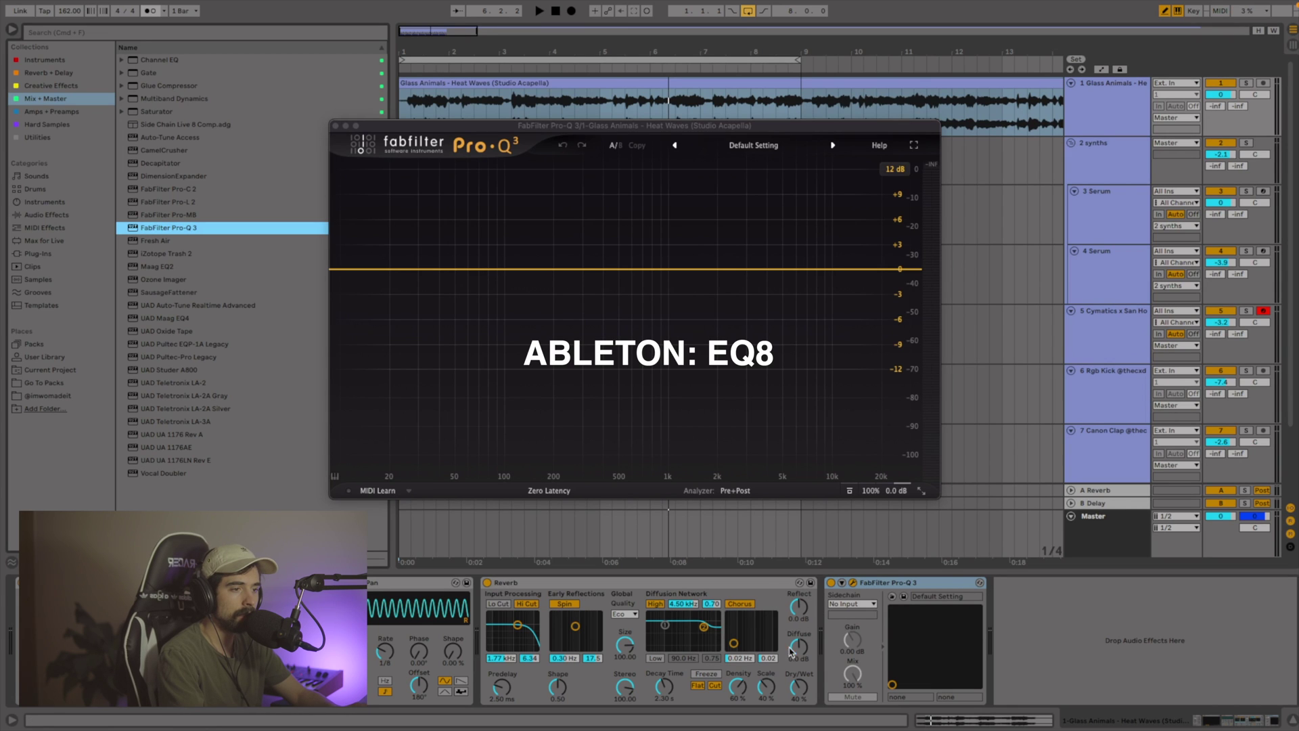
# Set the vocal Reverb's dry/wet to 17% and decay time to 1.07 s, and place Pro-Q 3 before it
pyautogui.moveTo(796, 688); pyautogui.dragTo(796, 700)
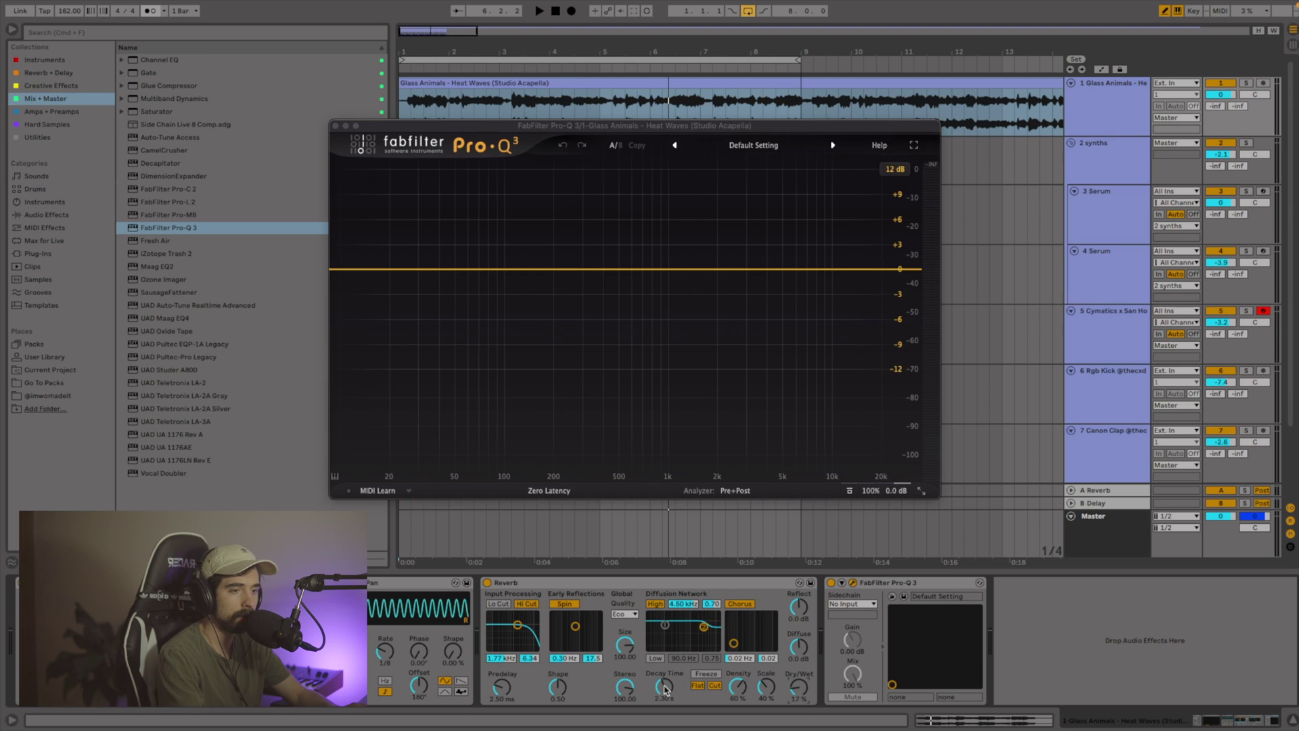
pyautogui.moveTo(920, 587); pyautogui.dragTo(483, 586)
# Shape the vocal's low end in Pro-Q 3 with a -4.81 dB bell at 211.06 Hz and a low cut at 88.167 Hz
pyautogui.moveTo(477, 271); pyautogui.dragTo(535, 309)
pyautogui.click(355, 270)
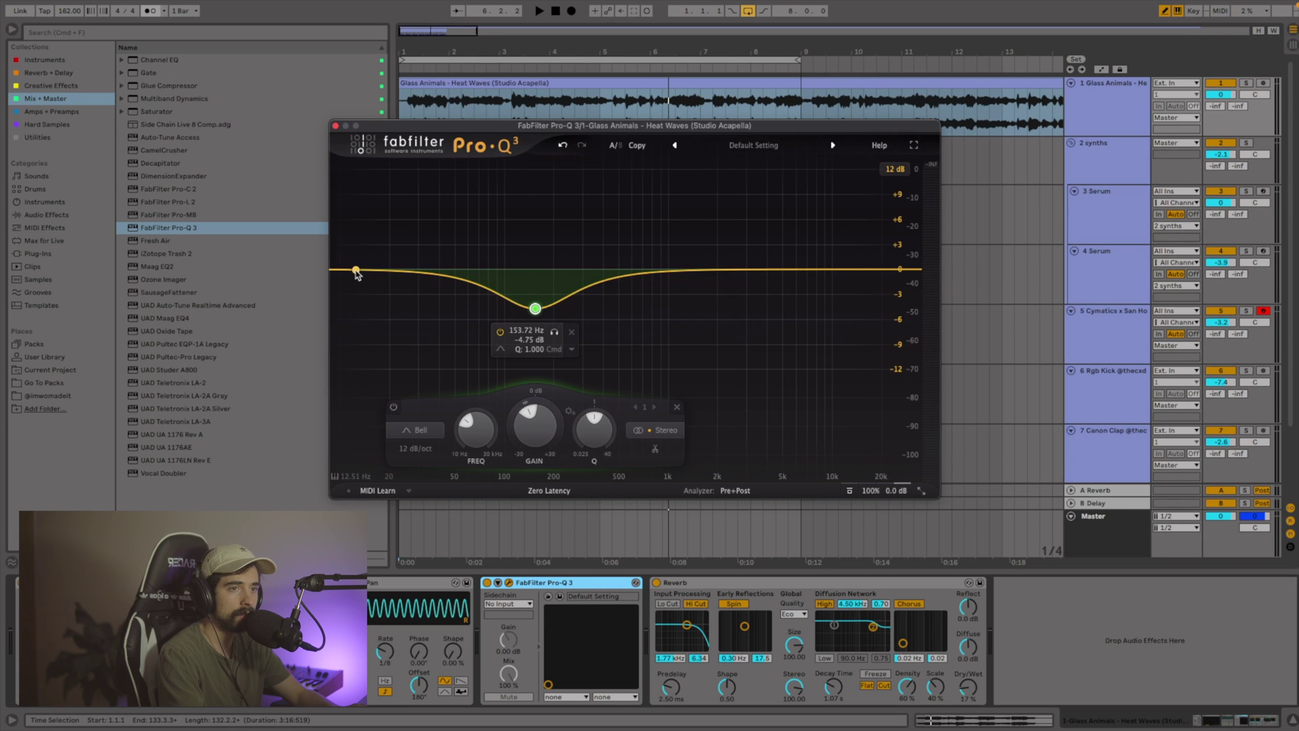
pyautogui.moveTo(357, 270); pyautogui.dragTo(491, 267)
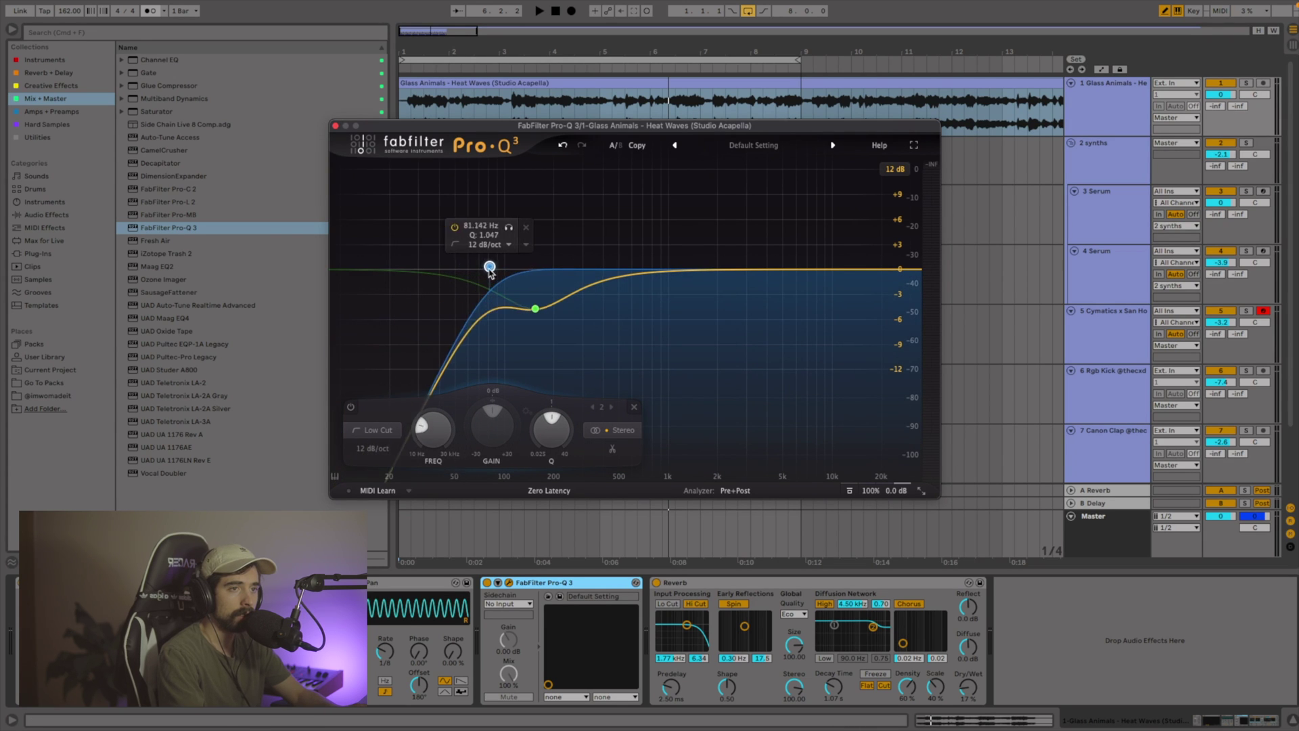
pyautogui.click(535, 309)
pyautogui.moveTo(538, 313); pyautogui.dragTo(559, 314)
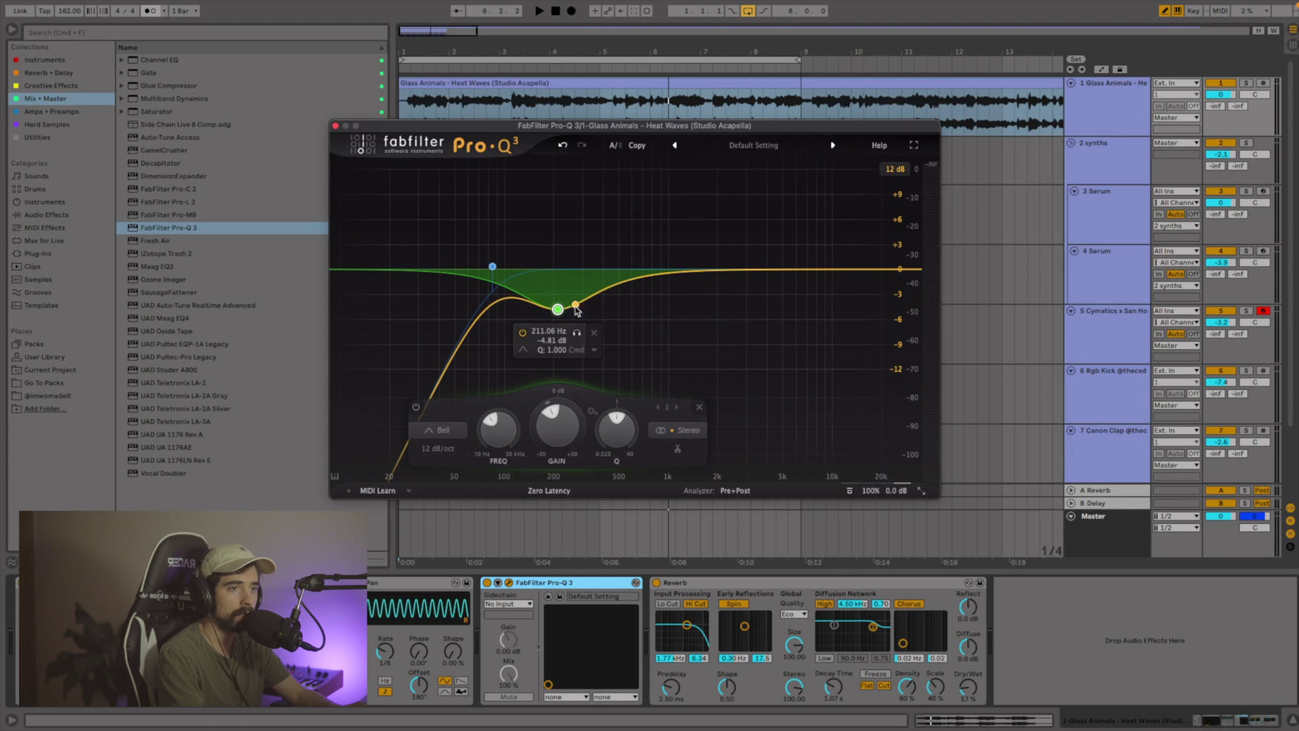
pyautogui.click(494, 266)
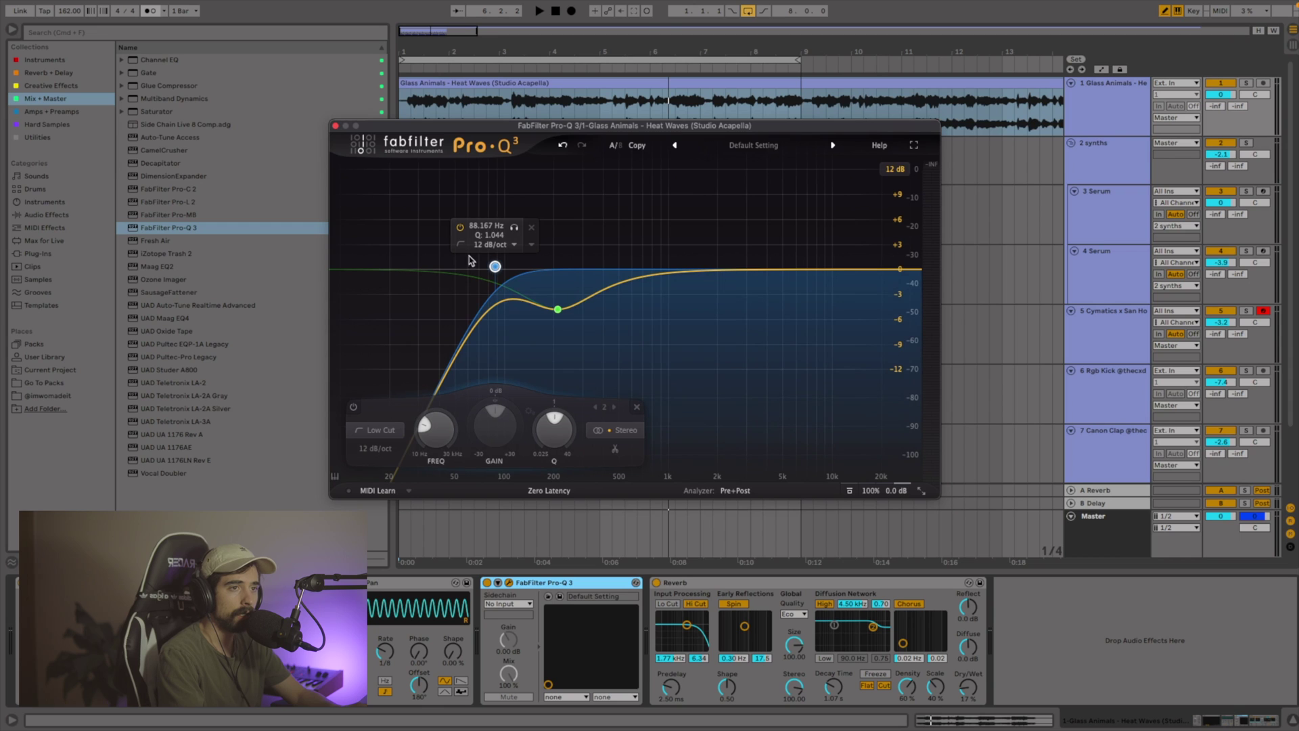
pyautogui.click(575, 405)
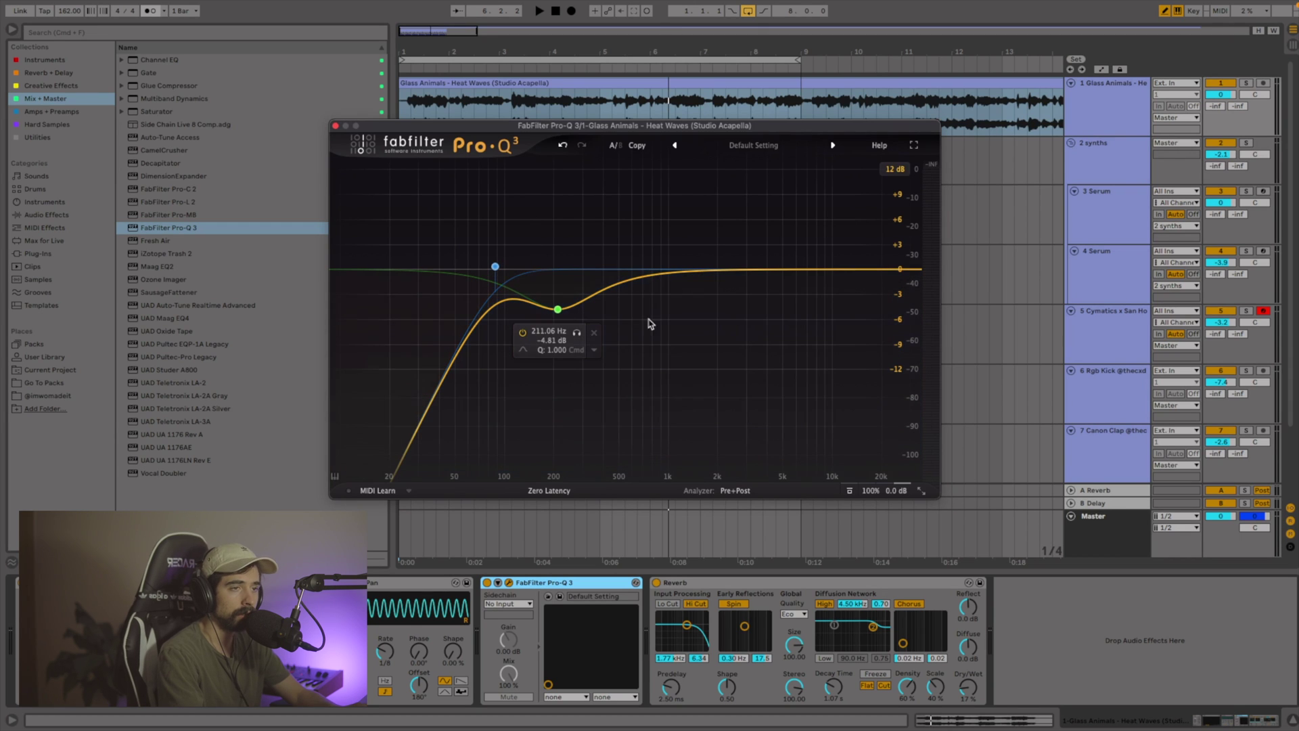
# During playback, add a +2.39 dB bell at 1873.1 Hz to the vocal EQ and narrow its Q to 1.886
pyautogui.moveTo(720, 272); pyautogui.dragTo(722, 274)
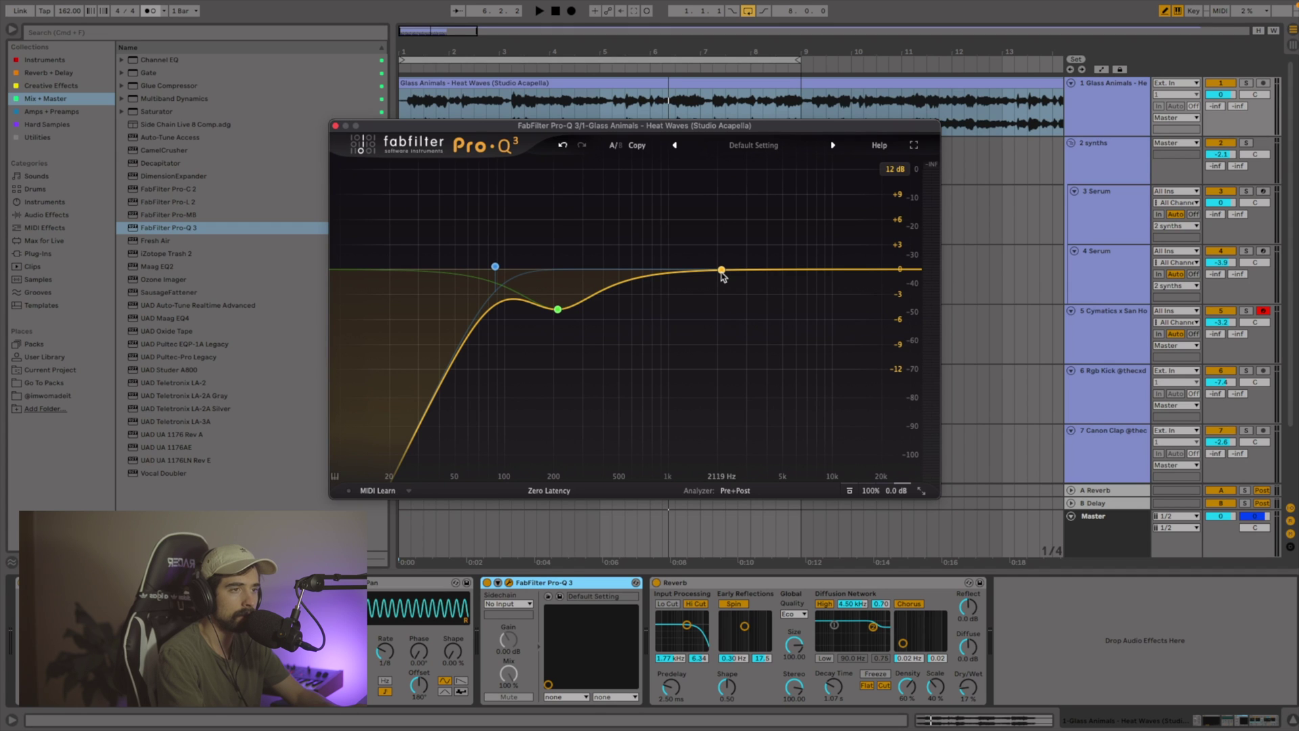
pyautogui.press('space')
pyautogui.moveTo(730, 273); pyautogui.dragTo(713, 251)
pyautogui.scroll(3, 714, 250)
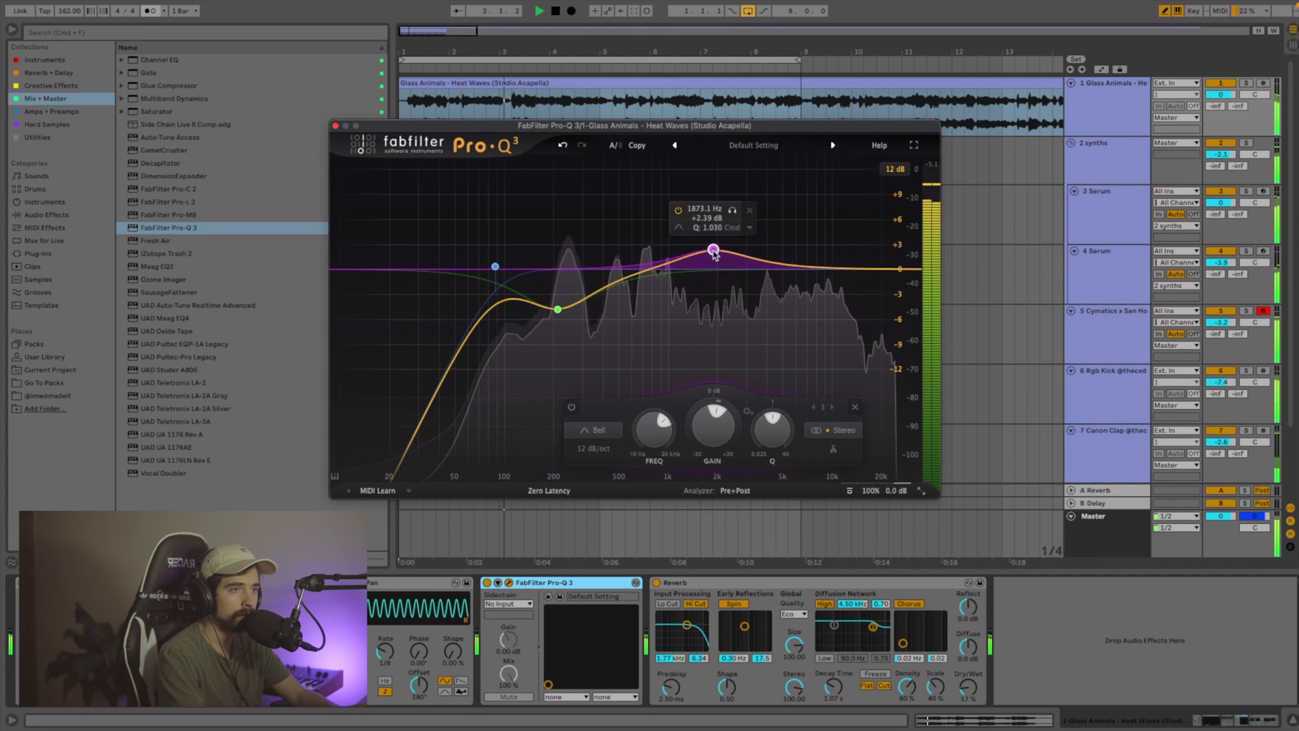
# Add a slight bell boost at about 8 kHz and a small dip at about 600 Hz, then close the vocal EQ
pyautogui.moveTo(814, 269); pyautogui.dragTo(817, 257)
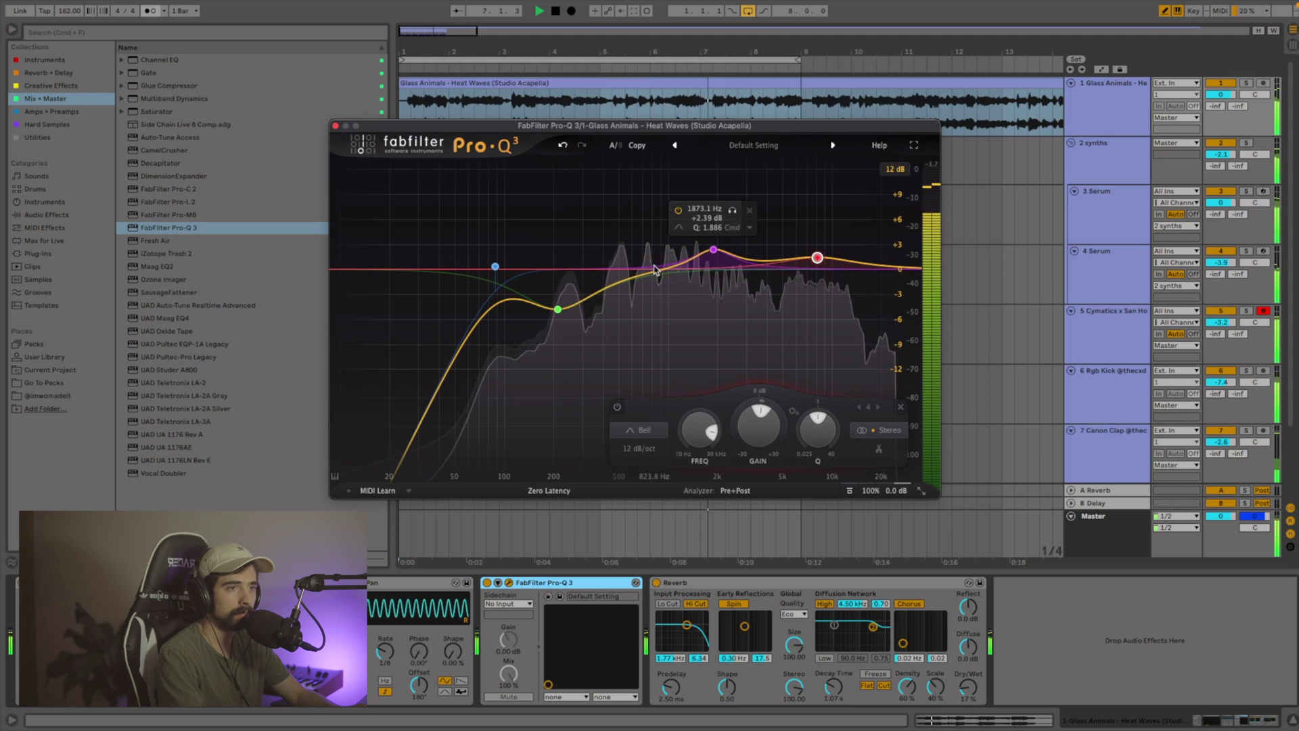
pyautogui.moveTo(641, 275); pyautogui.dragTo(630, 277)
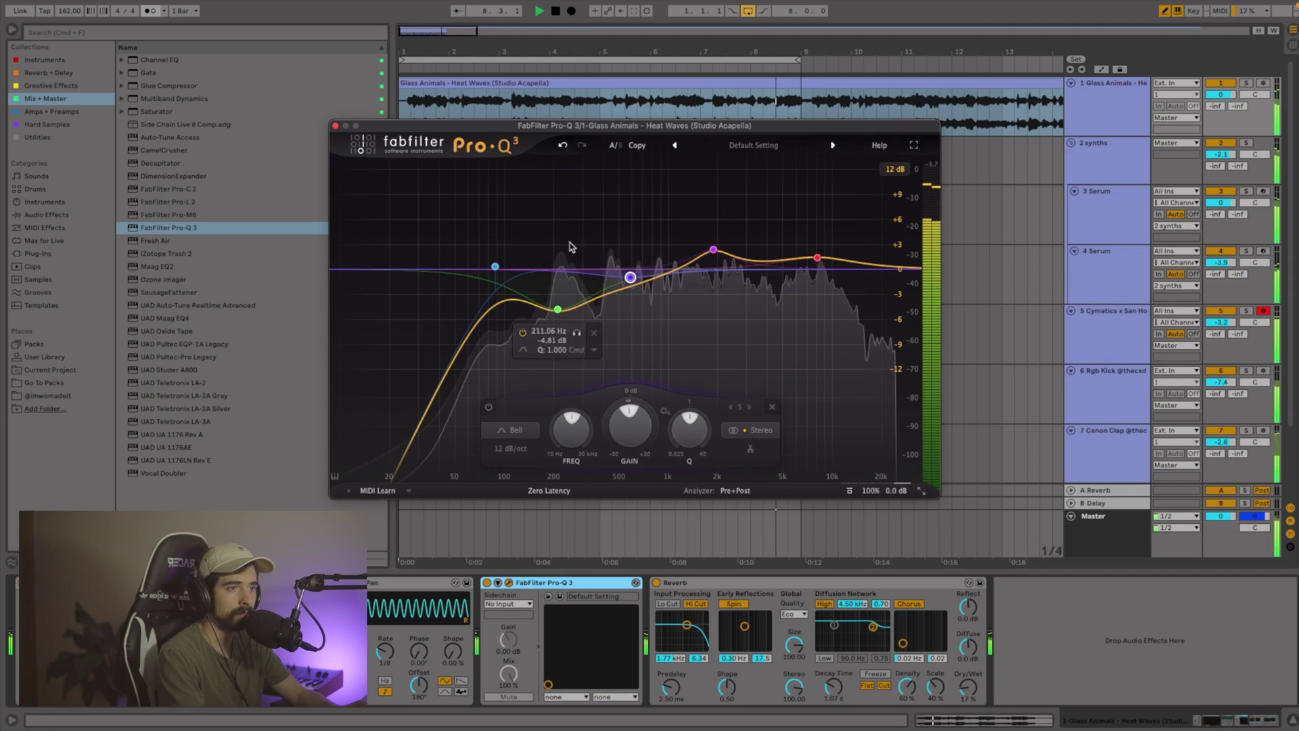
pyautogui.press('space')
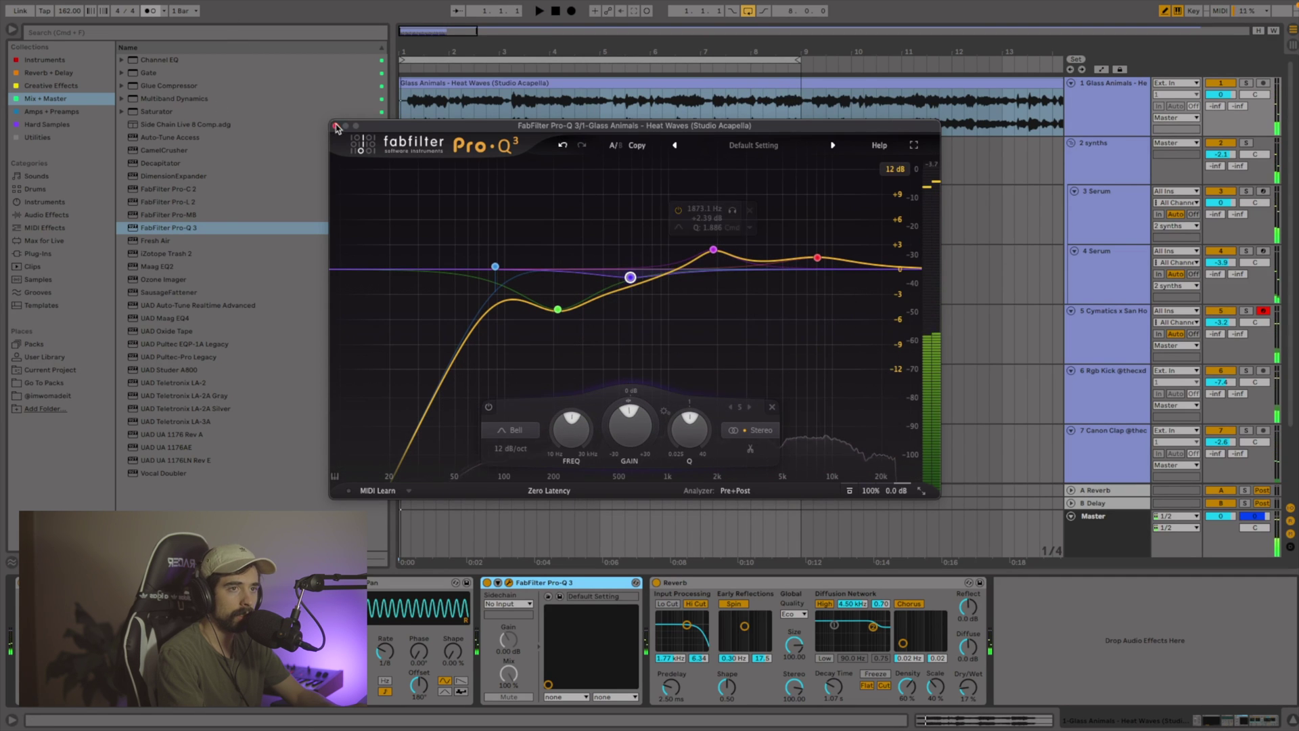
pyautogui.click(335, 126)
# Add Pro-Q 3 to the first Serum track with a 117.61 Hz low cut and a -4.42 dB bell at 224.68 Hz, Q 1.489
pyautogui.moveTo(182, 228); pyautogui.dragTo(1128, 217)
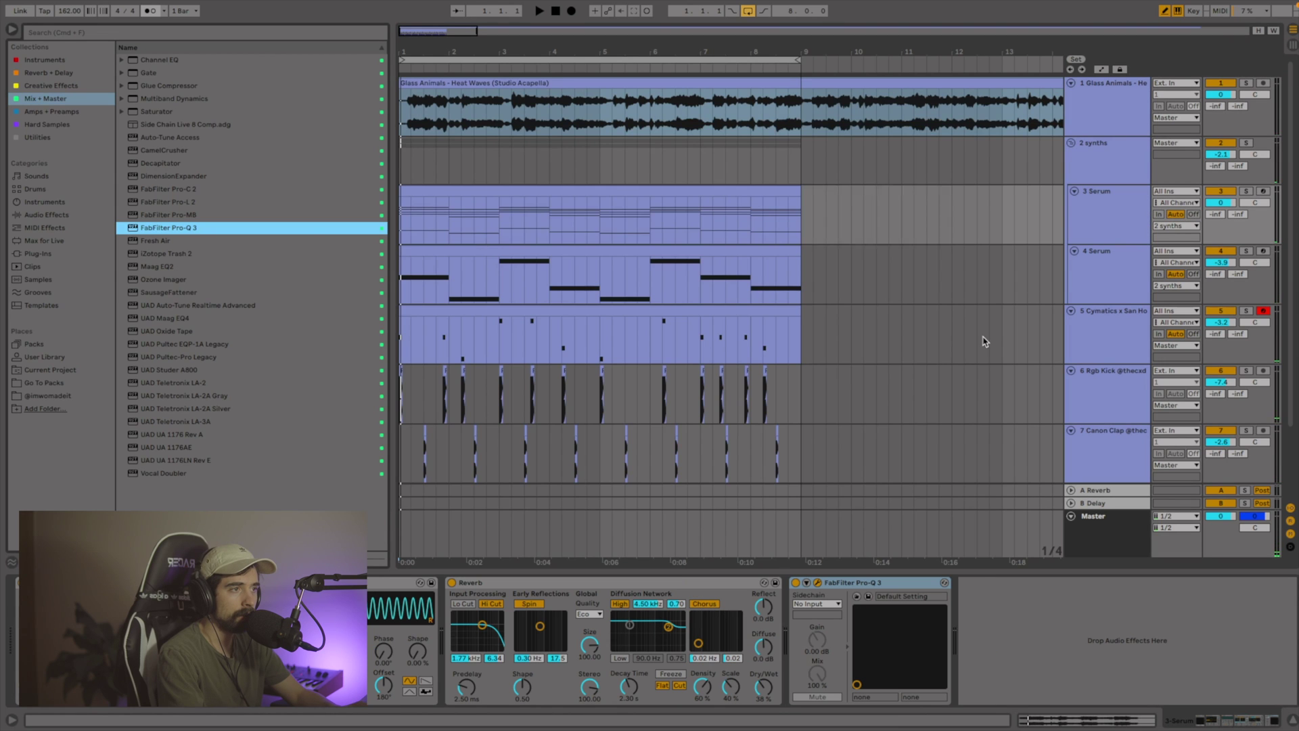
pyautogui.press('space')
pyautogui.moveTo(522, 278); pyautogui.dragTo(567, 311)
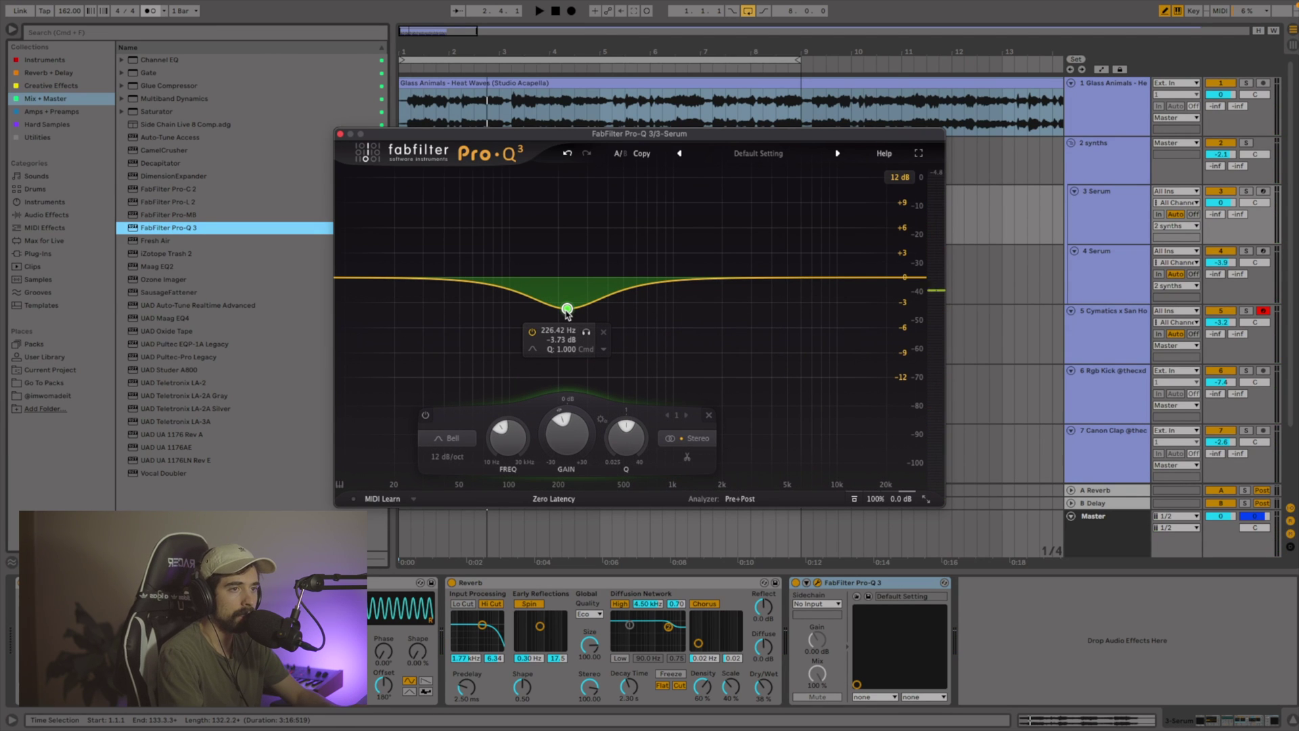
pyautogui.scroll(3, 567, 312)
pyautogui.moveTo(356, 283); pyautogui.dragTo(521, 282)
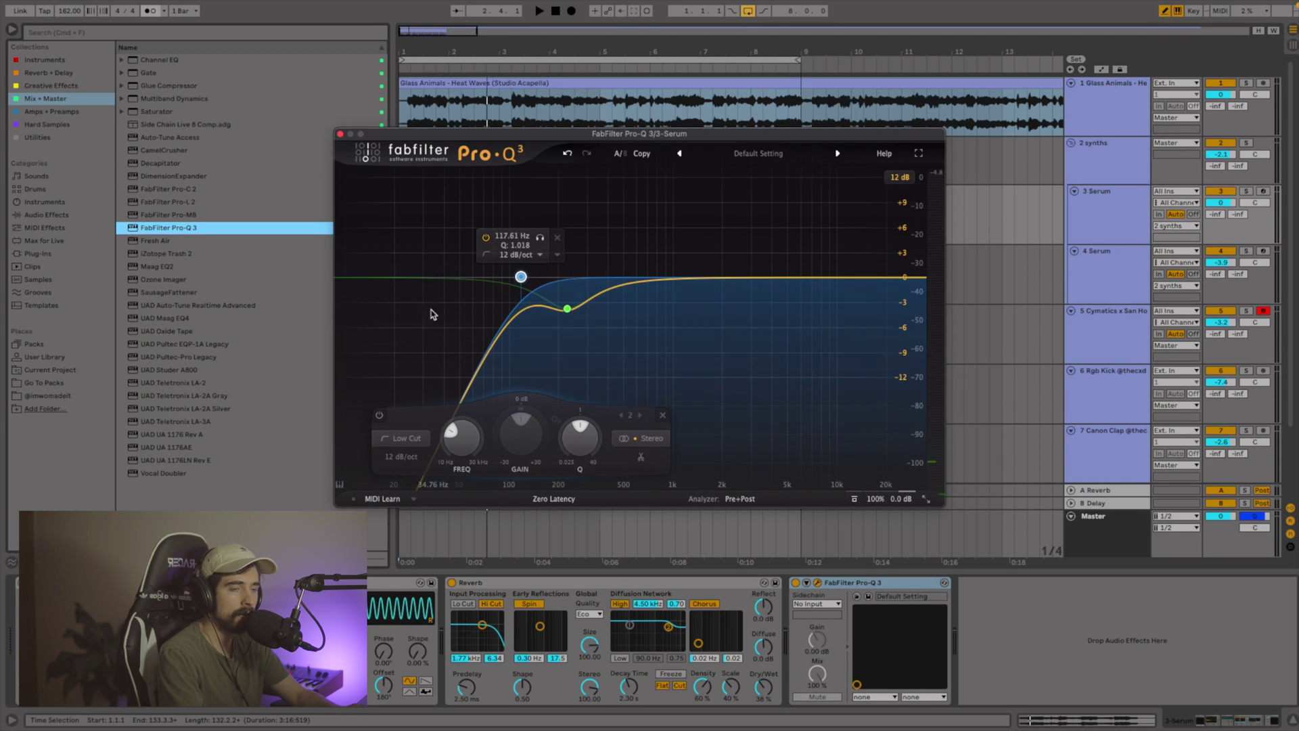
pyautogui.moveTo(567, 308); pyautogui.dragTo(567, 315)
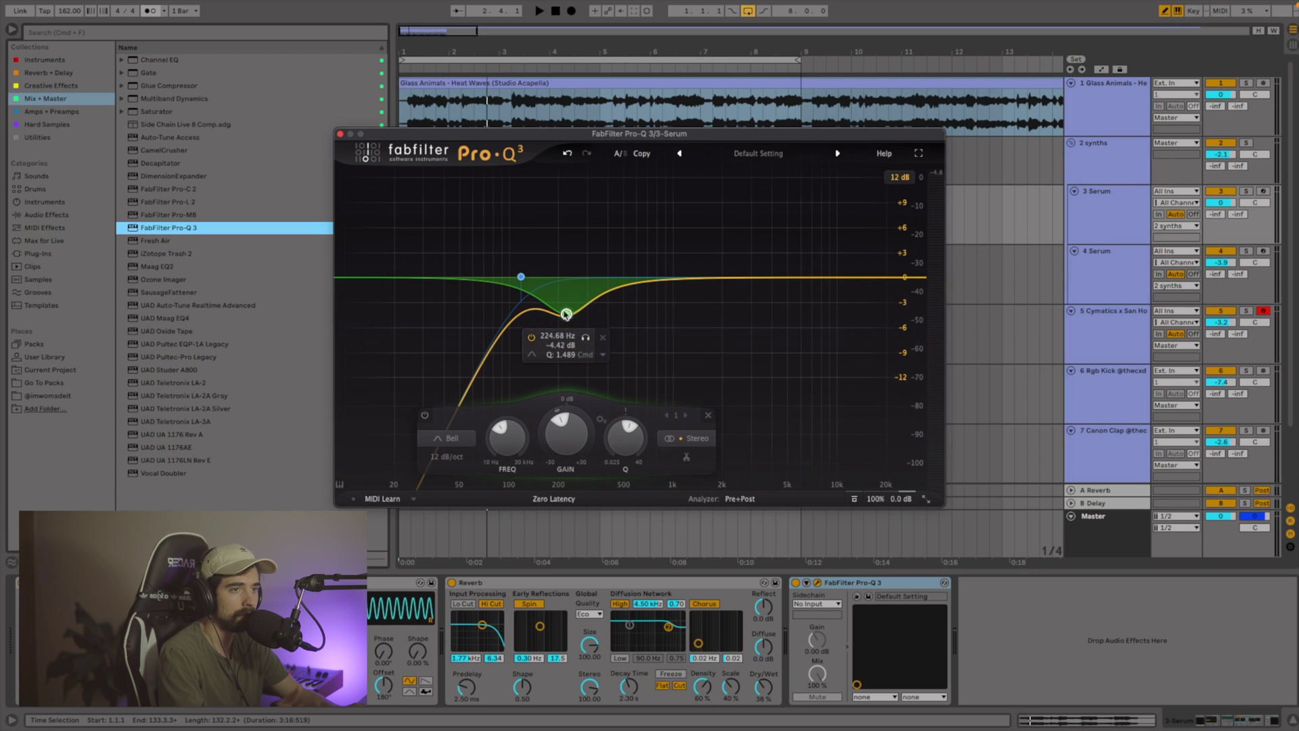
# Add a +3.65 dB high shelf at 10951 Hz with Q 0.300 to the Serum EQ and play the loop
pyautogui.moveTo(522, 276)
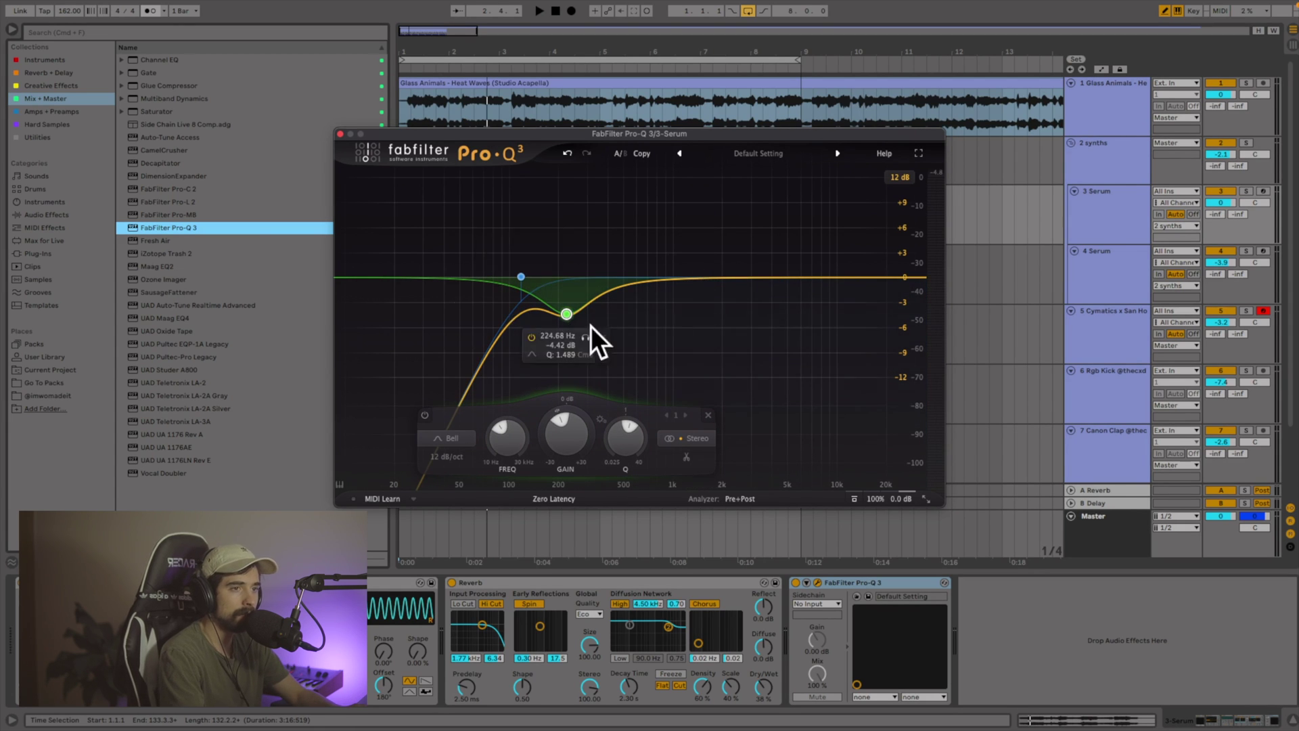
pyautogui.moveTo(840, 278); pyautogui.dragTo(843, 264)
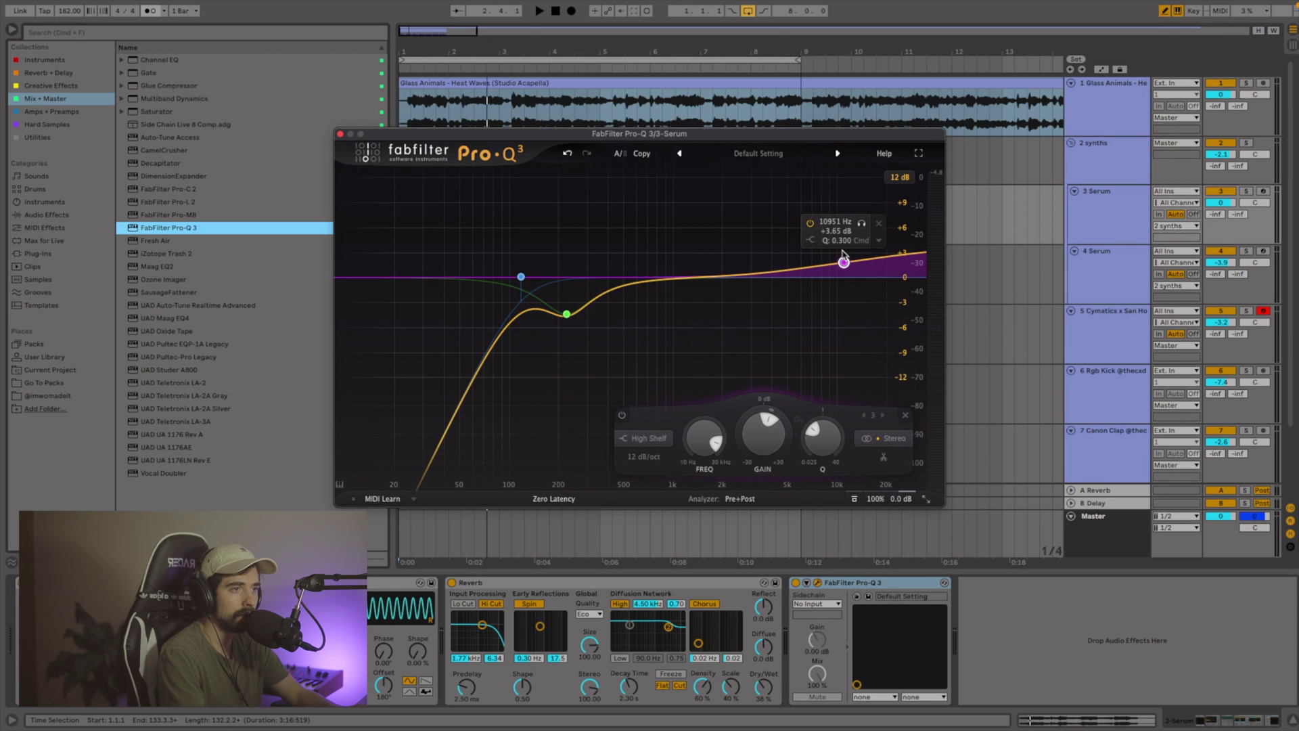
pyautogui.press('space')
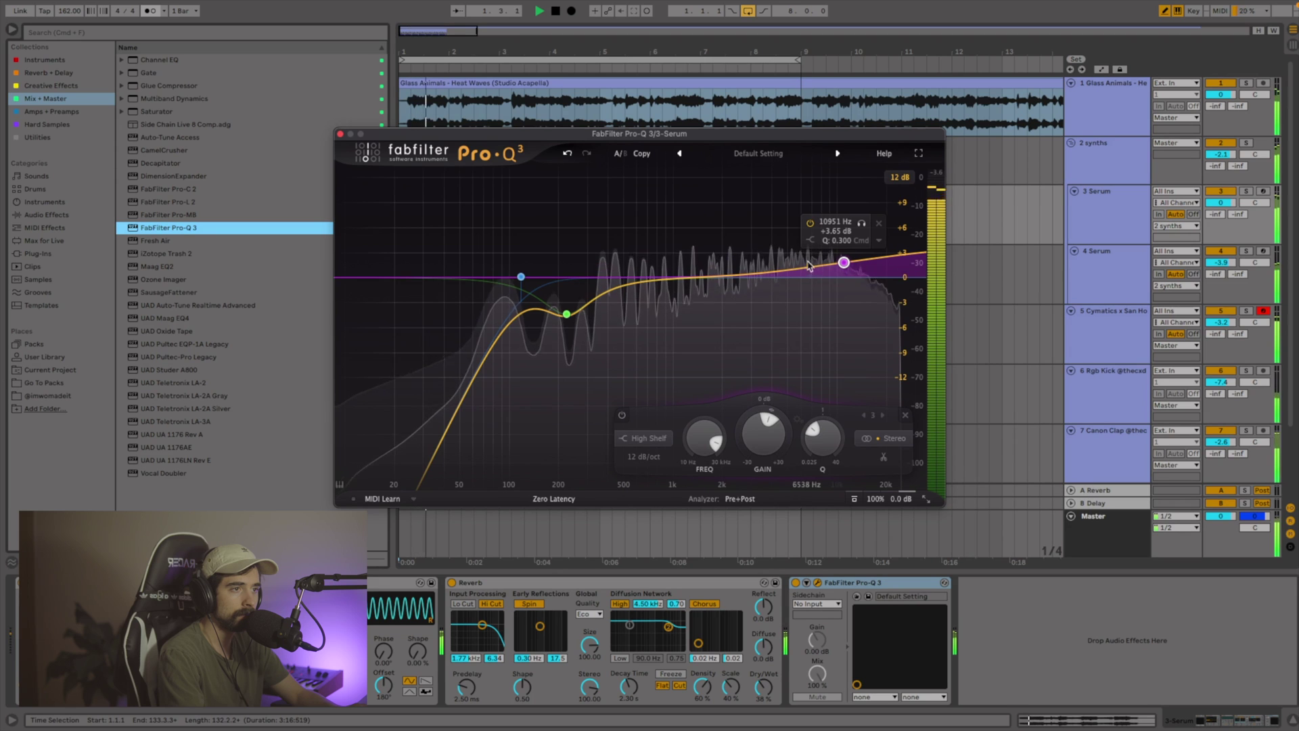
# Add a bell dip of about -2 dB near 2.3 kHz with Q 1.468 to the first Serum's EQ, audition it and close the EQ
pyautogui.press('space')
pyautogui.moveTo(718, 274); pyautogui.dragTo(732, 299)
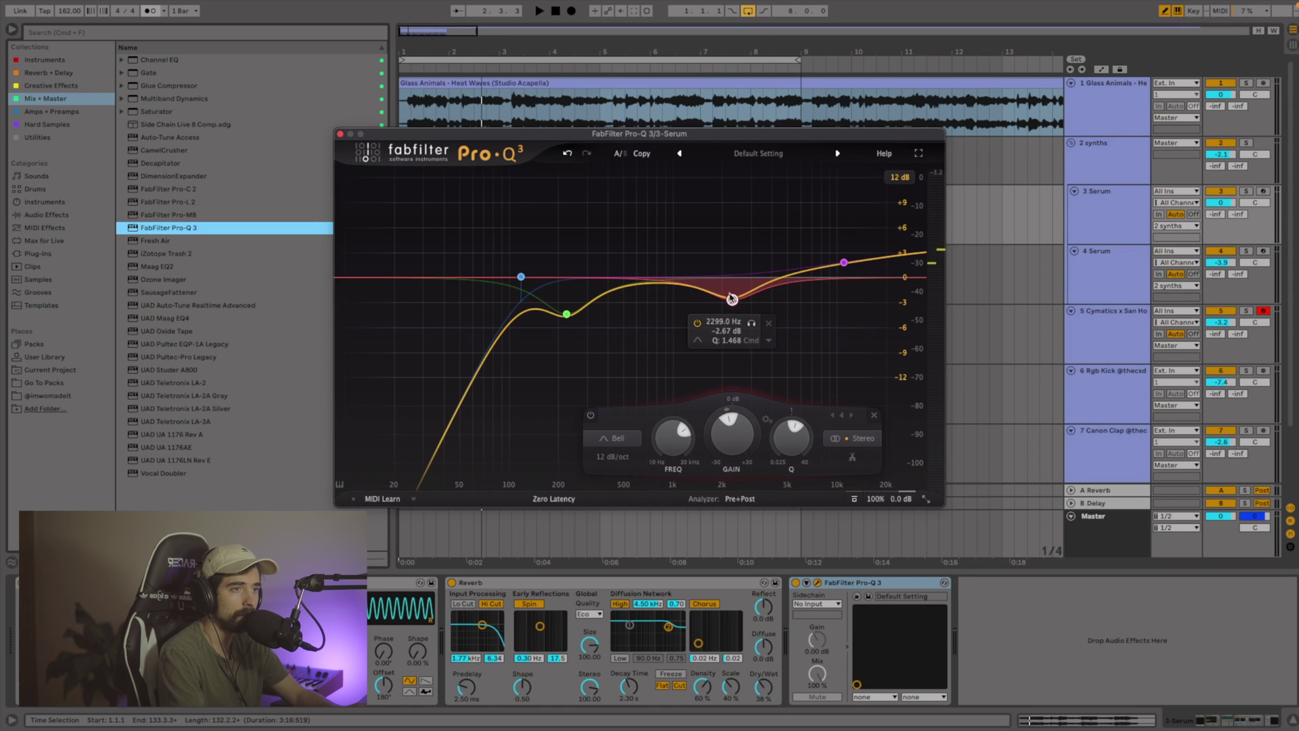
pyautogui.press('space')
pyautogui.moveTo(732, 299); pyautogui.dragTo(732, 293)
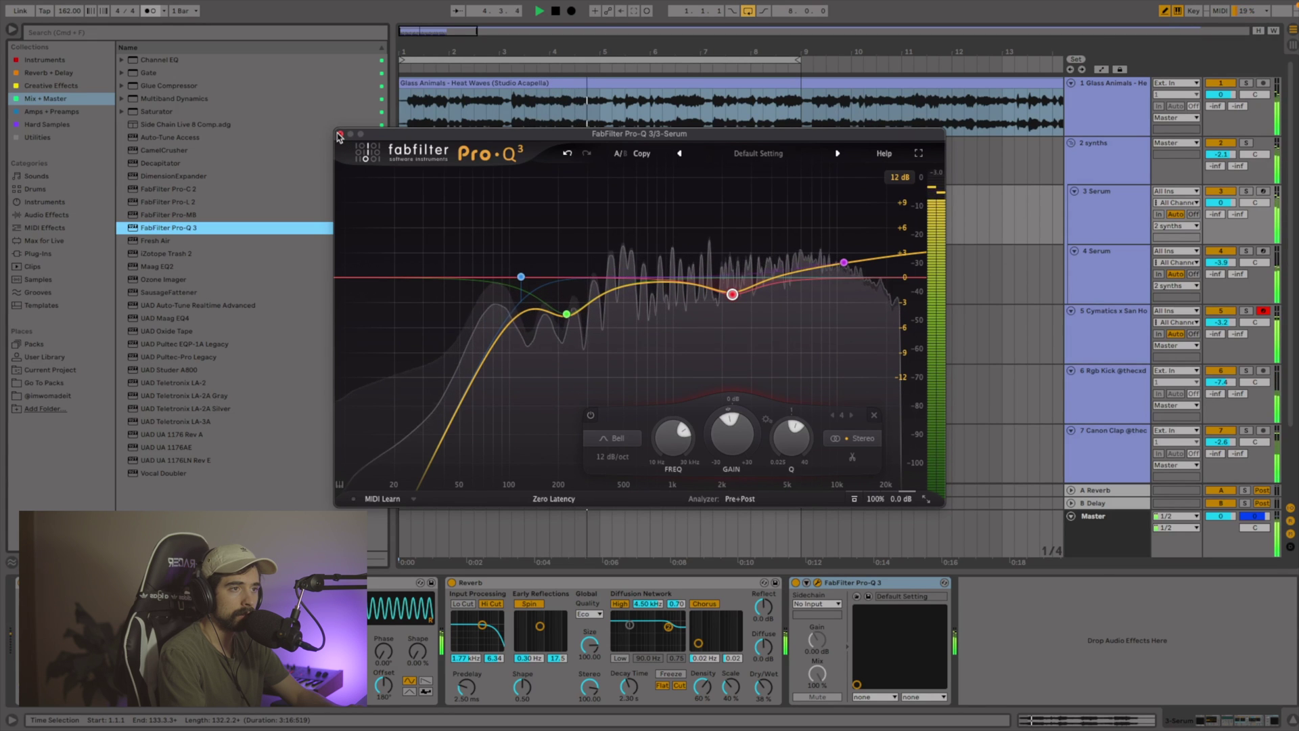
pyautogui.press('Tab')
pyautogui.press('Tab')
pyautogui.click(340, 136)
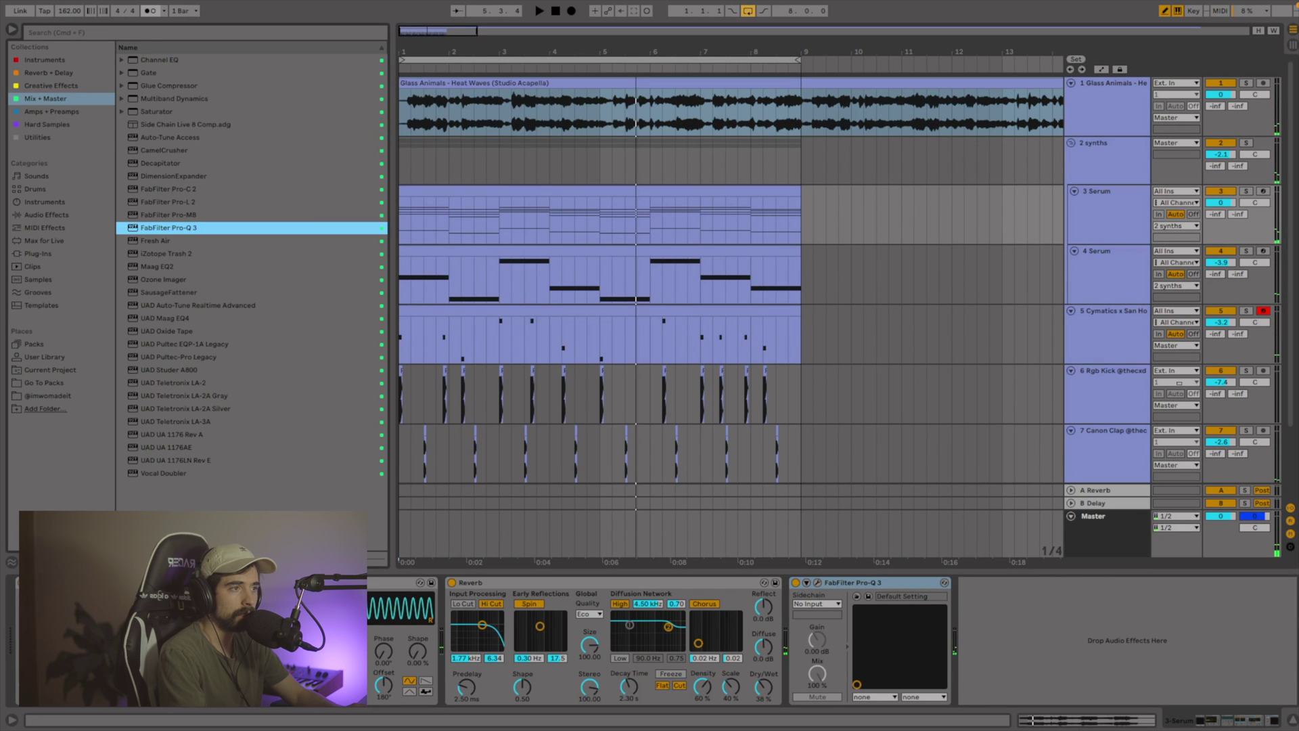
# Add Pro-Q 3 to the second Serum track with a -6.46 dB low shelf at about 91.5 Hz, Q 0.300
pyautogui.click(1126, 276)
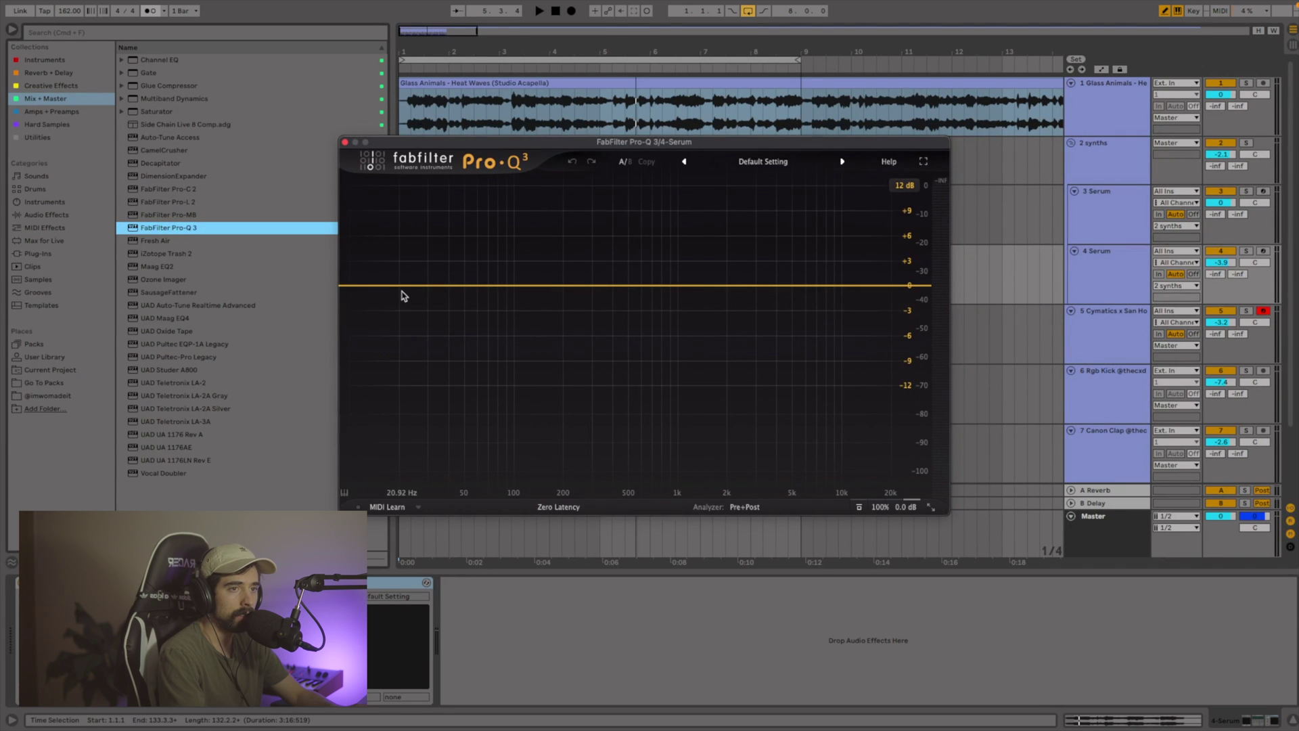
pyautogui.moveTo(405, 286); pyautogui.dragTo(481, 296)
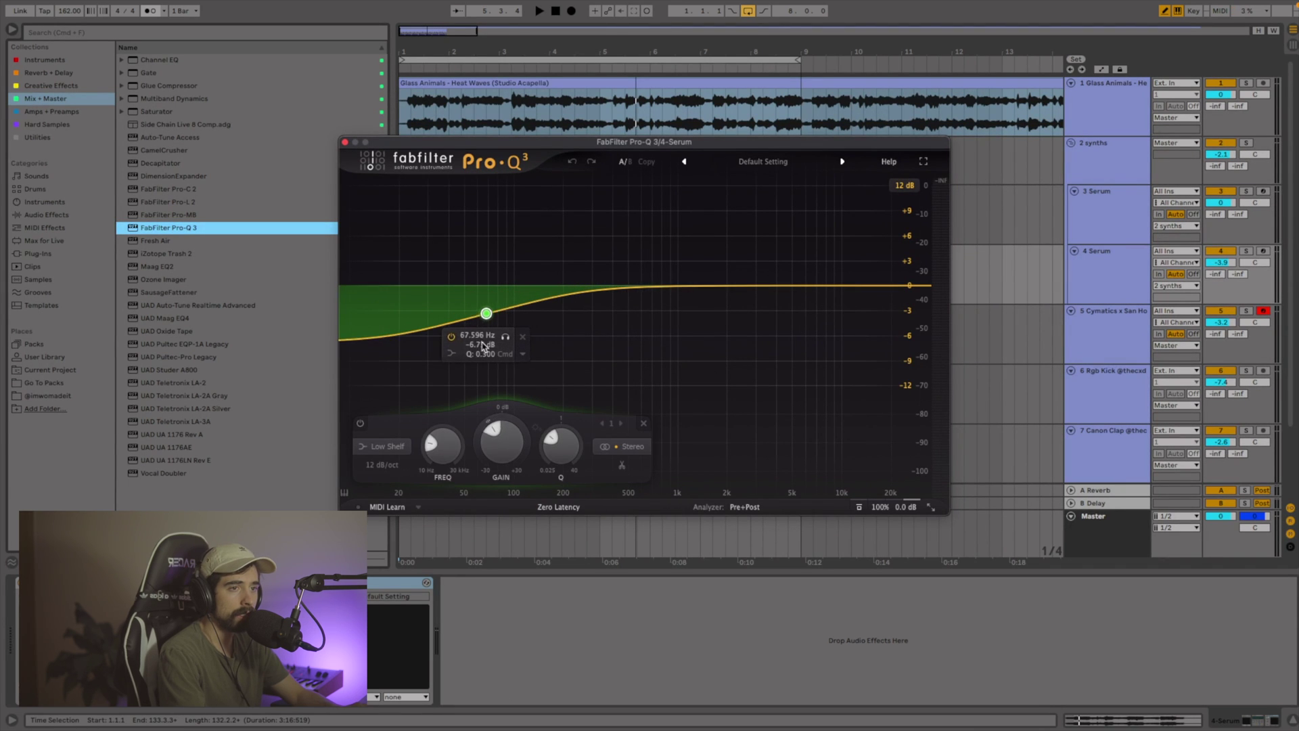
pyautogui.moveTo(498, 347); pyautogui.dragTo(503, 343)
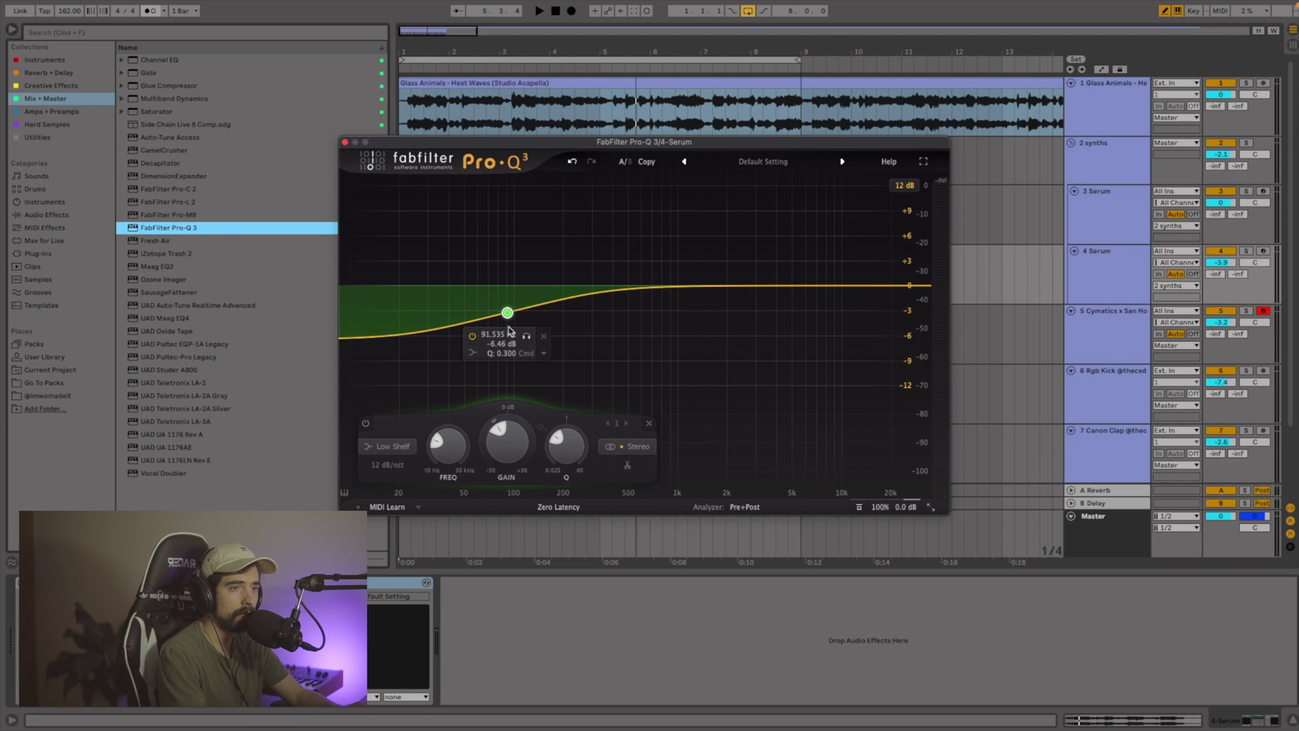
# Add a high cut near 2.5 kHz to the second Serum's EQ and move its low shelf to about 125 Hz, -7.4 dB during playback
pyautogui.click(908, 286)
pyautogui.moveTo(776, 292); pyautogui.dragTo(742, 292)
pyautogui.press('space')
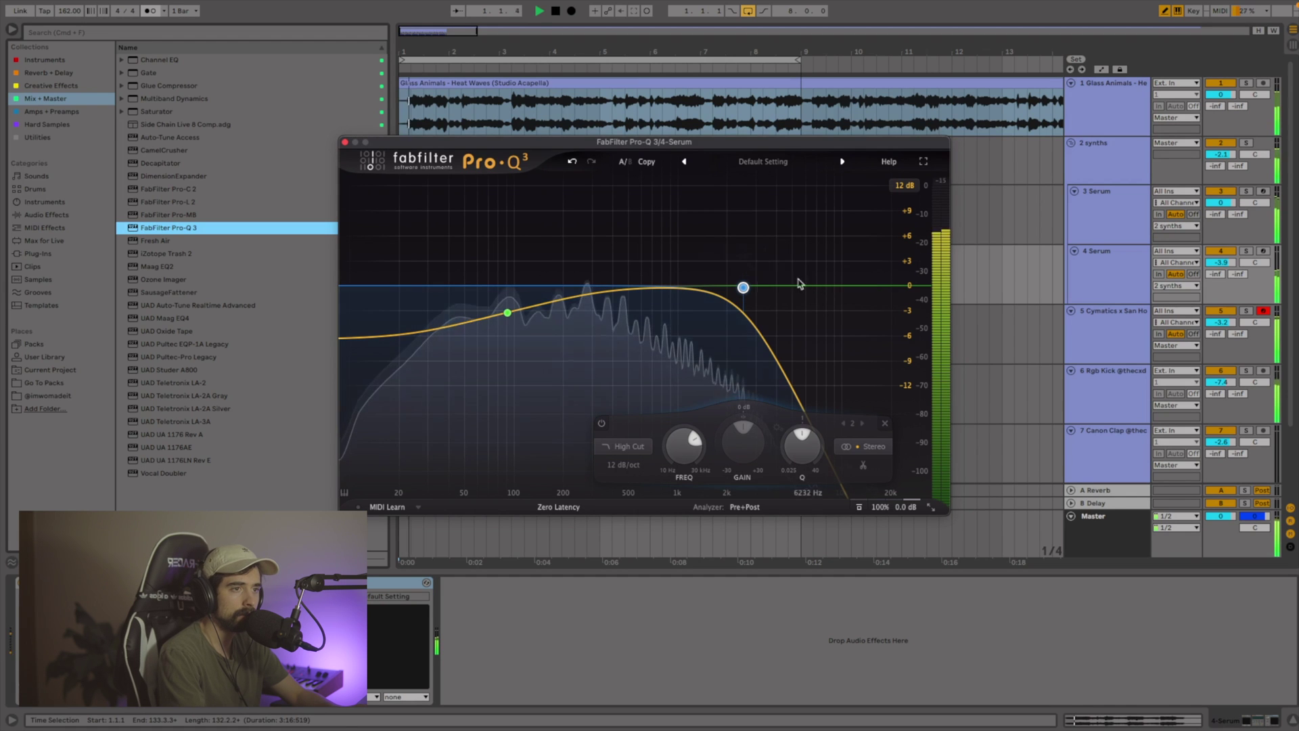
pyautogui.moveTo(508, 311); pyautogui.dragTo(531, 318)
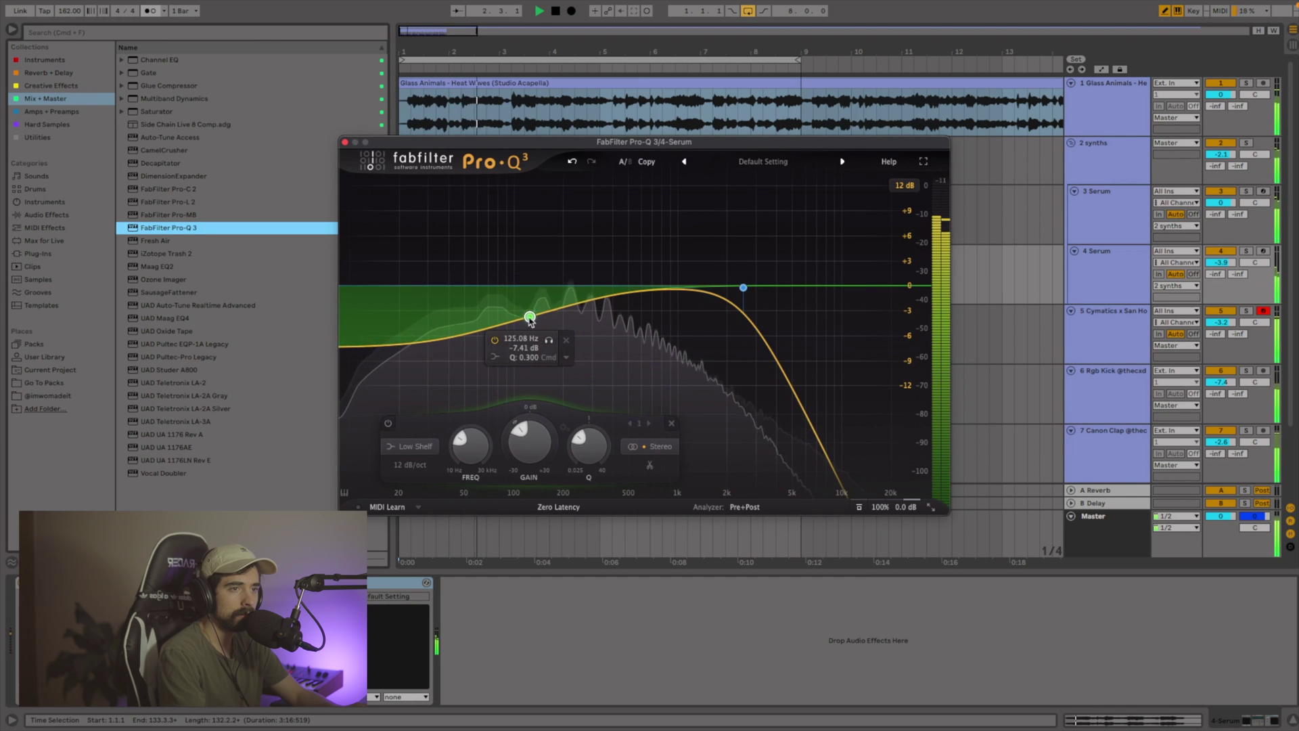
pyautogui.click(345, 142)
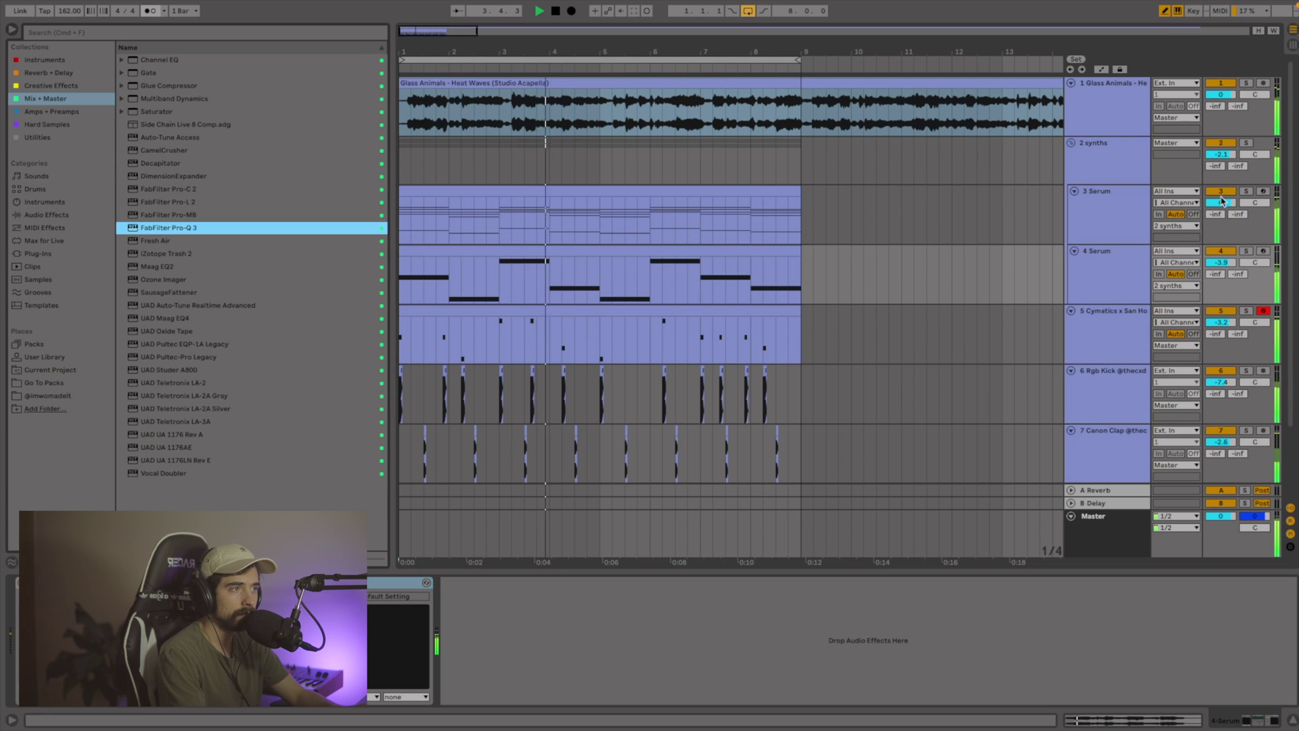
# Add Pro-Q 3 to the 808 track with a -6.55 dB bell at 938.57 Hz, a slight dip near 6 kHz and a high cut near 2.5 kHz
pyautogui.click(1114, 313)
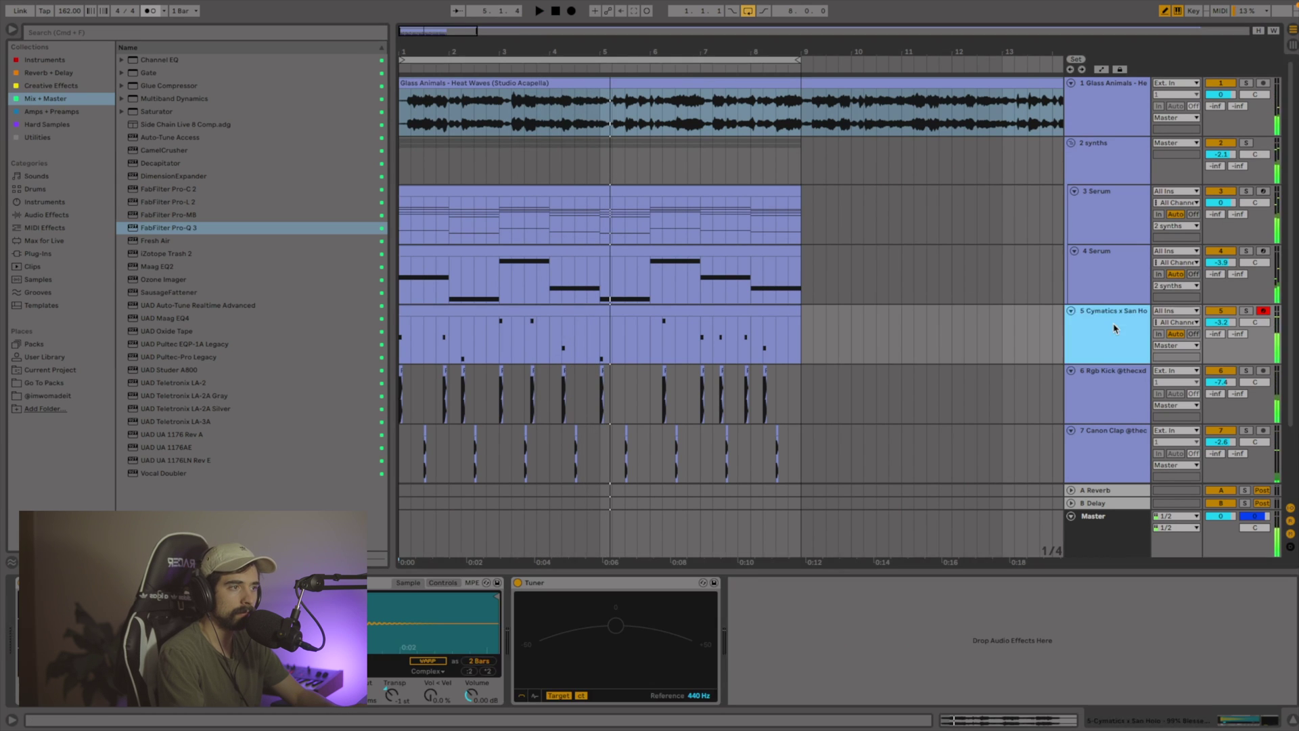
pyautogui.click(166, 229)
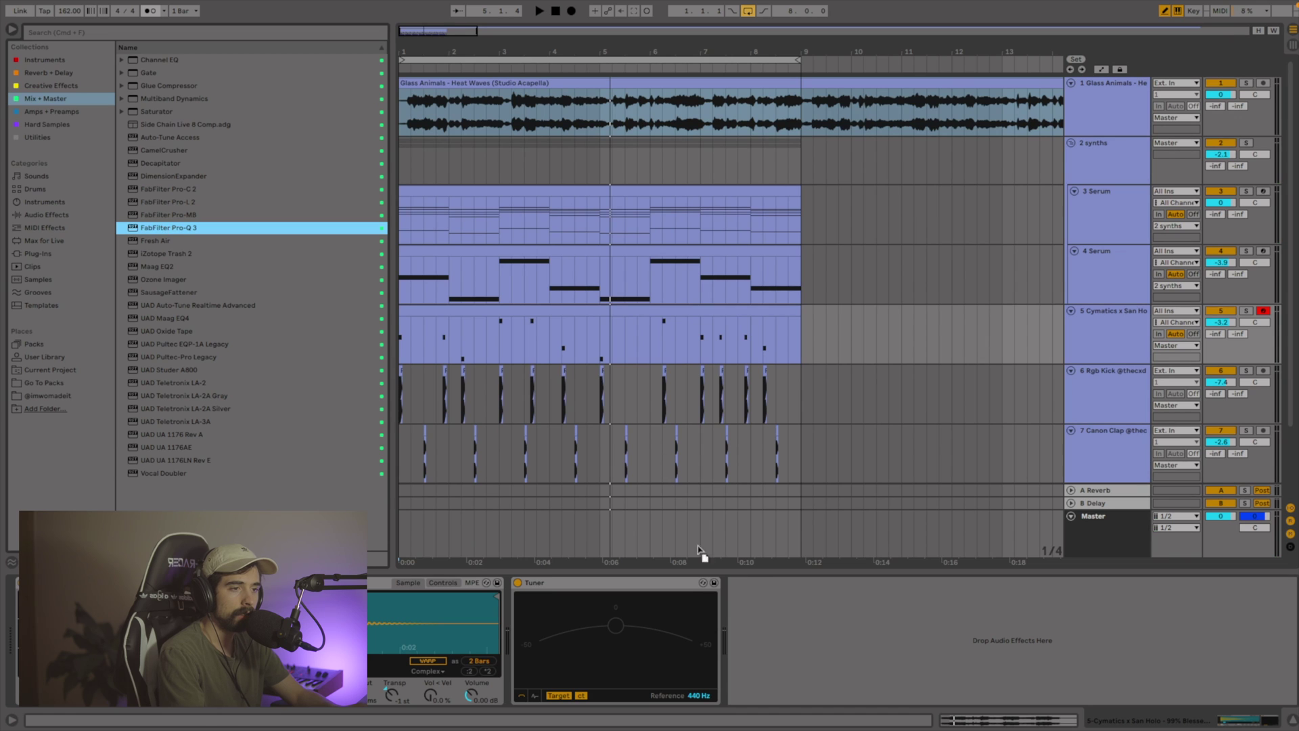
pyautogui.moveTo(804, 615); pyautogui.dragTo(805, 616)
pyautogui.moveTo(593, 295); pyautogui.dragTo(678, 348)
pyautogui.press('space')
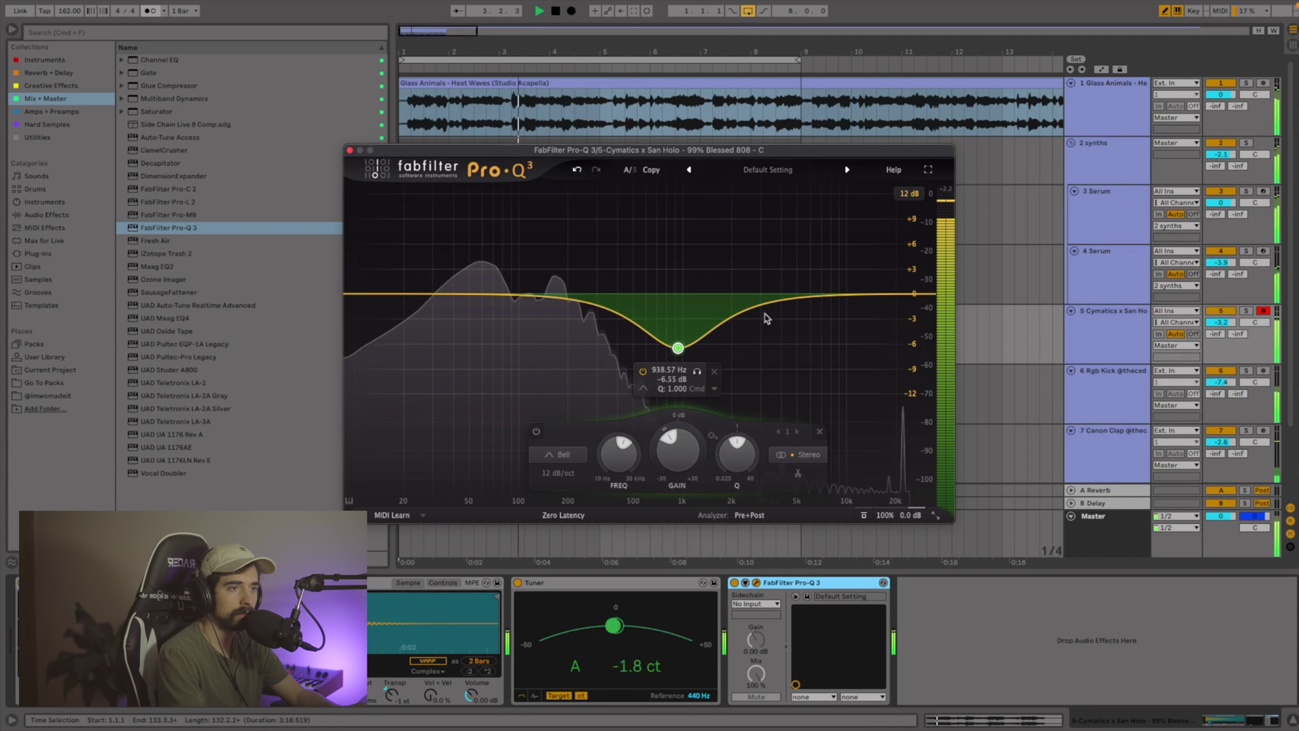
pyautogui.moveTo(814, 295); pyautogui.dragTo(813, 308)
pyautogui.moveTo(925, 297); pyautogui.dragTo(747, 302)
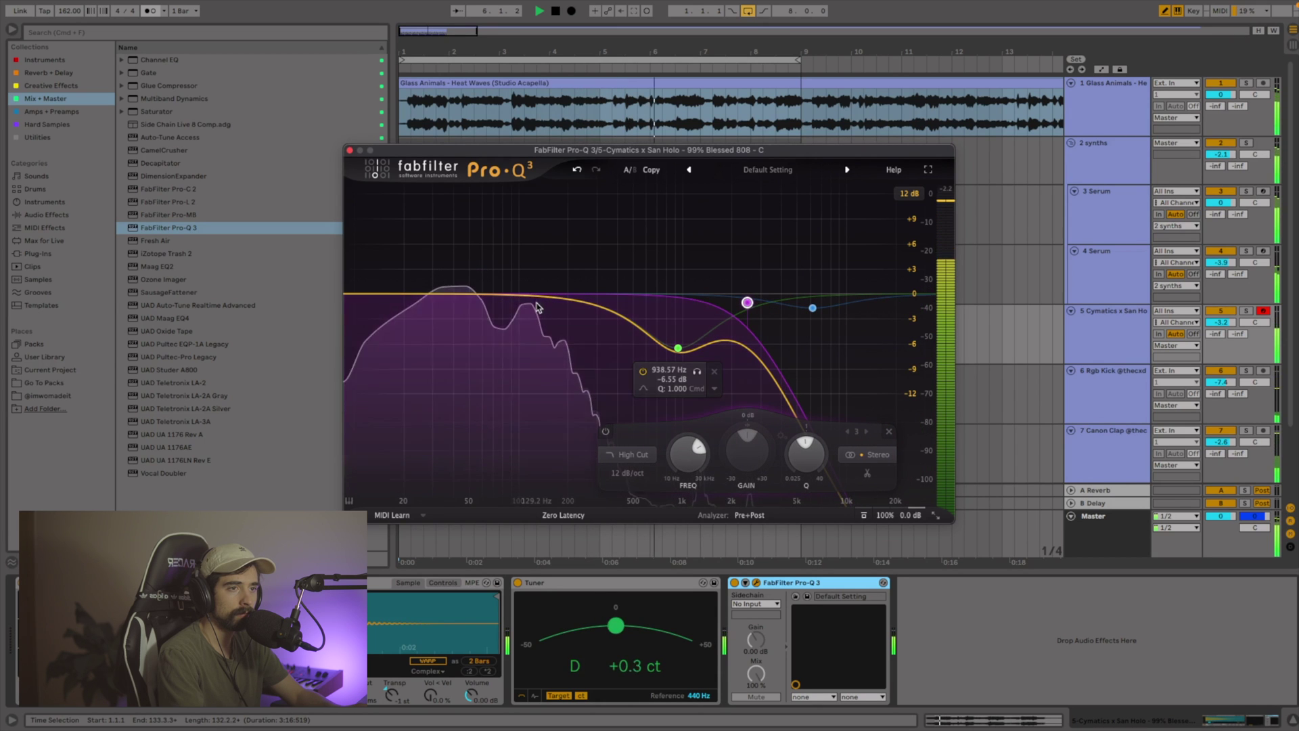
# Add a boost of about 2 dB near 175 Hz and a -1.68 dB bell at 49.807 Hz to the 808's EQ, then close it
pyautogui.moveTo(534, 298); pyautogui.dragTo(462, 309)
pyautogui.scroll(5, 556, 284)
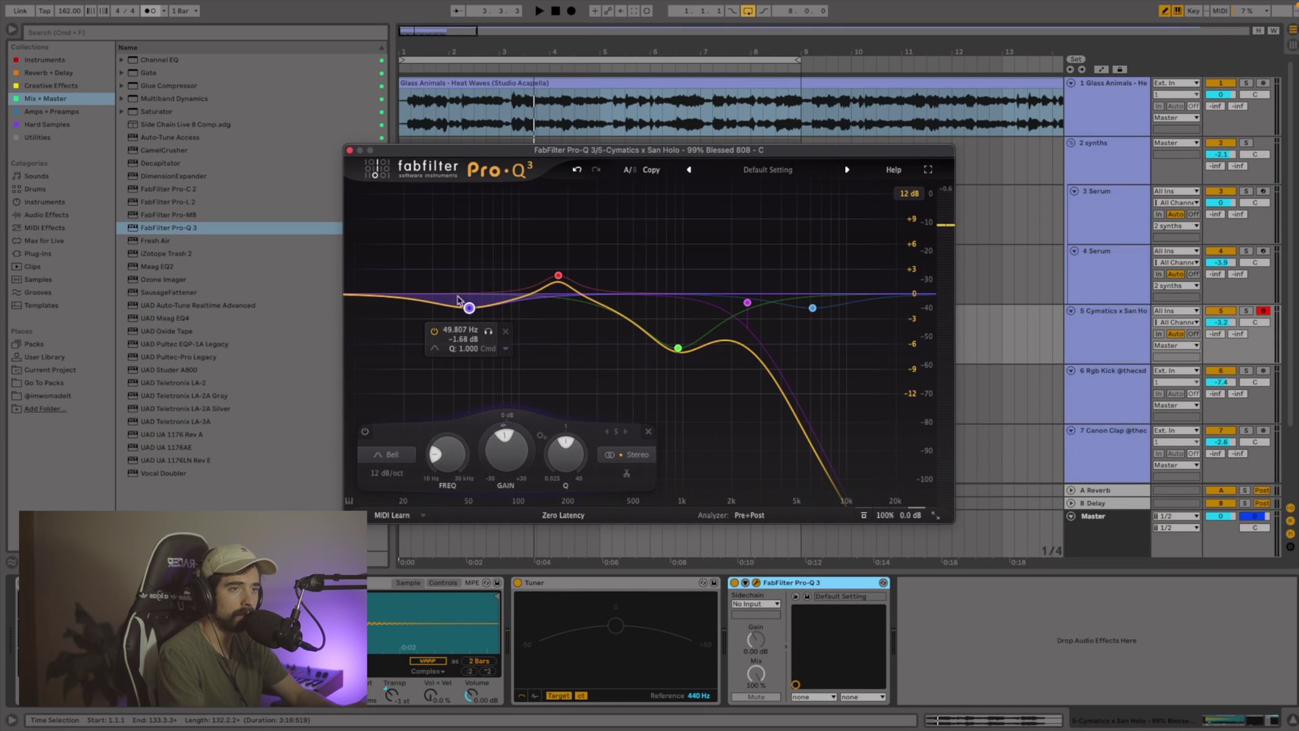
pyautogui.click(348, 152)
# Add Pro-Q 3 to the kick track with a +2.01 dB bell at 48.966 Hz and a dip of about -3.5 dB near 200 Hz
pyautogui.click(194, 229)
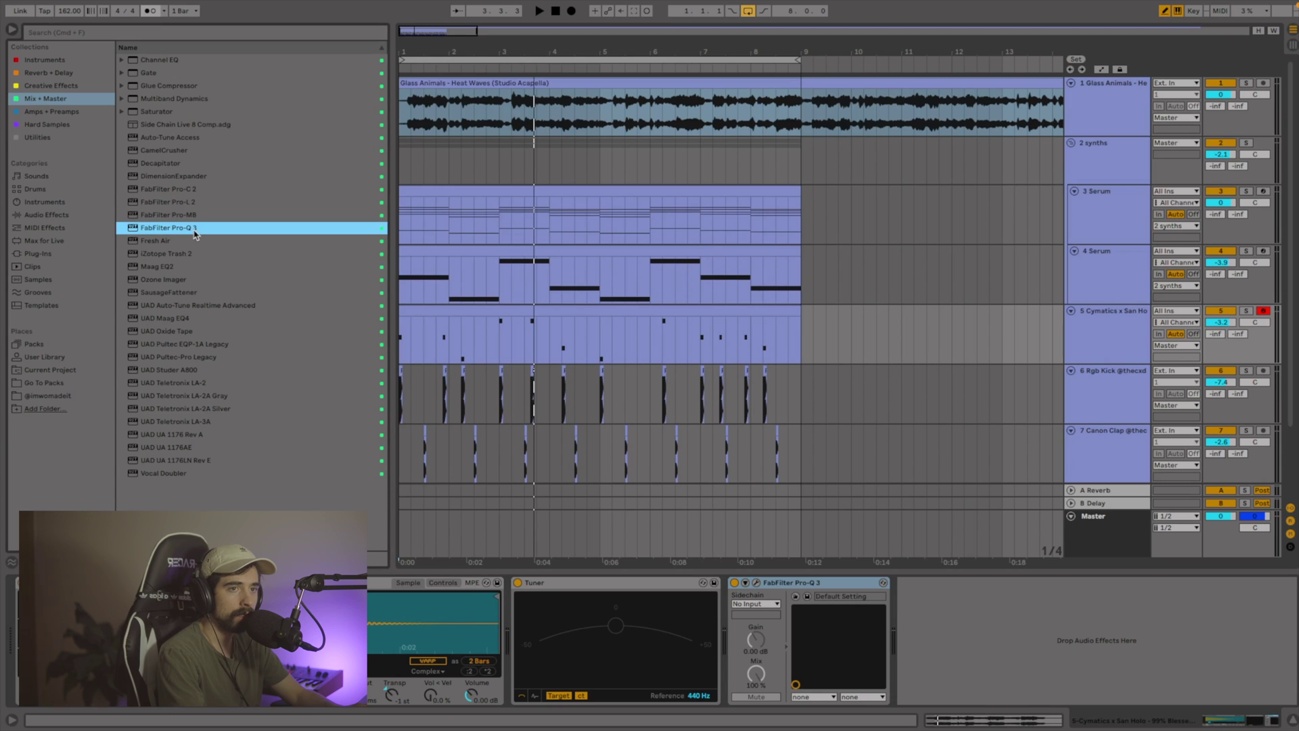
pyautogui.moveTo(942, 384); pyautogui.dragTo(942, 384)
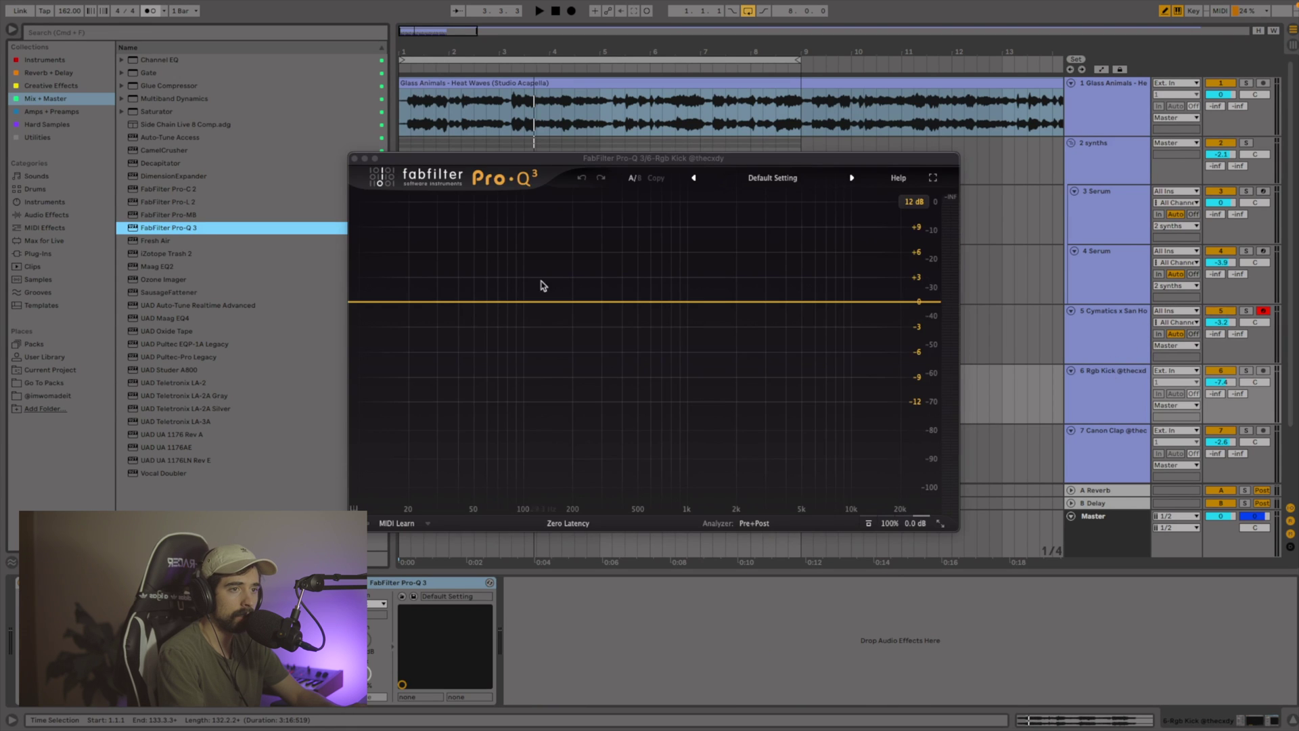
pyautogui.moveTo(492, 302); pyautogui.dragTo(573, 331)
pyautogui.rightClick(476, 289)
pyautogui.click(540, 285)
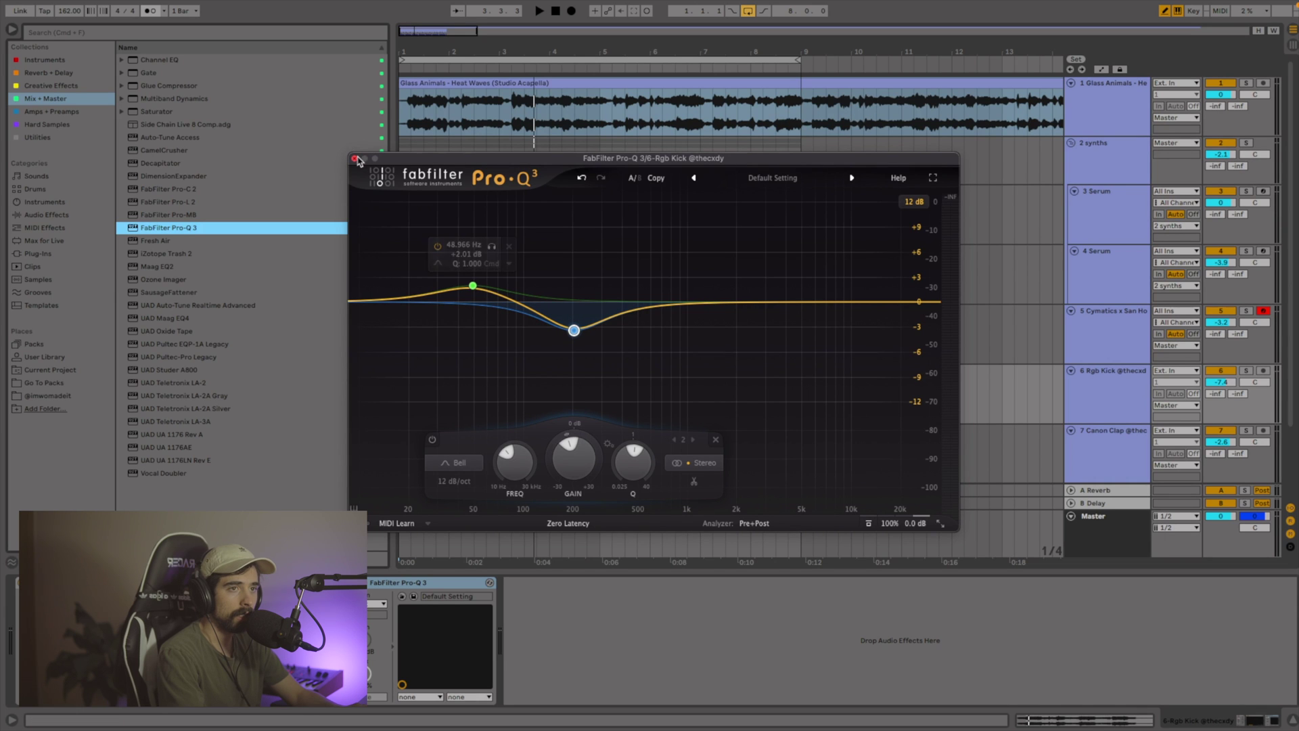
# Add a high shelf of about -5.8 dB near 15 kHz with Q 0.300 to the kick's EQ, play the loop and close the EQ
pyautogui.press('space')
pyautogui.moveTo(912, 305); pyautogui.dragTo(881, 326)
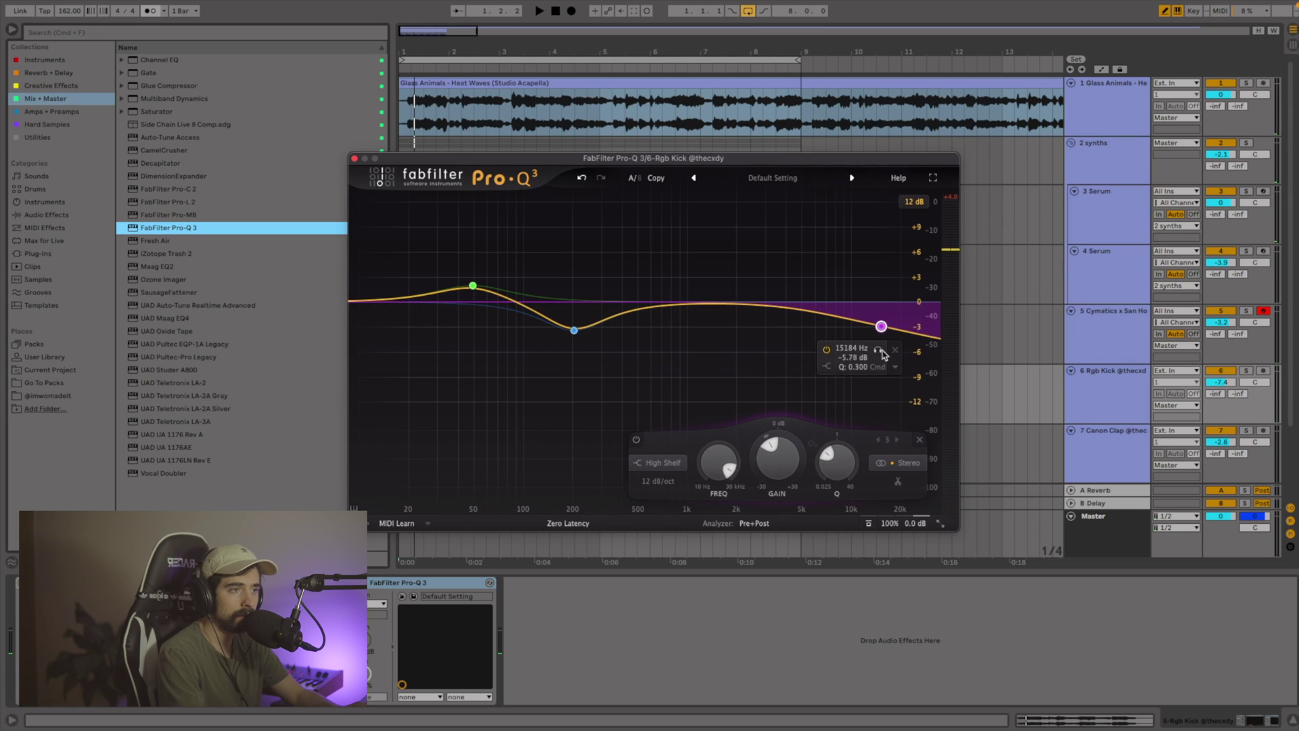
pyautogui.press('space')
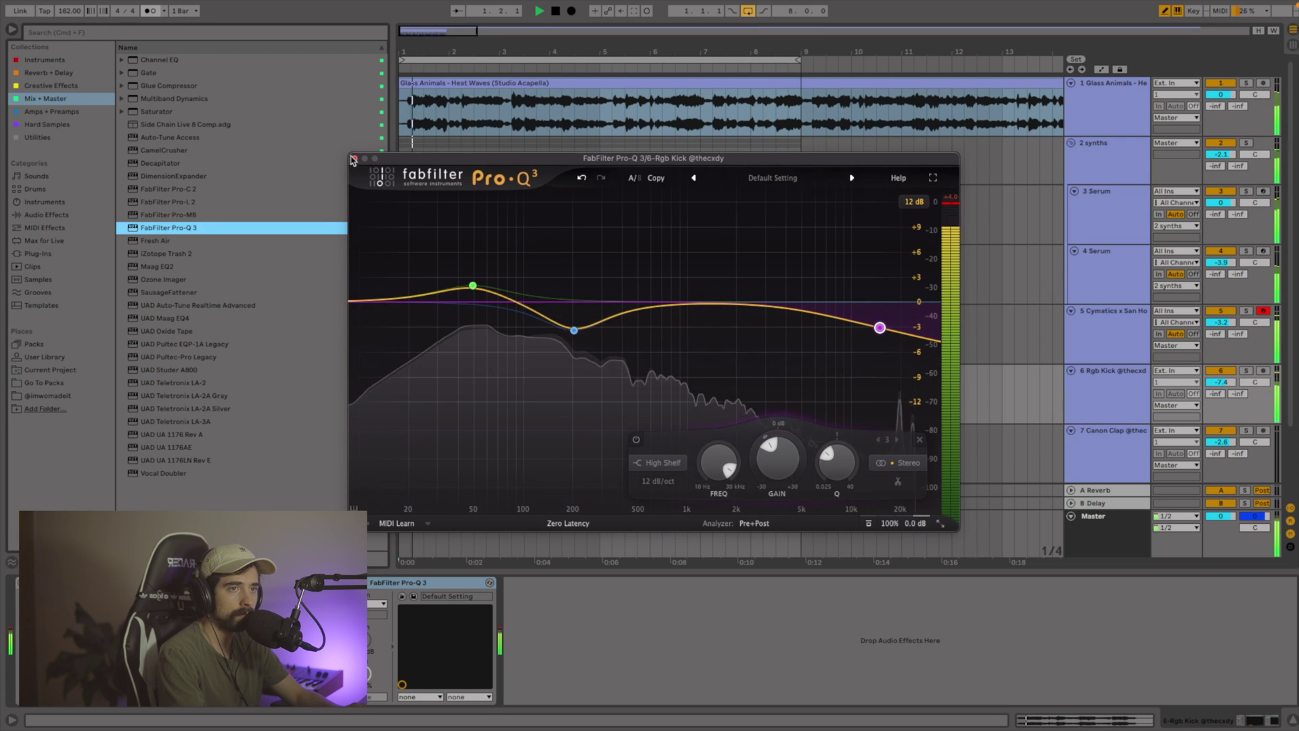
pyautogui.click(355, 158)
# Switch from the arrangement to the session mixer to check the track levels
pyautogui.press('Tab')
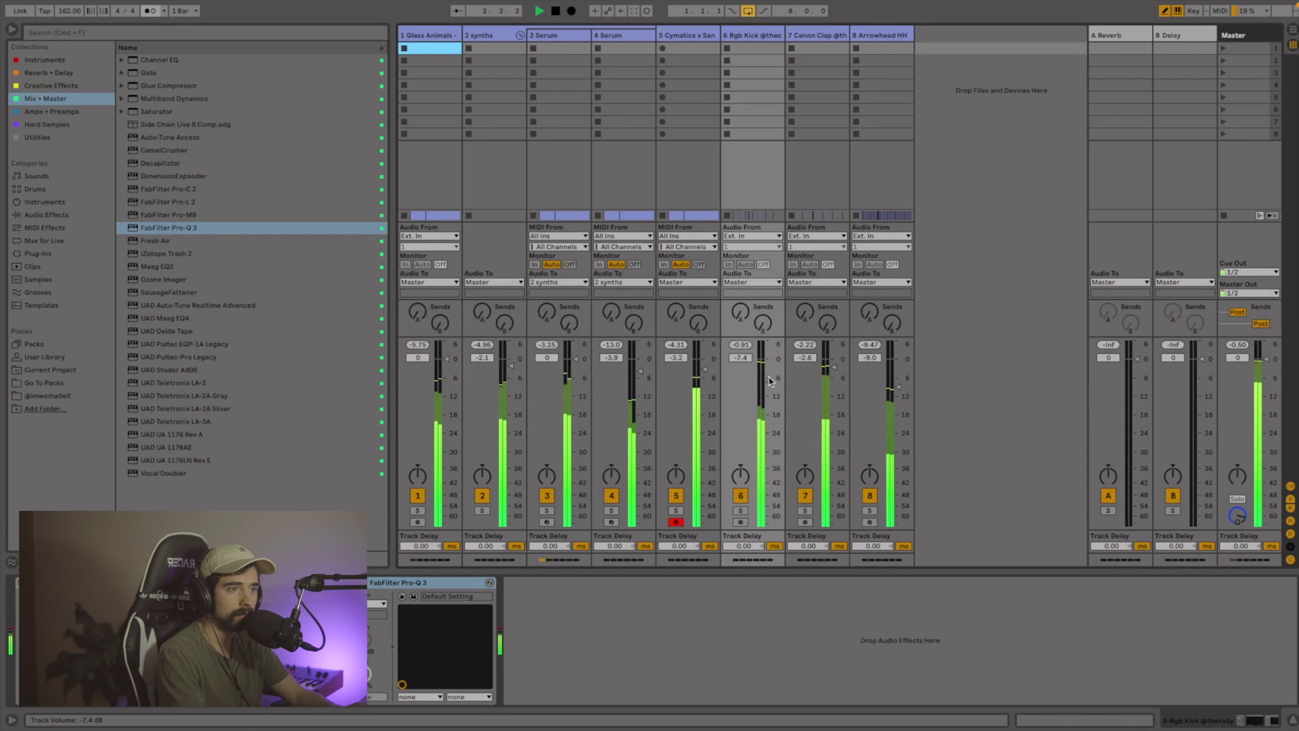
pyautogui.press('Tab')
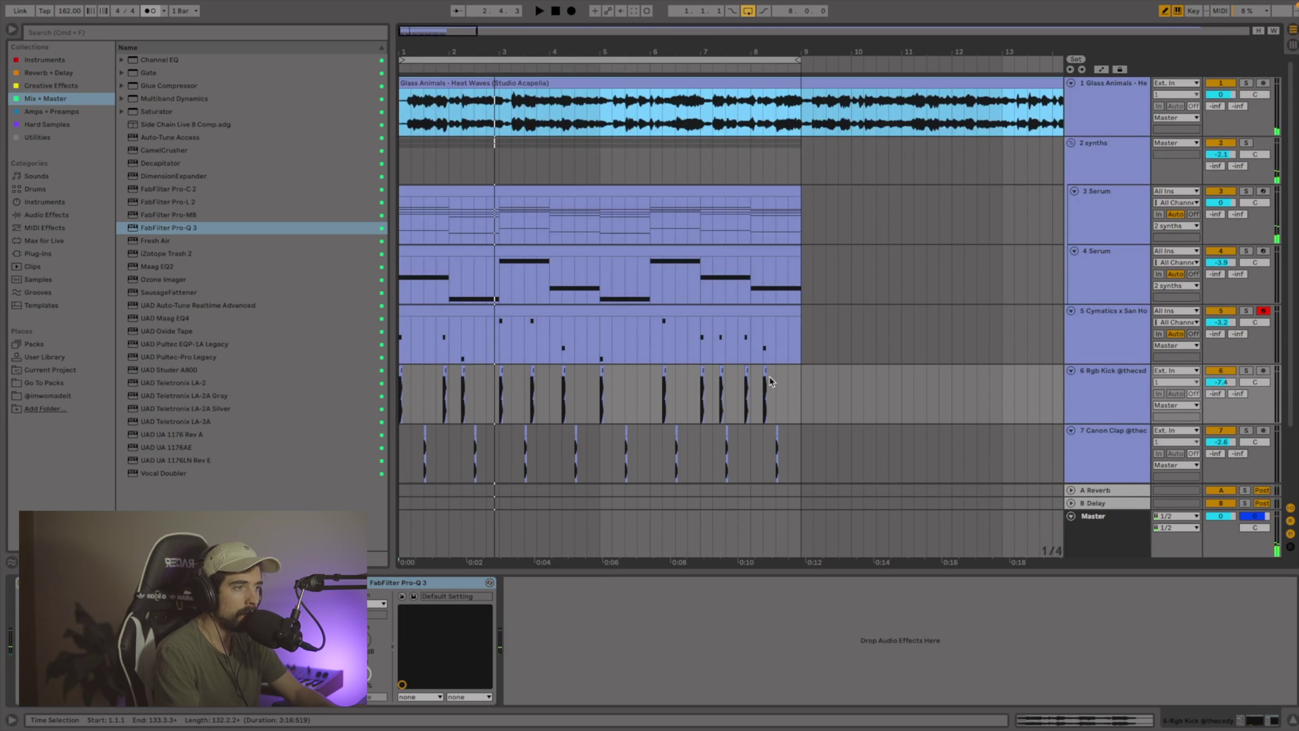
pyautogui.scroll(-3, 770, 381)
pyautogui.press('Tab')
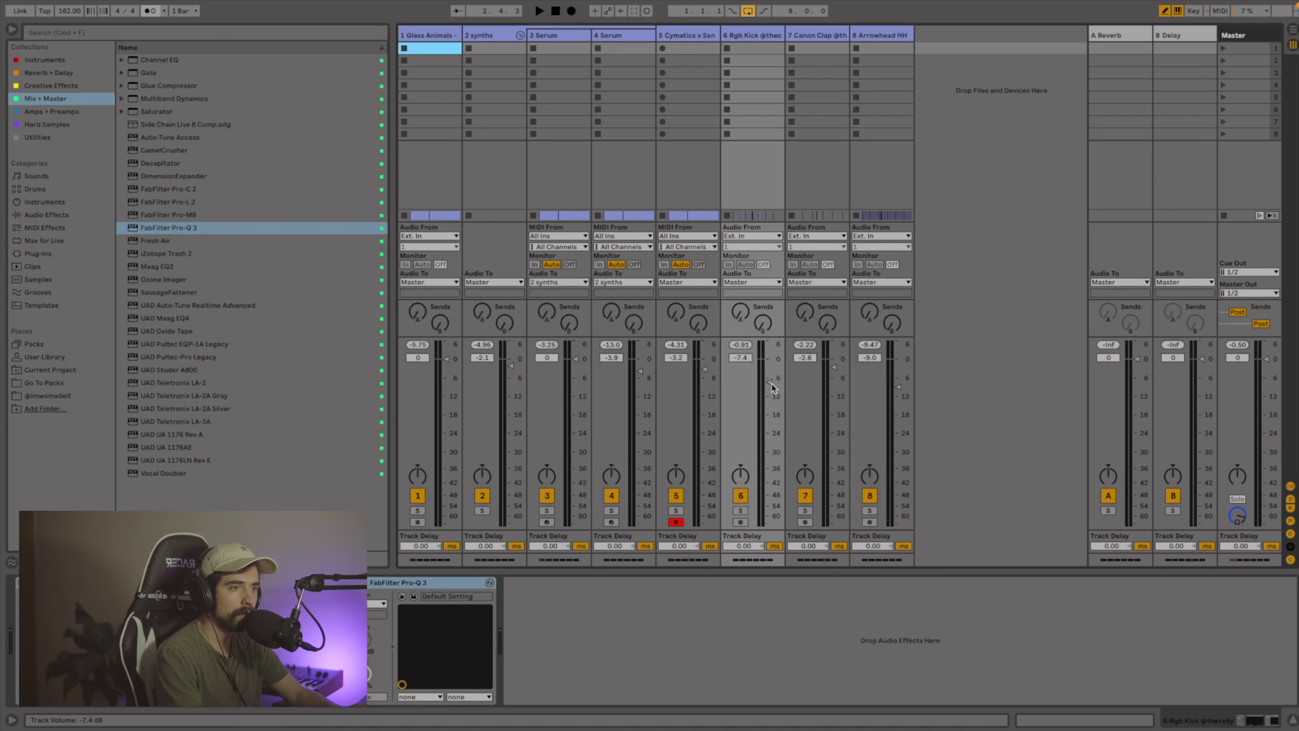
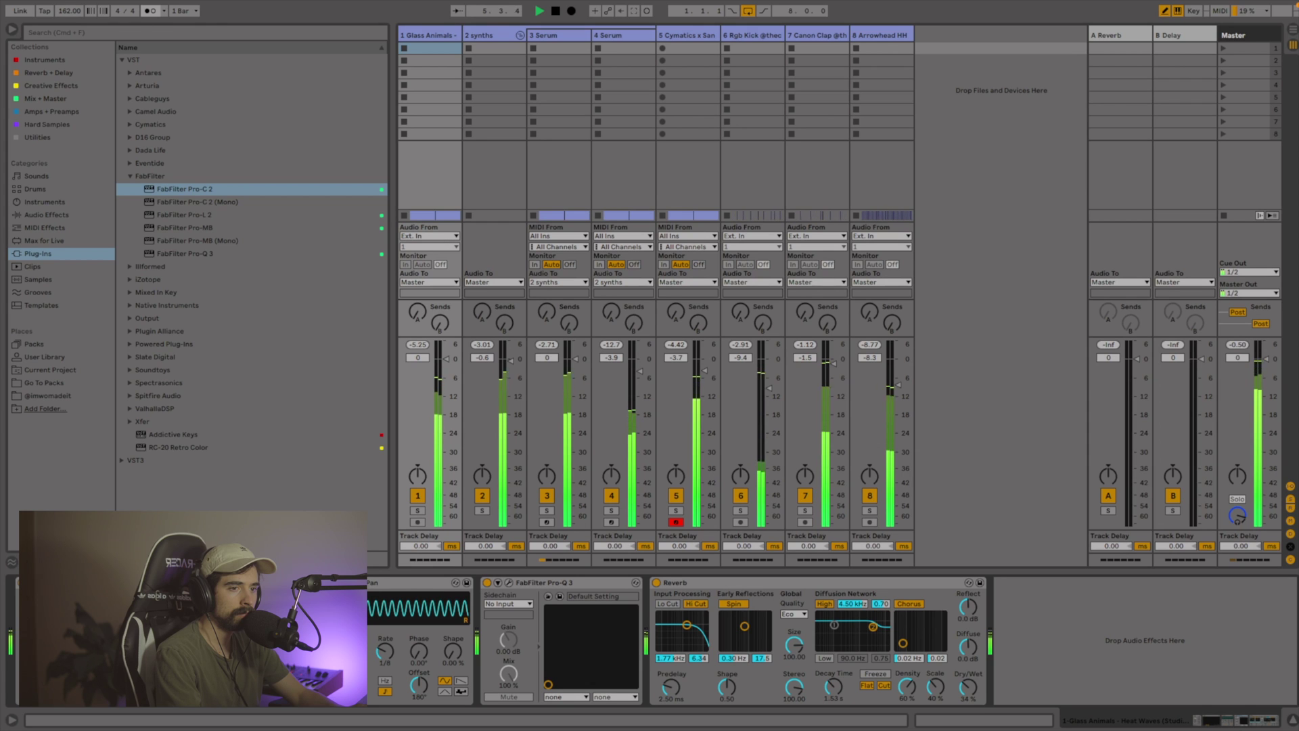
# Solo the vocal and the synths group, audition them together from the loop start, and clear the solos
pyautogui.click(416, 512)
pyautogui.click(480, 510)
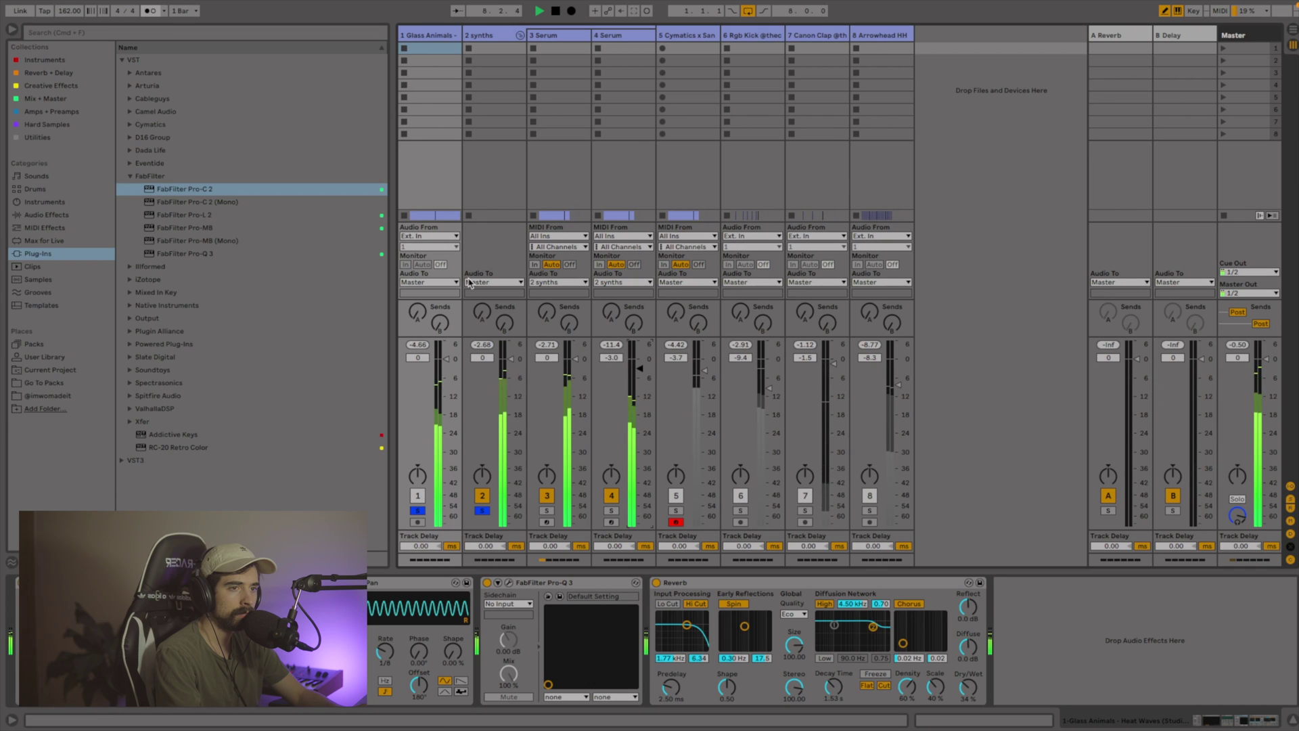
pyautogui.press('space')
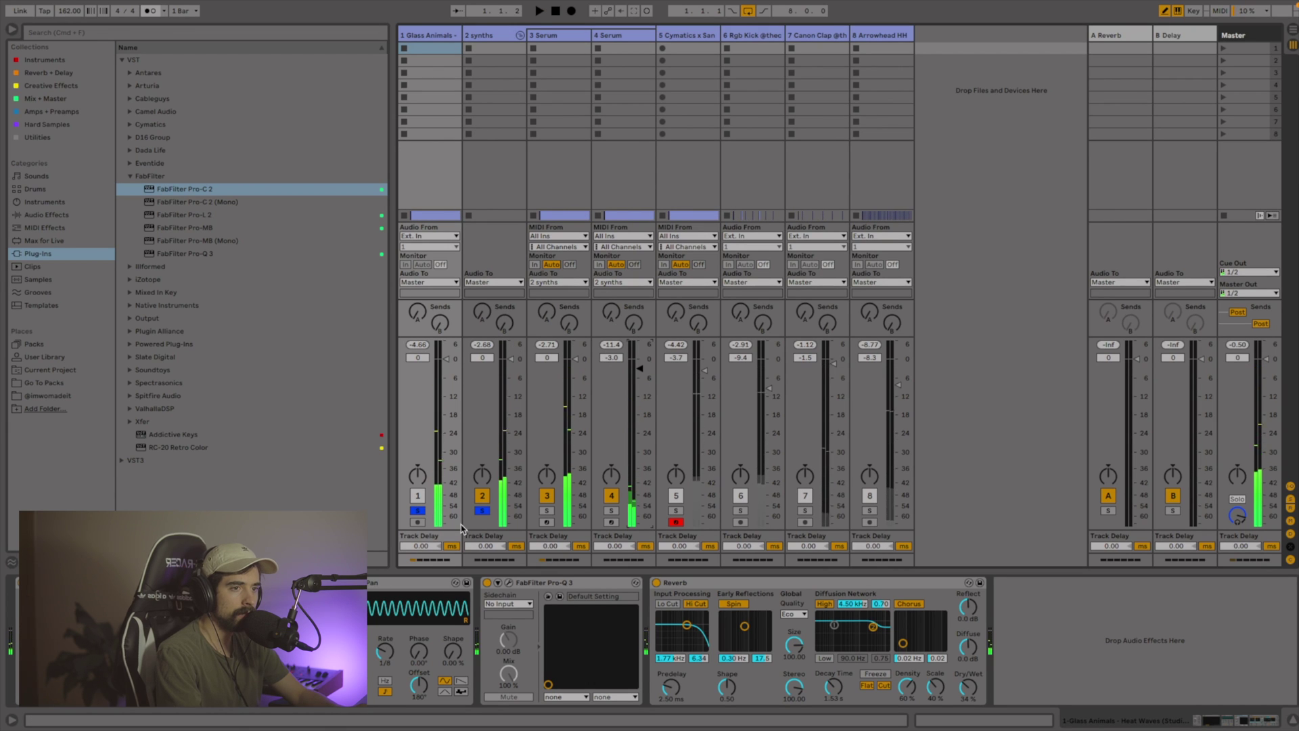
pyautogui.click(482, 511)
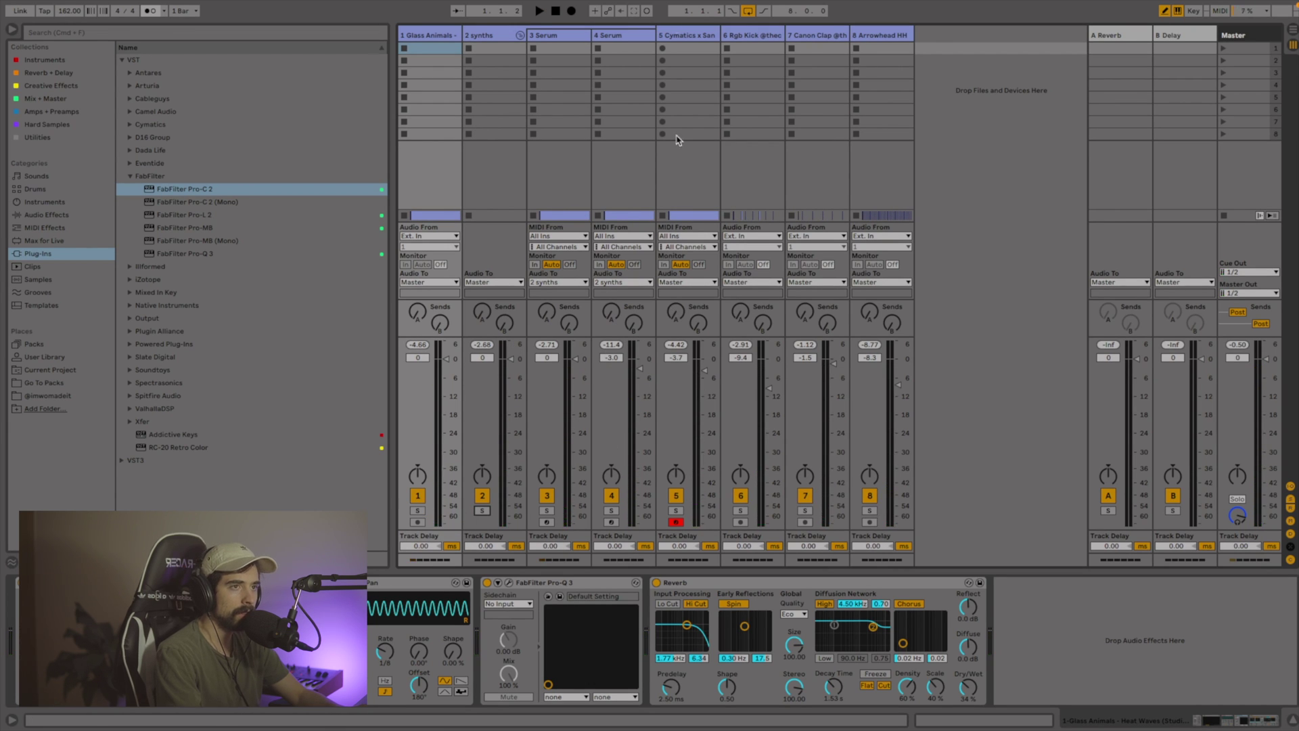
# Add Saturator after the 808's Pro-Q 3, enable Soft Clip and set Drive to 8.00 dB
pyautogui.moveTo(727, 4)
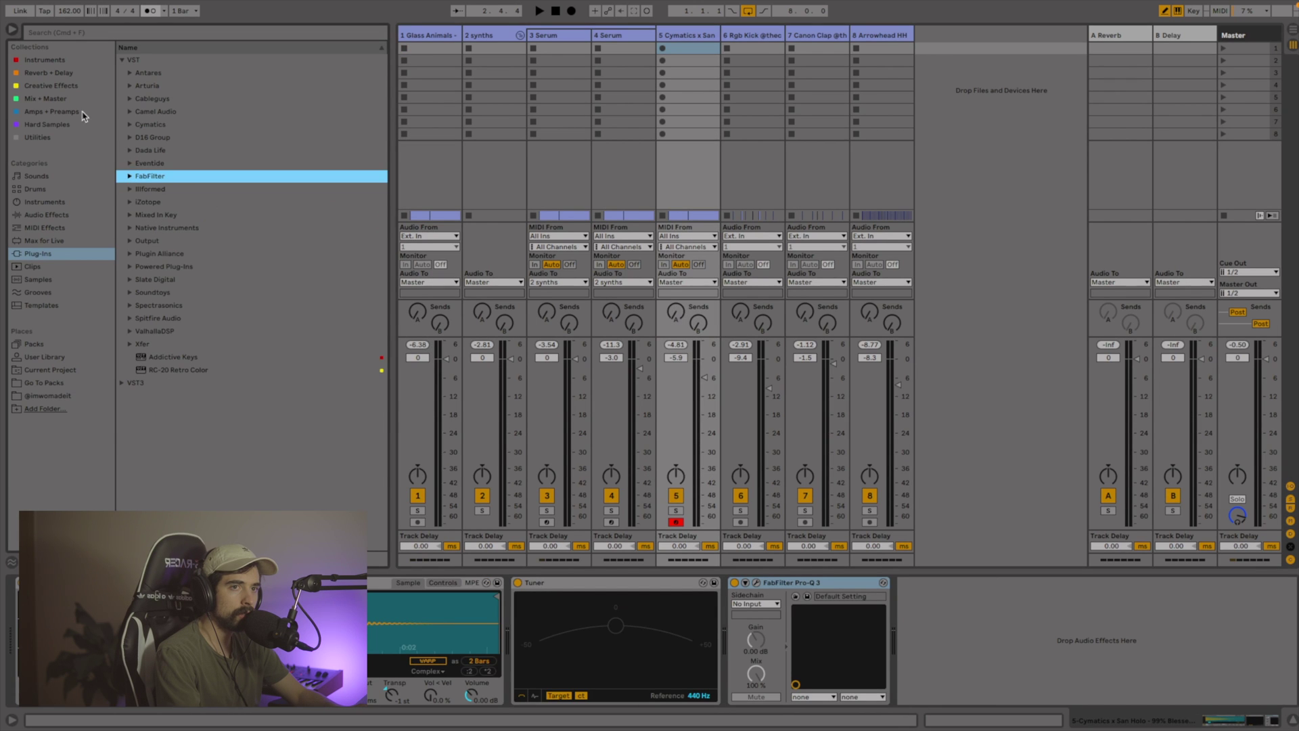
pyautogui.click(65, 100)
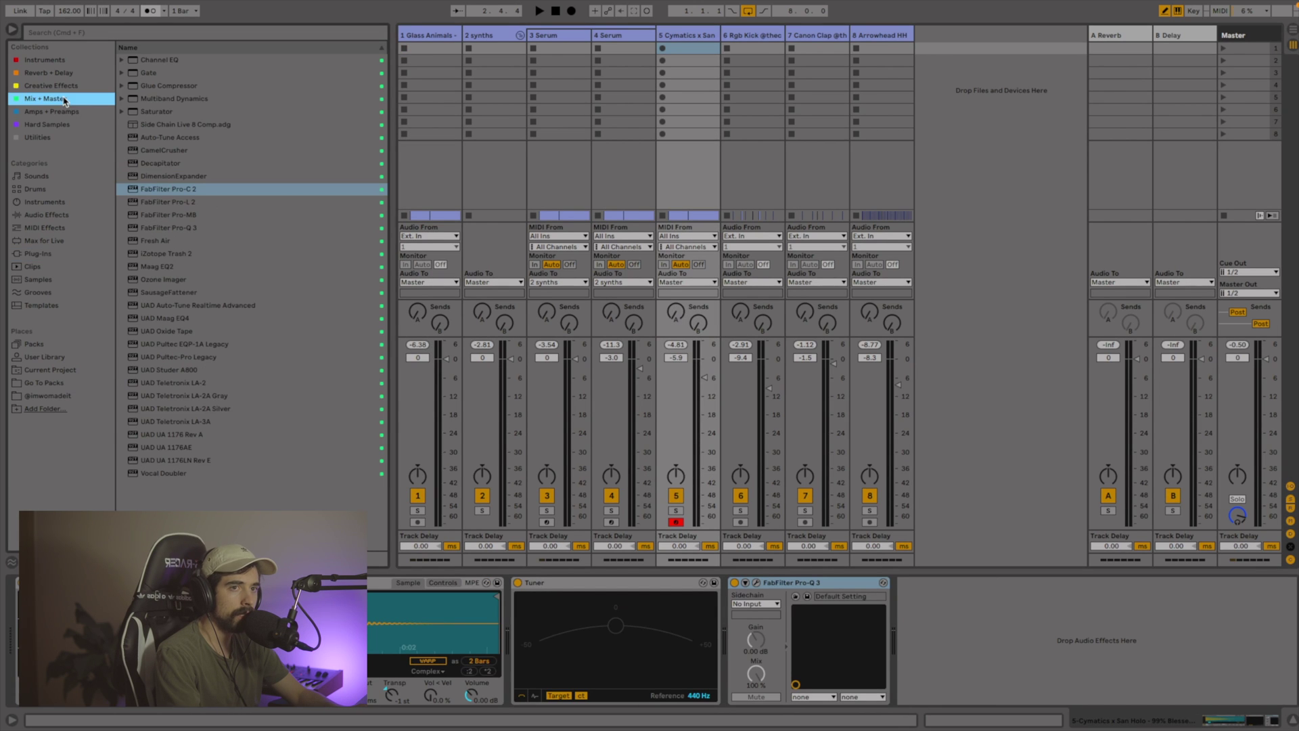
pyautogui.moveTo(145, 112); pyautogui.dragTo(890, 593)
pyautogui.click(1032, 620)
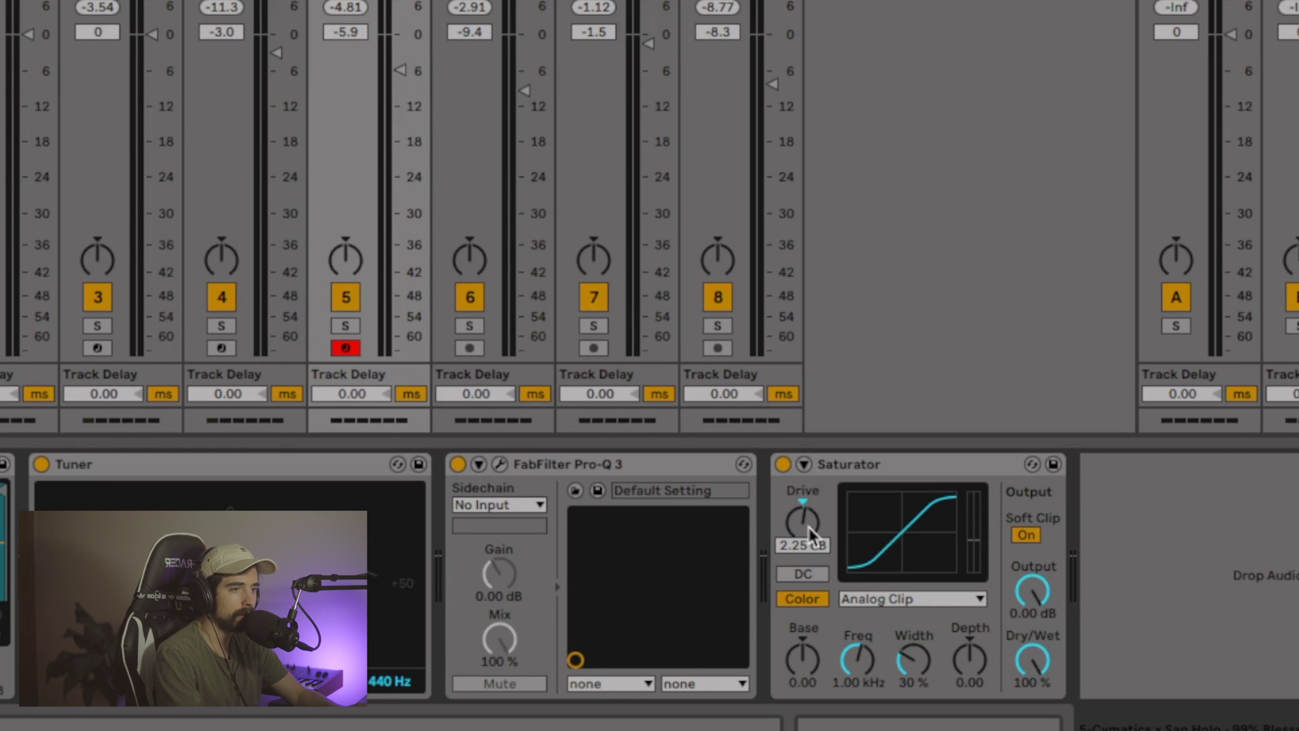
pyautogui.moveTo(809, 526); pyautogui.dragTo(809, 492)
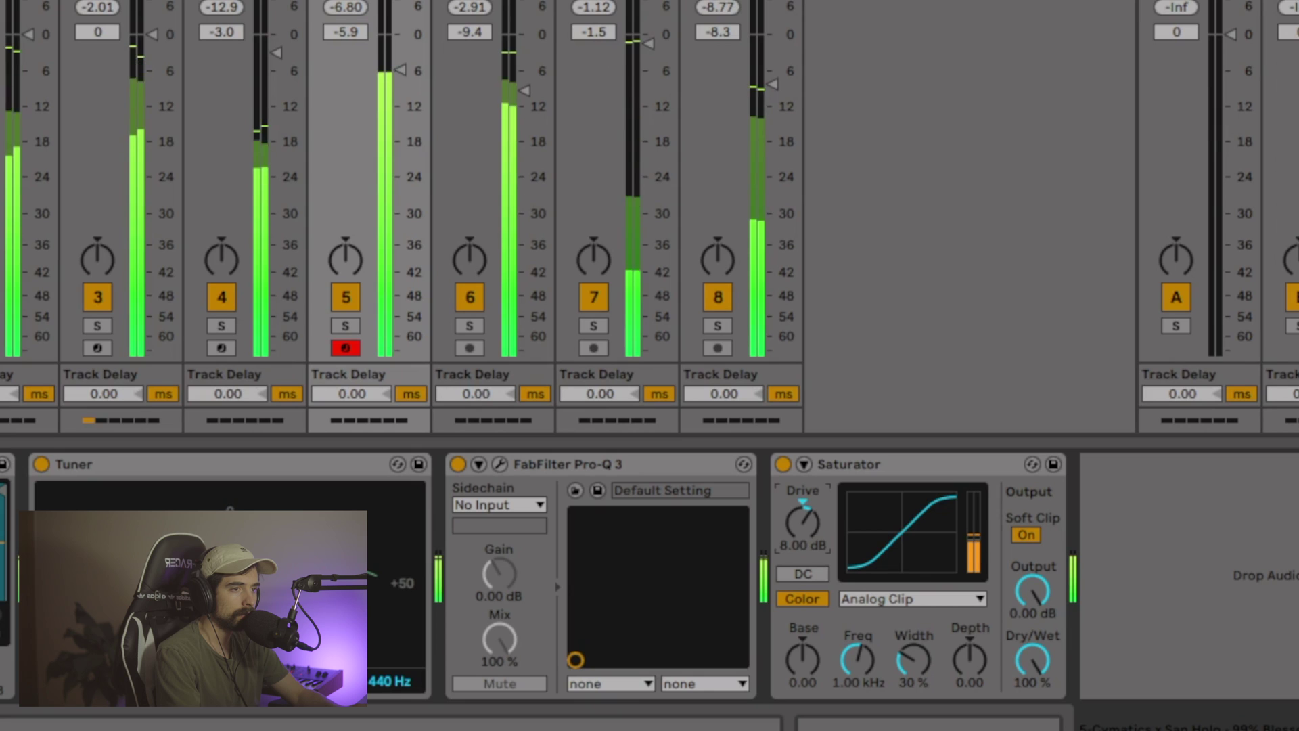
# During playback, lower the 808 to -7.0 dB, the kick to -10.5 dB, the clap to -2.6 dB and the hi-hat to -11.4 dB
pyautogui.moveTo(399, 69); pyautogui.dragTo(400, 76)
pyautogui.moveTo(524, 90); pyautogui.dragTo(525, 96)
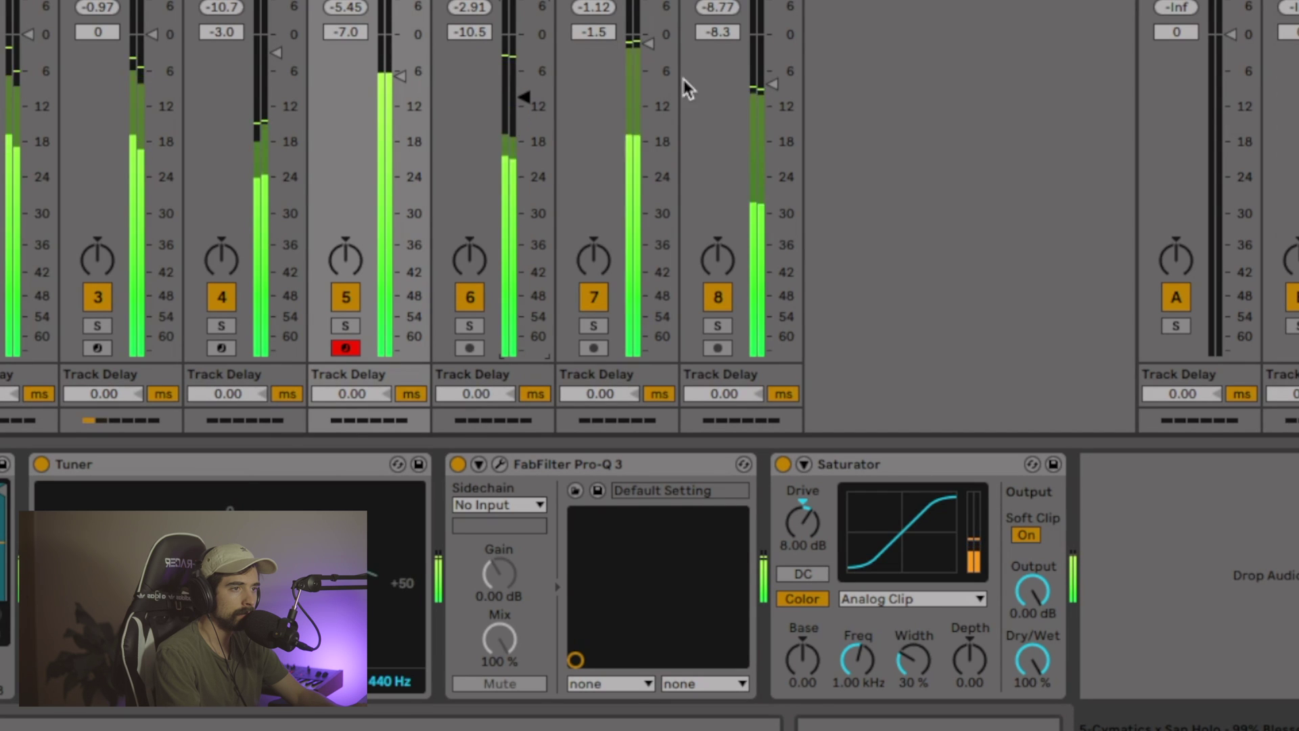
pyautogui.moveTo(647, 42); pyautogui.dragTo(647, 50)
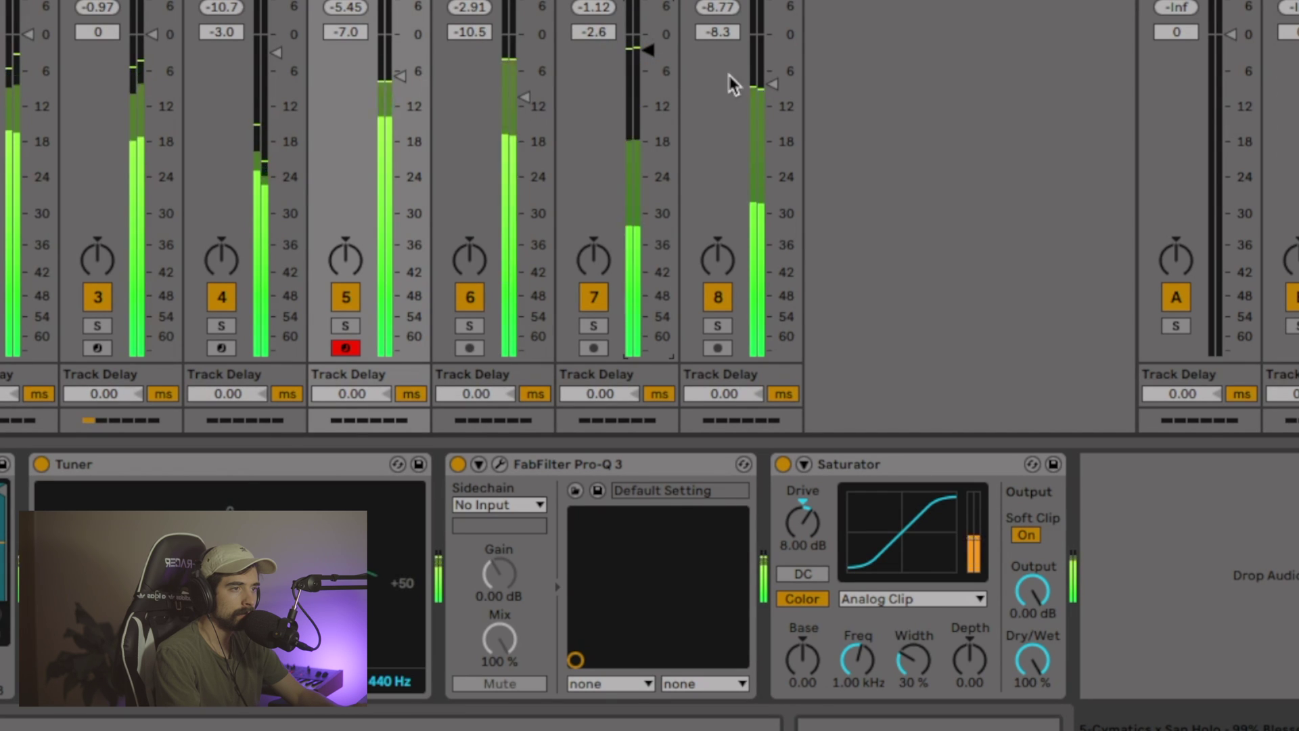
pyautogui.moveTo(769, 79); pyautogui.dragTo(772, 101)
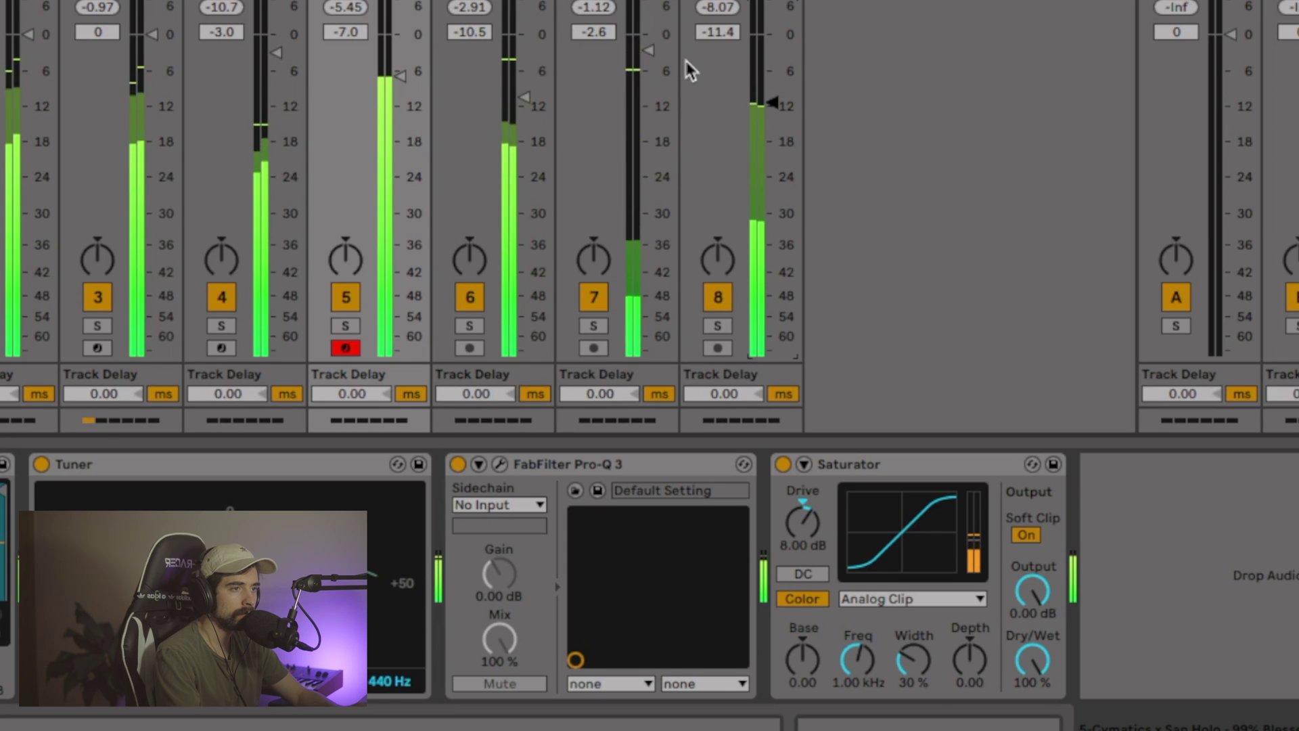
# Rebalance the clap to -1.7 dB, the hi-hat to -9.8 dB and the 808 to -8.0 dB
pyautogui.moveTo(649, 49); pyautogui.dragTo(646, 43)
pyautogui.moveTo(772, 101); pyautogui.dragTo(772, 92)
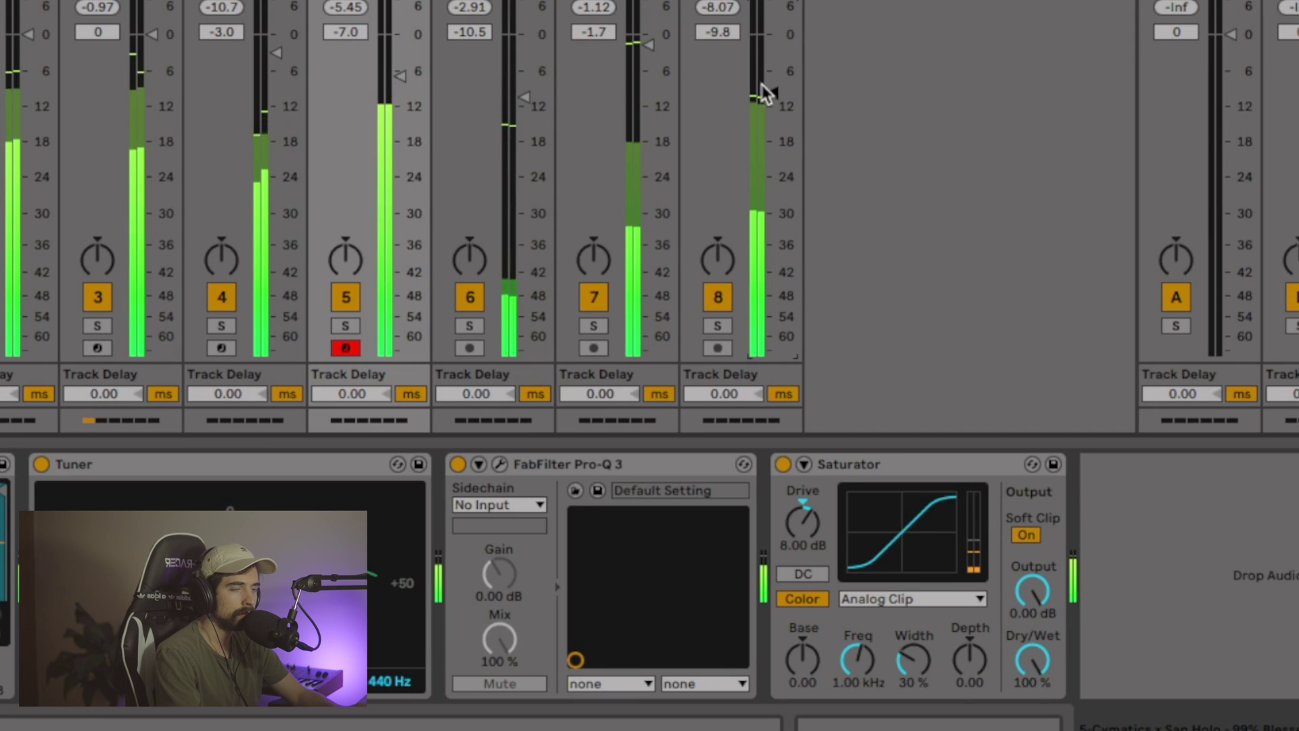
pyautogui.moveTo(401, 77); pyautogui.dragTo(401, 83)
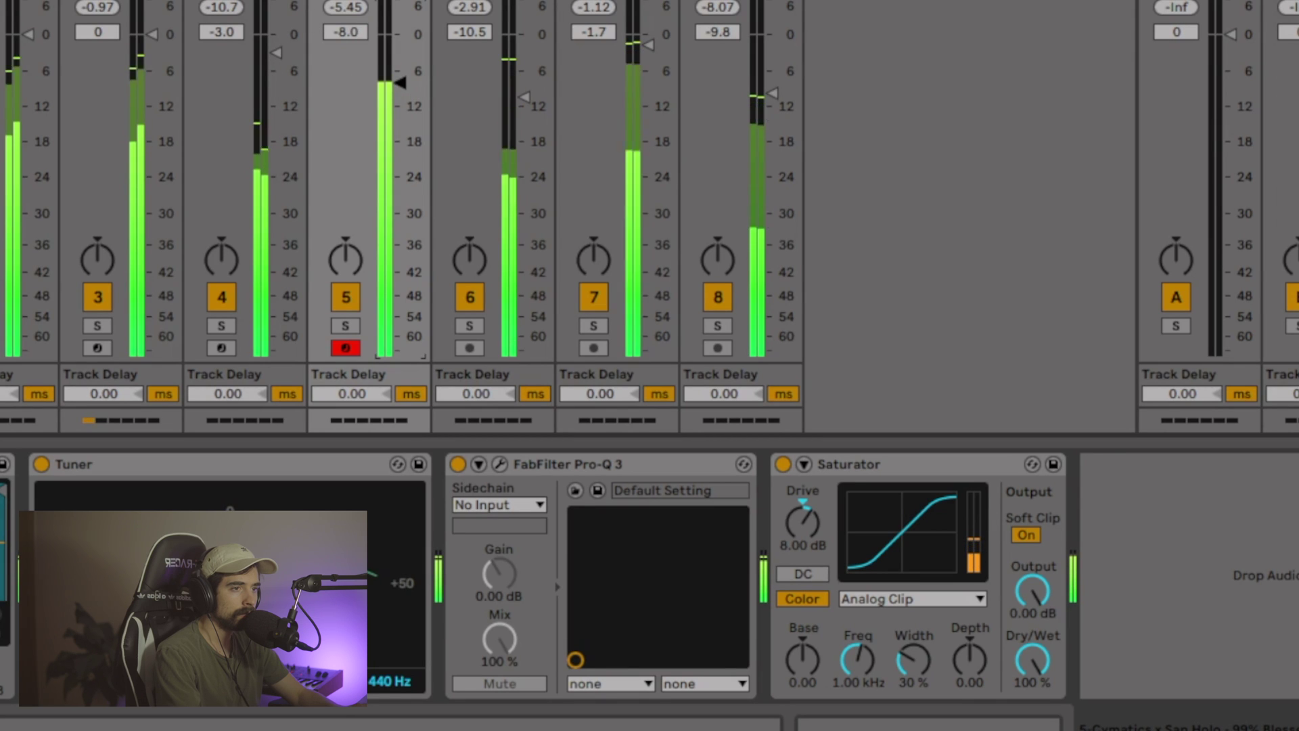
# During playback, raise the Makeup of the master's Glue Compressor to 2.22 dB and lower the 808 track to -9.2 dB
pyautogui.press('Tab')
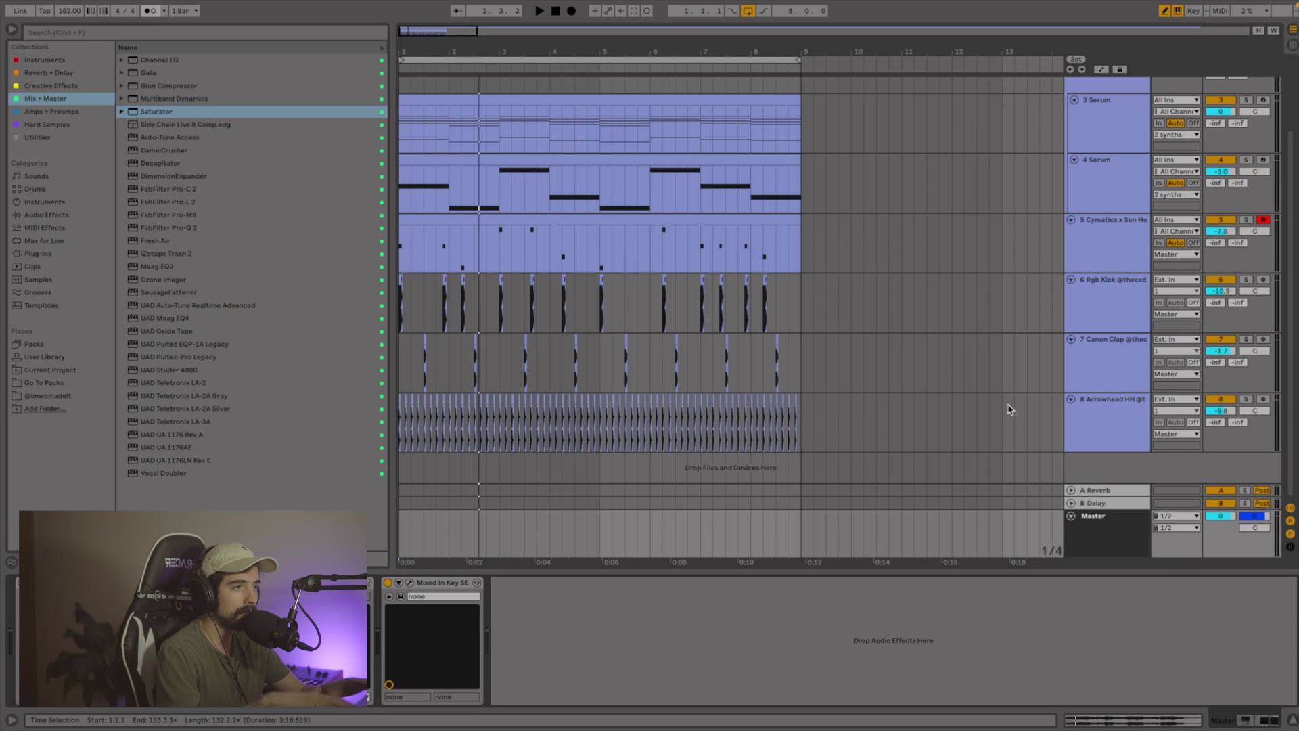
pyautogui.scroll(3, 989, 367)
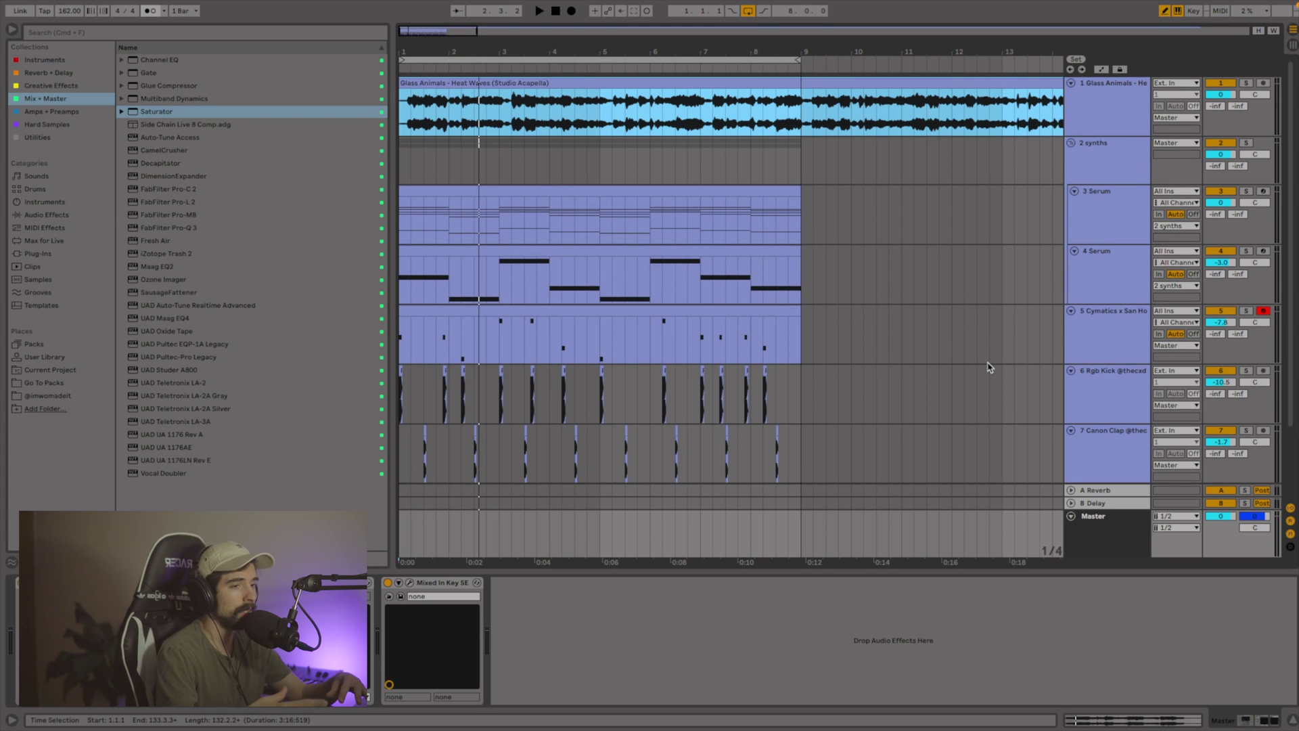
pyautogui.scroll(-3, 988, 367)
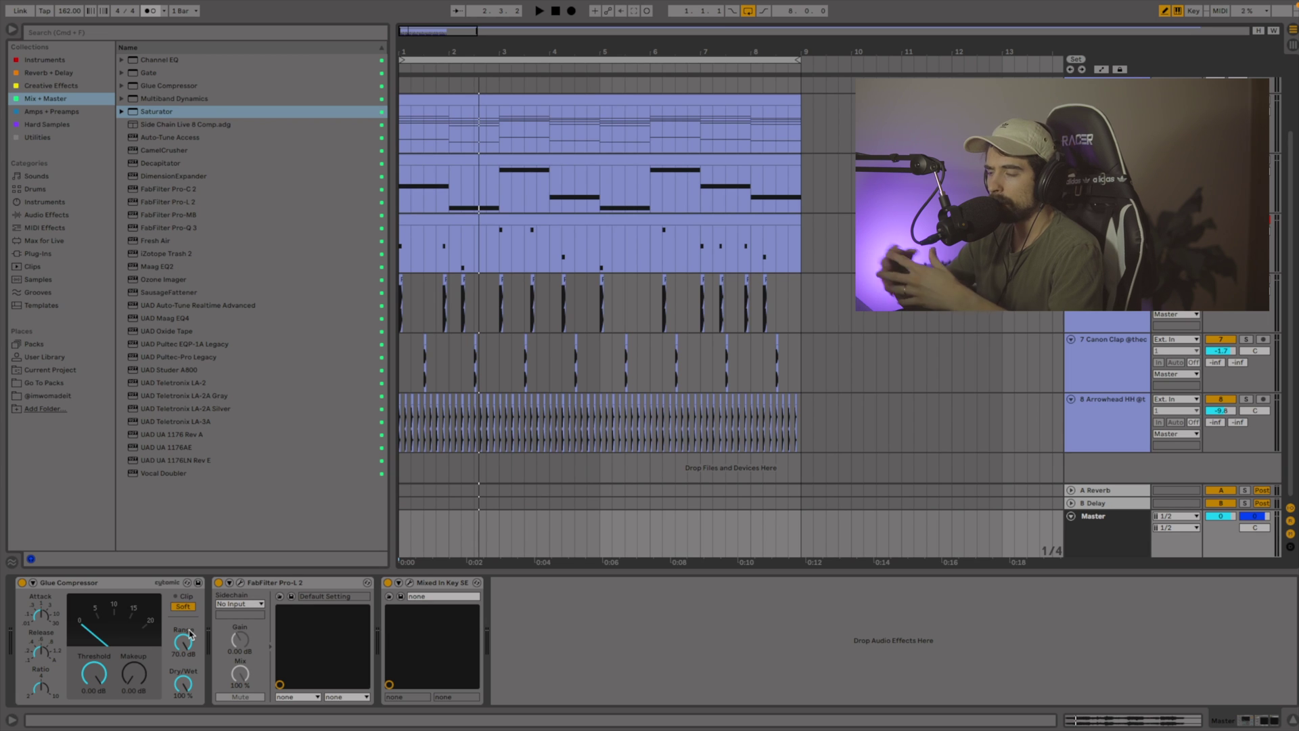
pyautogui.click(110, 586)
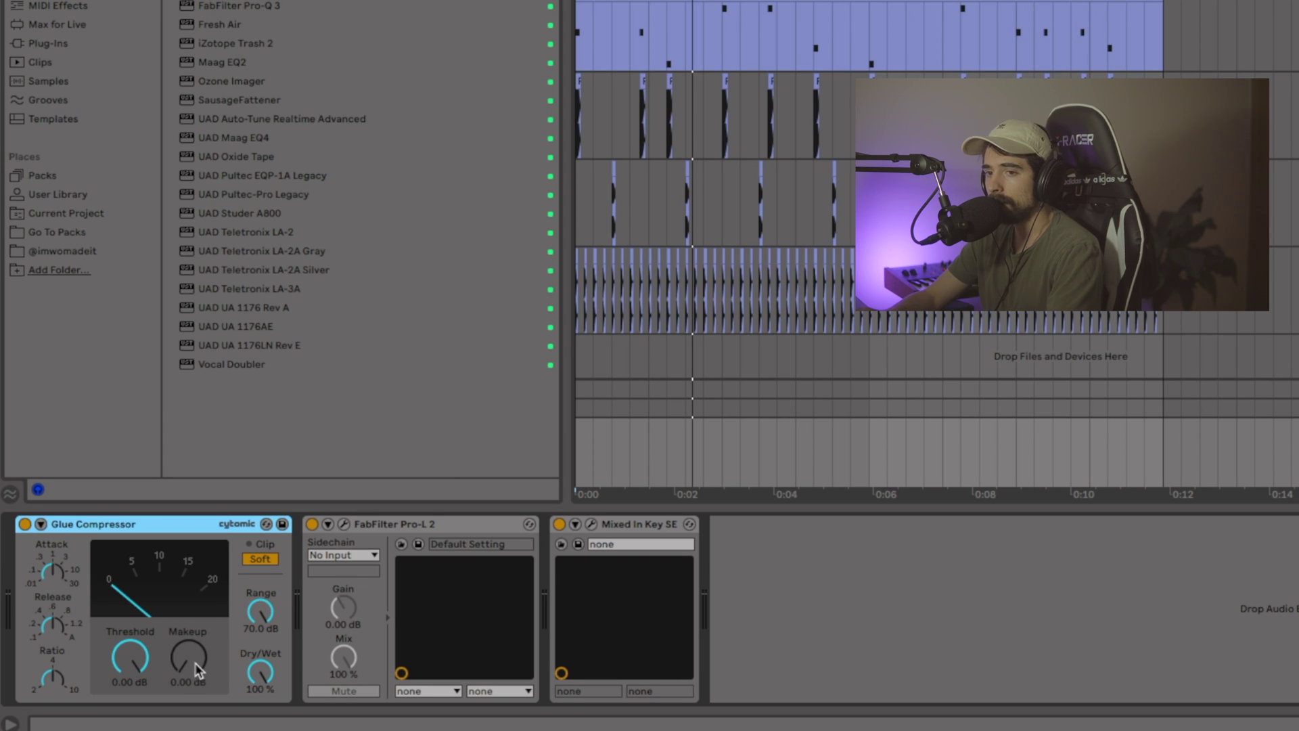
pyautogui.press('space')
pyautogui.moveTo(192, 662); pyautogui.dragTo(193, 649)
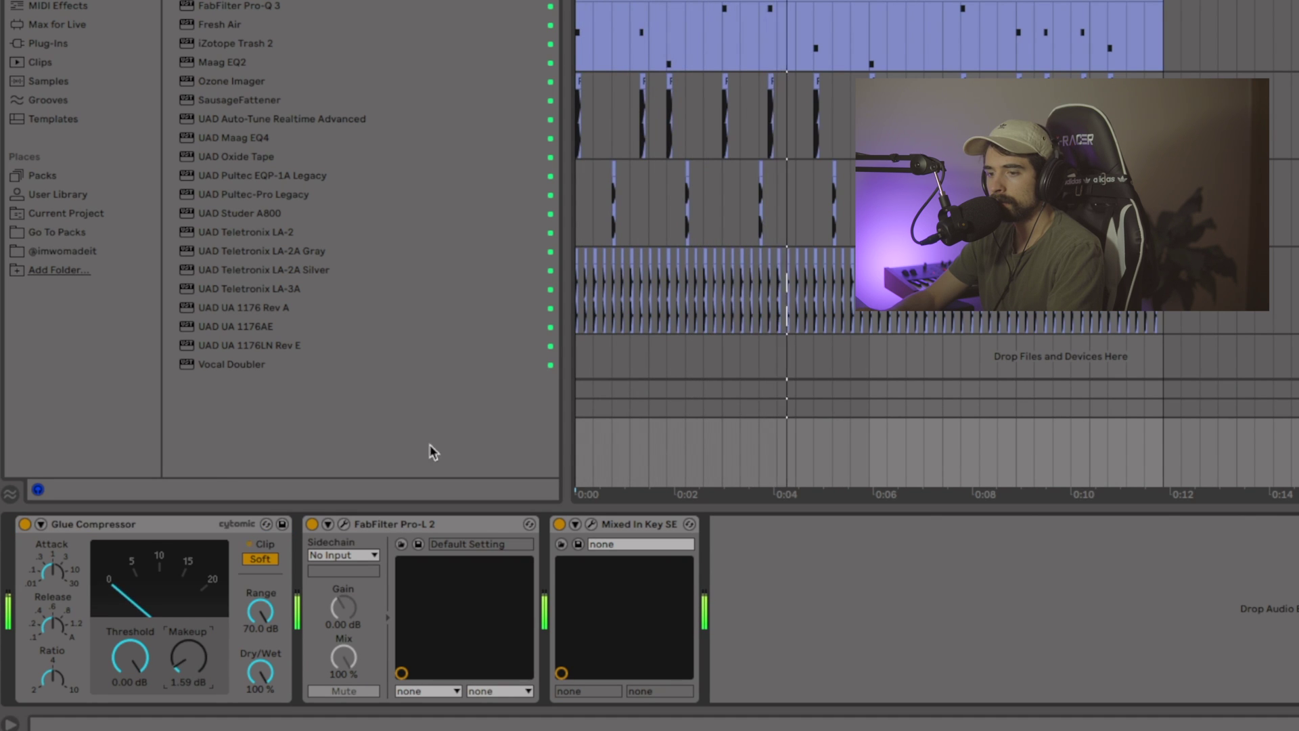
pyautogui.press('Tab')
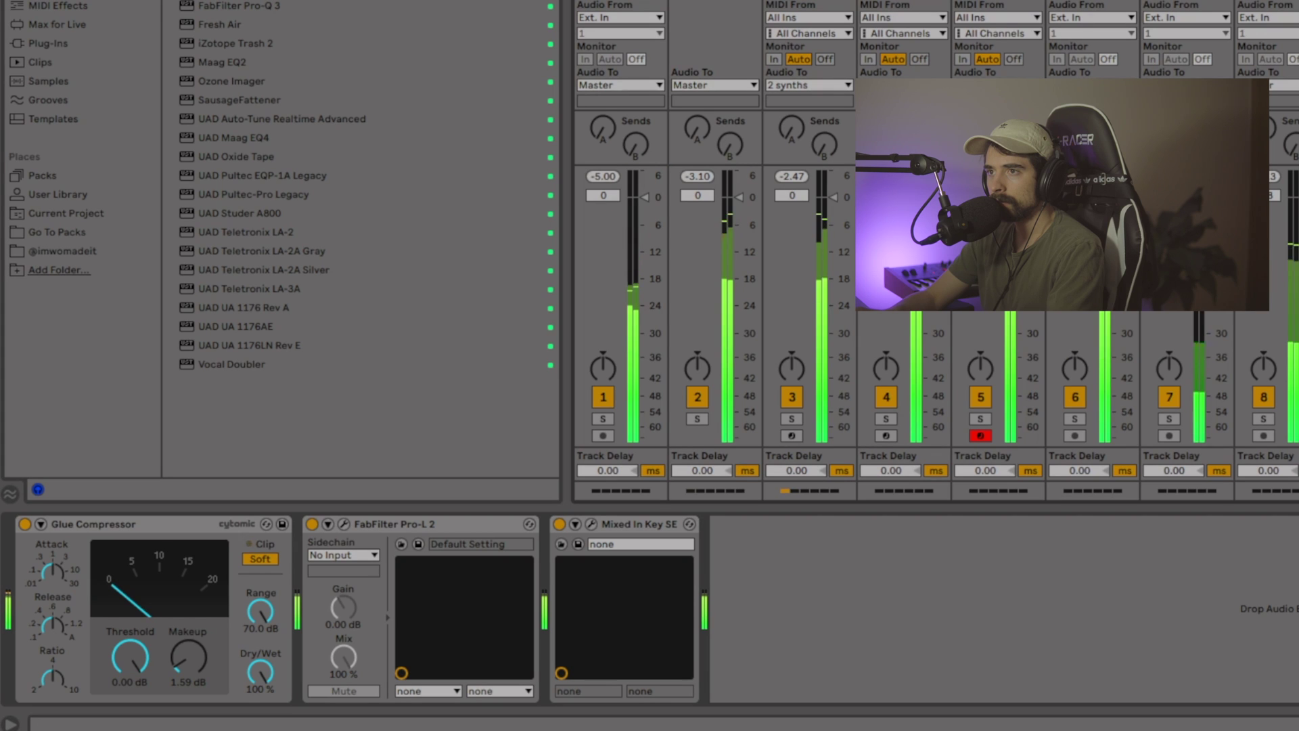
pyautogui.click(1021, 237)
pyautogui.moveTo(1022, 236); pyautogui.dragTo(1022, 239)
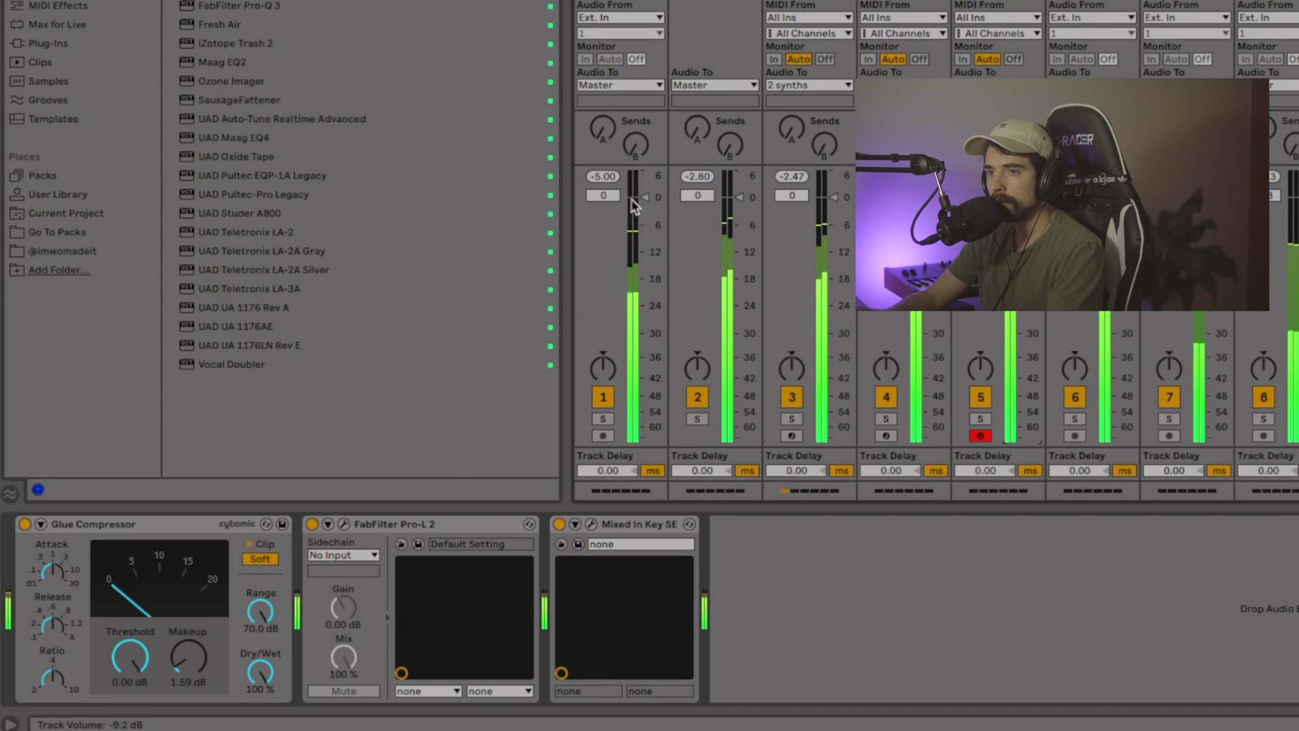
pyautogui.press('Tab')
pyautogui.moveTo(188, 658); pyautogui.dragTo(188, 646)
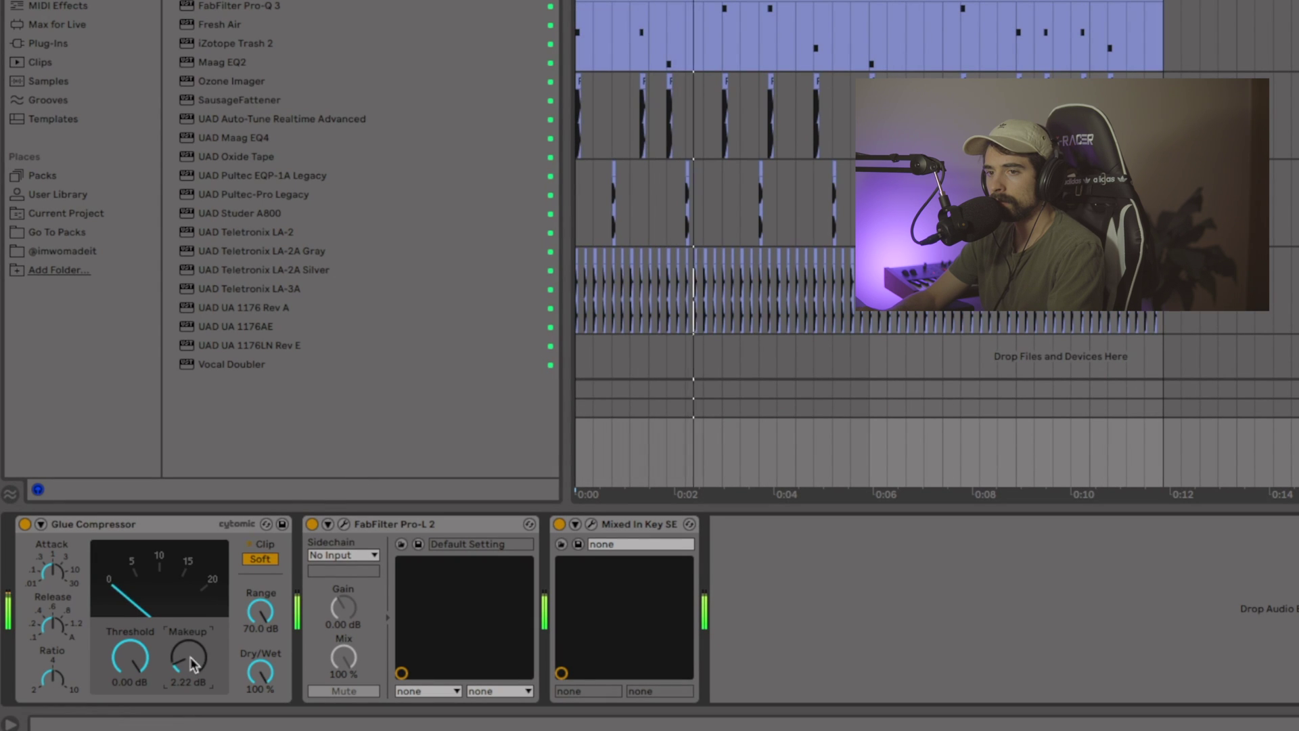
# Add FabFilter Pro-Q 3 after the master's Glue Compressor and boost 1773.5 Hz by 1.69 dB with a Q of 1.425 during playback
pyautogui.press('Tab')
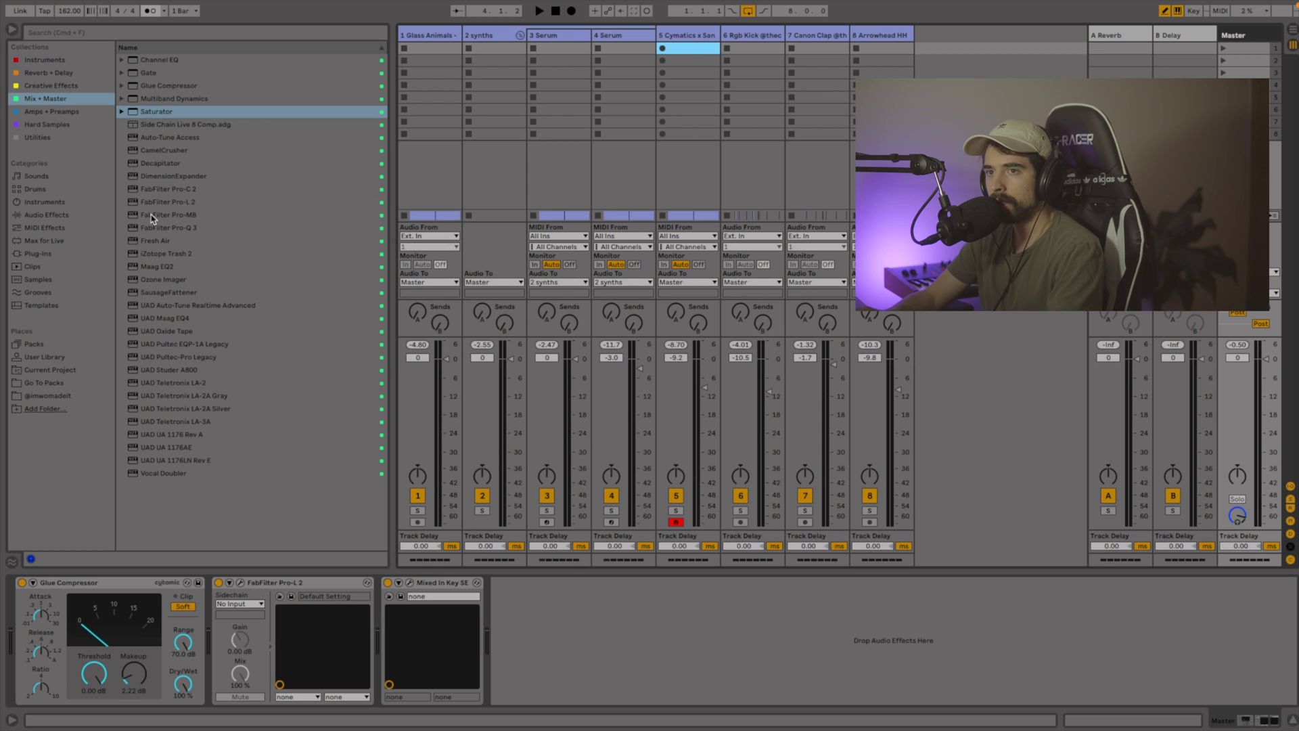
pyautogui.moveTo(162, 223); pyautogui.dragTo(215, 550)
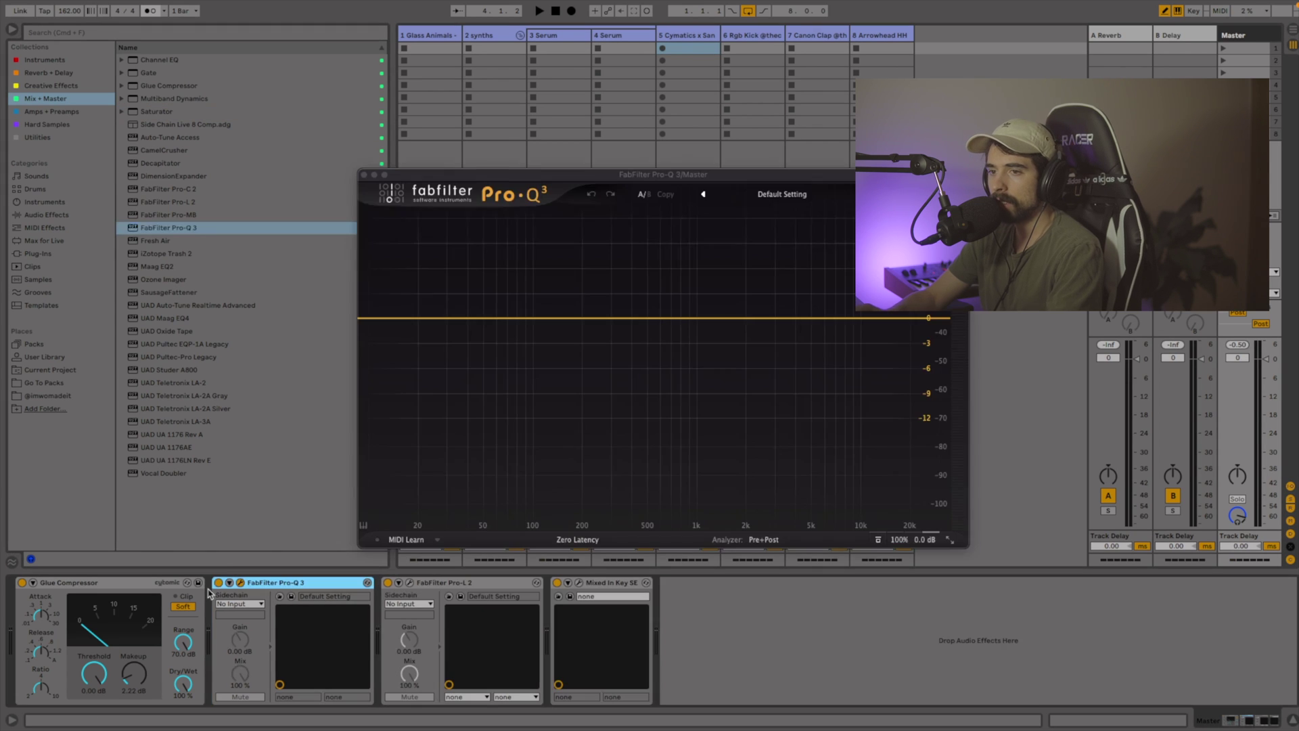
pyautogui.press('space')
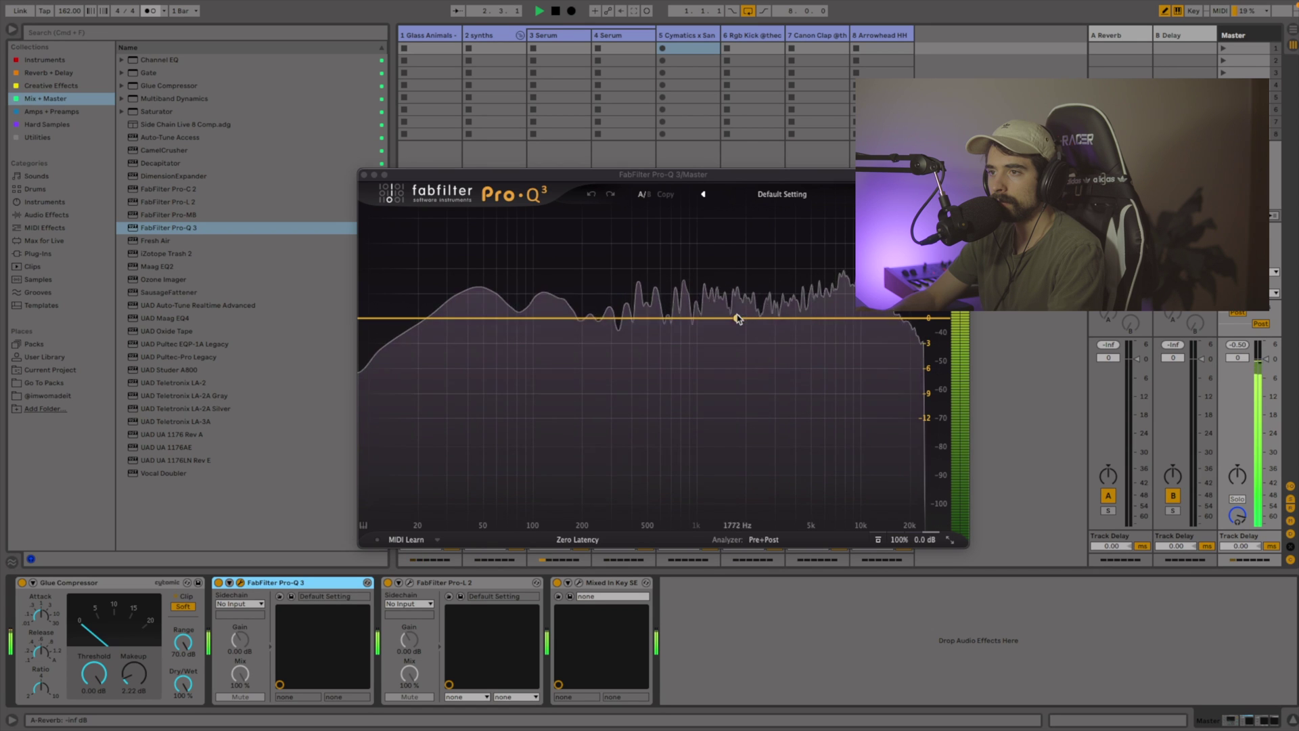
pyautogui.moveTo(736, 317); pyautogui.dragTo(739, 304)
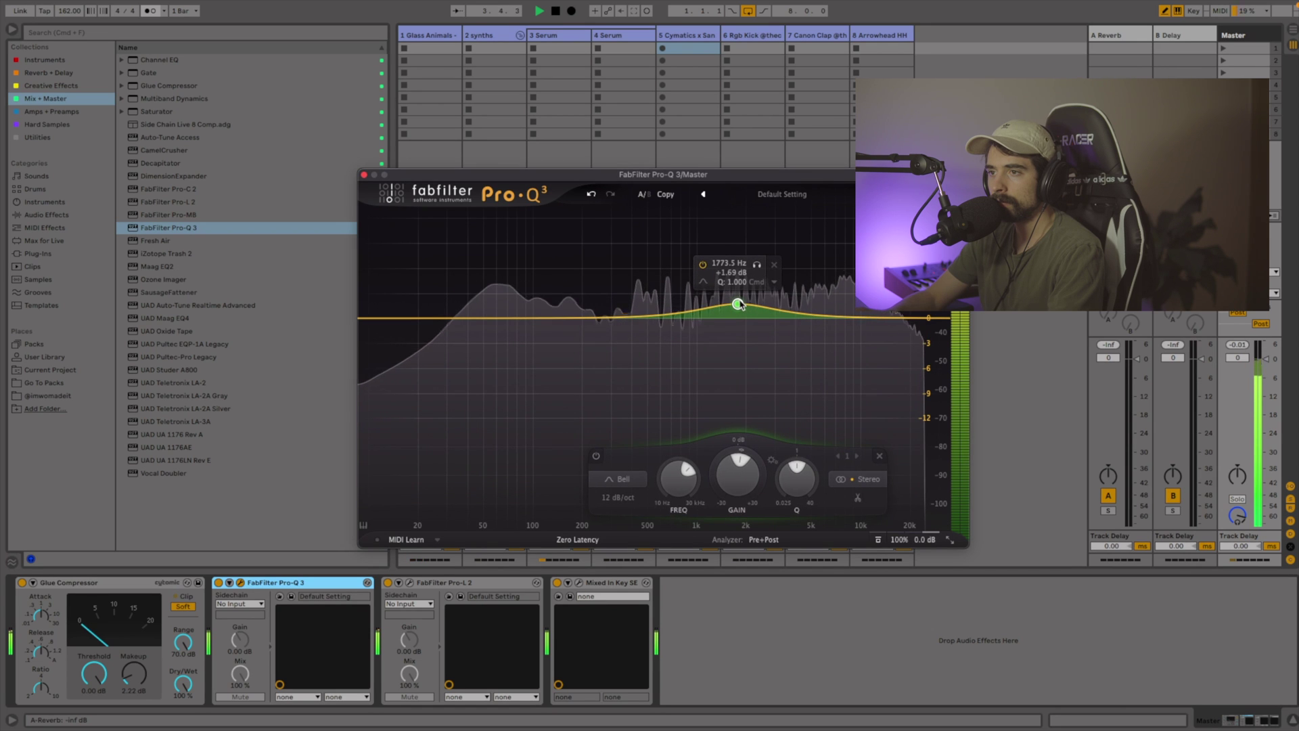
pyautogui.scroll(2, 740, 304)
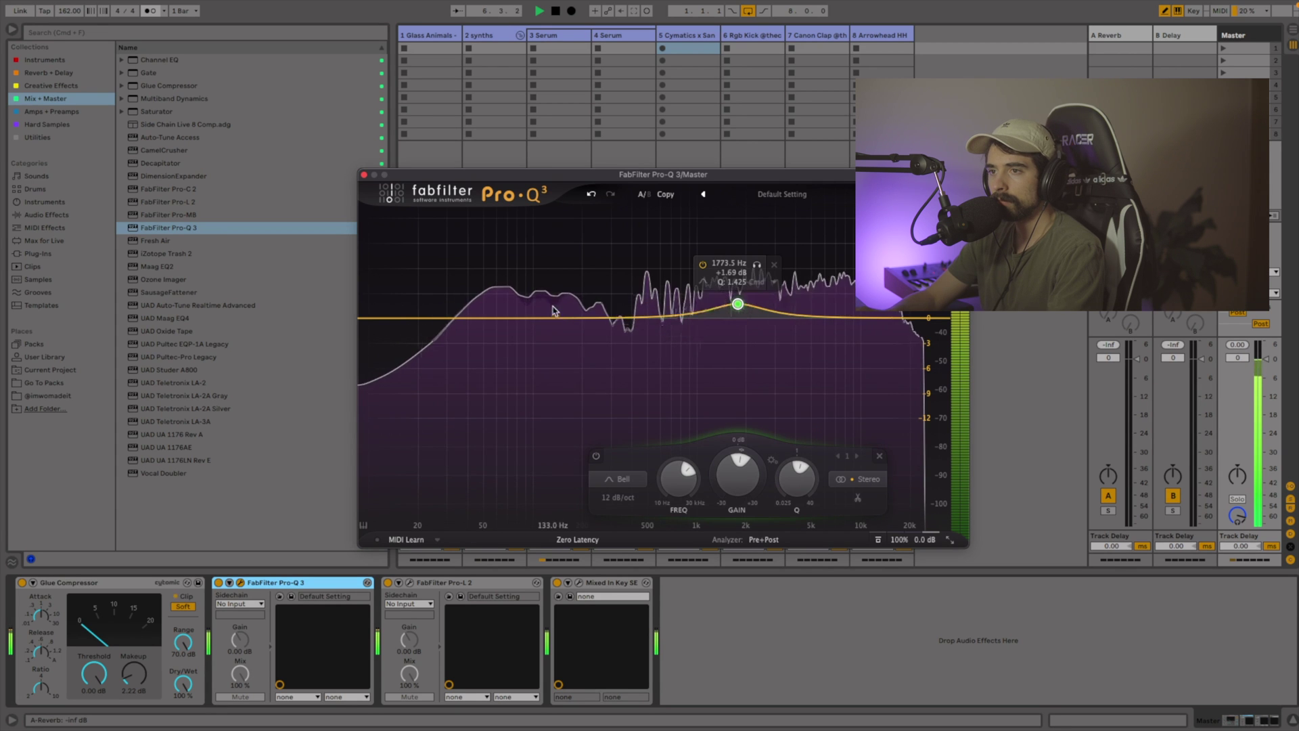
# Add a second bell band to the master's Pro-Q 3, cutting 284.88 Hz by 1.15 dB, and close the EQ window
pyautogui.doubleClick(576, 321)
pyautogui.moveTo(578, 327); pyautogui.dragTo(606, 330)
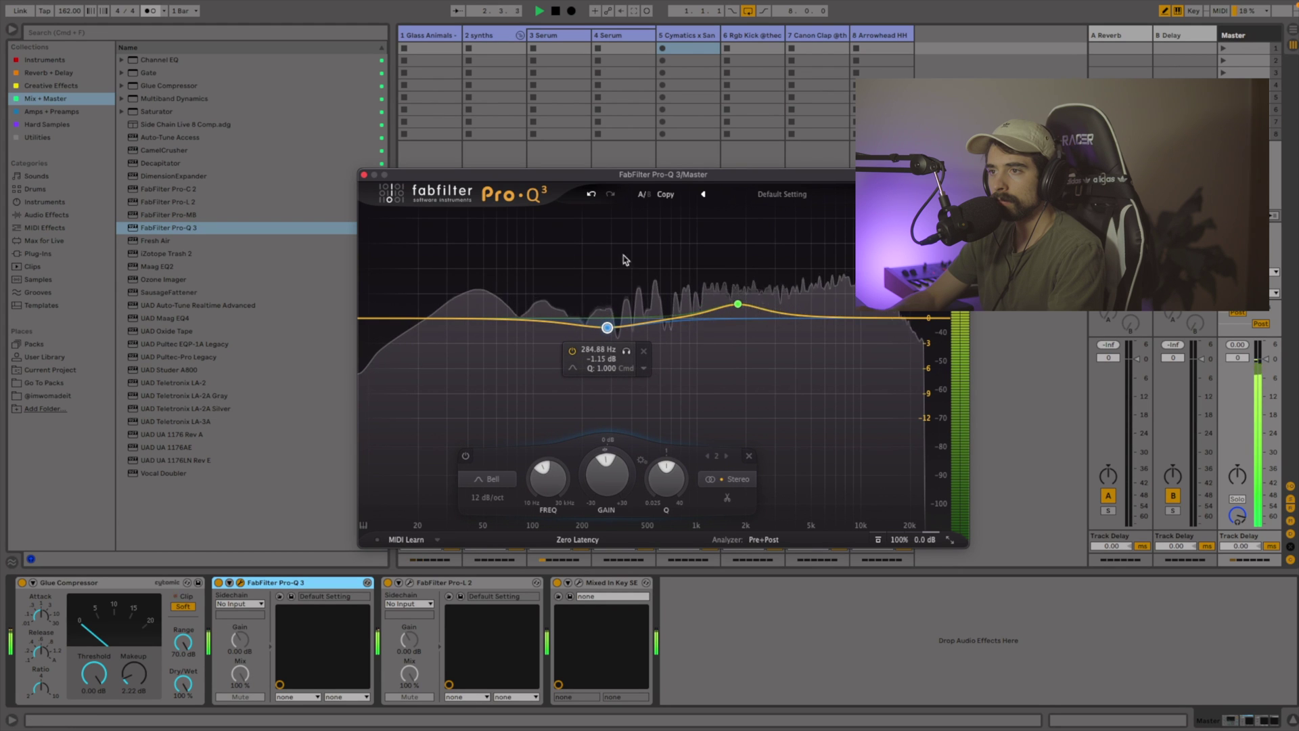
pyautogui.click(364, 175)
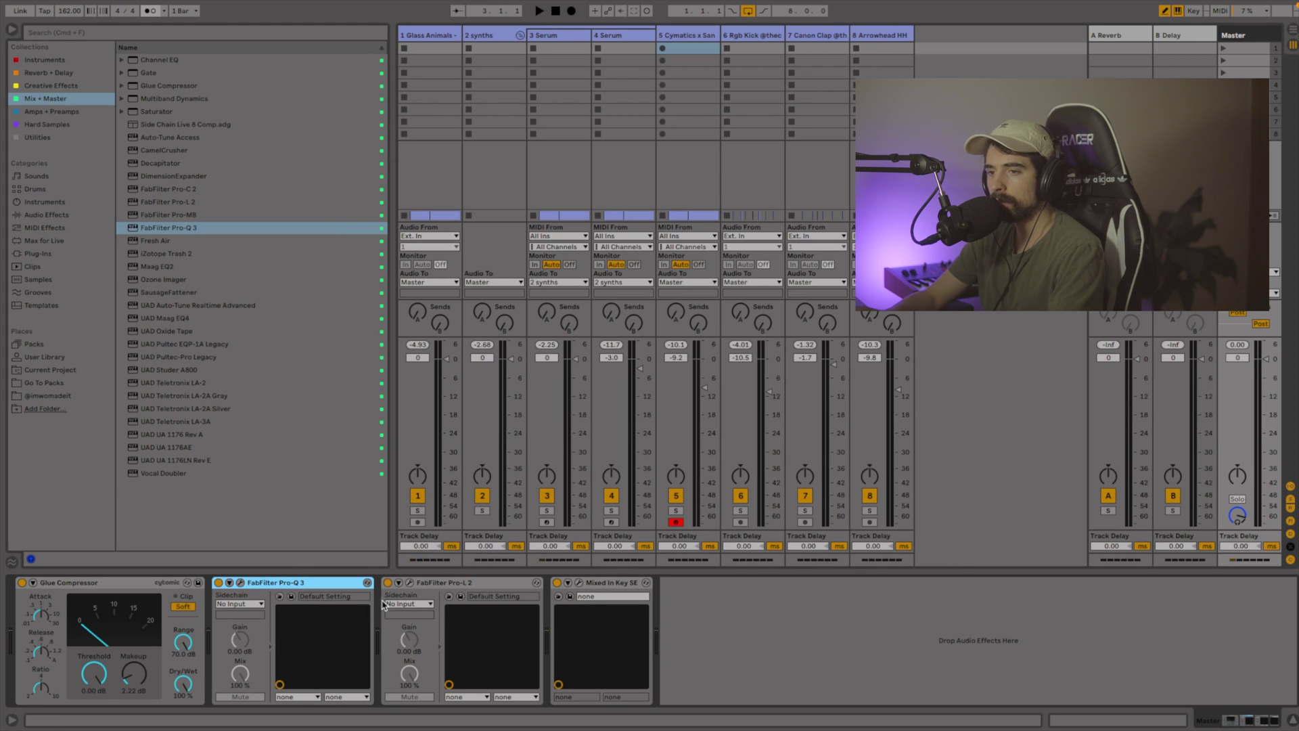
# Open the master's FabFilter Pro-L 2 and, watching the loudness meter during playback, set its Gain to +1.3 dB
pyautogui.click(410, 583)
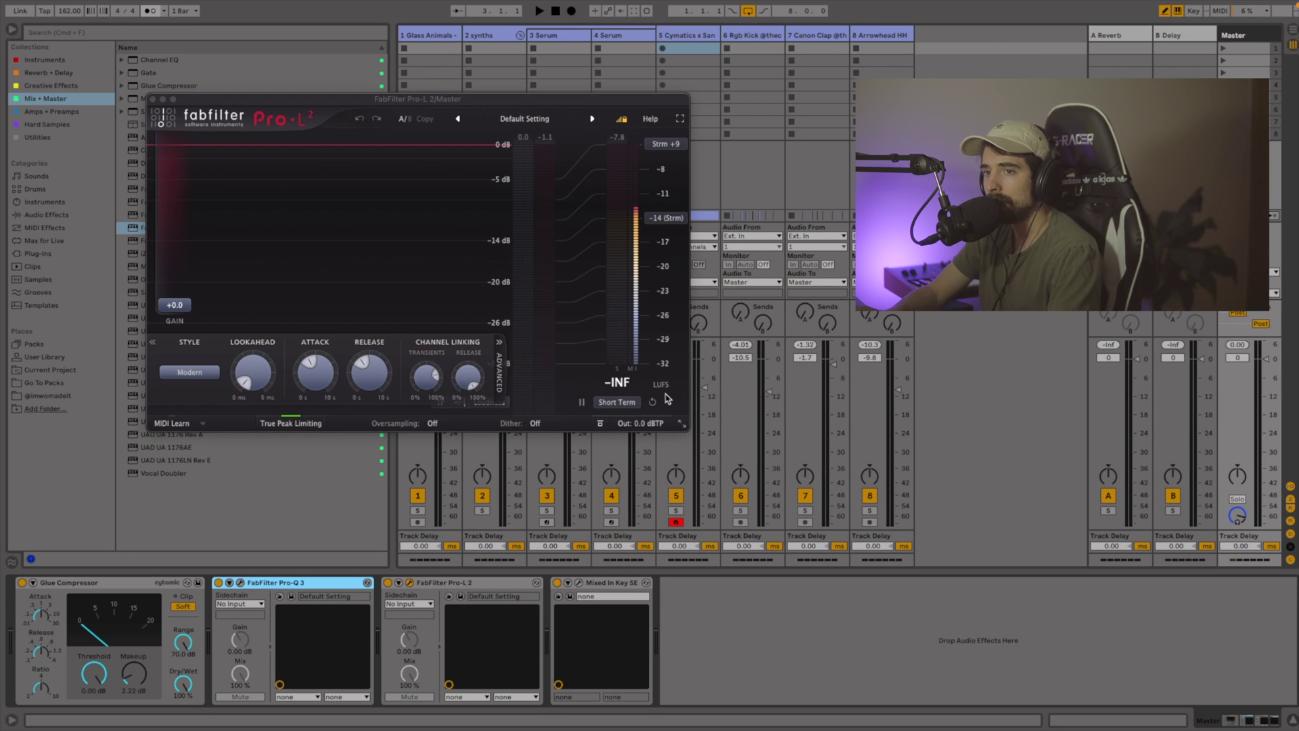
pyautogui.press('space')
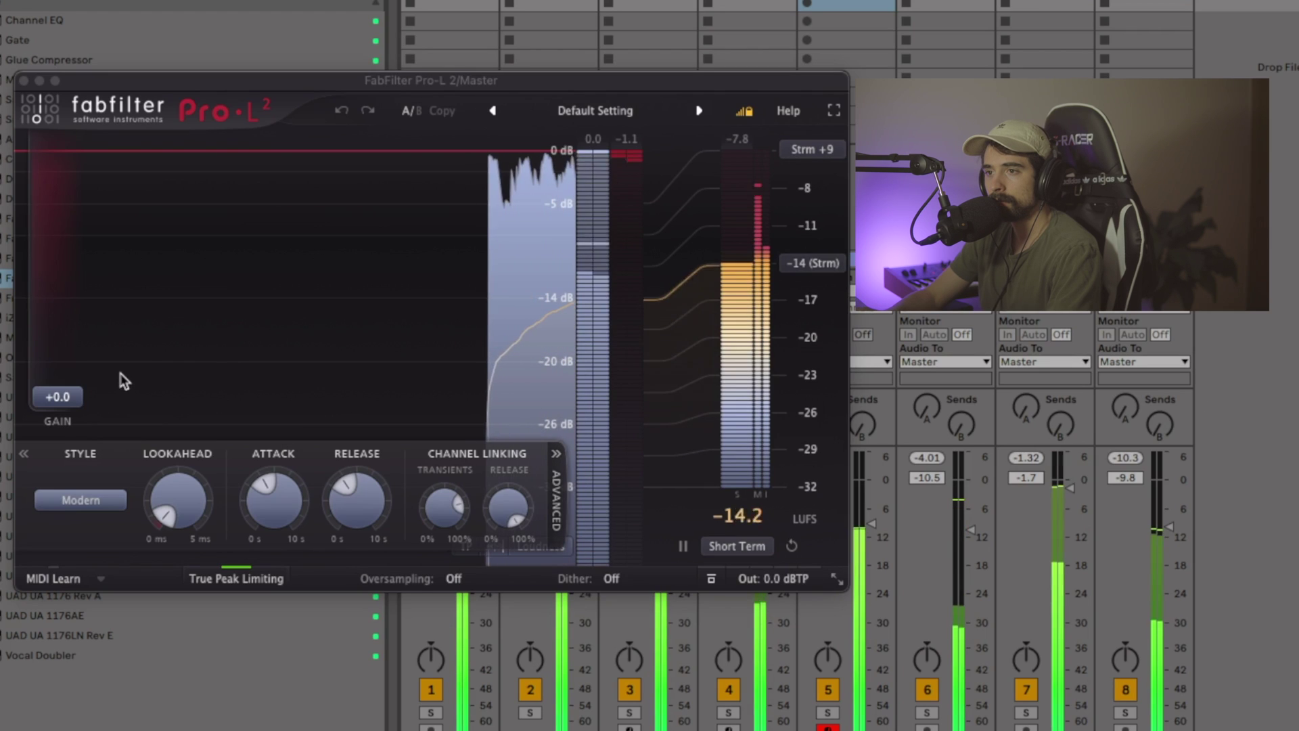
pyautogui.moveTo(176, 301)
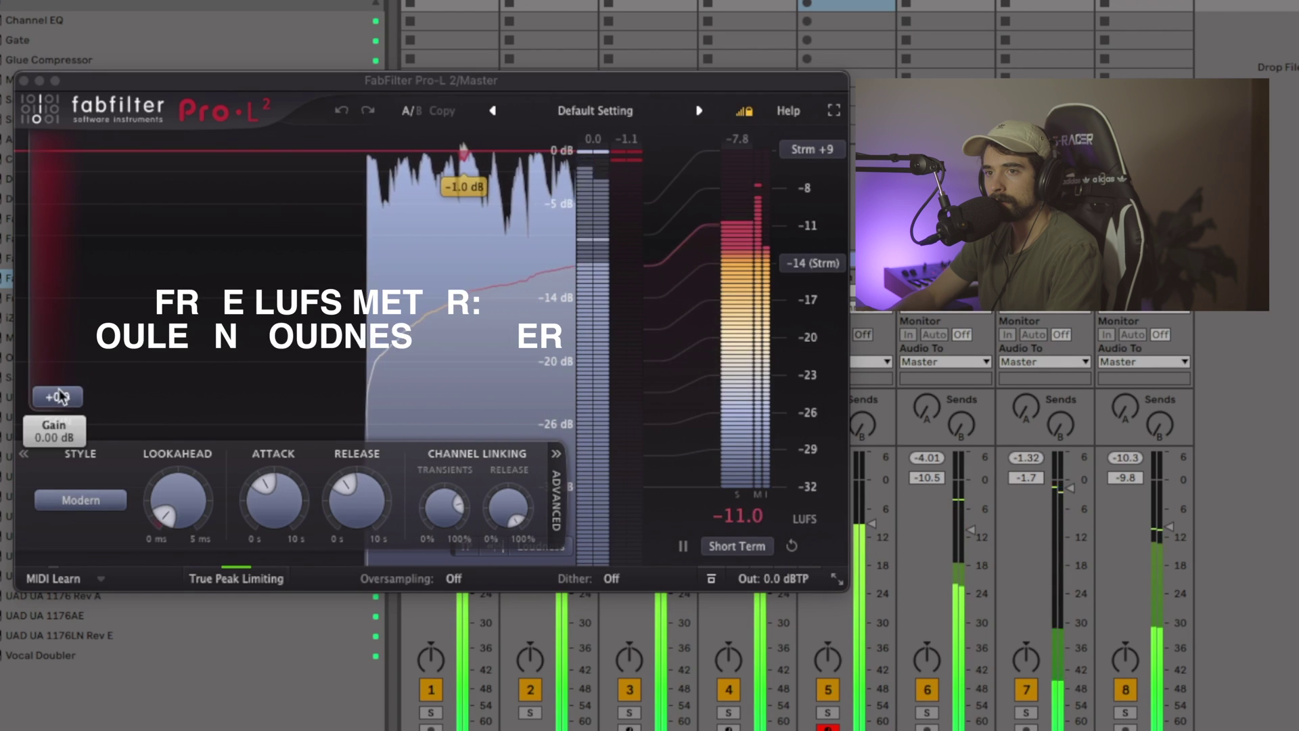
pyautogui.moveTo(59, 397); pyautogui.dragTo(69, 373)
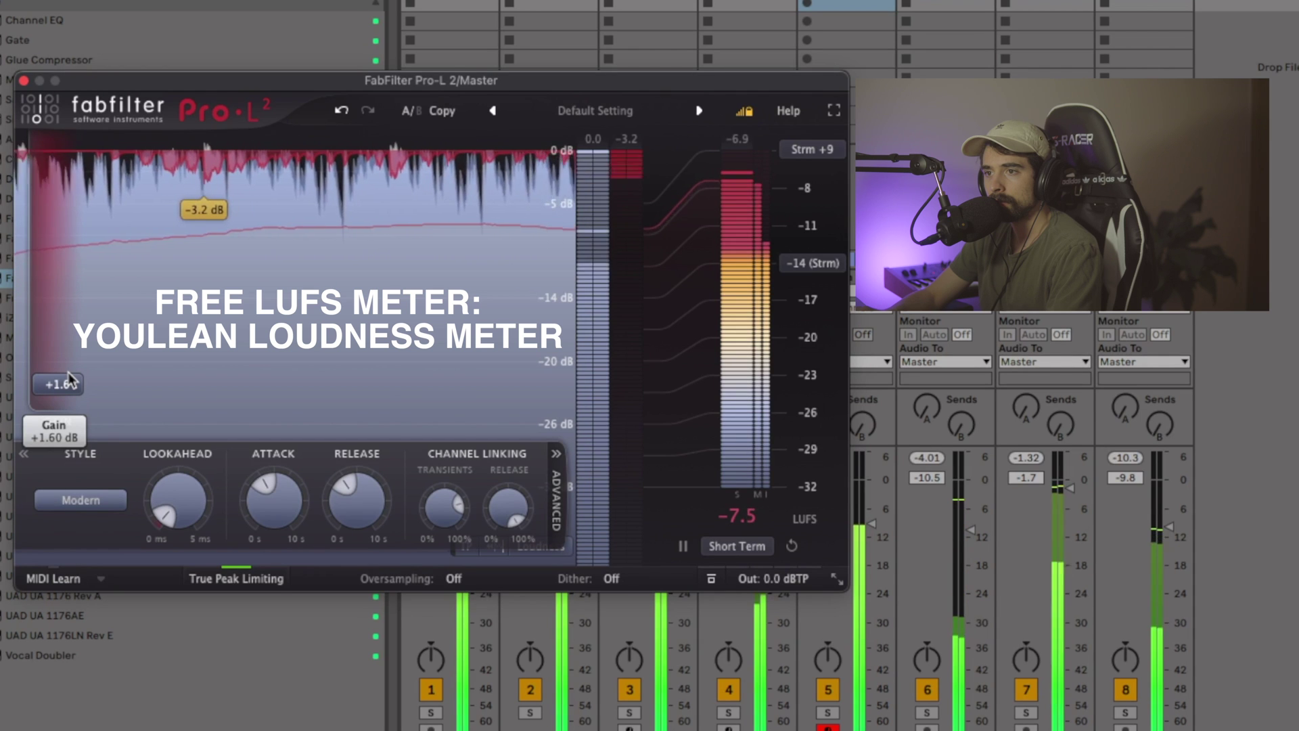
pyautogui.moveTo(68, 376); pyautogui.dragTo(70, 377)
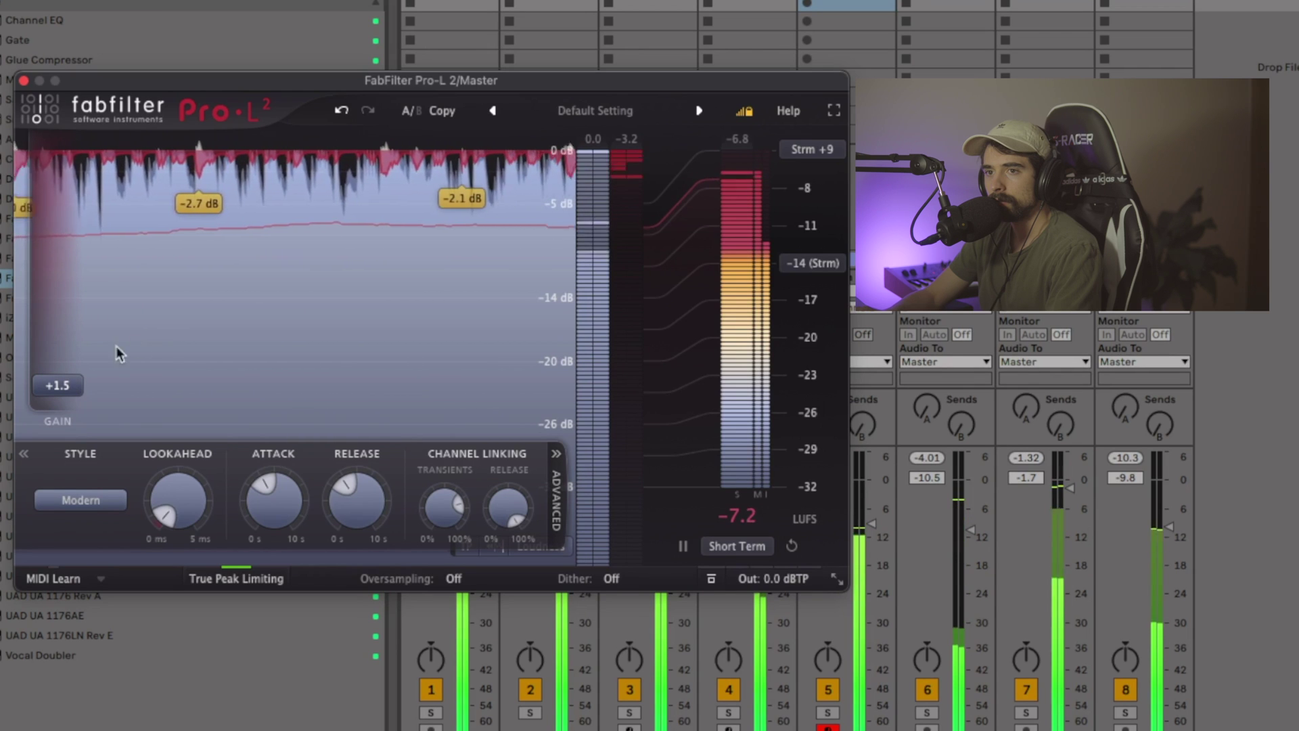
pyautogui.moveTo(57, 386)
pyautogui.moveTo(59, 394); pyautogui.dragTo(59, 397)
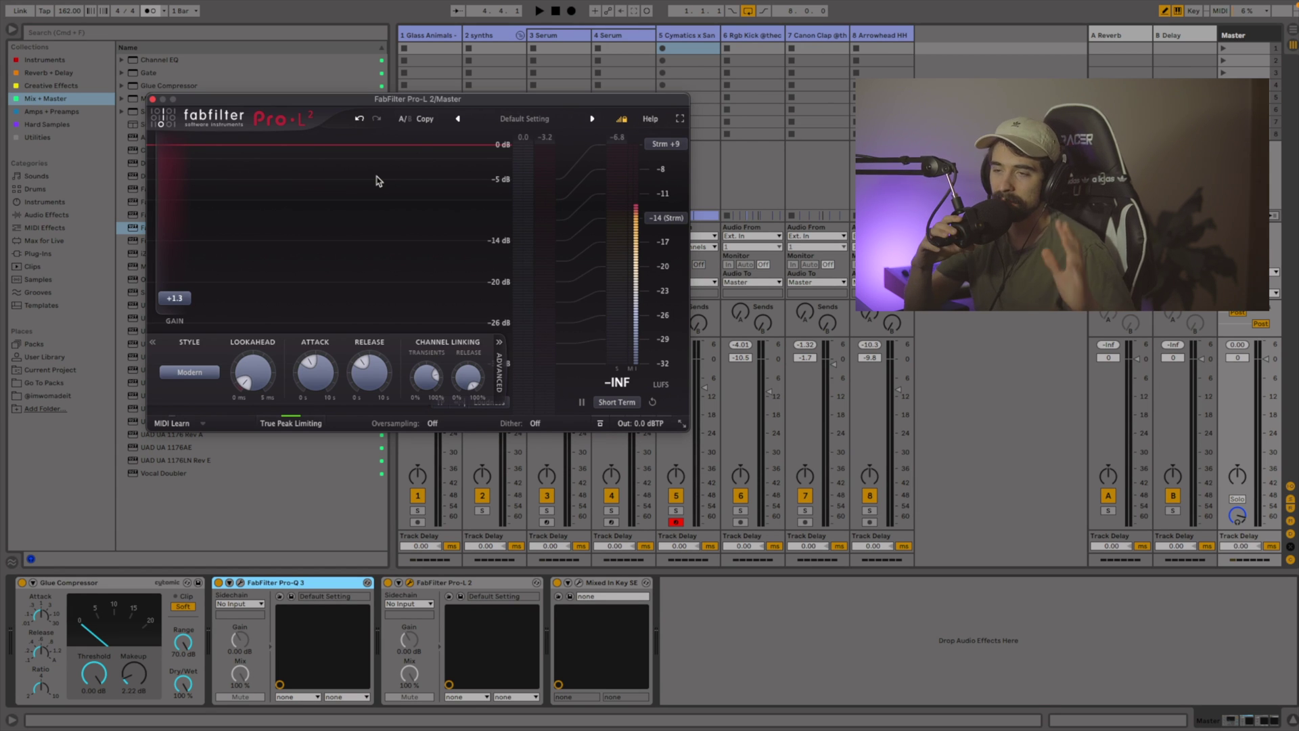
# Review the arrangement and inspect the device chains of the second Serum track and the vocal track
pyautogui.press('Tab')
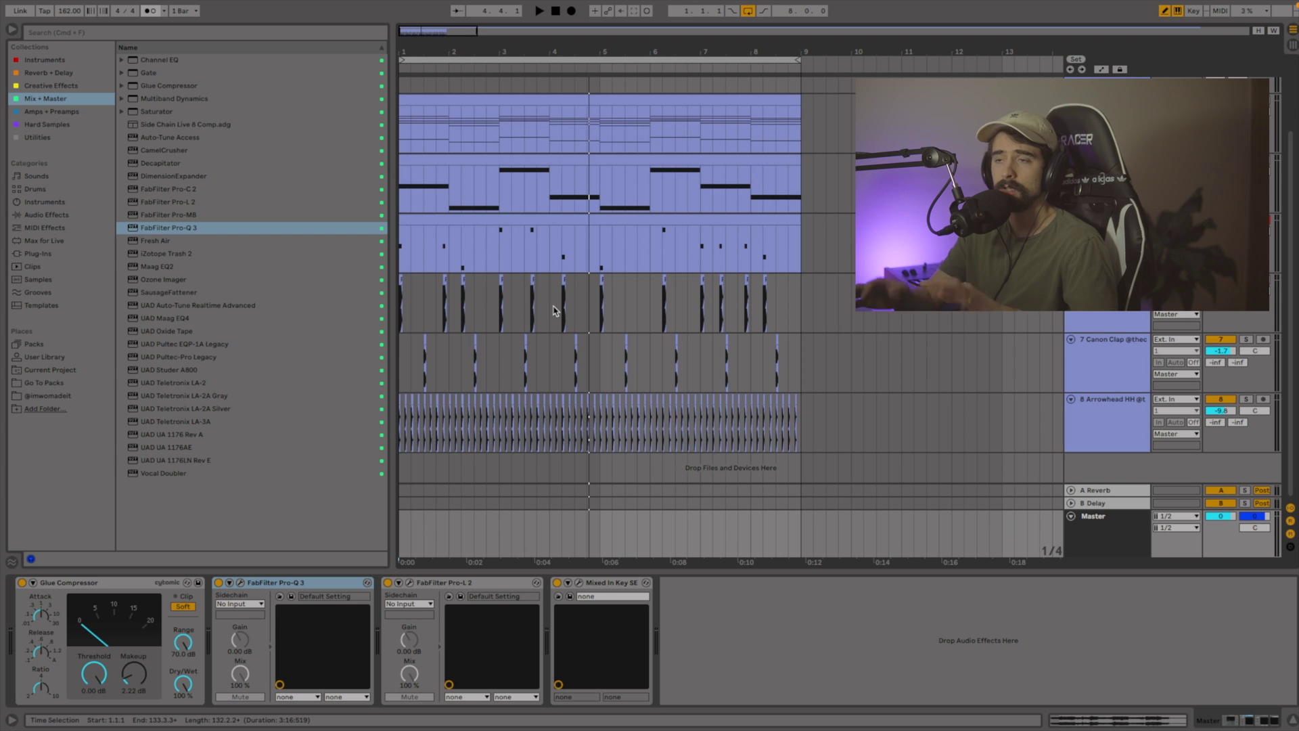
pyautogui.scroll(3, 731, 230)
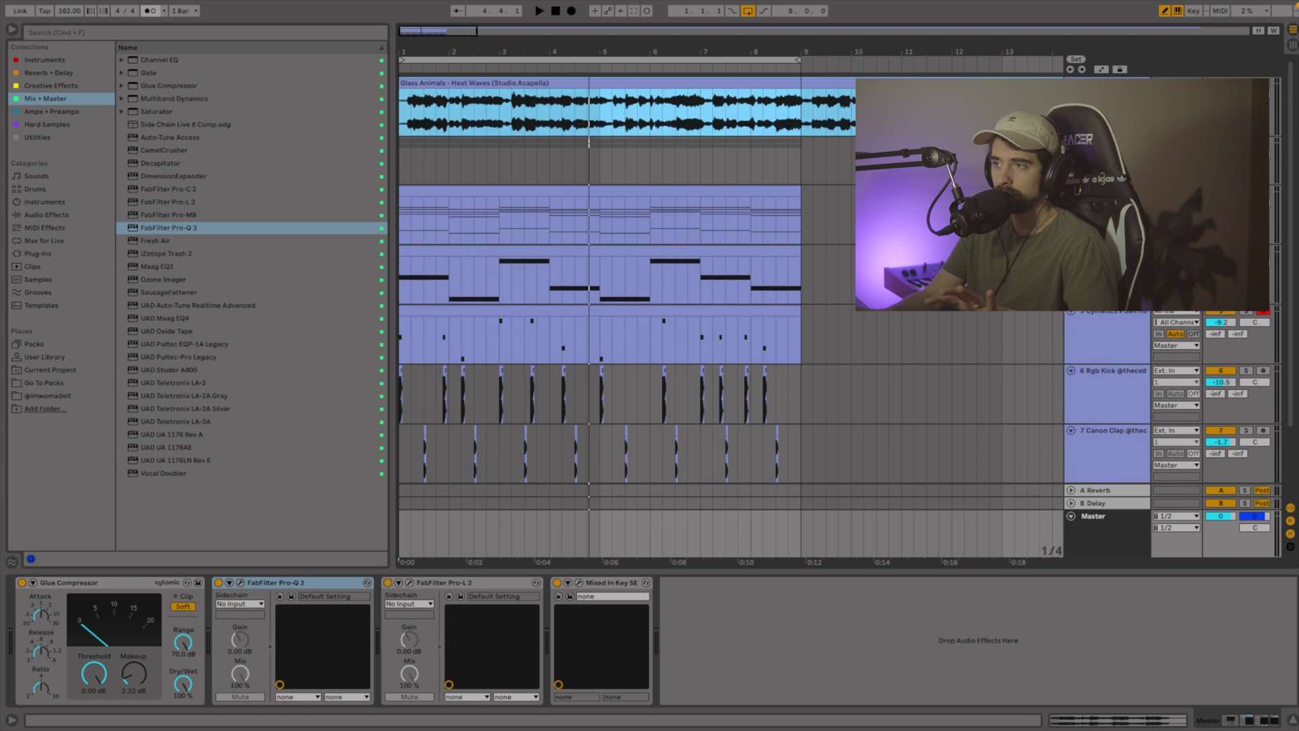
pyautogui.click(1107, 251)
pyautogui.scroll(-3, 1094, 323)
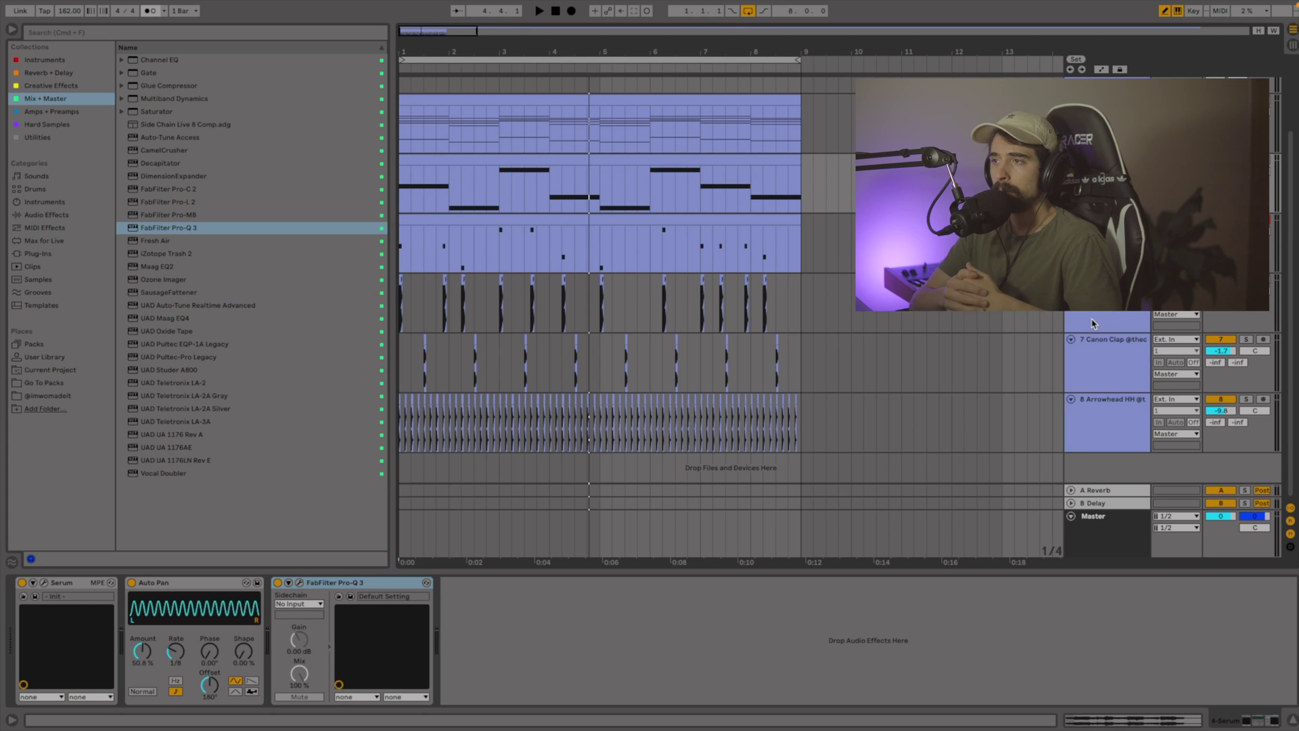
pyautogui.scroll(3, 1094, 324)
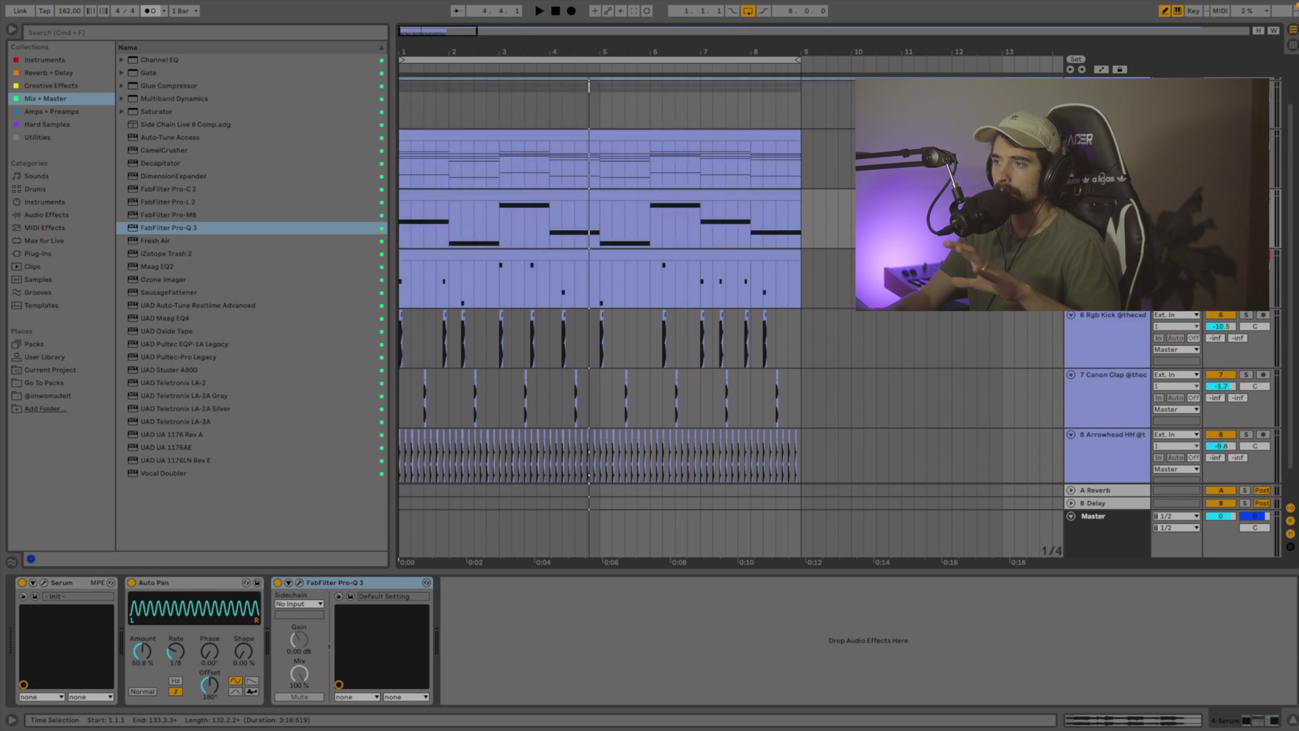
pyautogui.click(1107, 84)
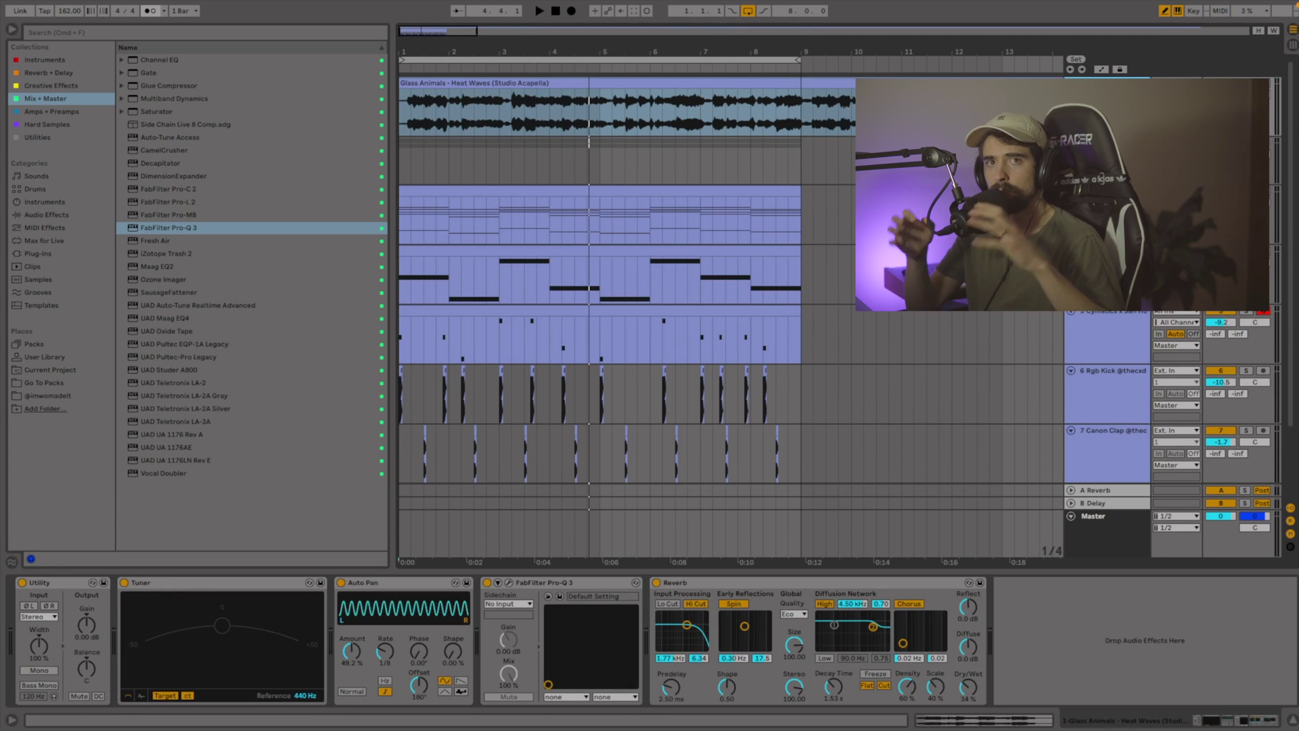